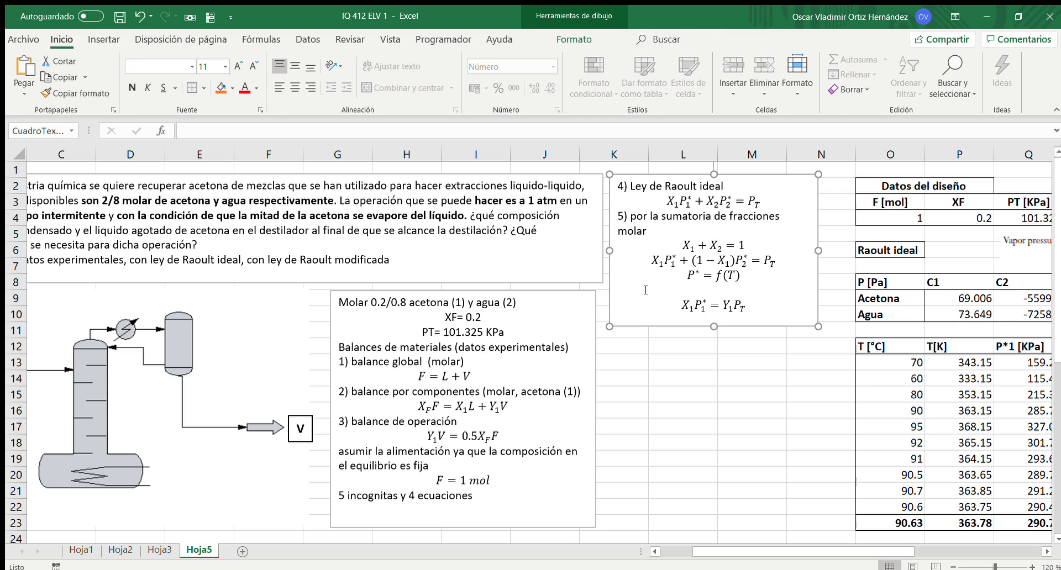
Duplicate the ideal Raoult text box below the original, make the copy taller and retitle it "4) Ley de Raoult modificada".
key(ctrl+d)
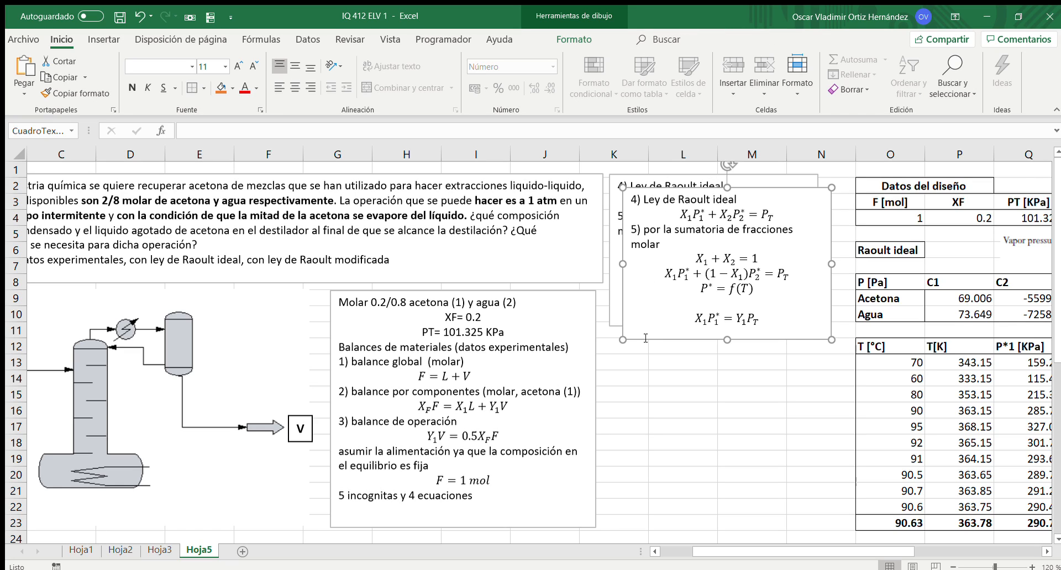
drag(659, 343, 648, 488)
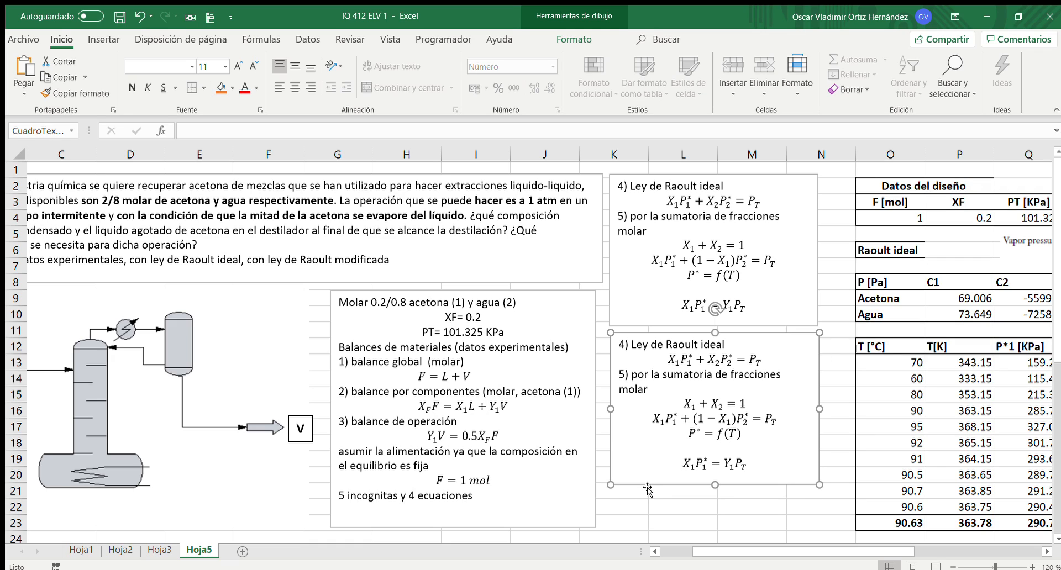
drag(717, 486, 715, 522)
click(724, 345)
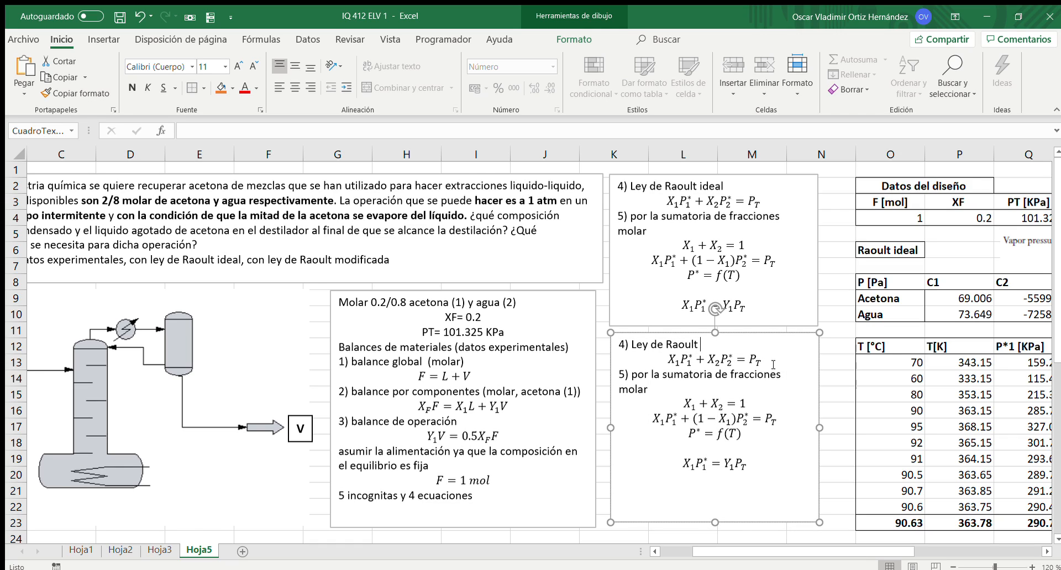
text(modificada)
Insert γ with subscript 1 before X₁ in the first equation of the modified Raoult text box.
click(682, 360)
click(670, 360)
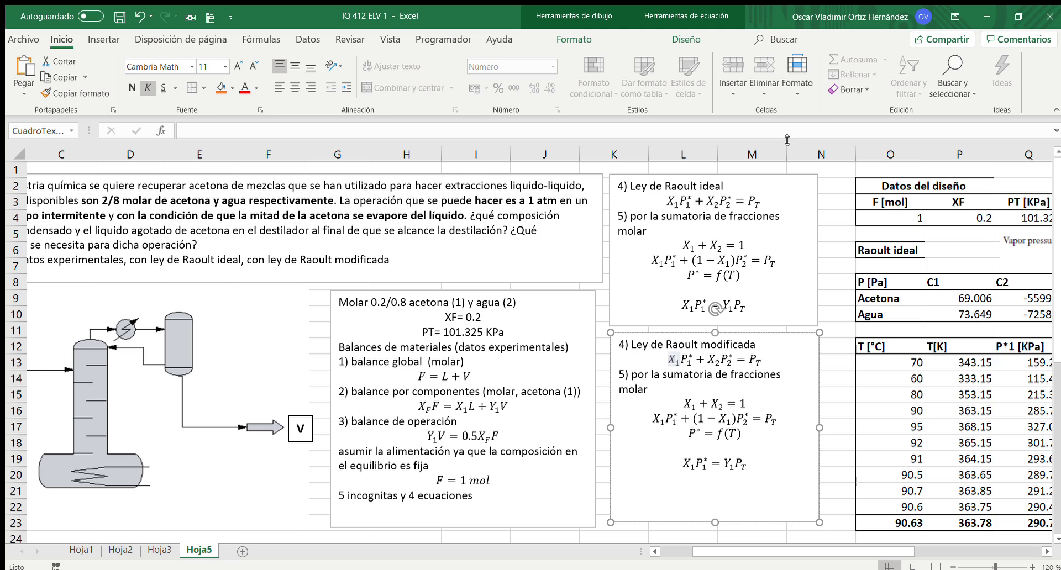
click(688, 39)
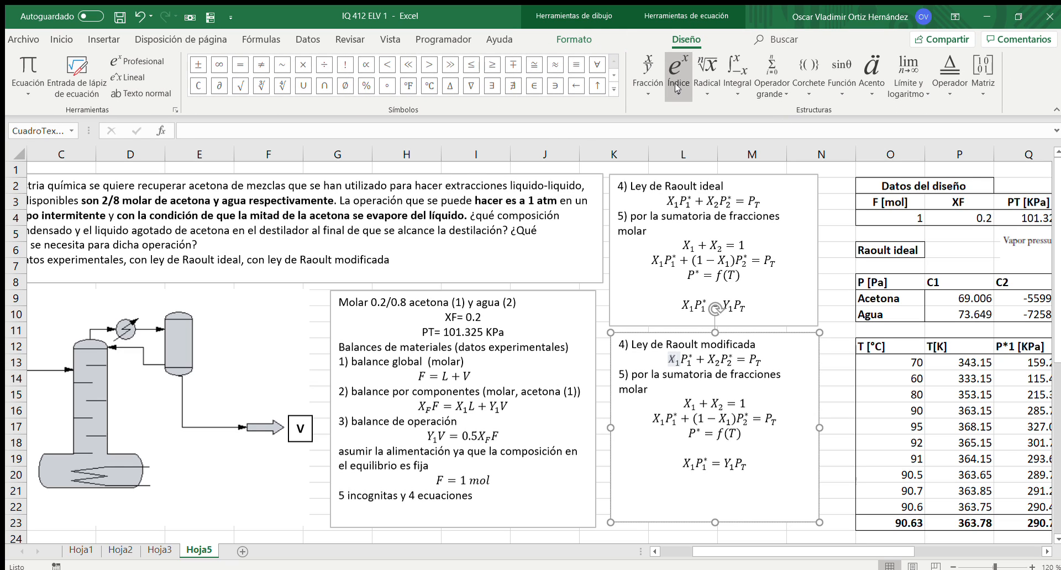
click(750, 139)
key(Left)
key(Left)
click(810, 82)
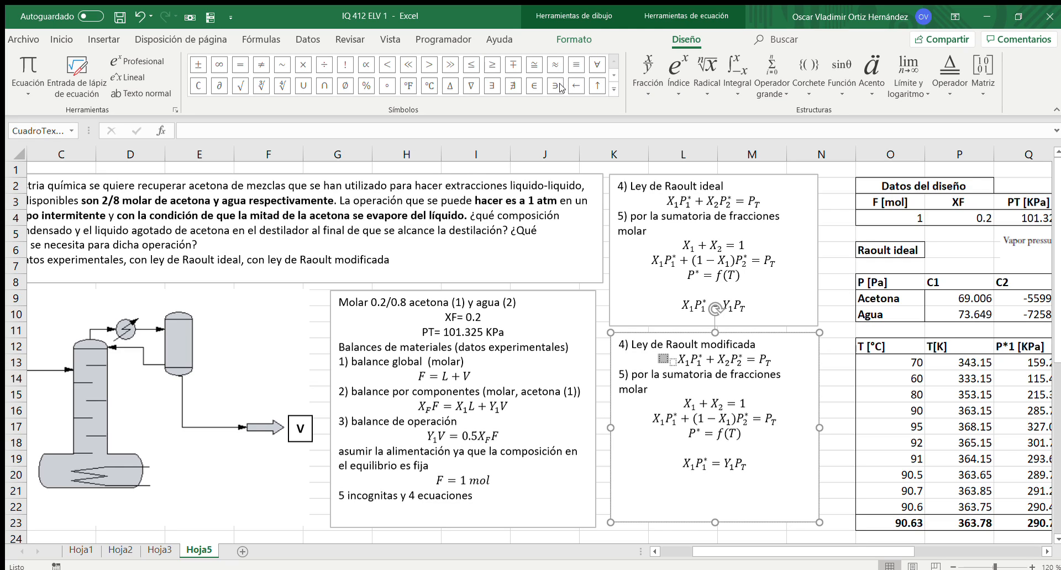
scroll(561, 91, down, 3)
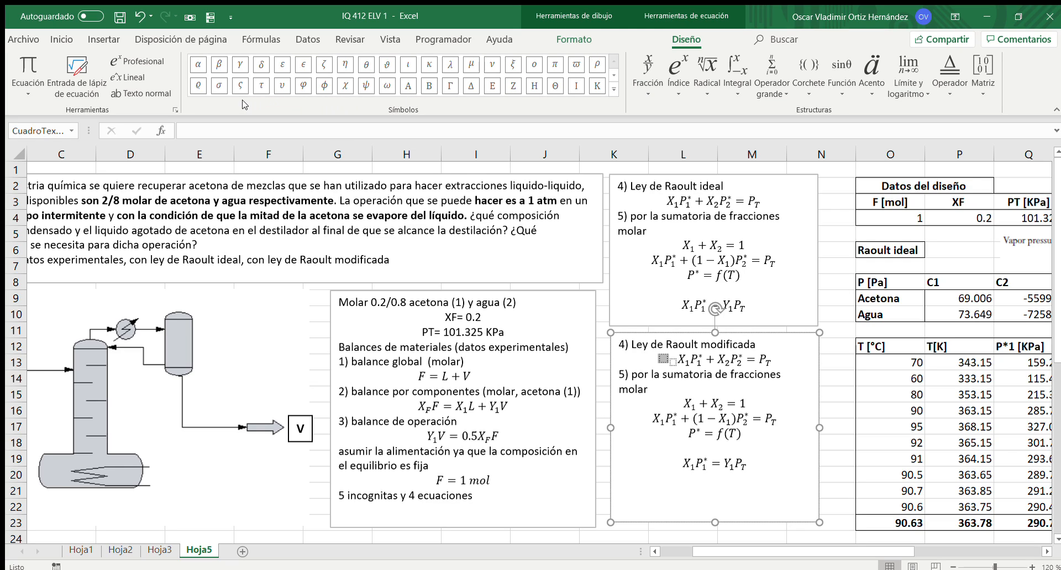
click(239, 65)
text(1)
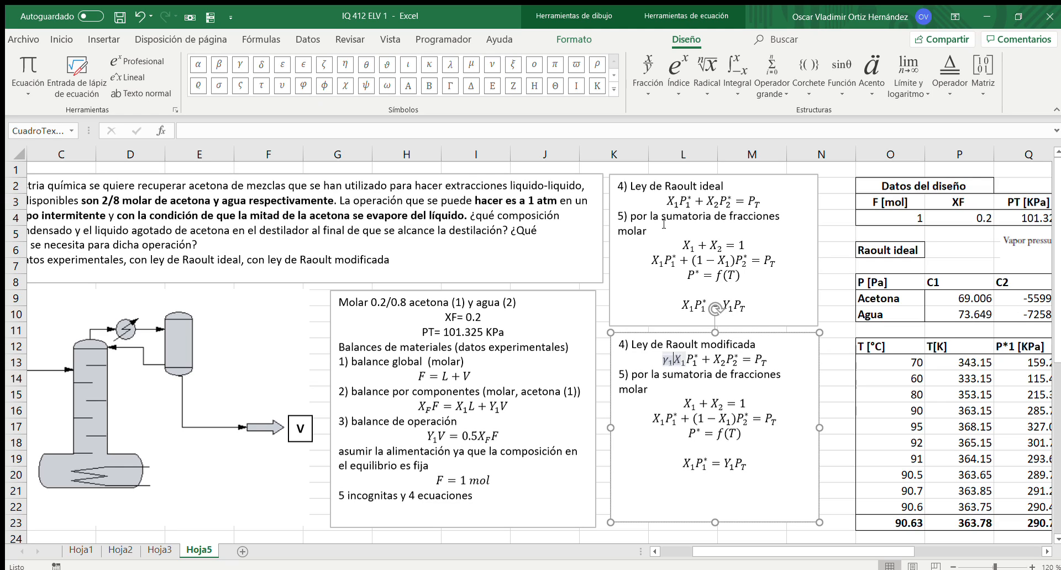
Copy the γ term before X₂ in the same equation and change its subscript to 2.
key(shift+Left)
key(Right)
key(Right)
key(Right)
key(Right)
key(Right)
key(Right)
key(Right)
text(γ1)
key(Right)
key(Right)
key(BackSpace)
text(2)
key(Right)
key(Right)
key(Right)
key(Right)
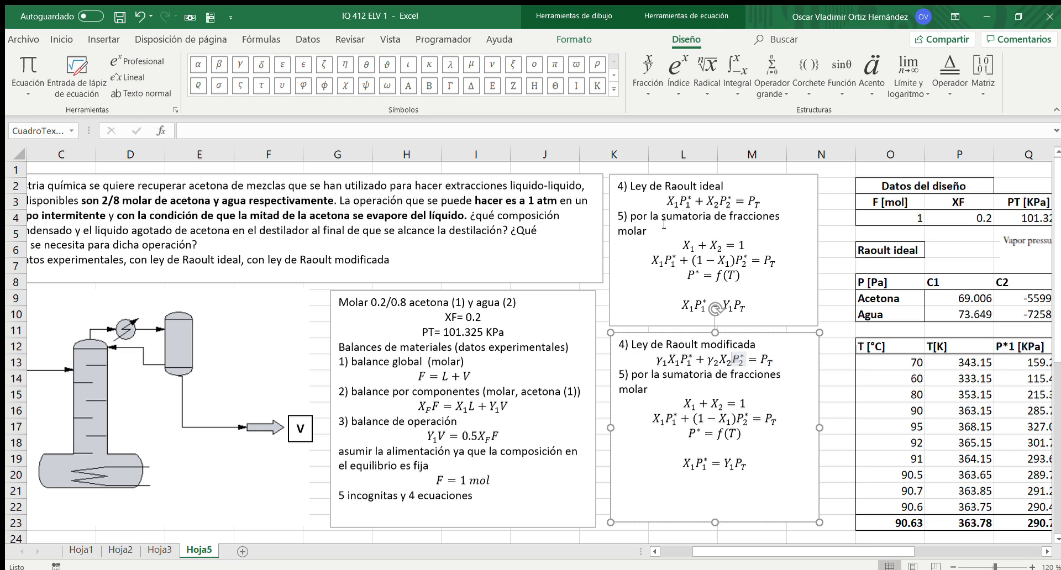
Delete the (1 − X₁) pressure equation and the P* = f(T) line from the modified Raoult text box.
key(Down)
key(Down)
key(Down)
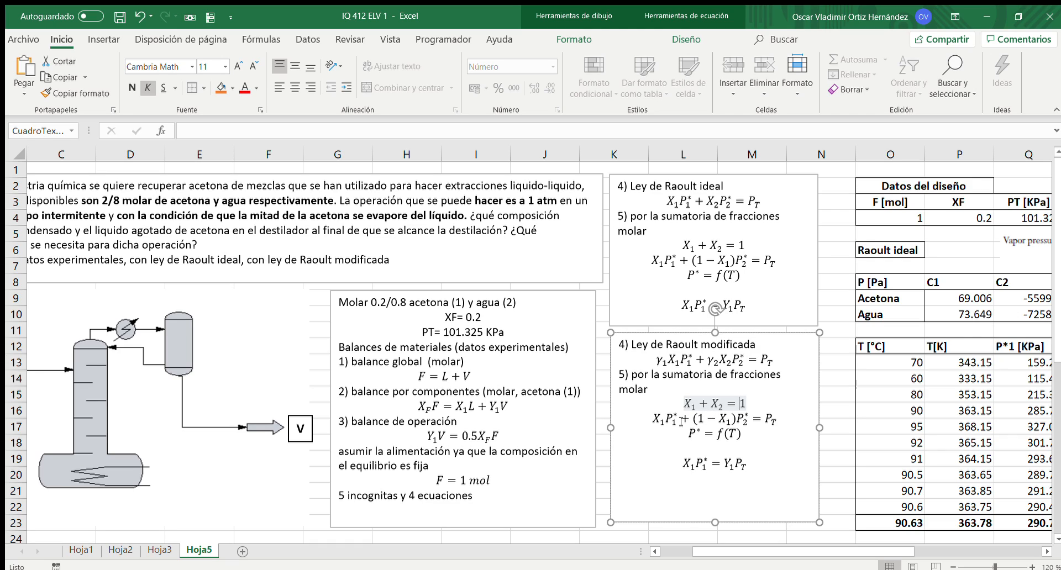
click(746, 431)
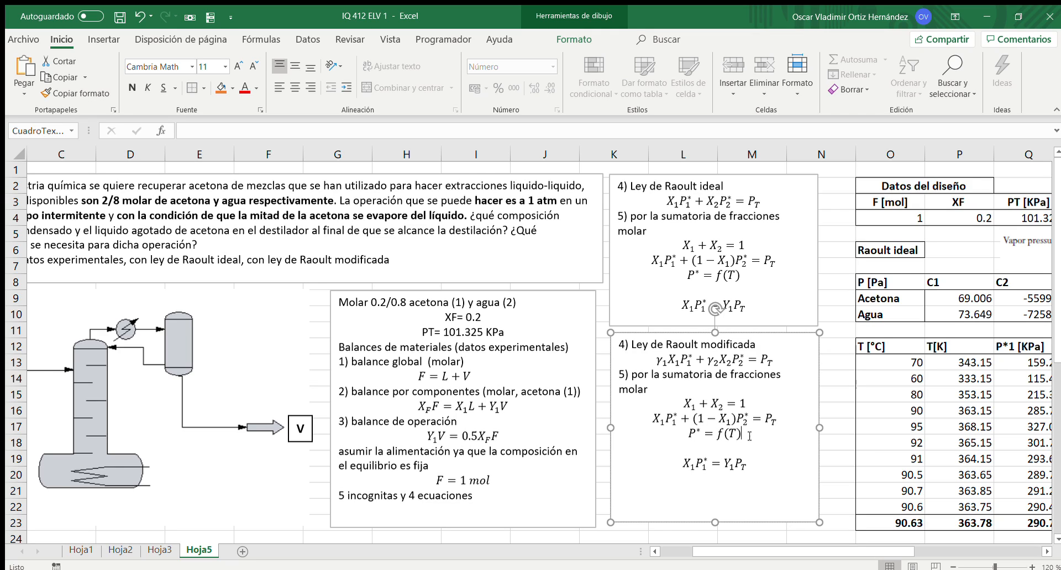
drag(747, 436, 655, 419)
key(Delete)
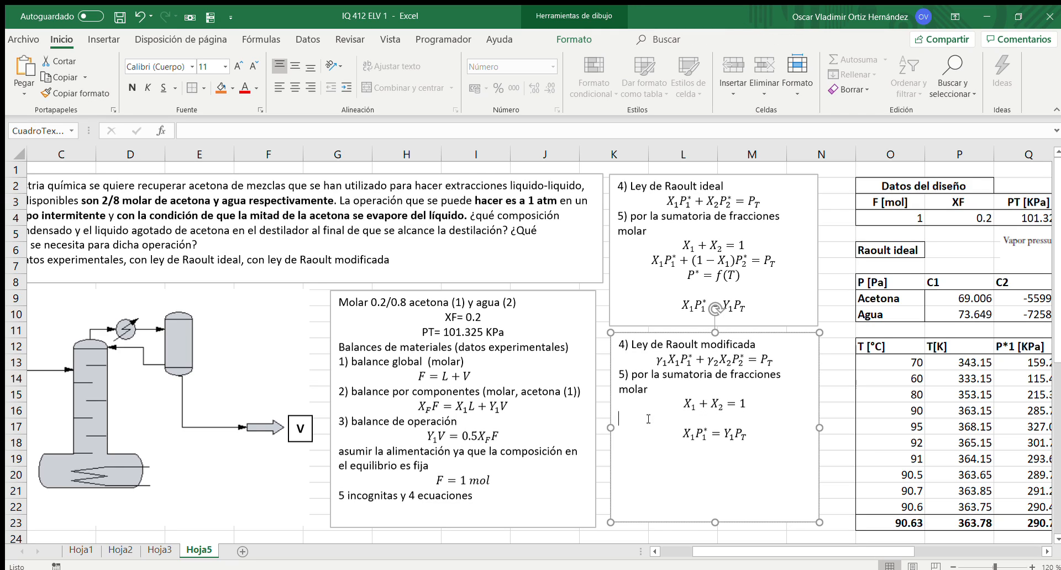
Copy γ₁ from the first equation to the front of X₁ in the last equation, giving γ₁X₁P₁* = Y₁P_T.
click(685, 433)
double_click(667, 358)
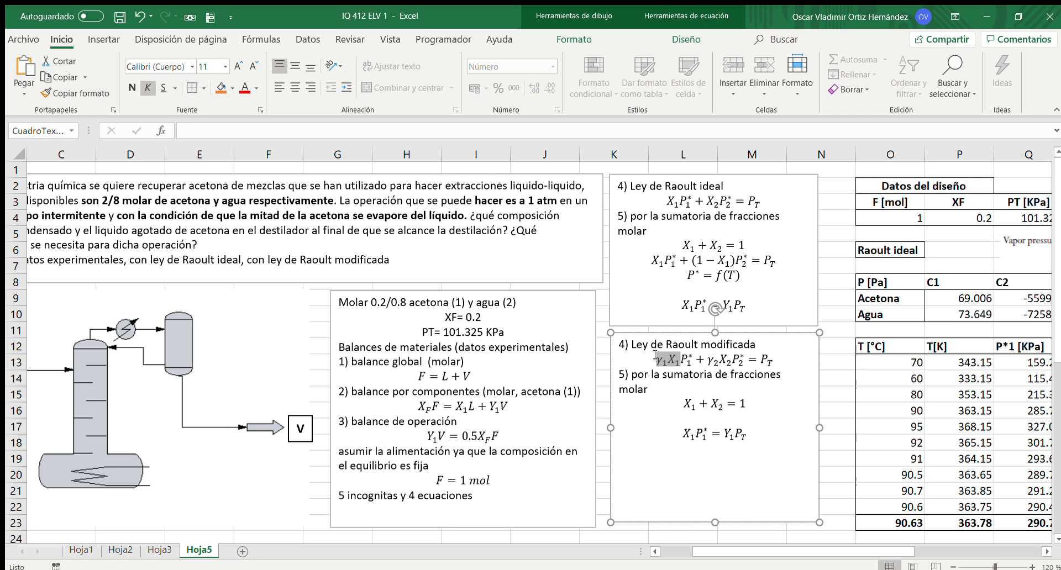
click(657, 356)
drag(657, 356, 653, 354)
key(ctrl+c)
click(685, 432)
key(ctrl+v)
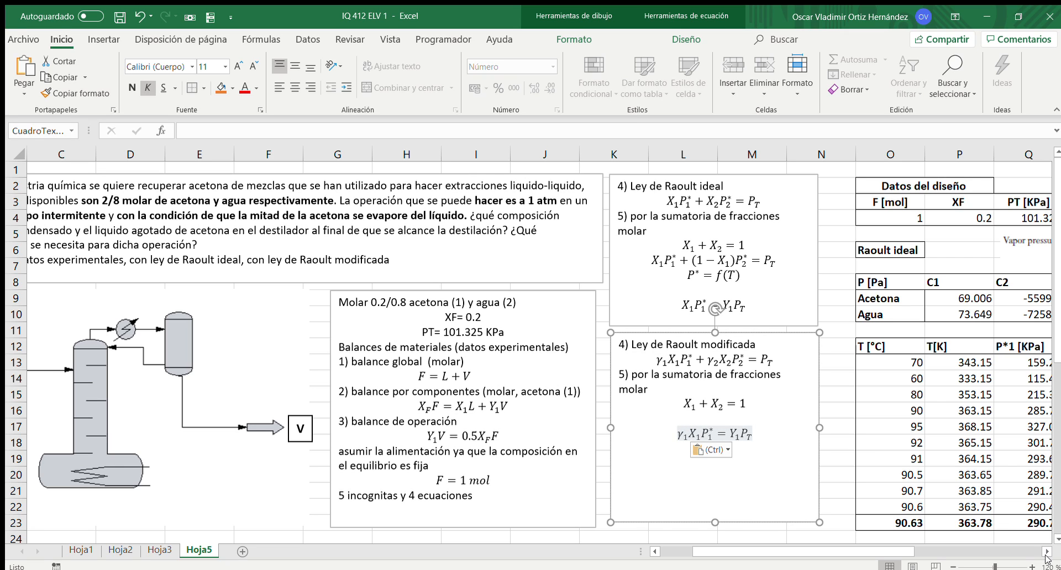
Copy the design data, vapor pressure formula and constants table in O2:T10 to the area starting at cell O26.
scroll(1044, 544, right, 3)
scroll(1043, 547, right, 4)
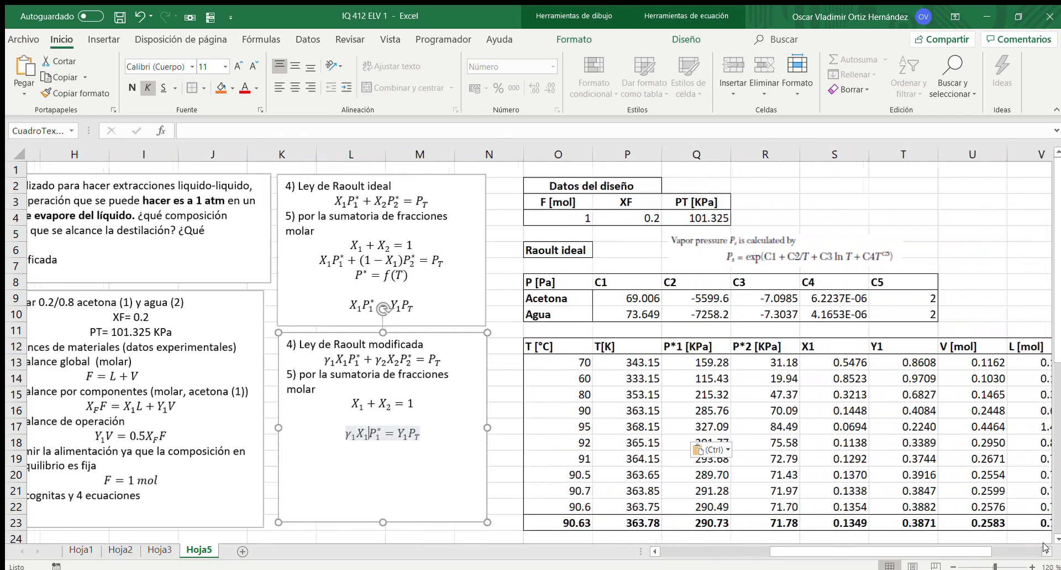
scroll(1057, 539, down, 2)
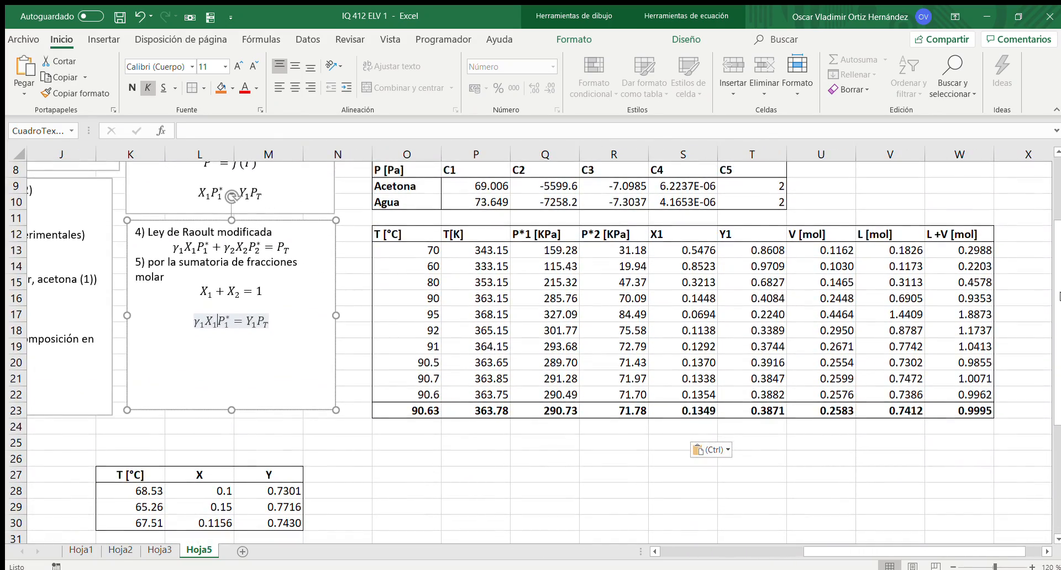
scroll(1057, 320, up, 2)
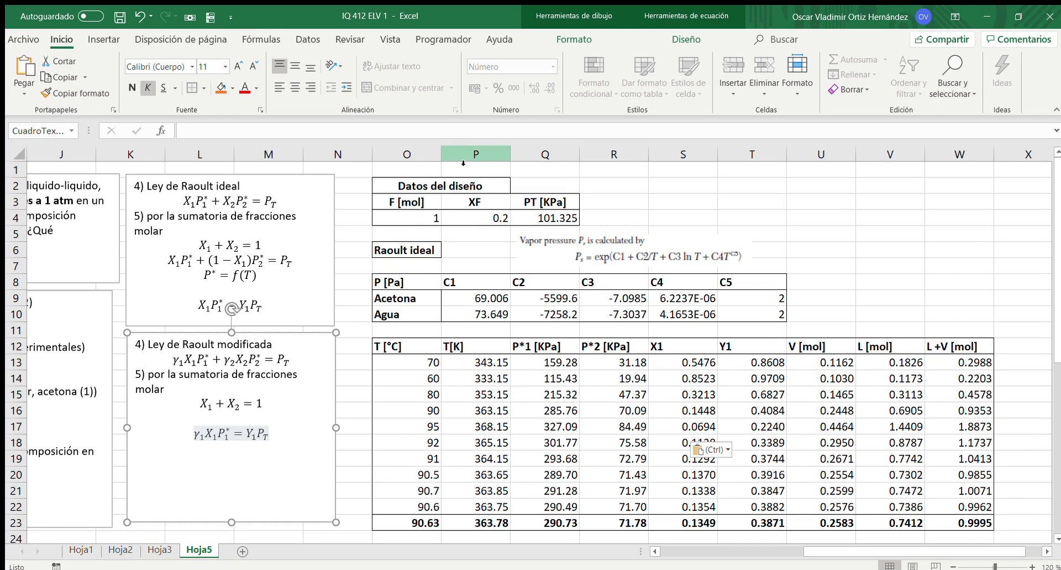
drag(428, 184, 763, 307)
key(ctrl+c)
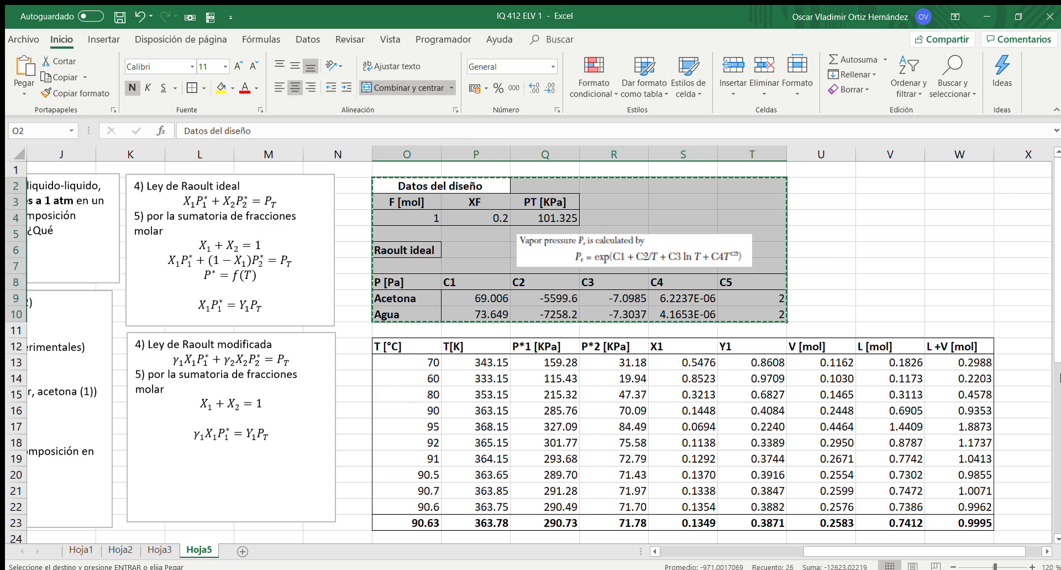
scroll(608, 354, down, 3)
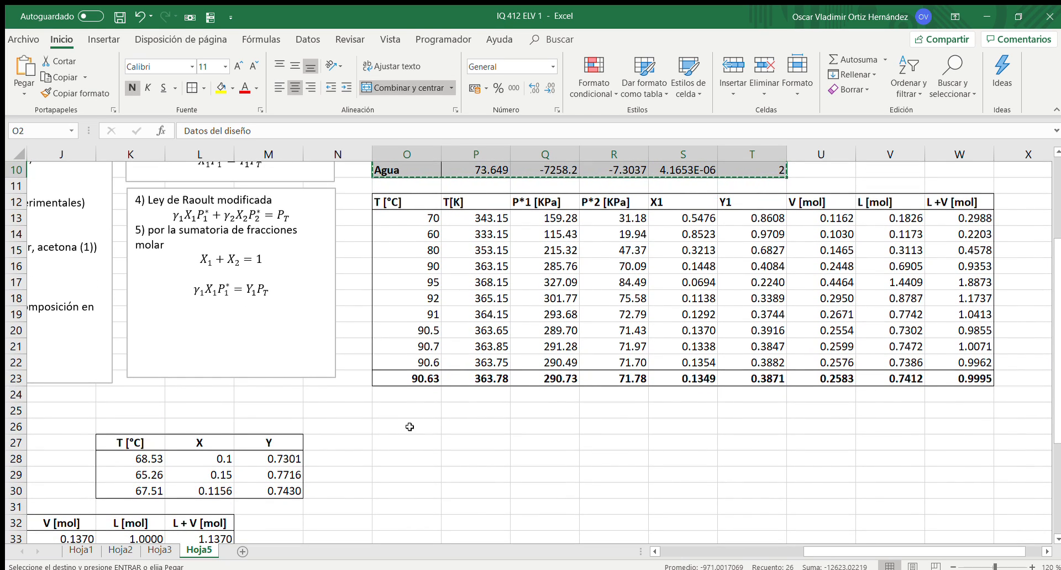
click(408, 428)
key(ctrl+v)
drag(1060, 428, 1060, 489)
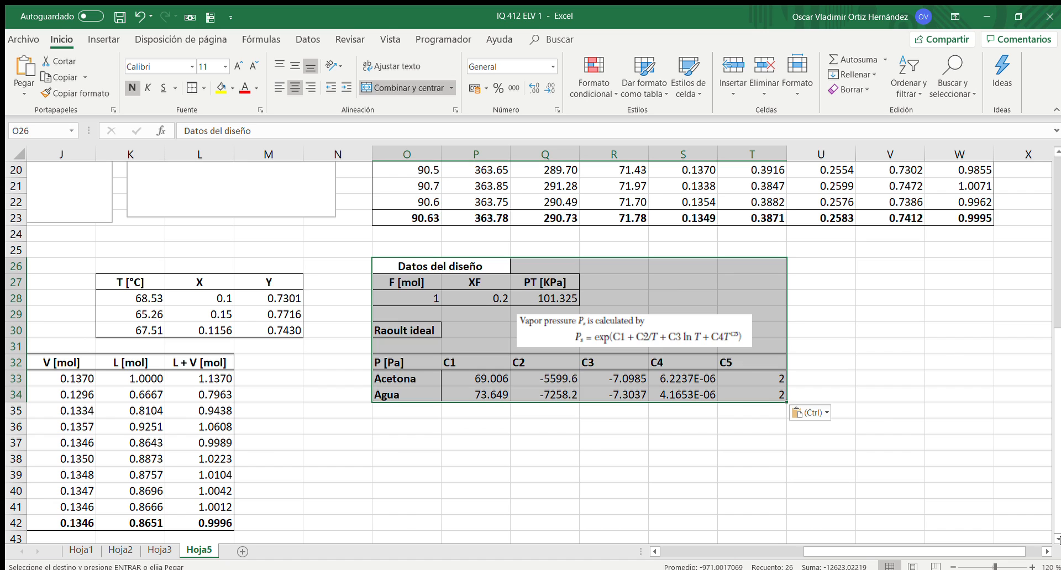
click(1057, 539)
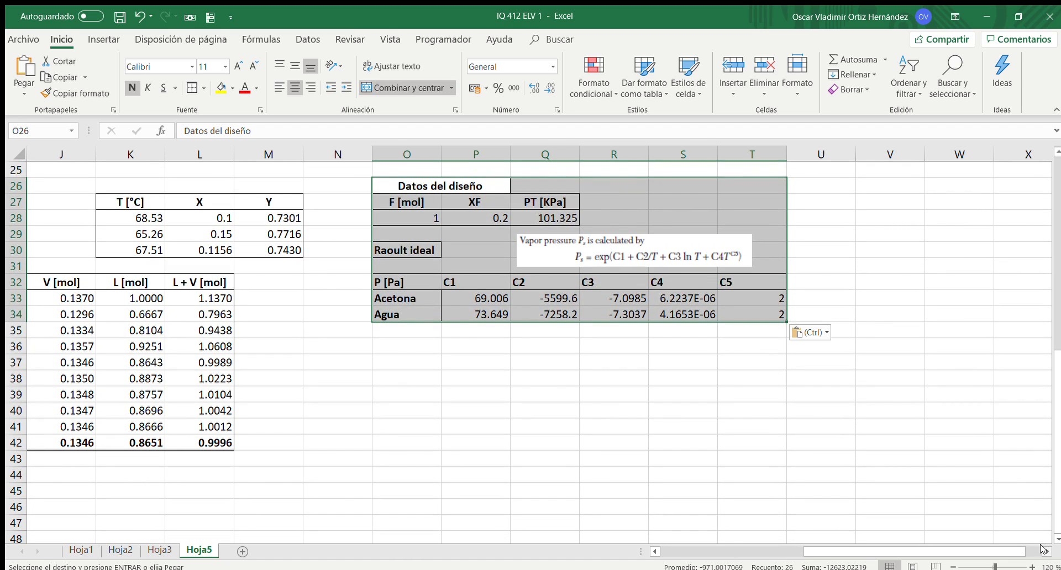
click(1047, 551)
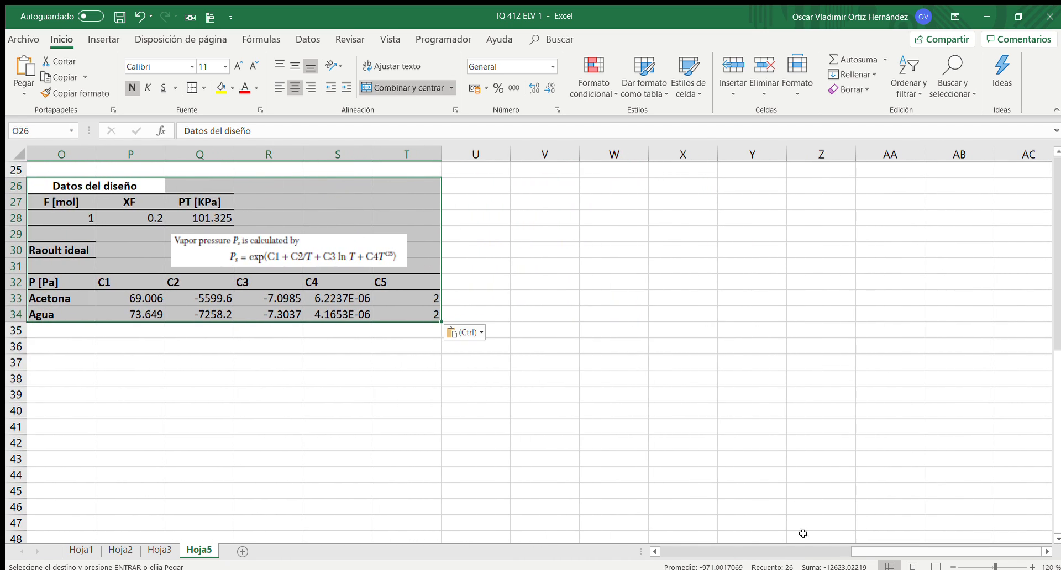
drag(864, 554, 855, 555)
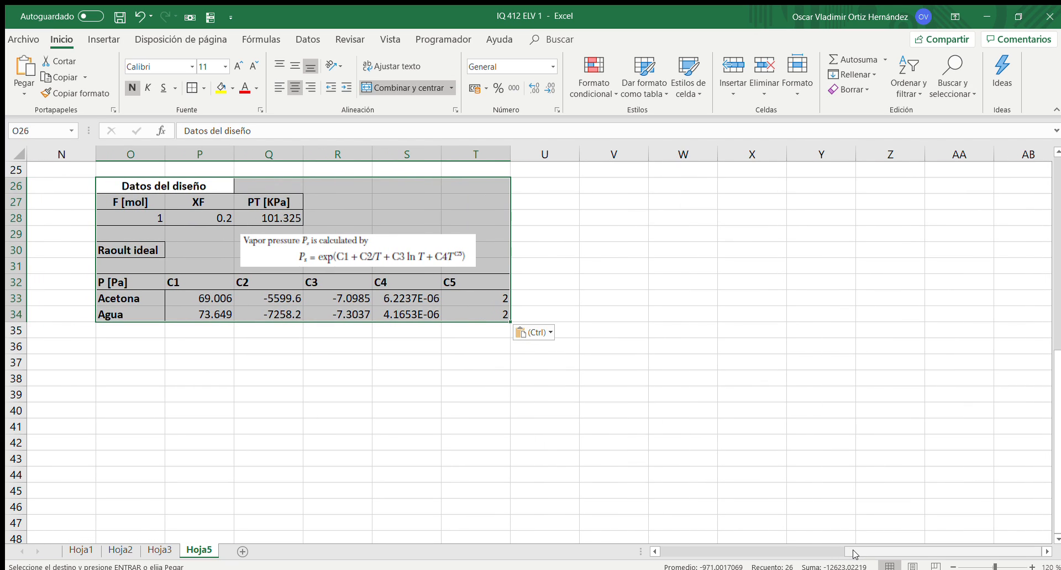
click(355, 442)
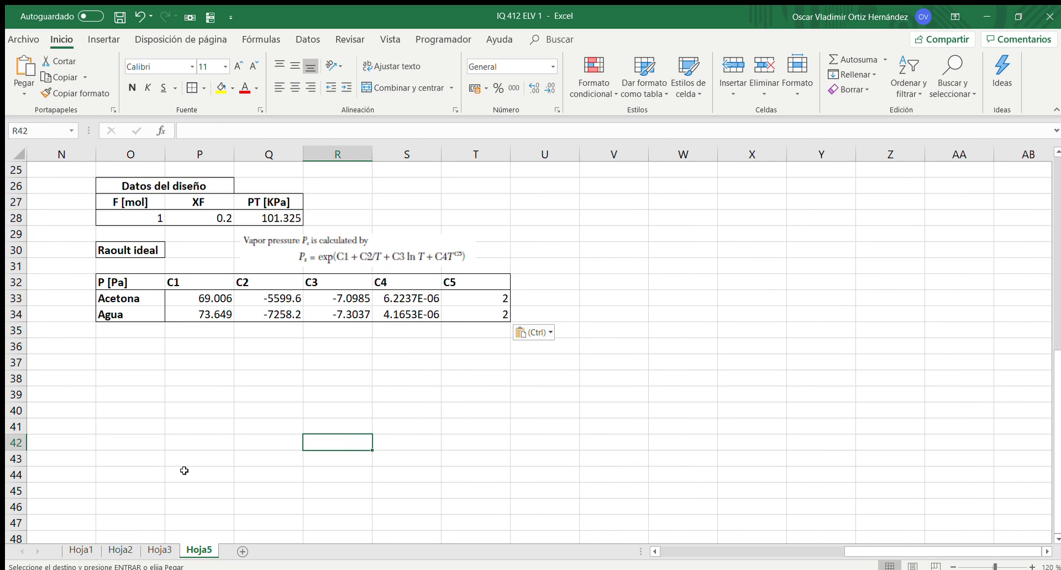
Duplicate the material balance and modified Raoult text boxes and place the copies beside the pasted design data, from column U to AB.
scroll(1057, 228, up, 8)
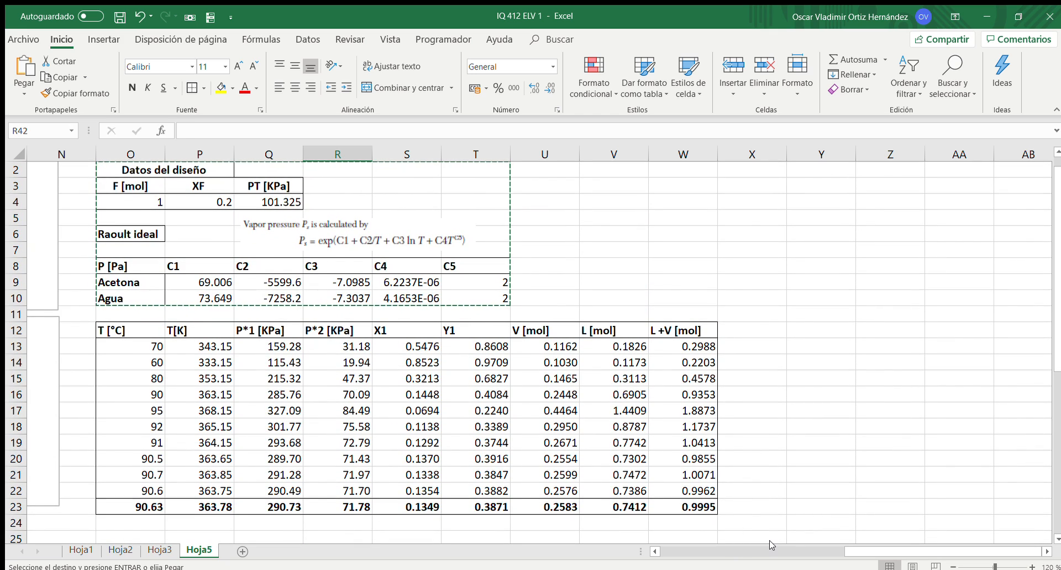
click(764, 551)
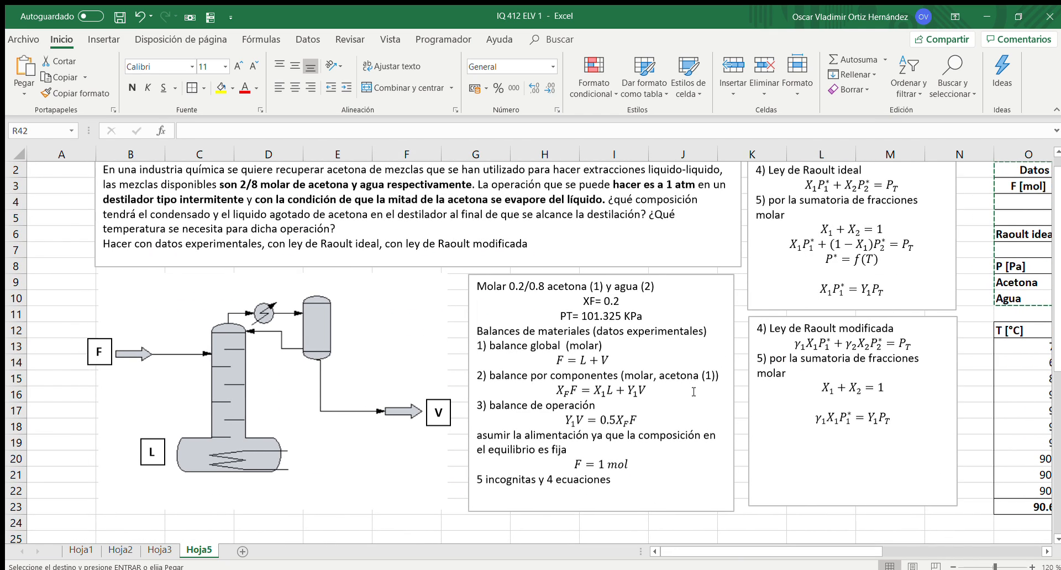
click(694, 392)
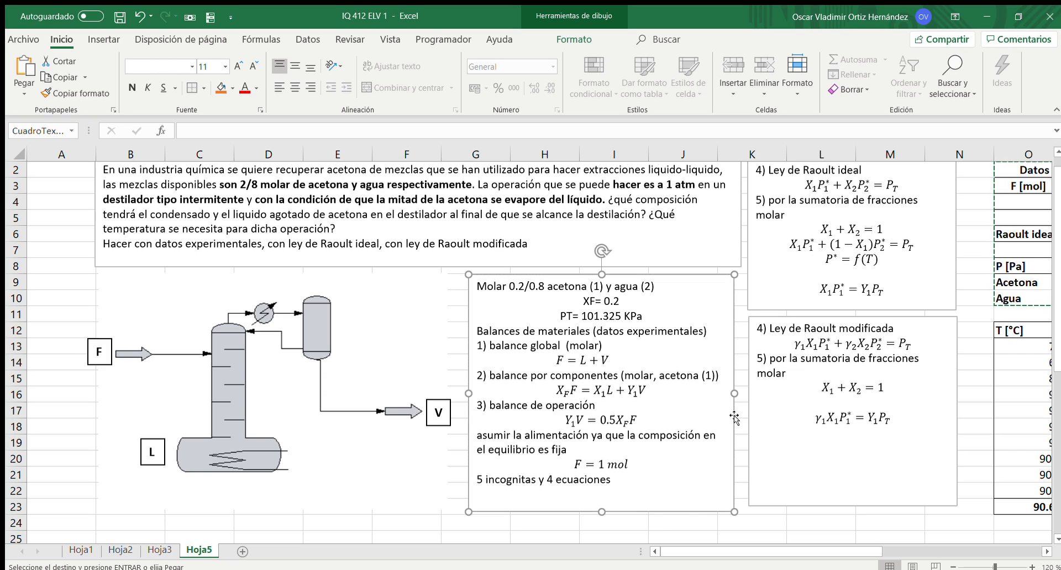
shift+click(776, 321)
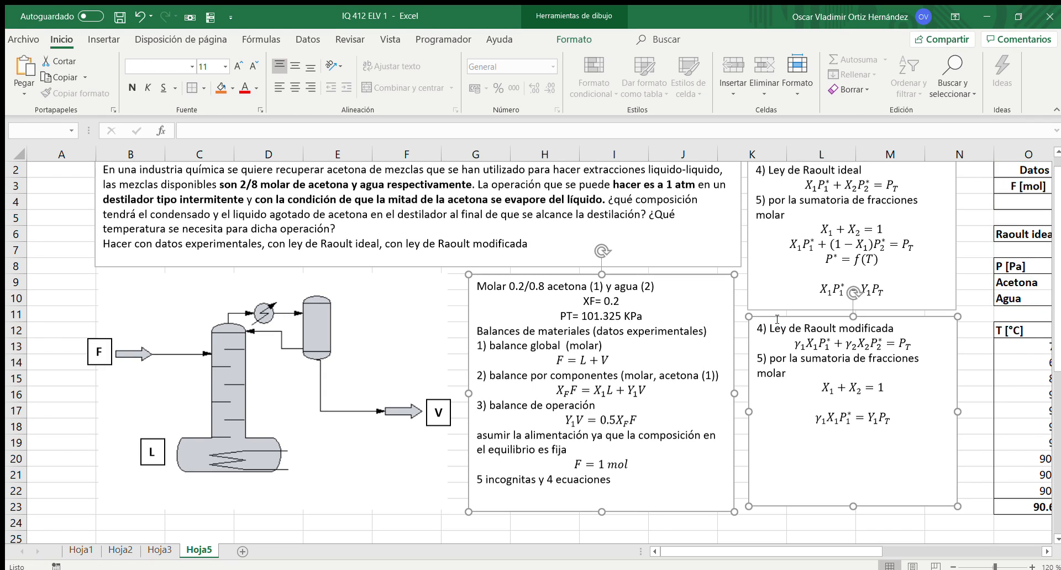
scroll(1057, 525, right, 5)
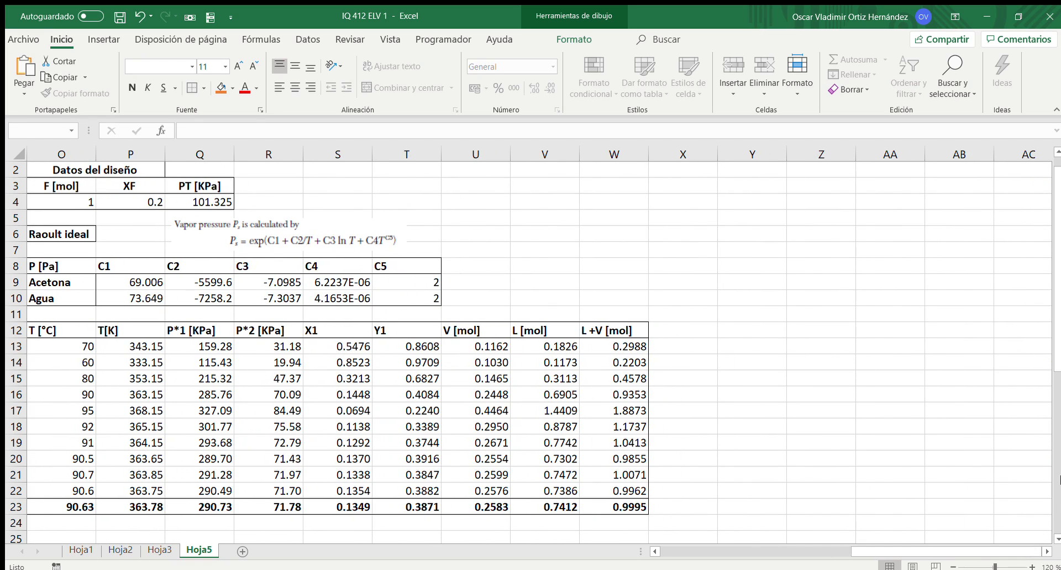
click(1058, 487)
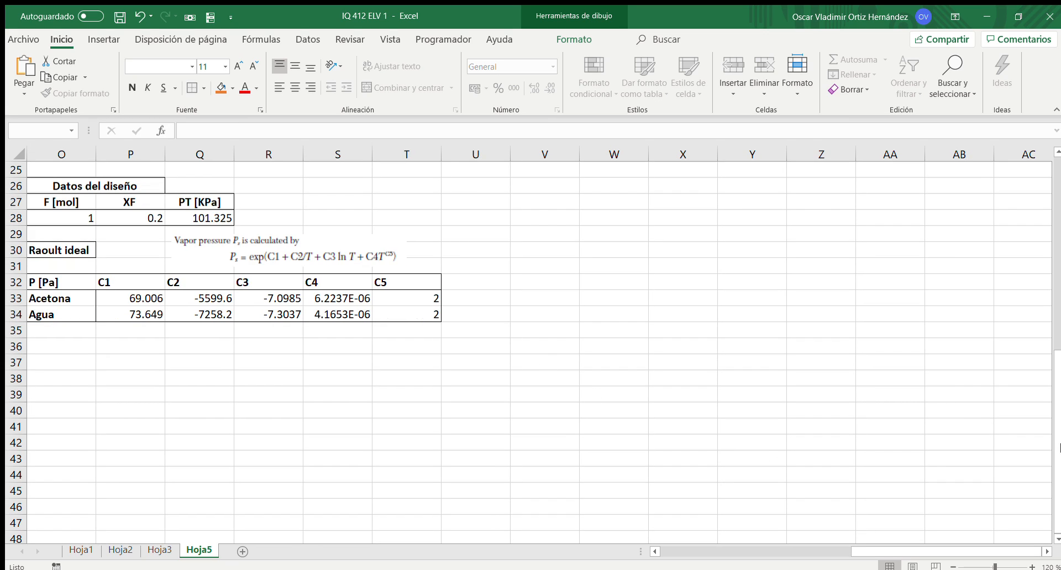
scroll(1017, 347, up, 6)
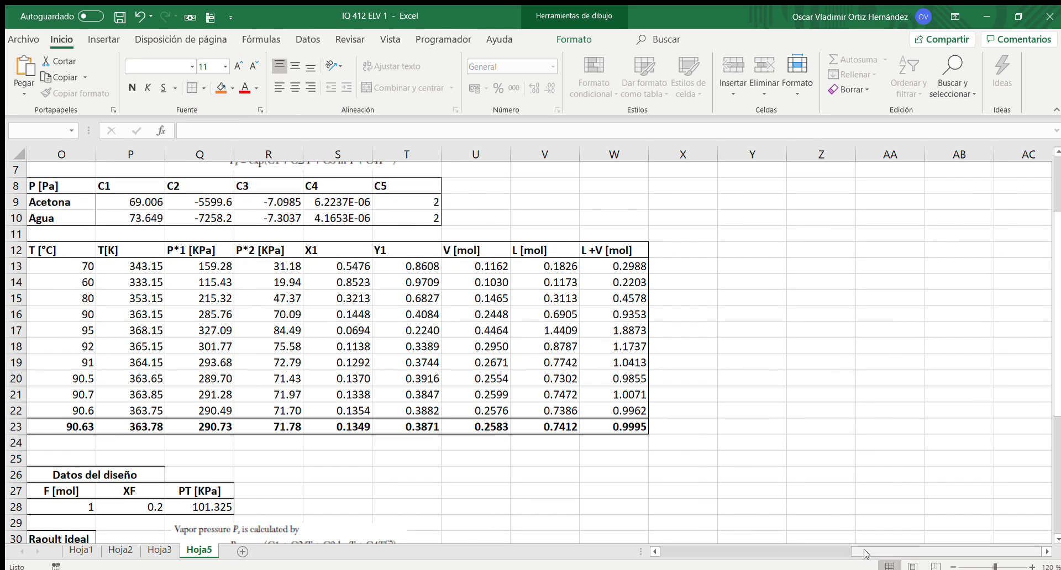
drag(917, 551, 728, 552)
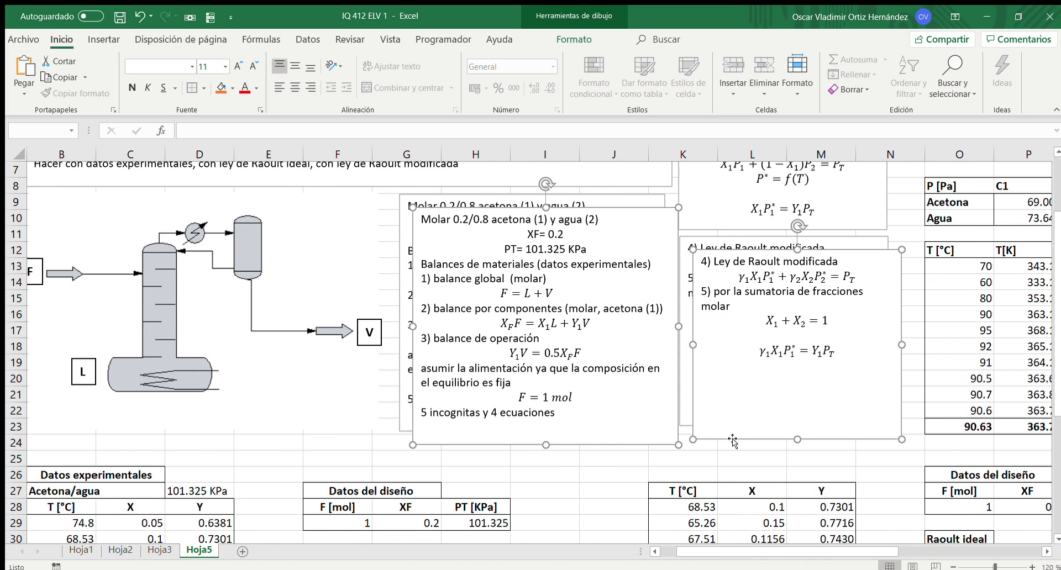
drag(733, 439, 943, 533)
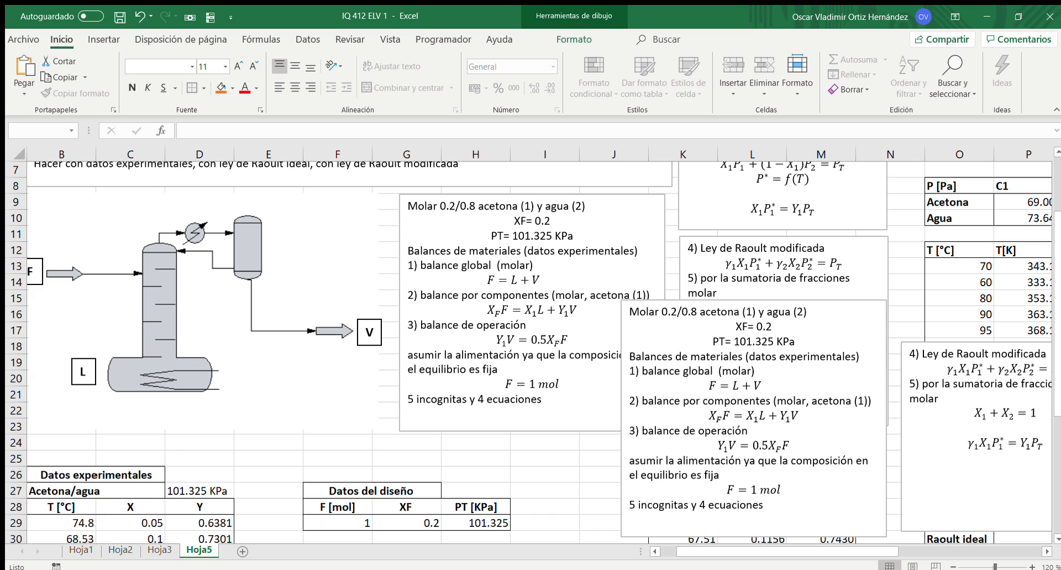
drag(1012, 555, 861, 445)
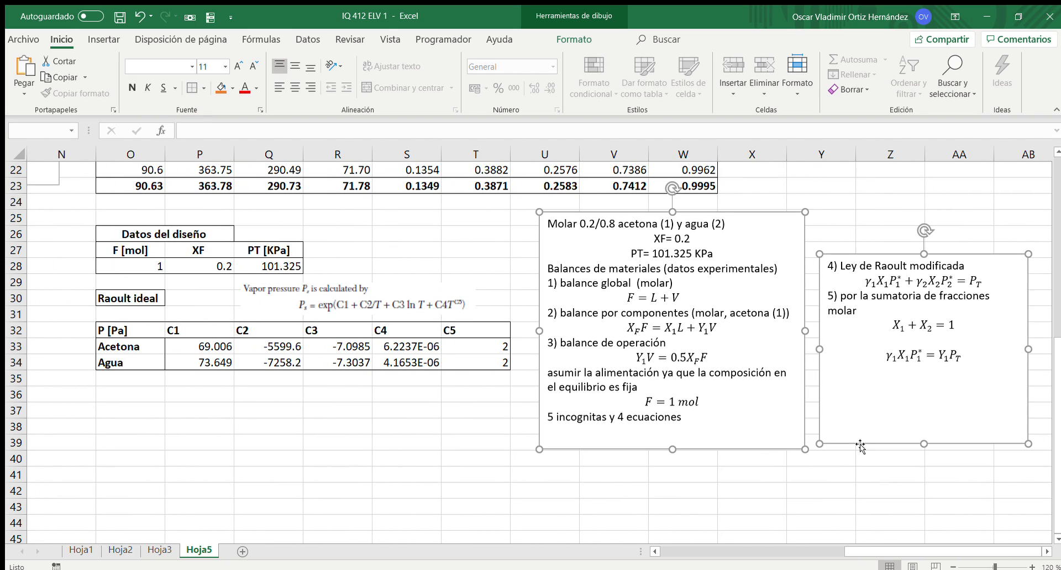
Change the label in cell O30 to Raoult Real.
click(160, 298)
double_click(160, 299)
text(¿)
key(BackSpace)
key(BackSpace)
key(BackSpace)
text(Re)
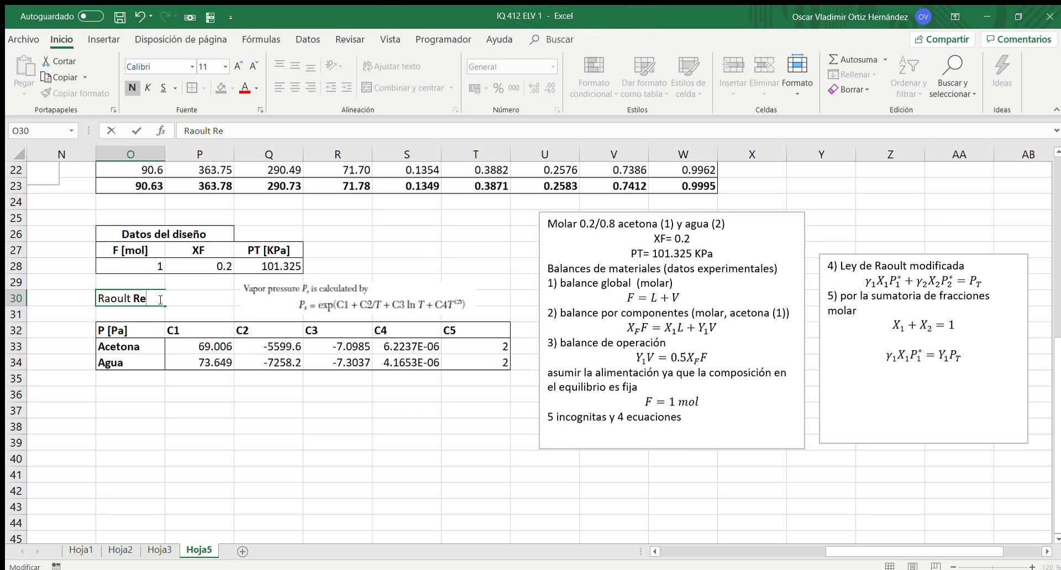
key(Return)
key(Return)
key(Return)
key(Return)
key(Return)
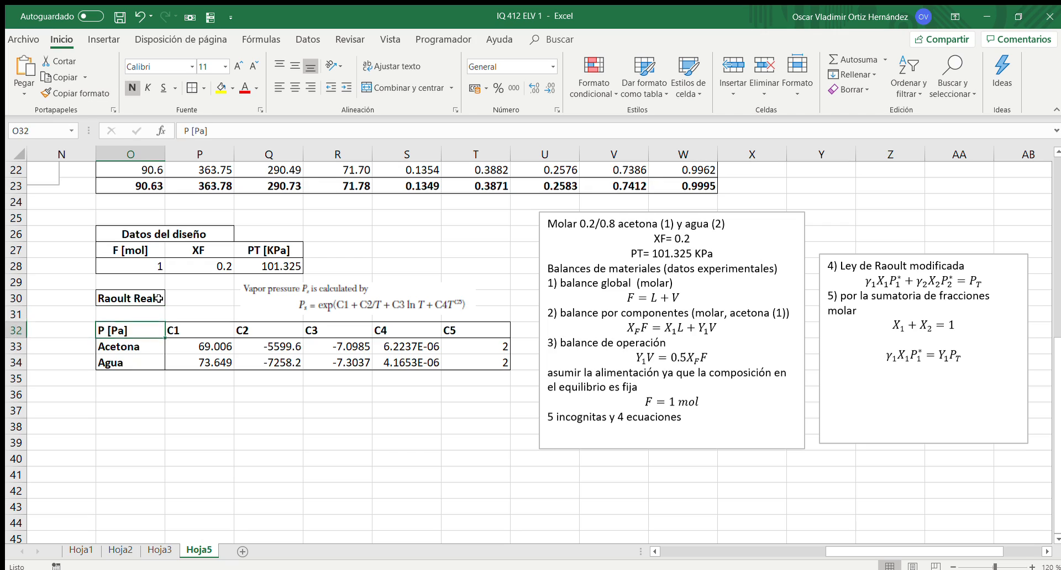
Delete the "5 incognitas y 4 ecuaciones" line from the copied material balance text box.
click(603, 417)
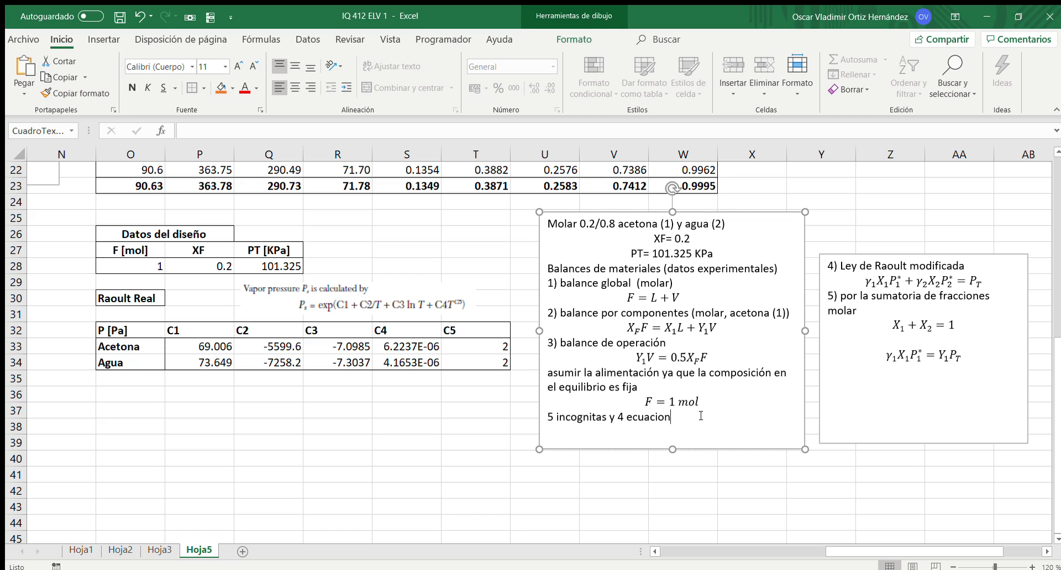
key(BackSpace)
key(BackSpace)
key(BackSpace)
key(BackSpace)
key(BackSpace)
key(BackSpace)
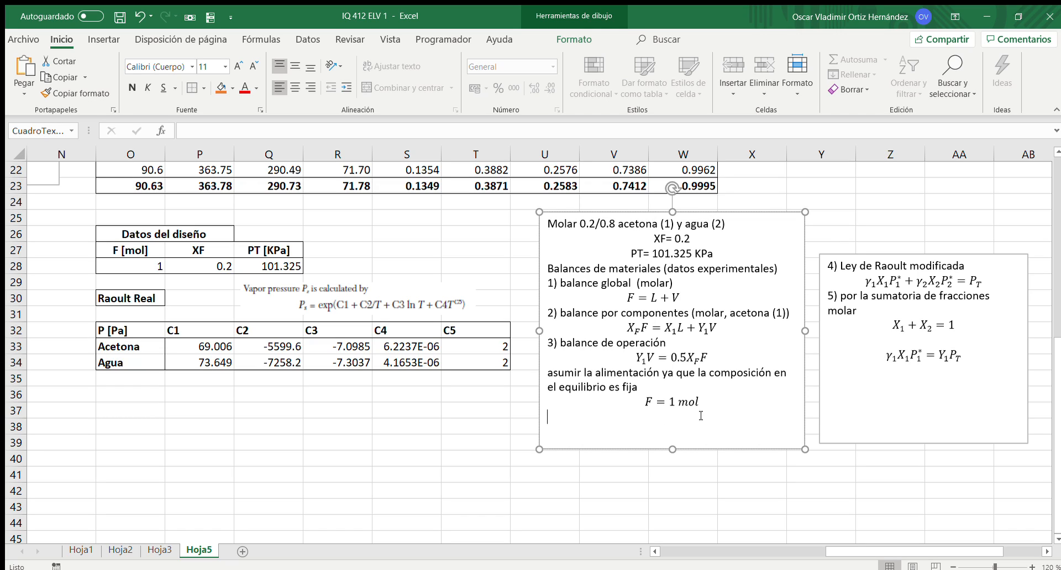
Copy the A12/A21 system table and the two activity coefficient formulas from Hoja3 G11:P13 to Hoja5 starting at cell O36.
click(148, 550)
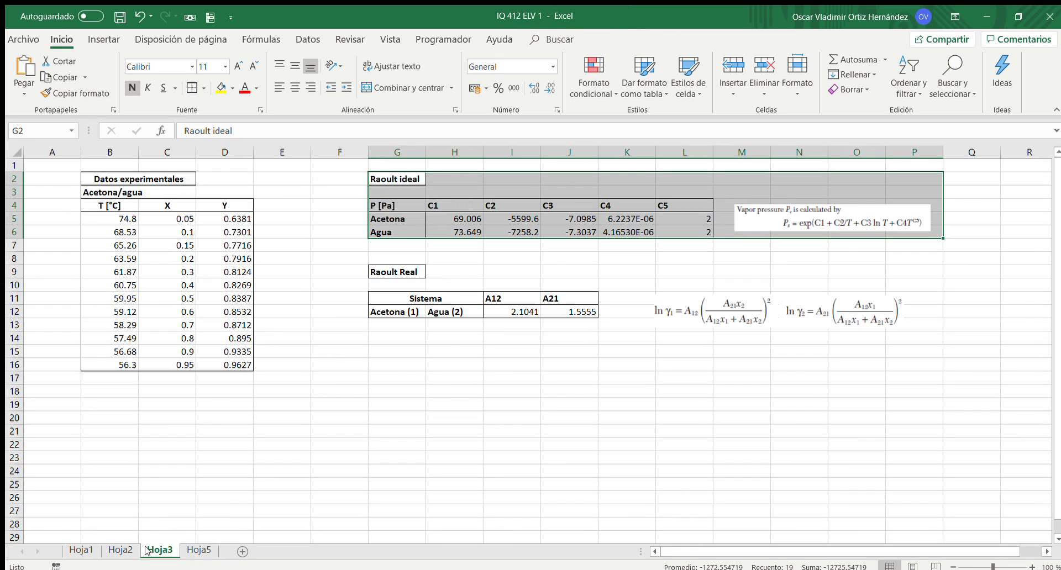
drag(382, 296, 905, 325)
key(ctrl+c)
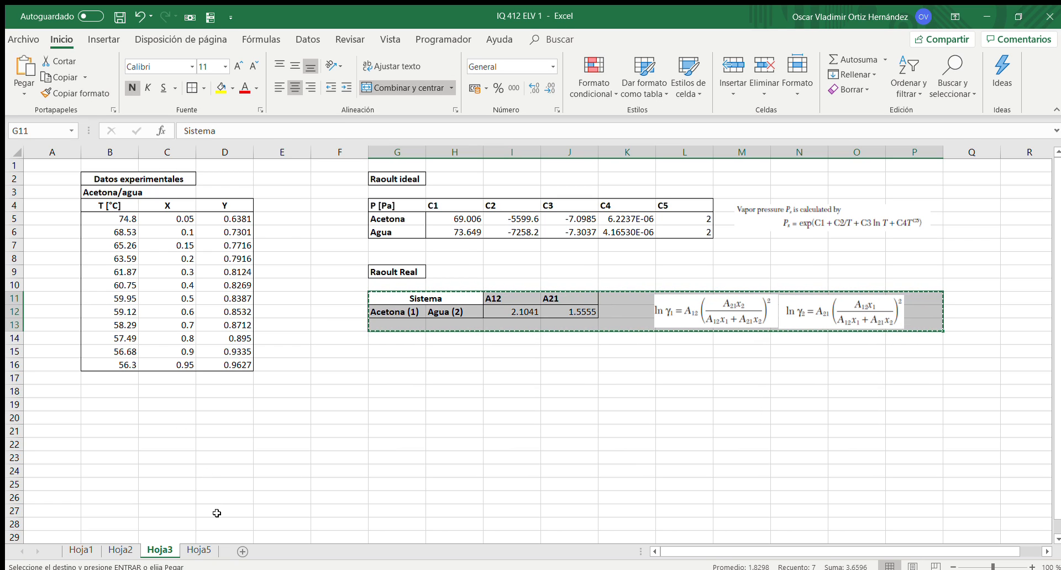
click(199, 550)
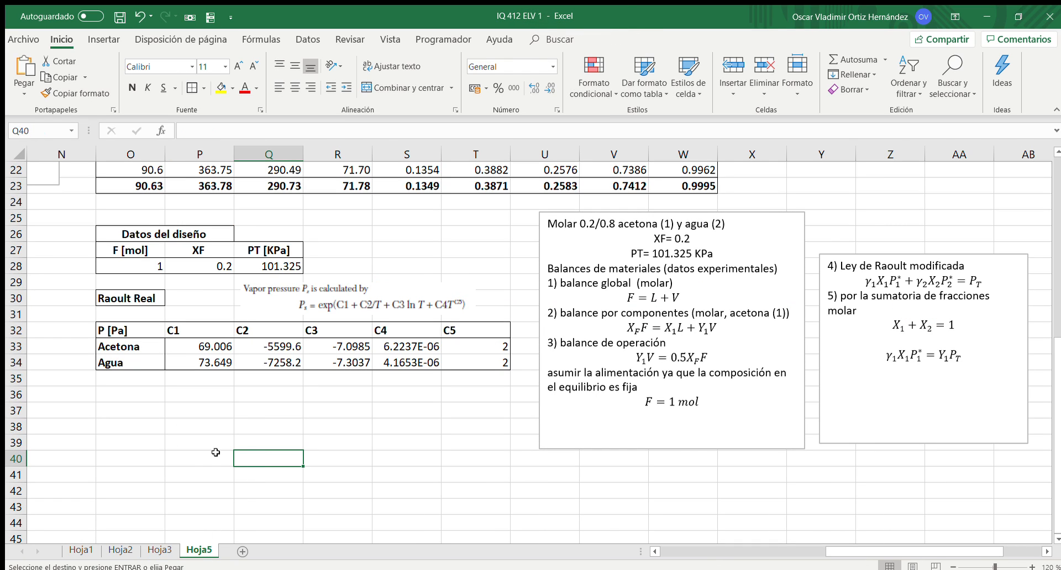
click(125, 398)
key(ctrl+v)
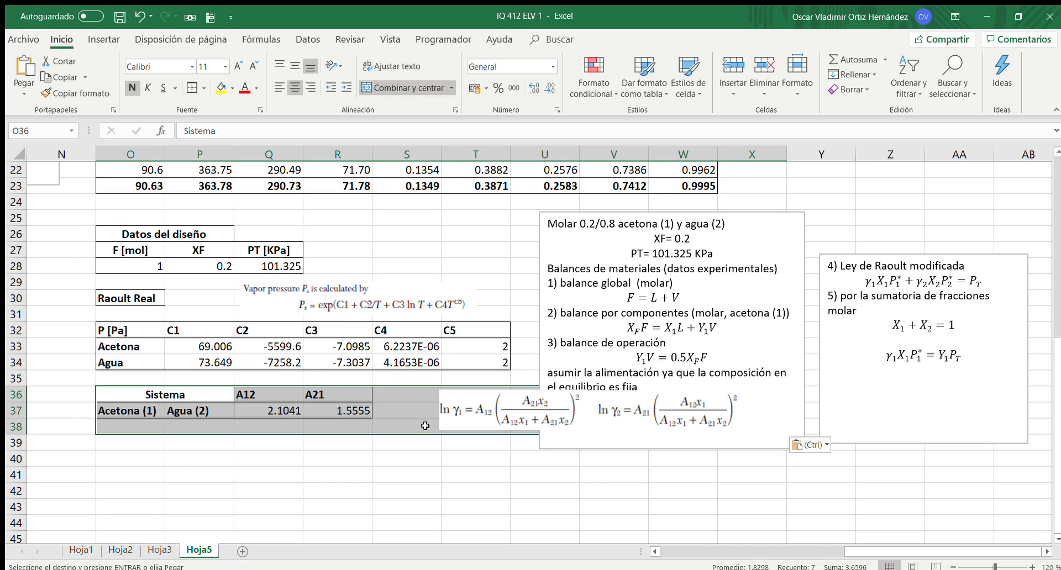
Move the ln γ₁ formula image beside the A12/A21 table and place the ln γ₂ image directly beneath it.
click(426, 464)
click(496, 414)
drag(497, 415, 442, 408)
drag(655, 409, 440, 459)
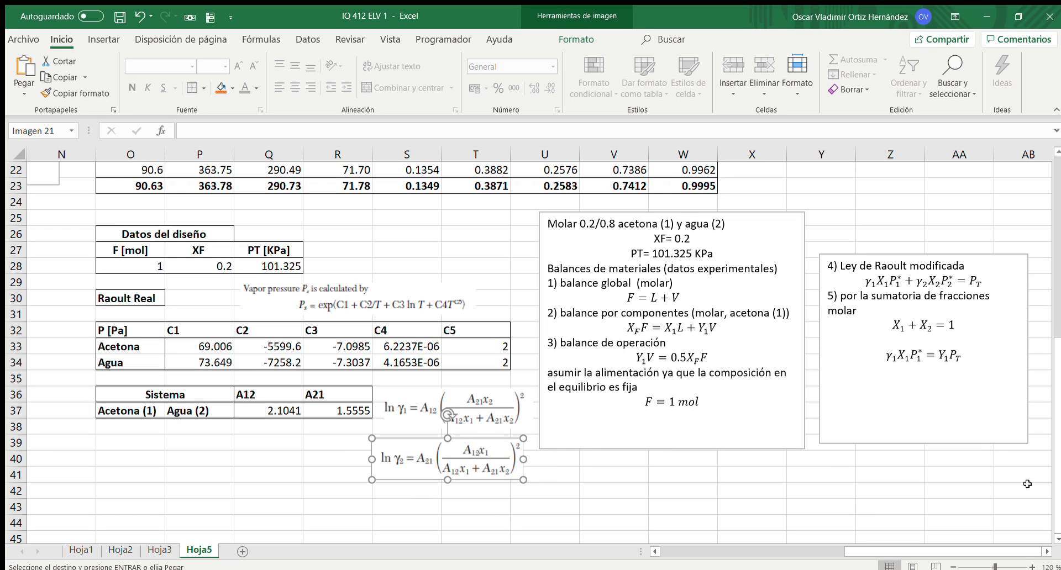
Enter the column headers X1 in O42 and X2 in P42, below the system constants table.
click(1058, 536)
click(1058, 536)
click(1058, 536)
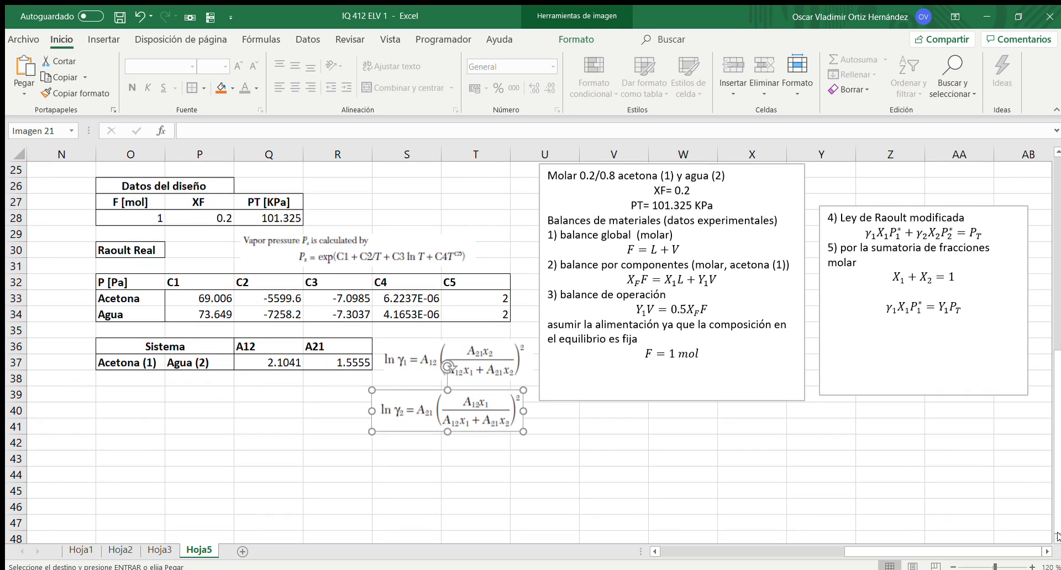
click(400, 456)
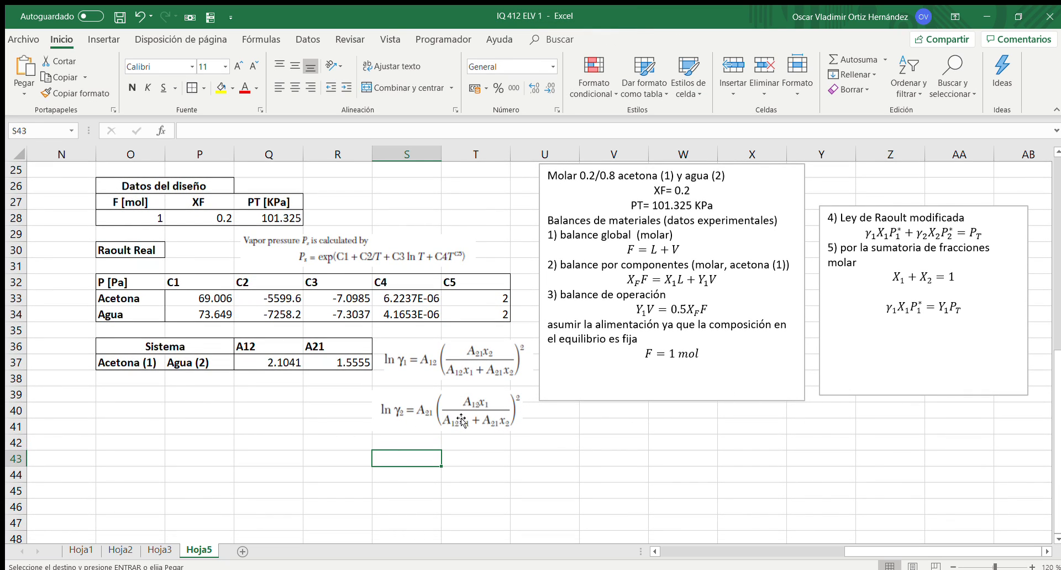
click(898, 278)
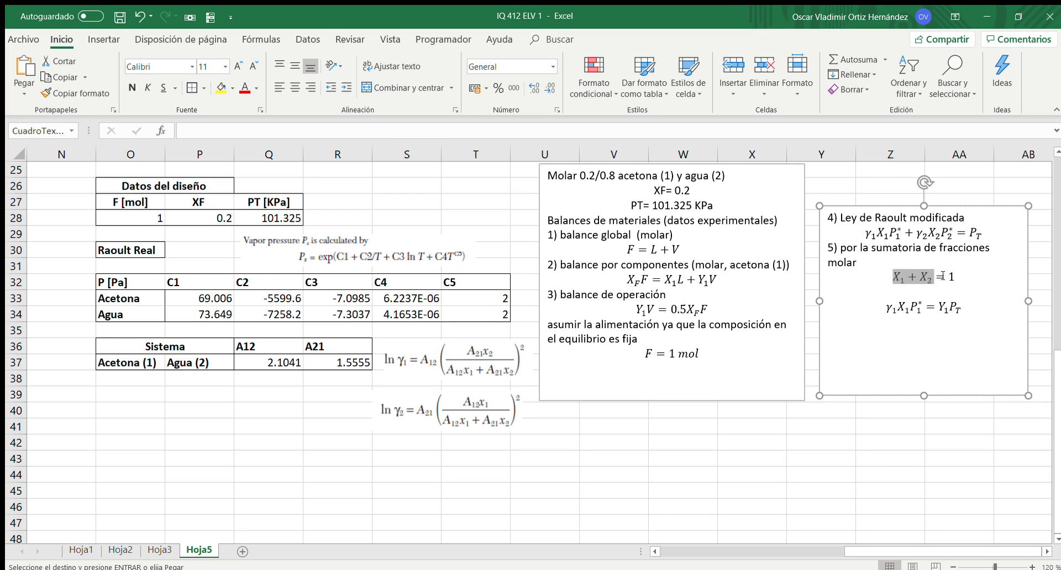
click(343, 471)
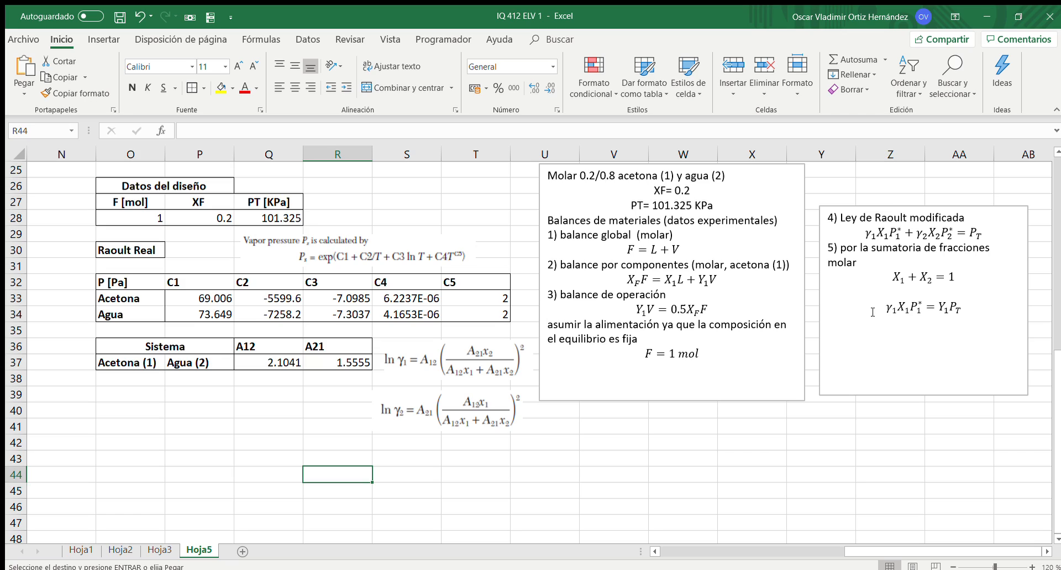
key(Left)
key(Left)
key(Left)
key(Up)
key(Up)
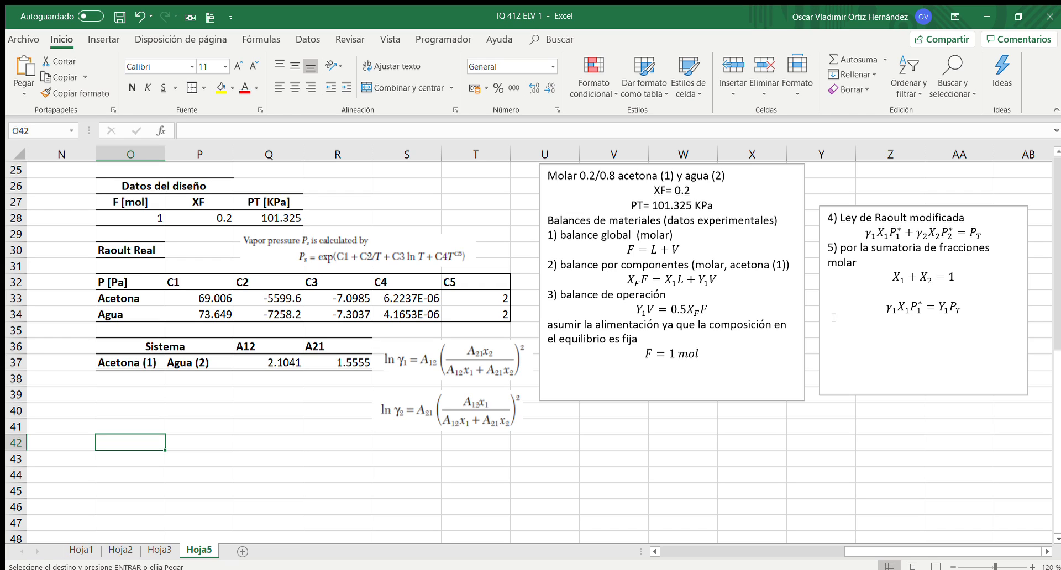
text(X1)
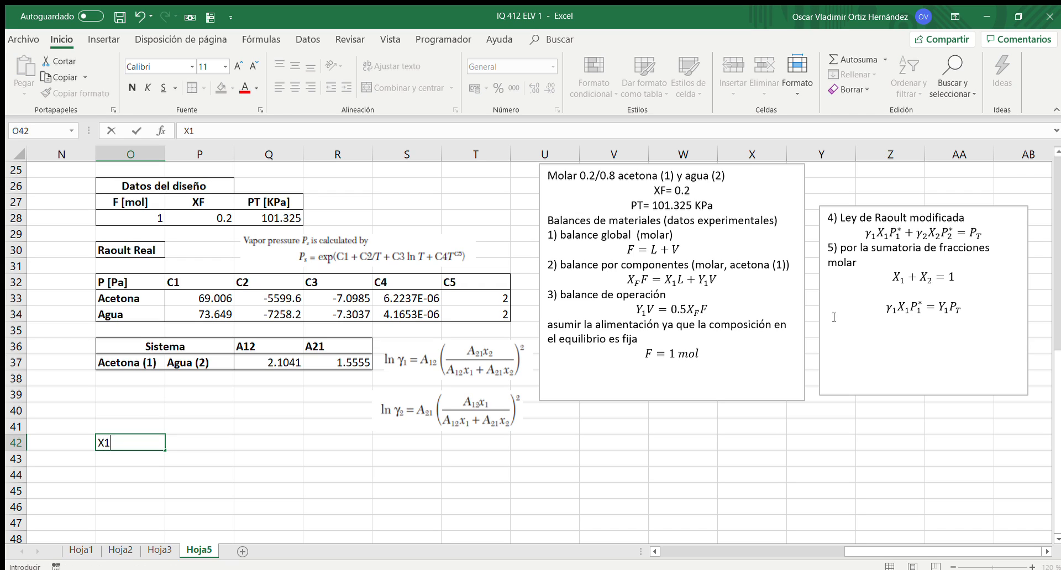
key(Tab)
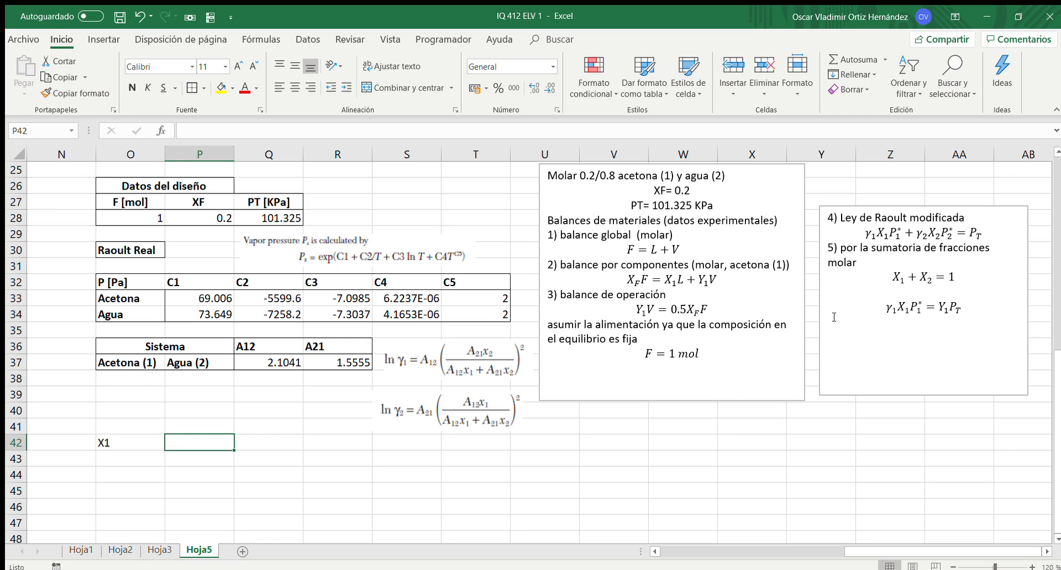
text(X2)
key(Return)
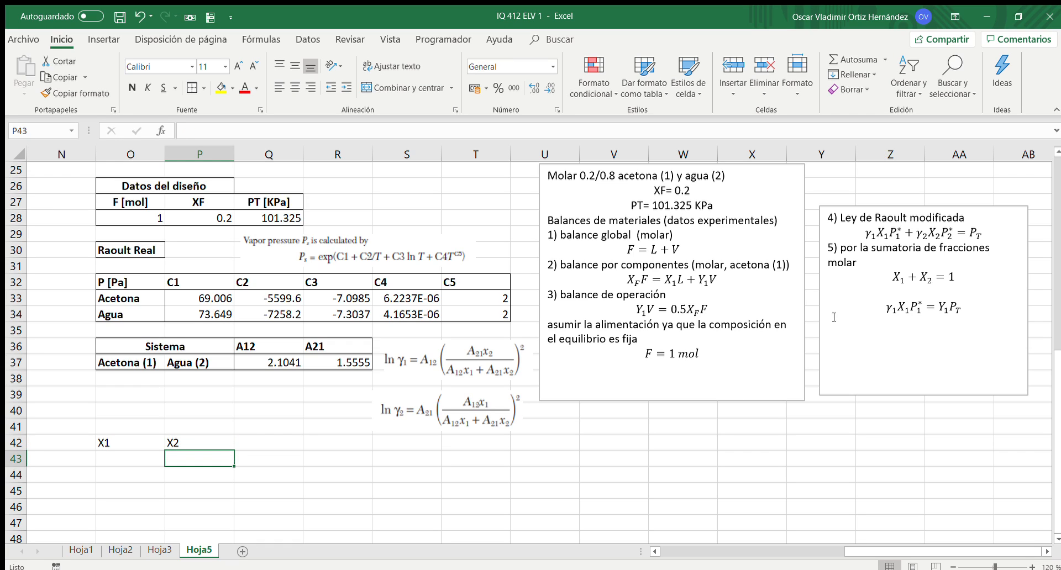
Make the X1 and X2 headers in O42:P42 bold.
drag(128, 443, 191, 443)
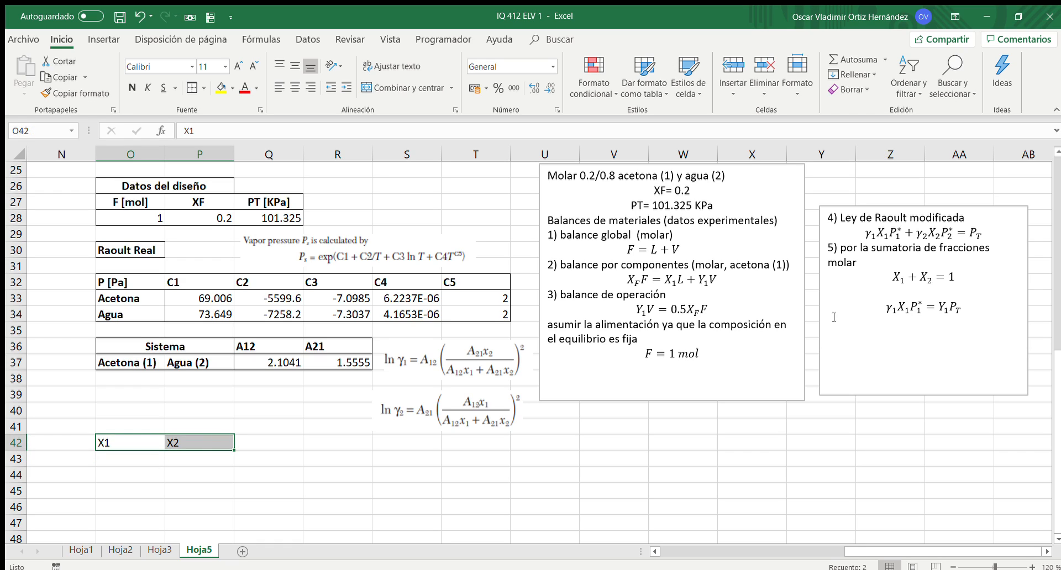
click(133, 84)
key(Right)
key(Right)
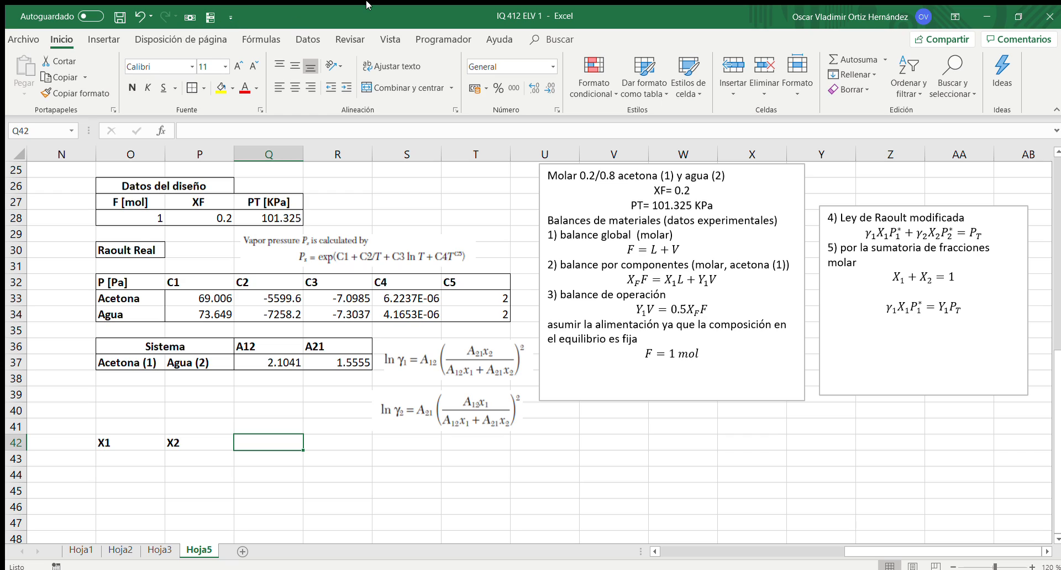
Enter the header γ1 in cell Q42, using the Greek gamma symbol.
click(104, 39)
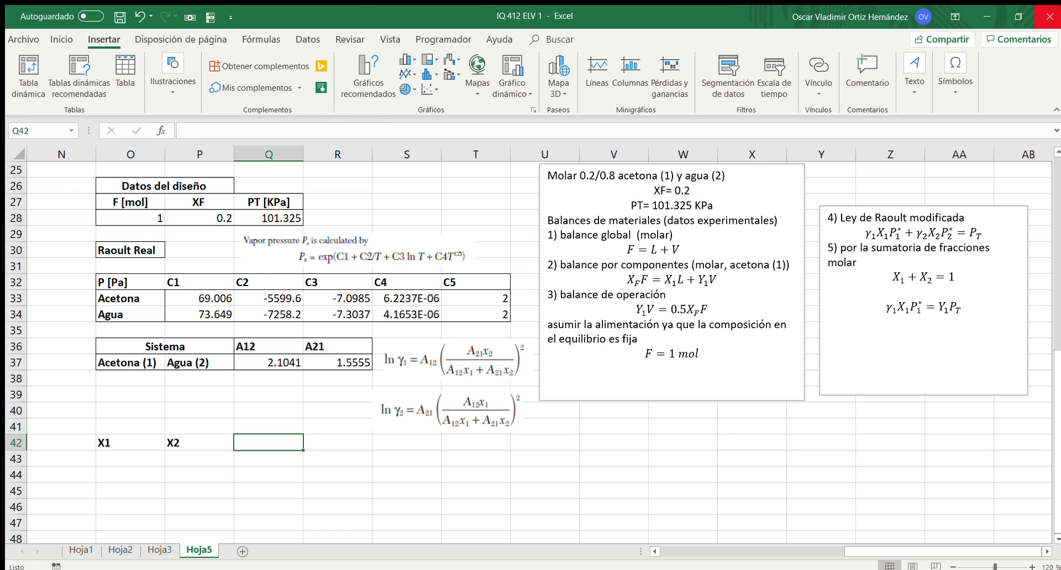
click(986, 133)
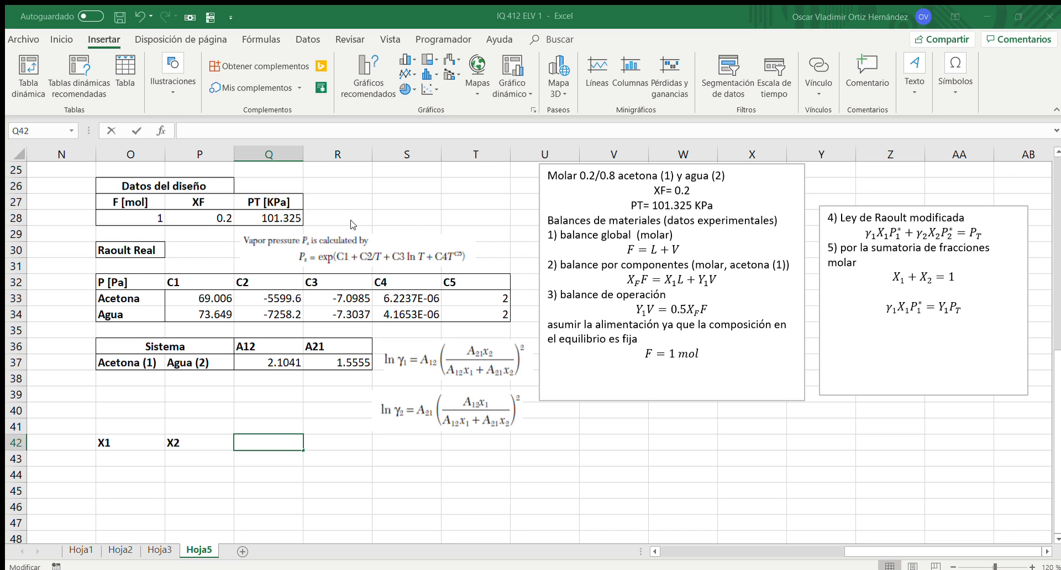
text(γ1)
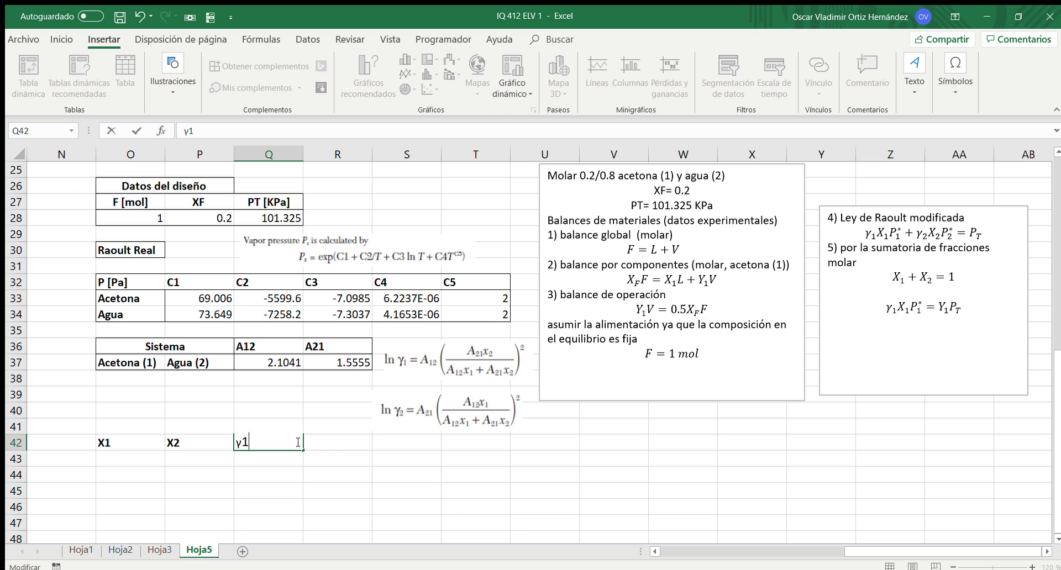
key(Return)
click(296, 441)
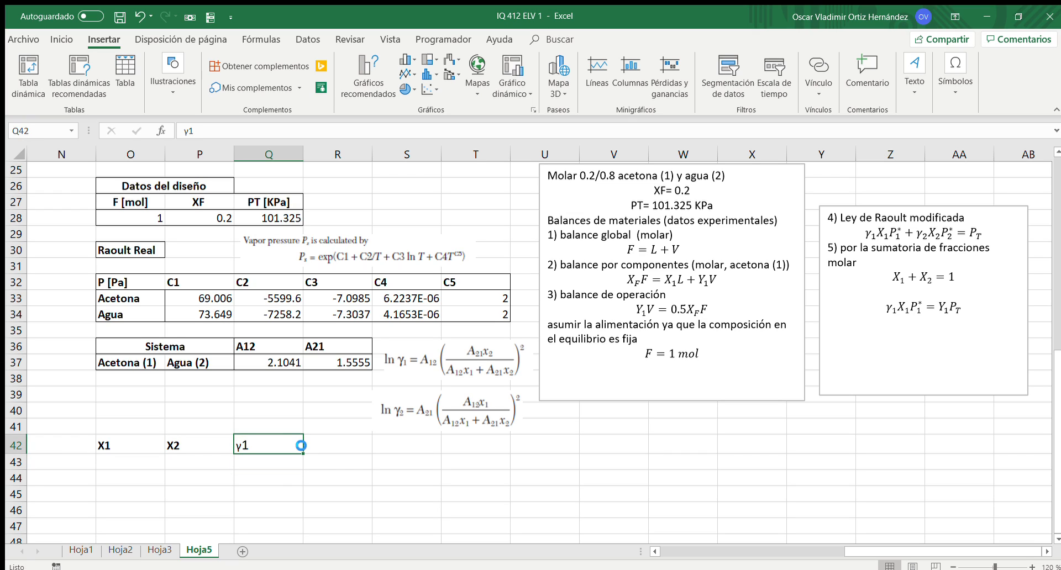
Copy the γ1 header to cell R42 and change the copy to γ2.
key(ctrl+c)
key(Right)
key(ctrl+v)
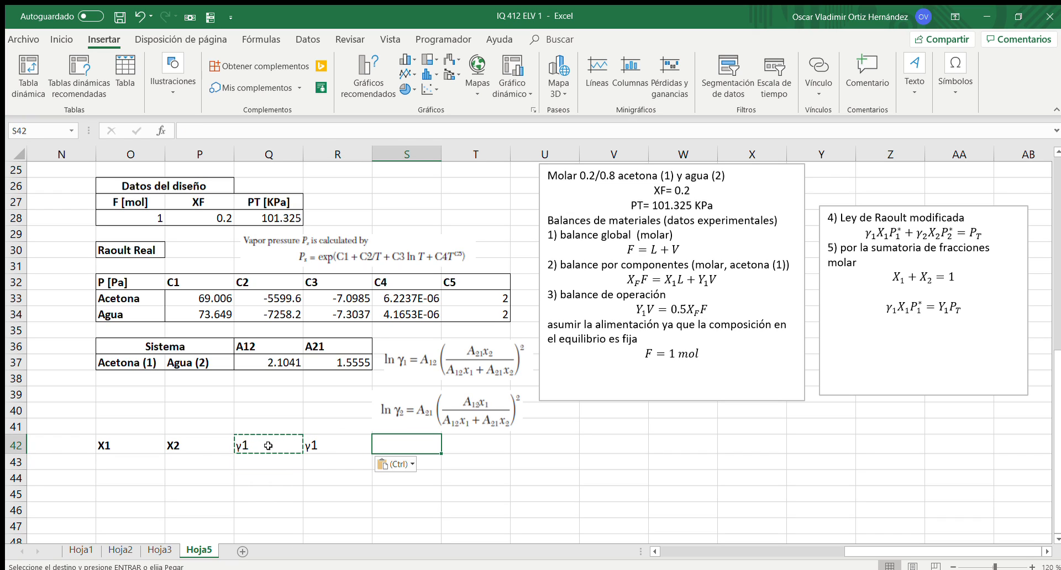
double_click(330, 446)
key(BackSpace)
text(2)
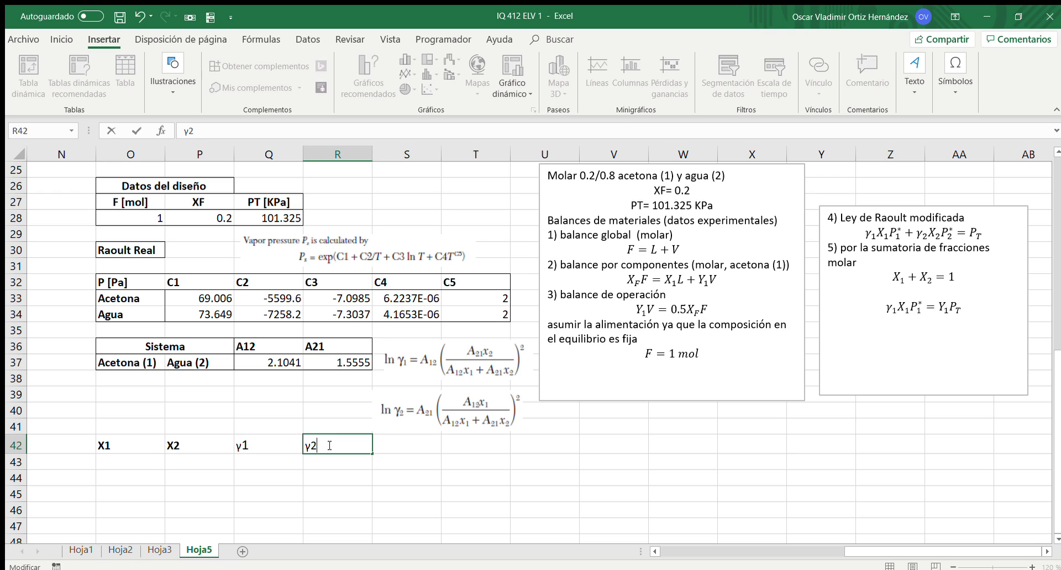
key(Return)
Apply bold uniformly to the four headers in O42:R42.
key(Left)
key(Left)
key(Left)
key(Up)
key(shift+Right)
key(shift+Right)
key(shift+Right)
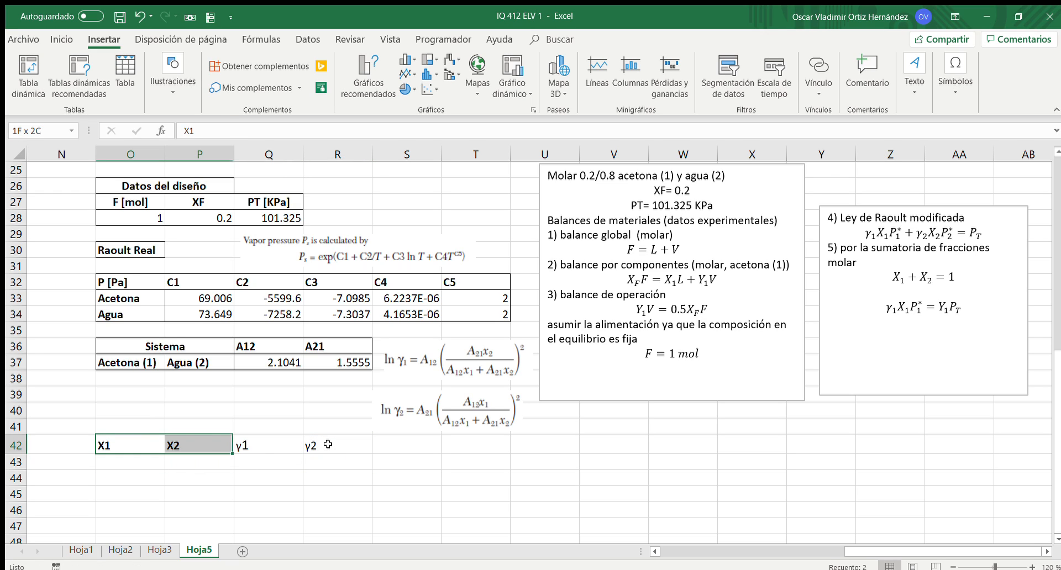
click(62, 39)
click(131, 88)
click(130, 88)
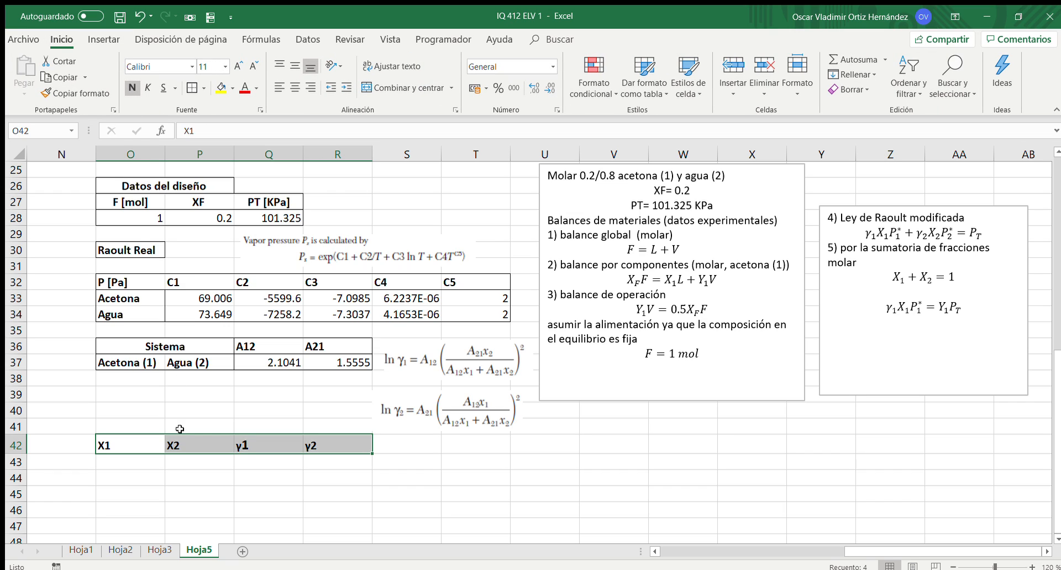
Enter 0.1 for X1 in O43 and calculate X2 in P43 with =1-O43.
click(154, 469)
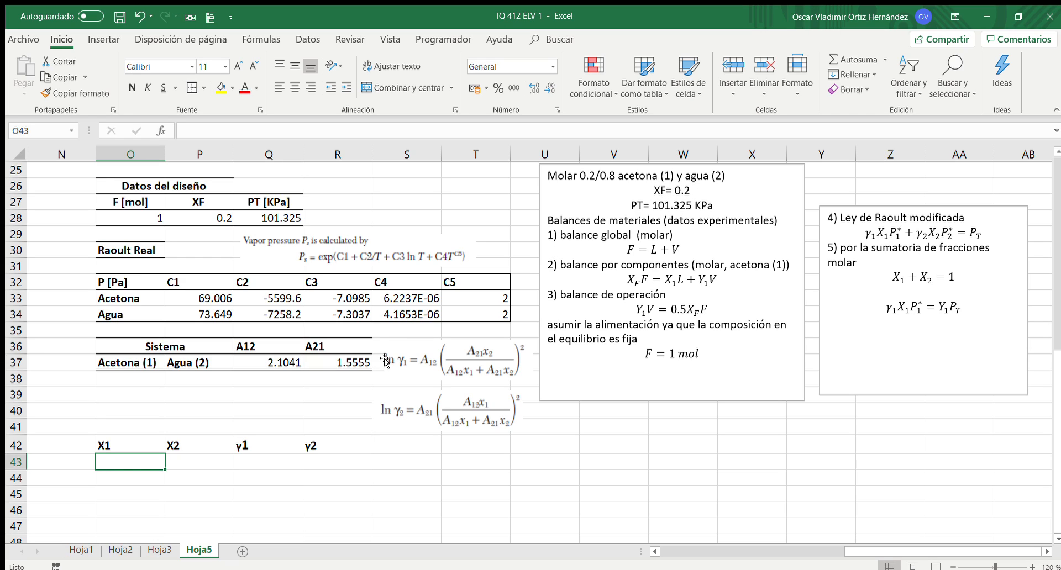
text(0.1)
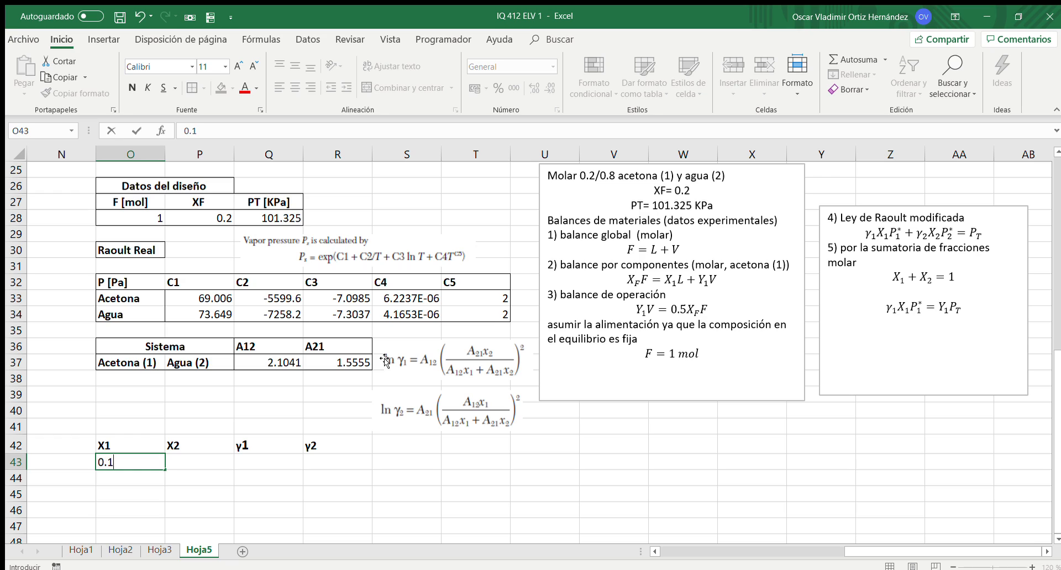
key(Tab)
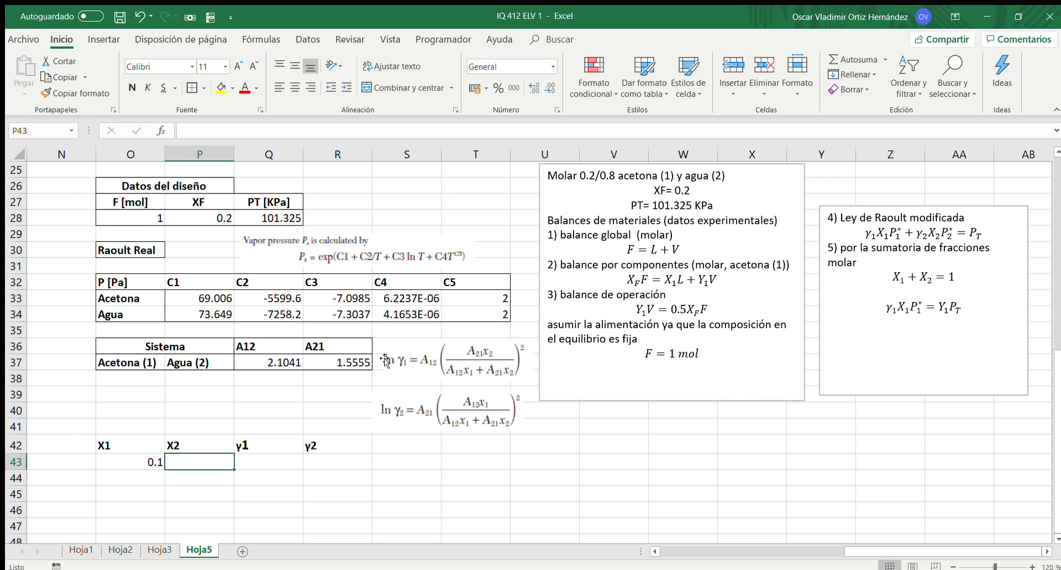
text(=1-)
key(Left)
key(ctrl+Return)
key(Right)
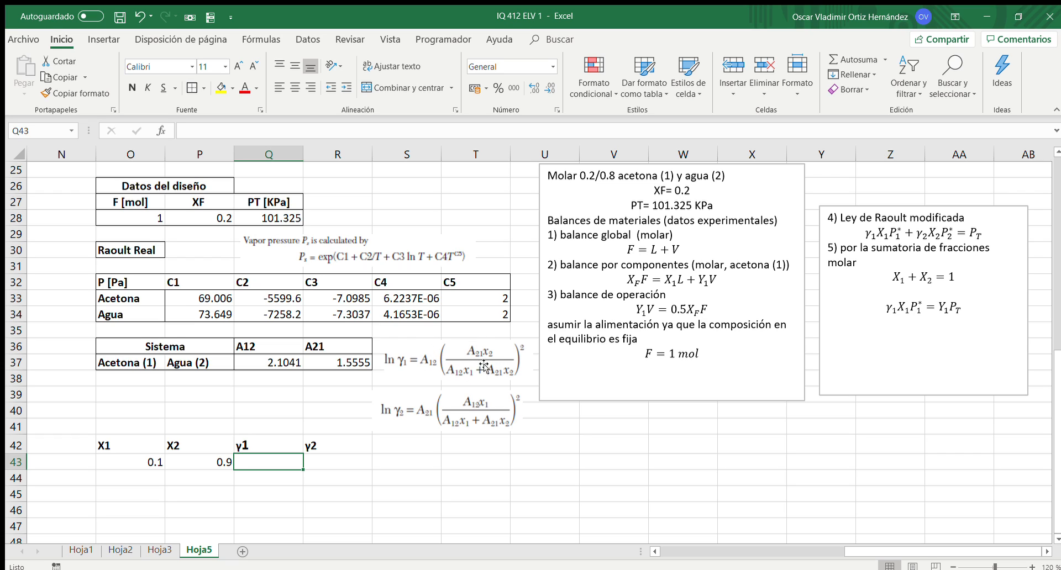
Calculate γ1 in Q43 of sheet Hoja5 with =EXP(Q37*(R37*P43/(Q37*O43+R37*P43))^2).
click(167, 553)
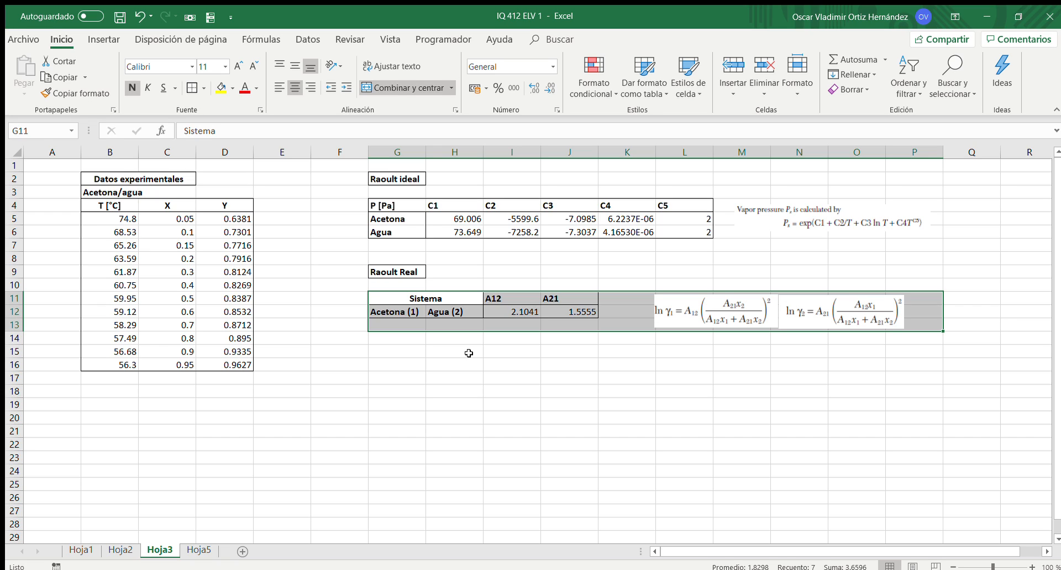
click(199, 550)
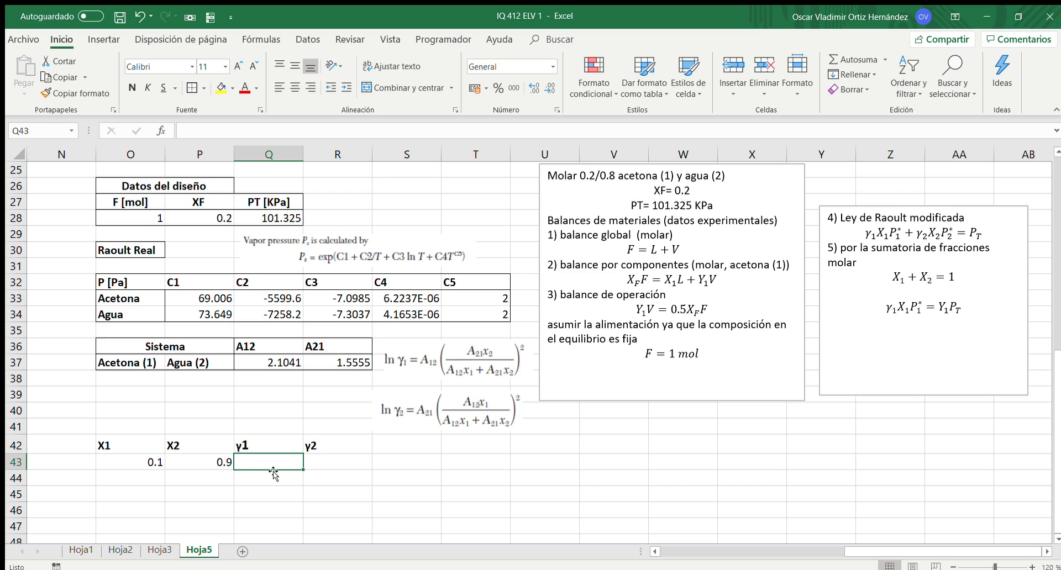
text(=)
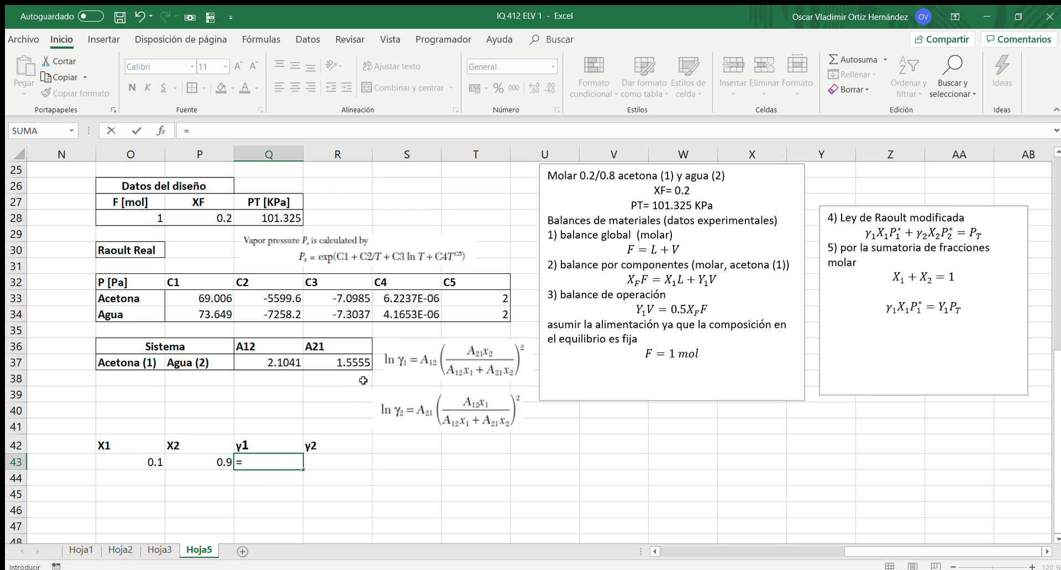
text(EXP()
click(248, 358)
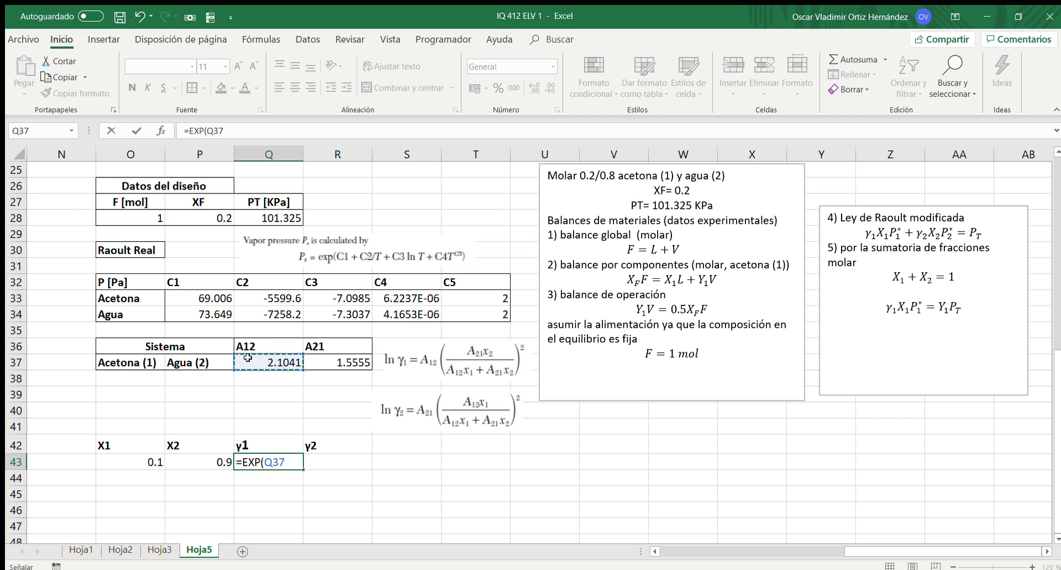
text(*()
click(357, 362)
text(*)
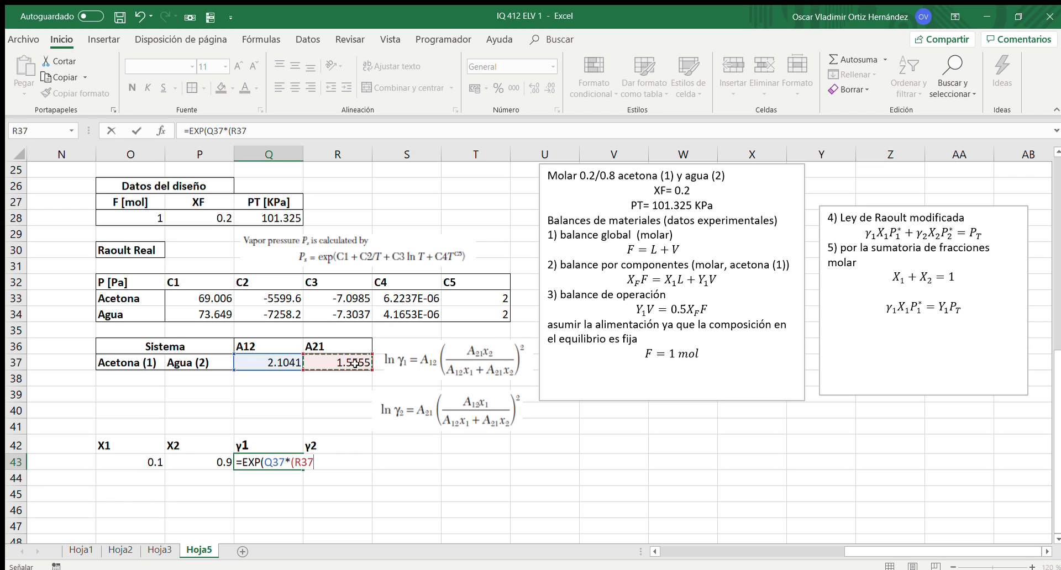
click(192, 457)
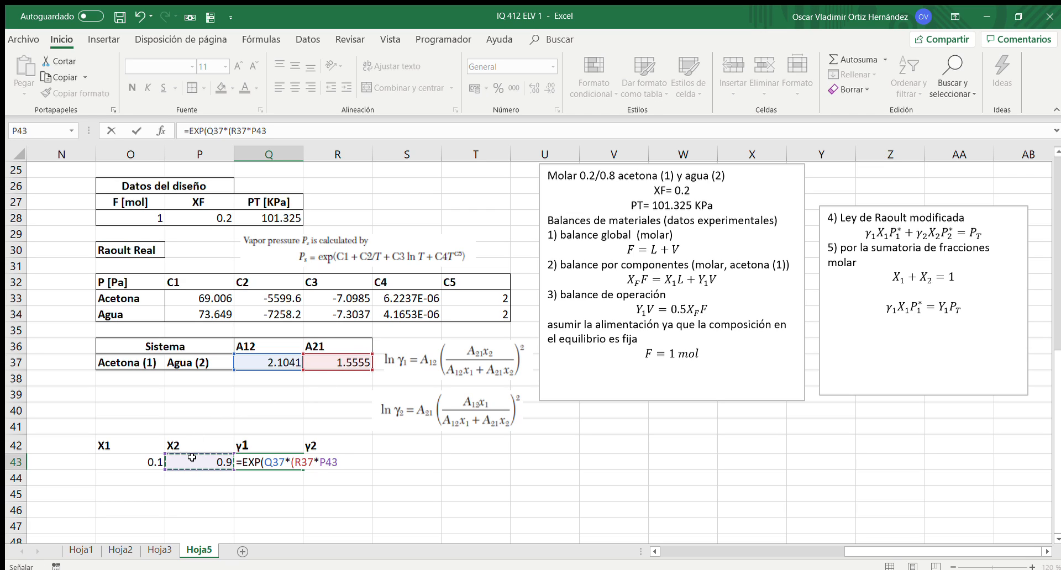
text(/)
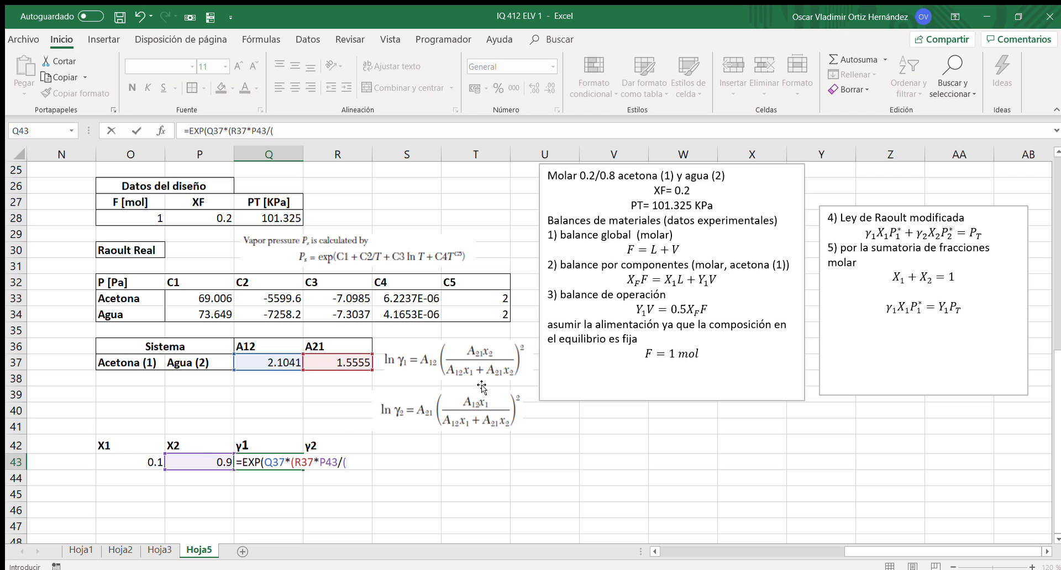
text(()
click(261, 362)
text(*)
click(135, 453)
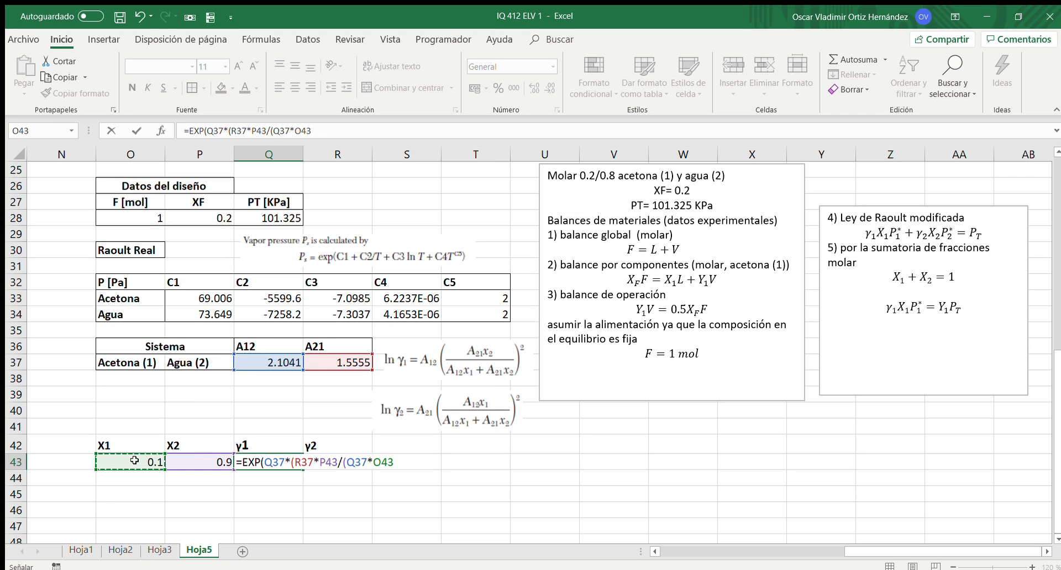
text(+)
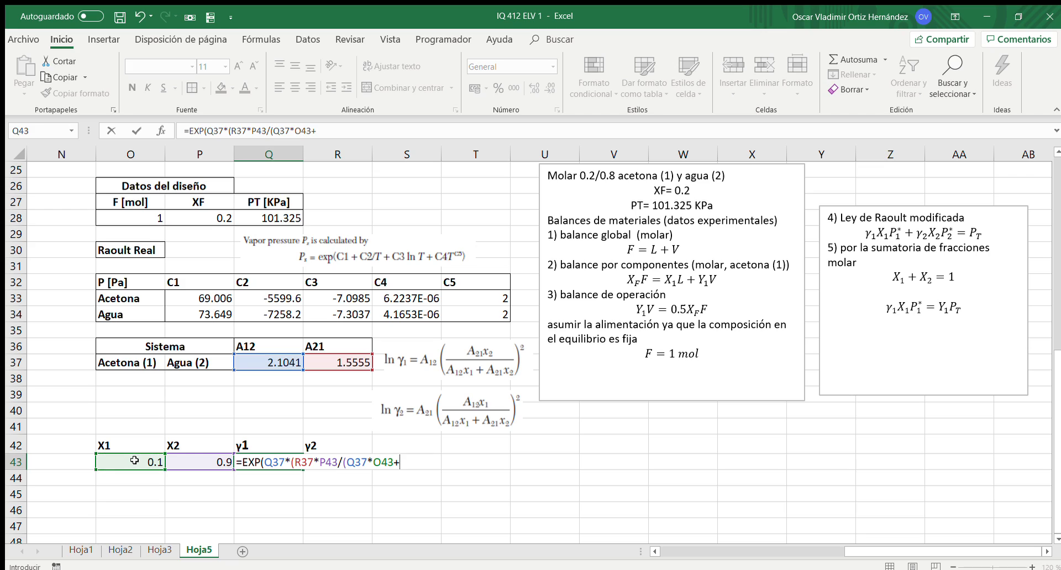
click(326, 363)
text(*)
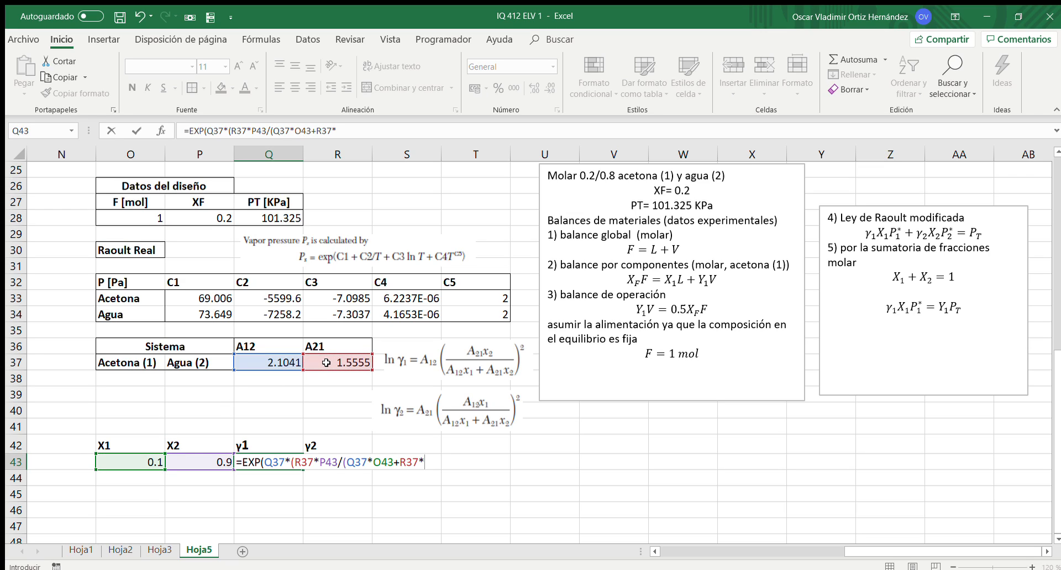
click(218, 463)
text())
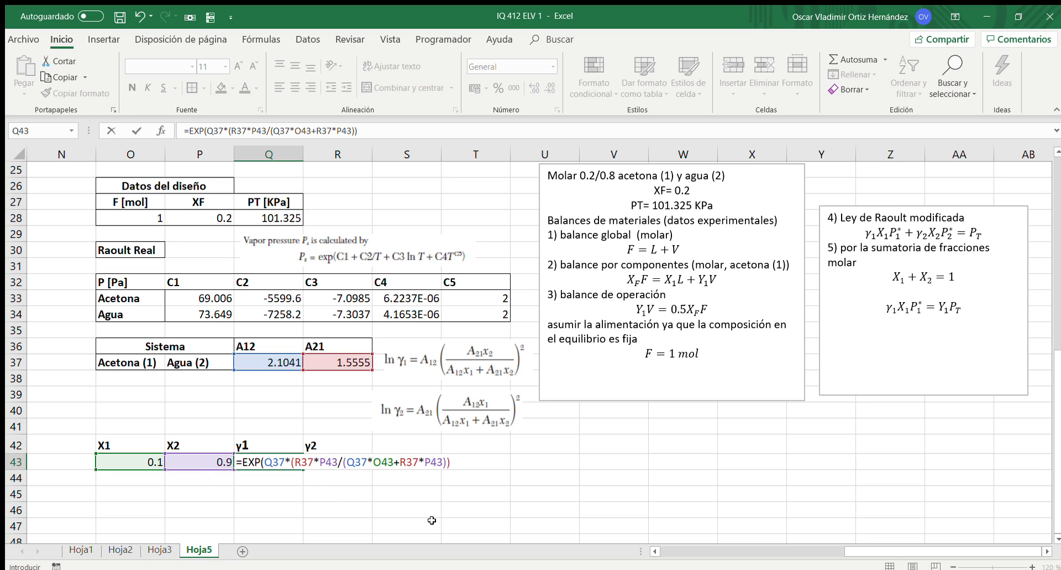
text()^2))
key(ctrl+Return)
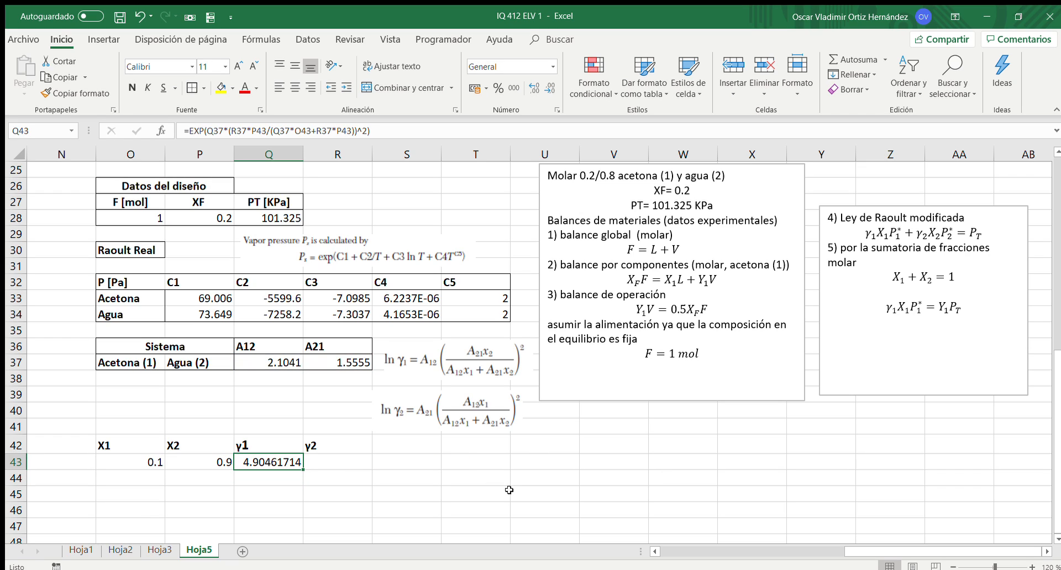
Reduce the γ1 value in Q43 to five decimal places.
click(550, 89)
click(550, 89)
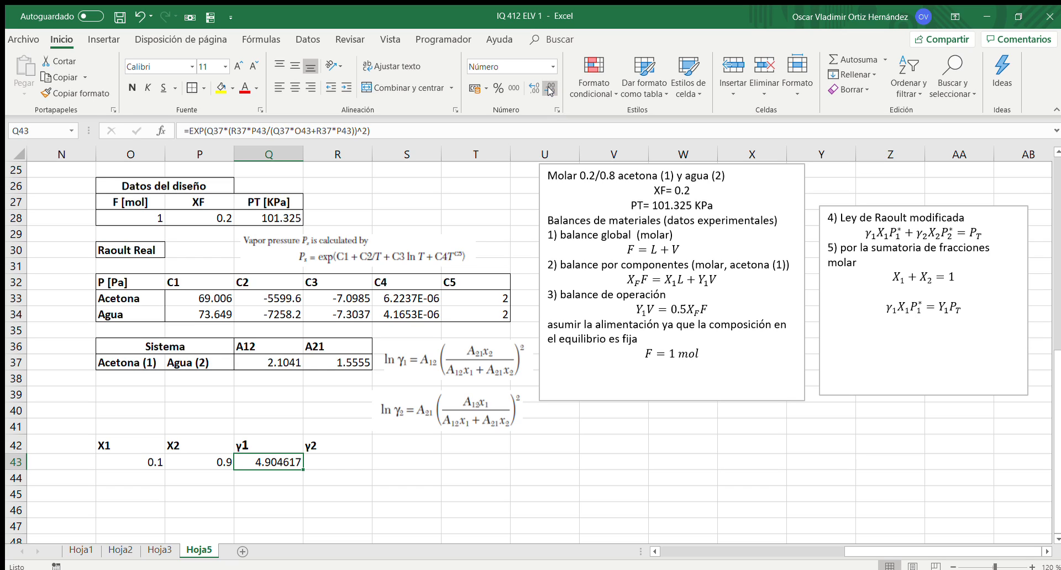
click(550, 89)
click(340, 463)
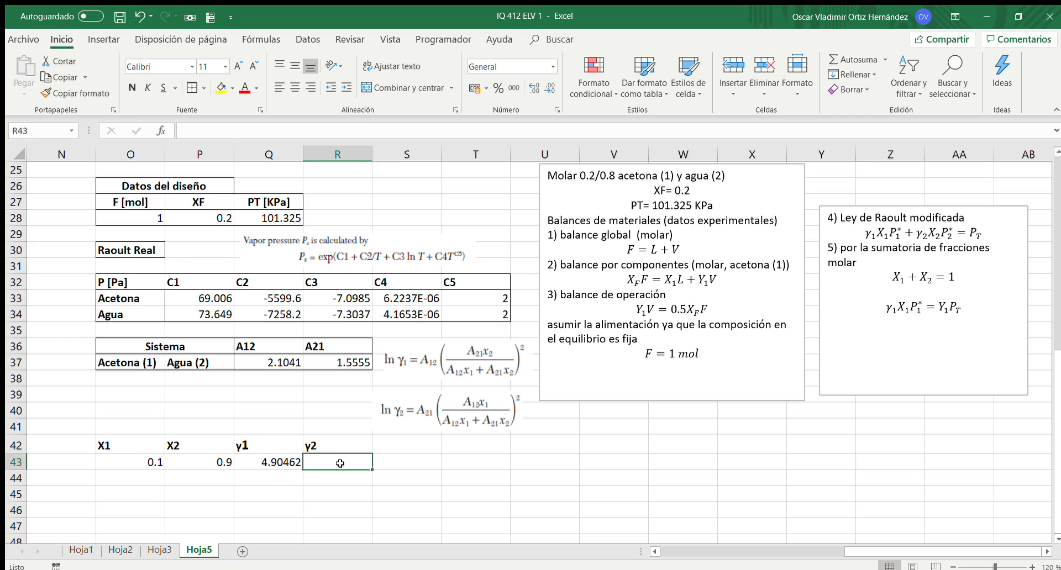
Make every Q37 and R37 reference in the γ1 formula absolute, giving =EXP($Q$37*($R$37*P43/($Q$37*O43+$R$37*P43))^2).
click(284, 464)
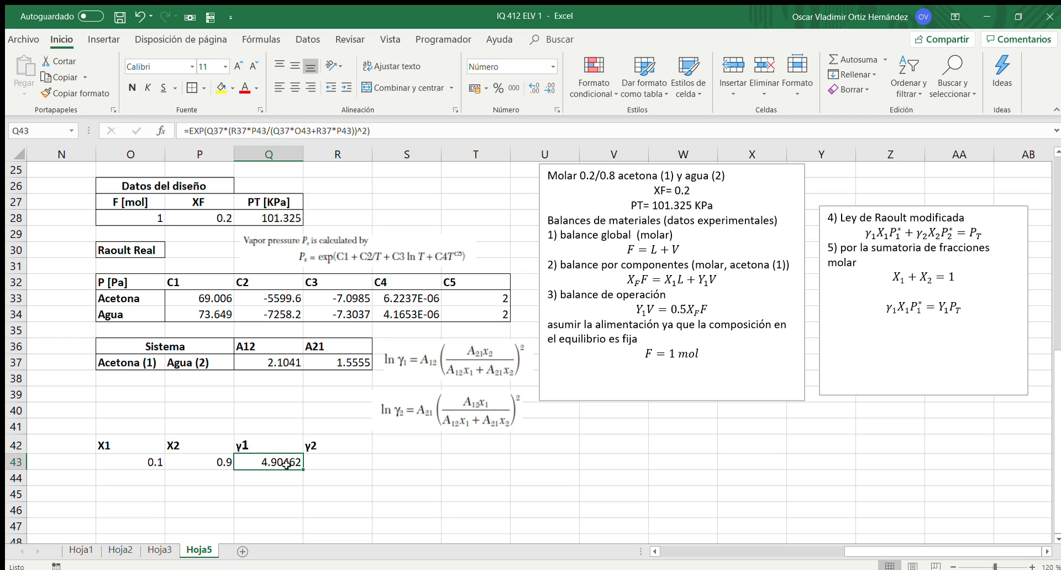
double_click(283, 464)
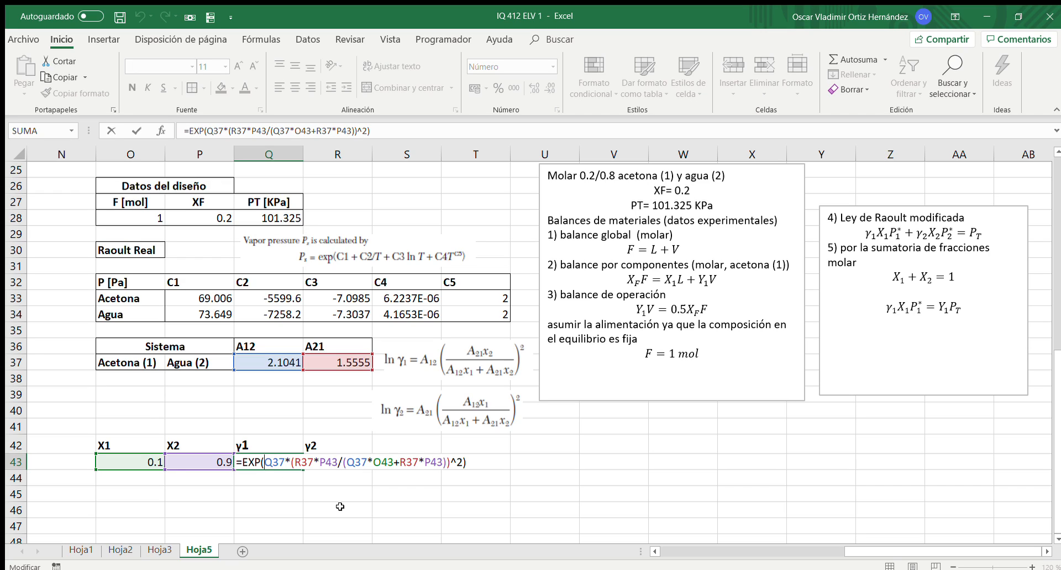
text($)
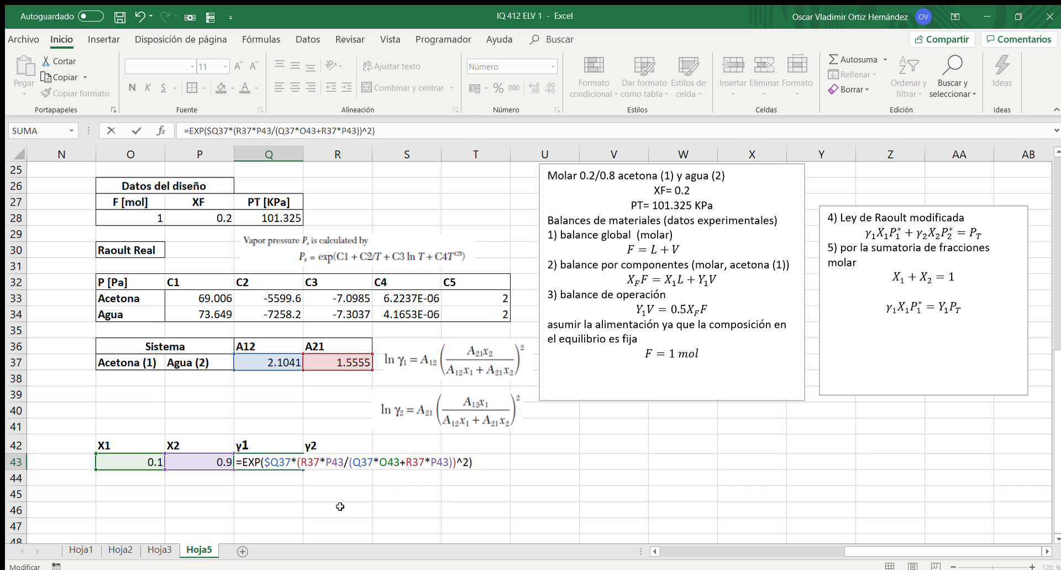
key(Right)
text($Q)
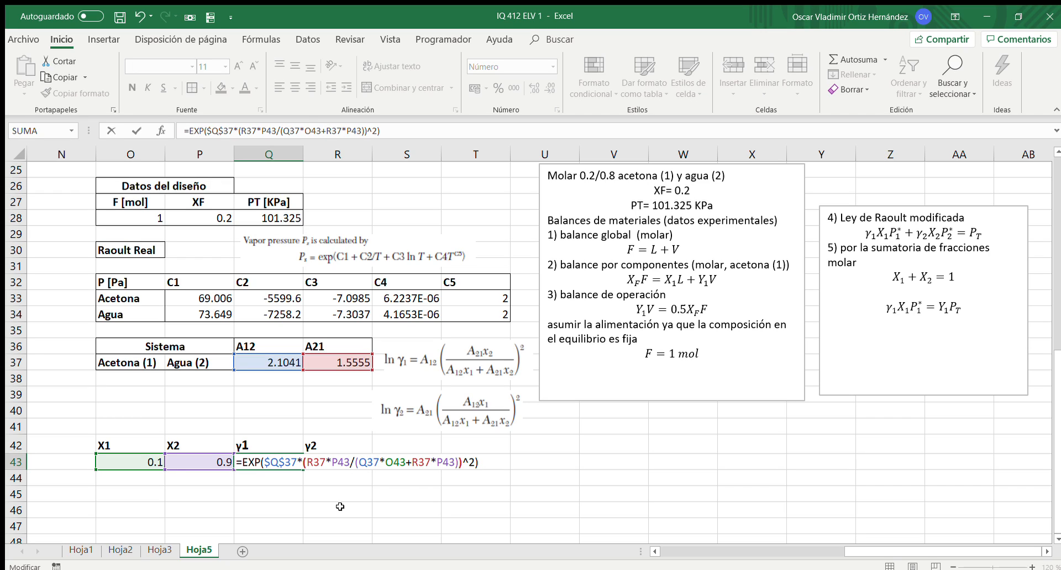
text($)
key(Right)
text($)
key(Right)
text($)
key(Right)
text($)
key(Right)
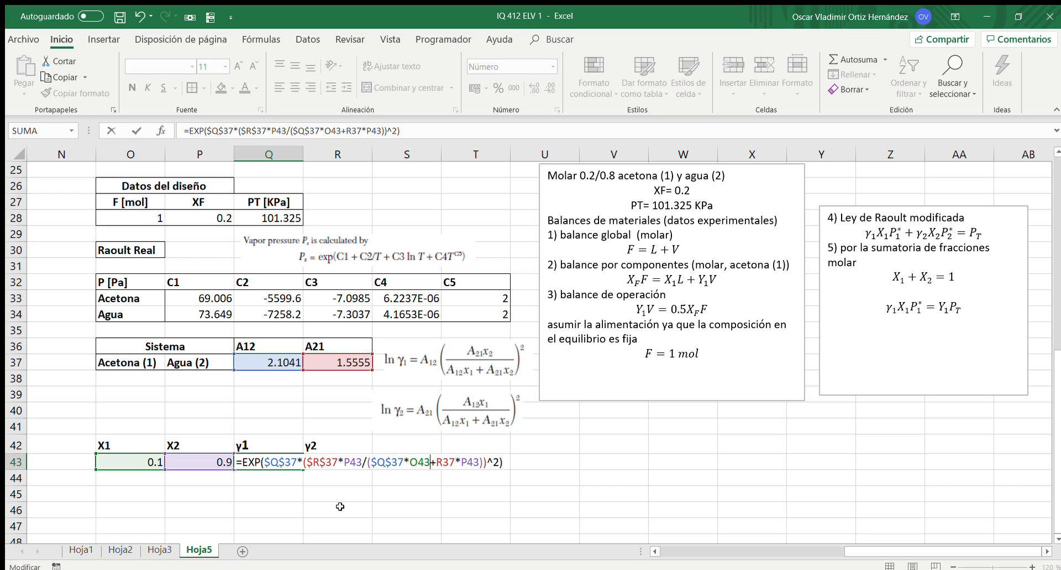
text($Q$)
key(Right)
key(Right)
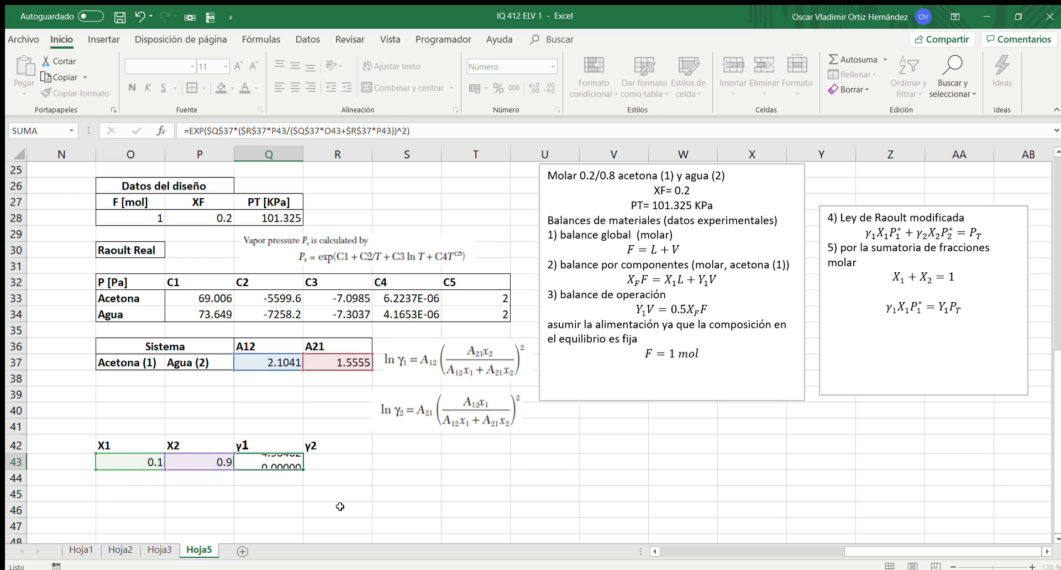
key(Tab)
Enter the γ2 formula =EXP(R37(Q37*O43/(Q37*O43+R37*P43))^2) in R43.
text(=)
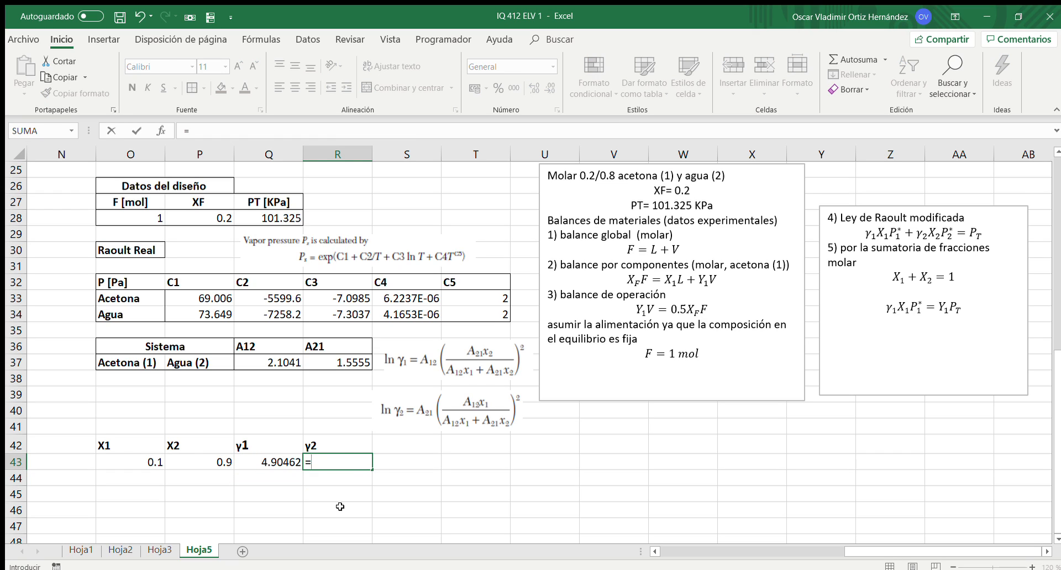
text(EXP()
click(247, 362)
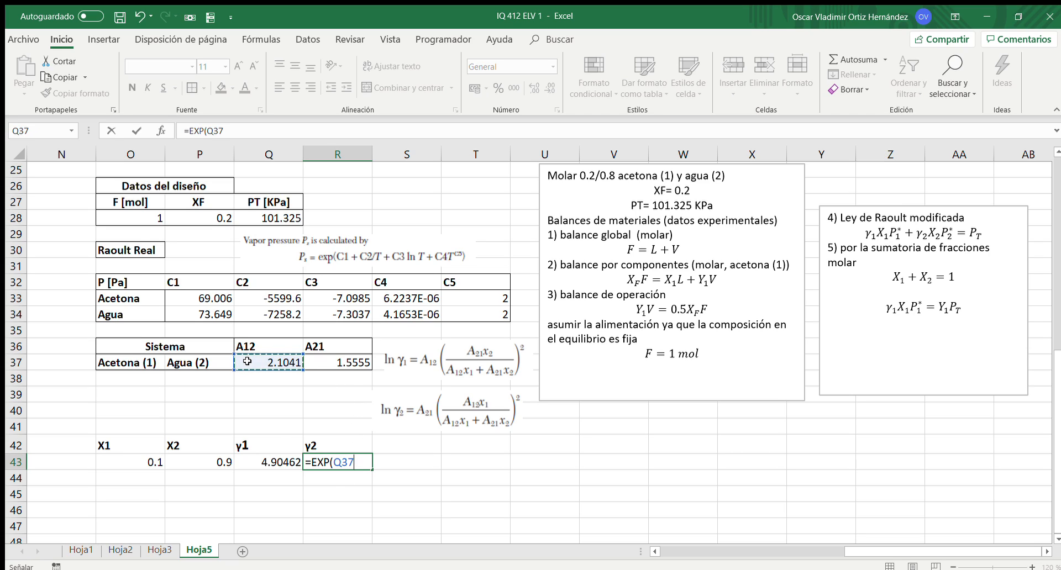
key(BackSpace)
key(BackSpace)
key(BackSpace)
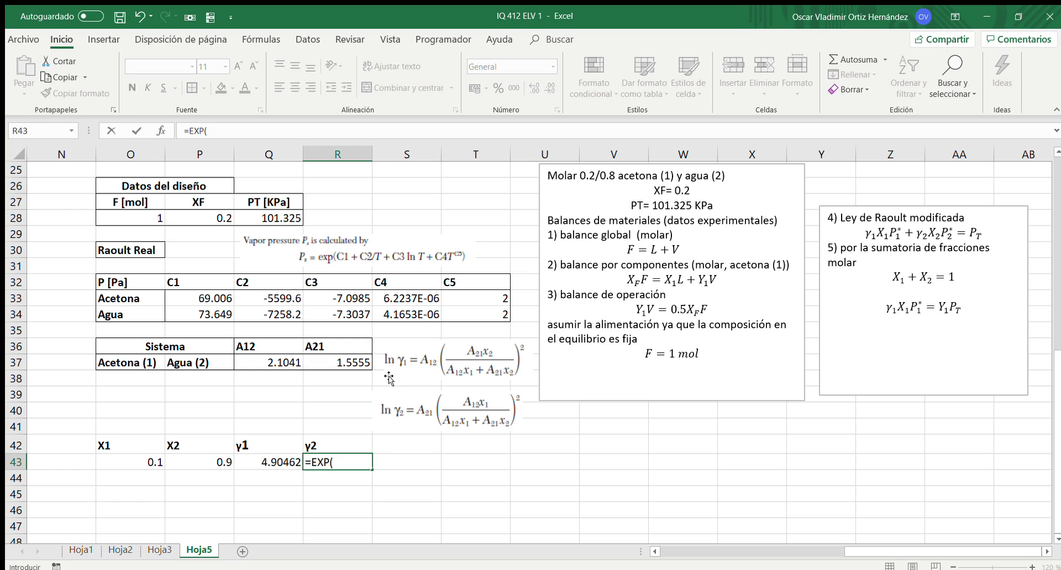
click(342, 363)
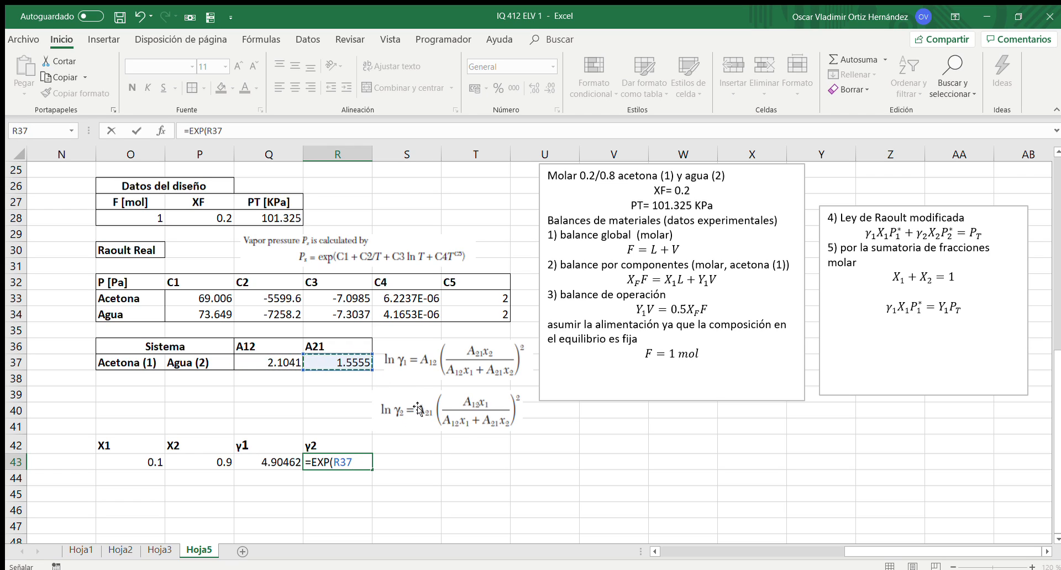
text(()
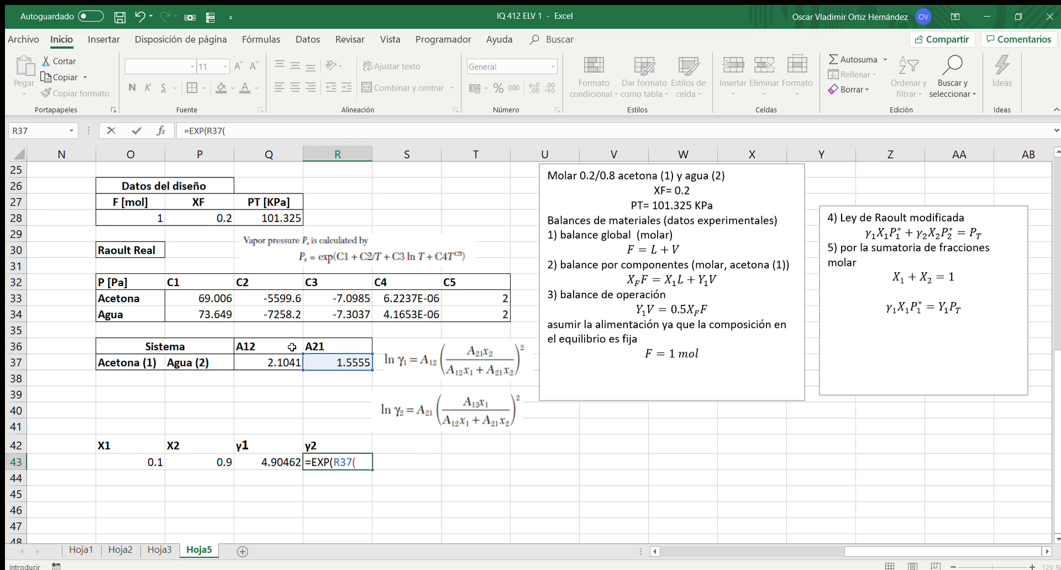
click(271, 362)
text(*)
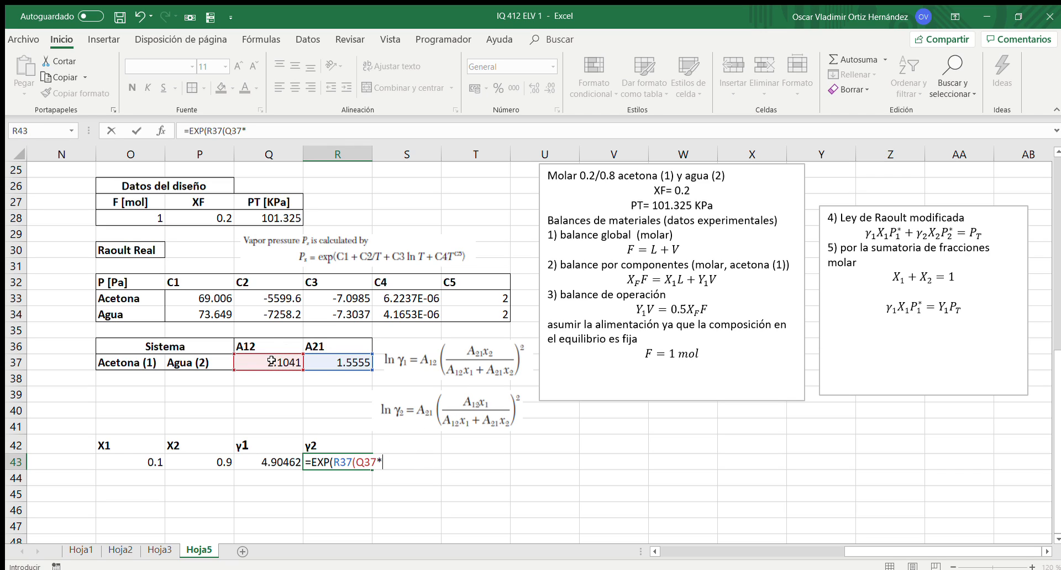
click(136, 461)
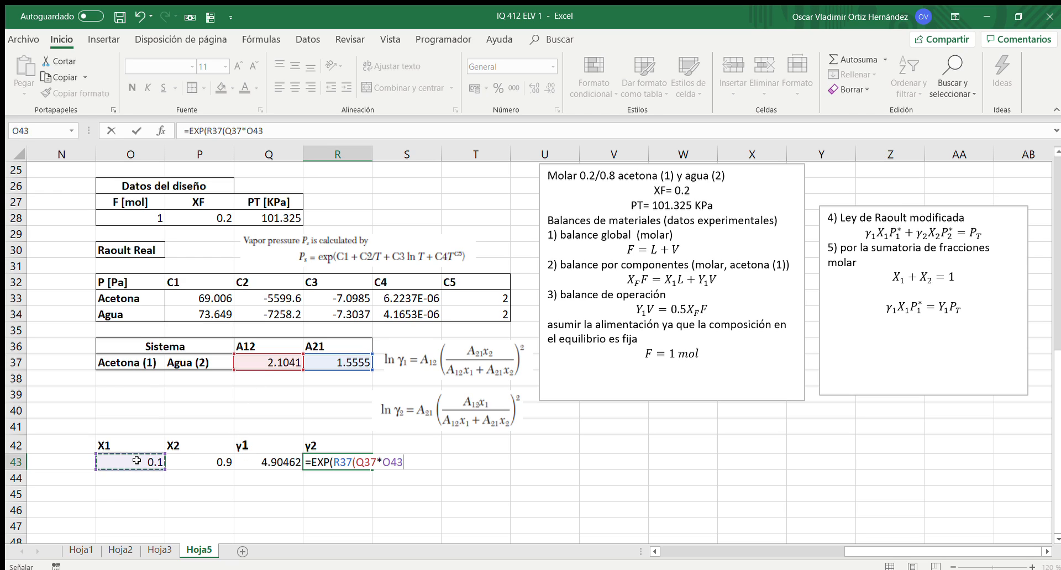
text(/()
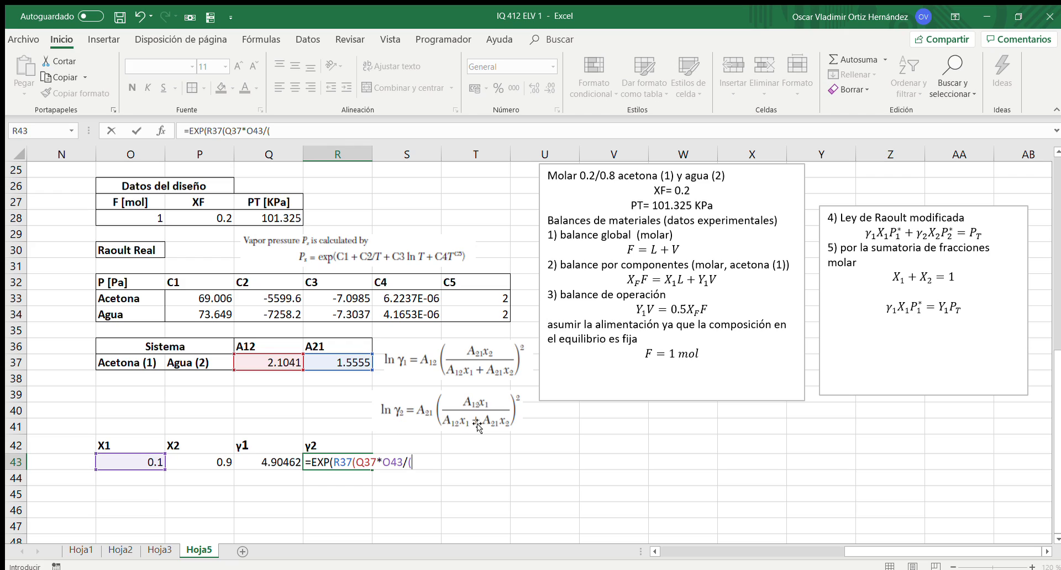
click(255, 360)
text(*)
click(109, 462)
text(+)
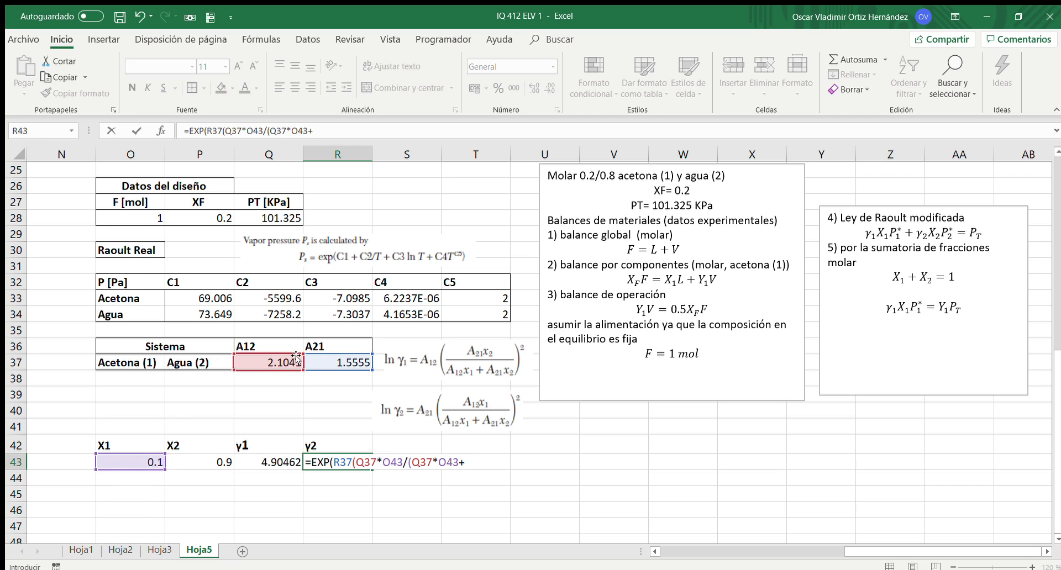
click(319, 360)
text(*)
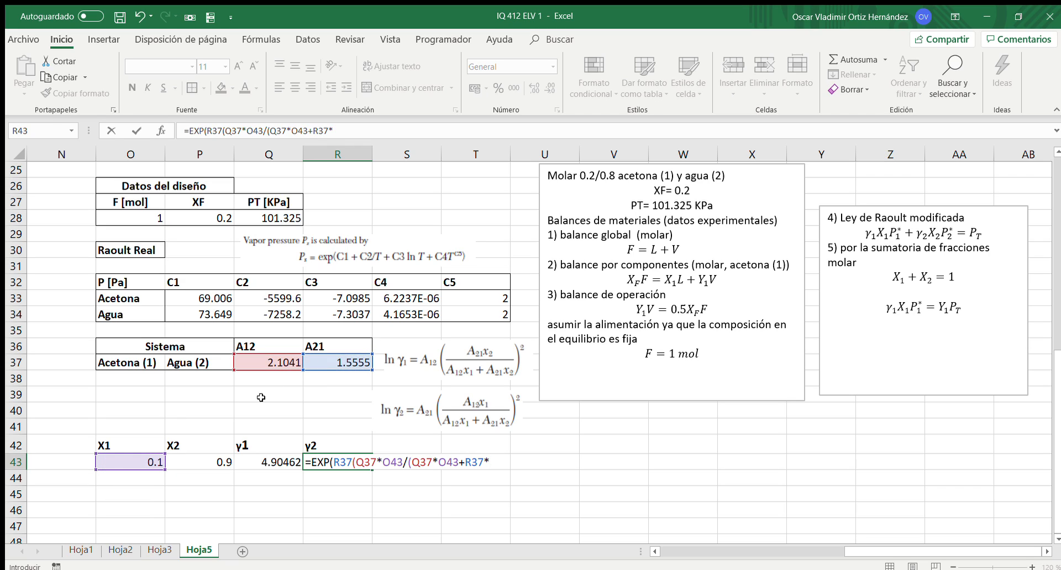
click(203, 457)
text())
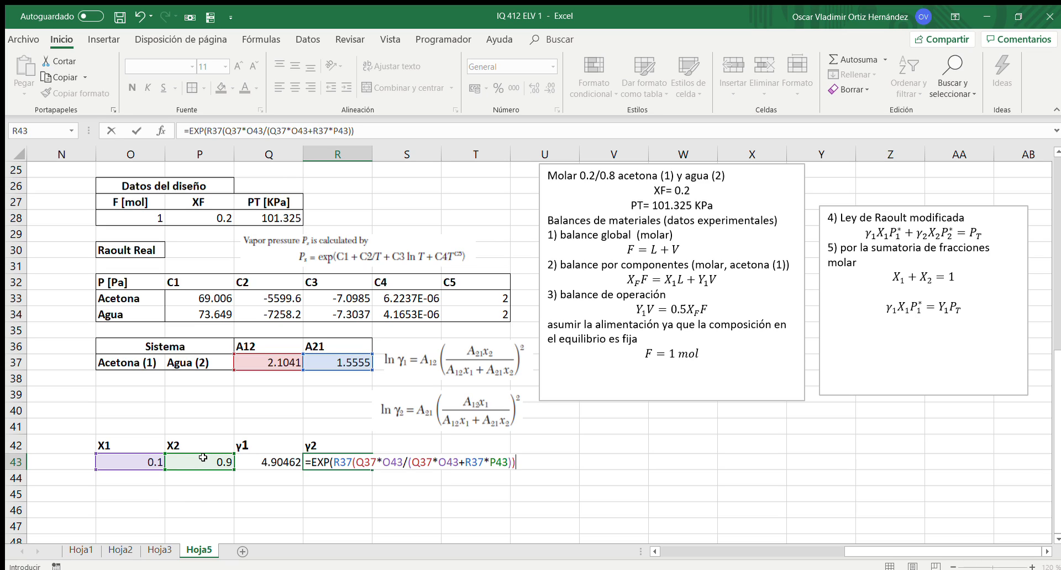
text()^2)
key(Return)
key(Up)
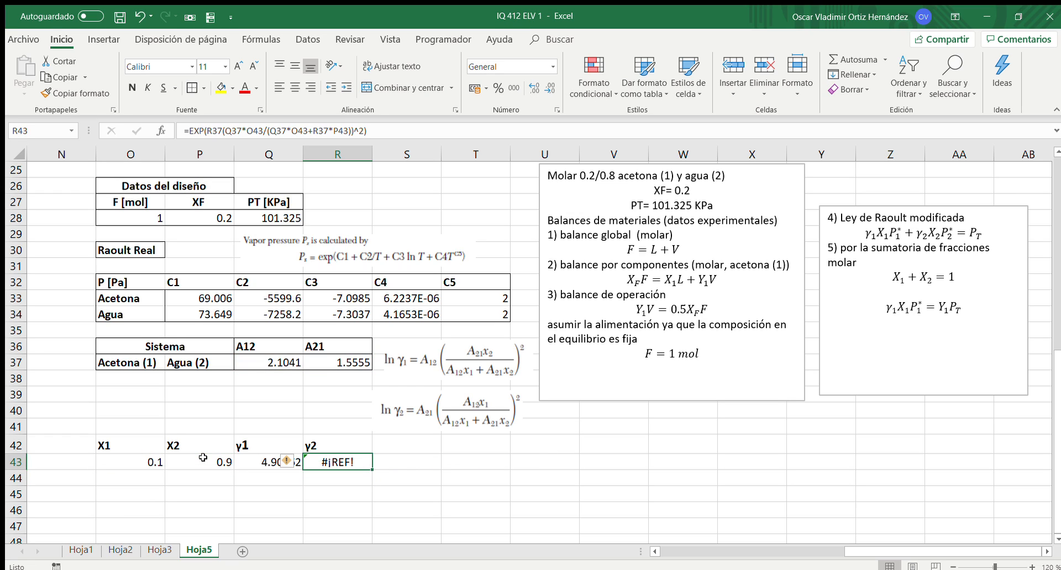
Insert the missing multiplication sign after the first R37 in the γ2 formula in R43.
double_click(352, 462)
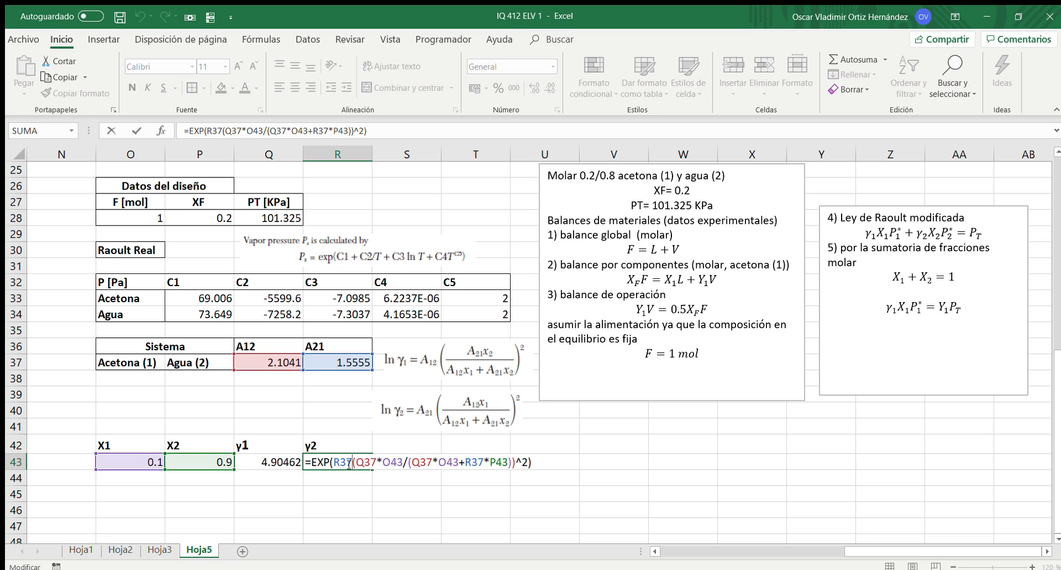
text(*)
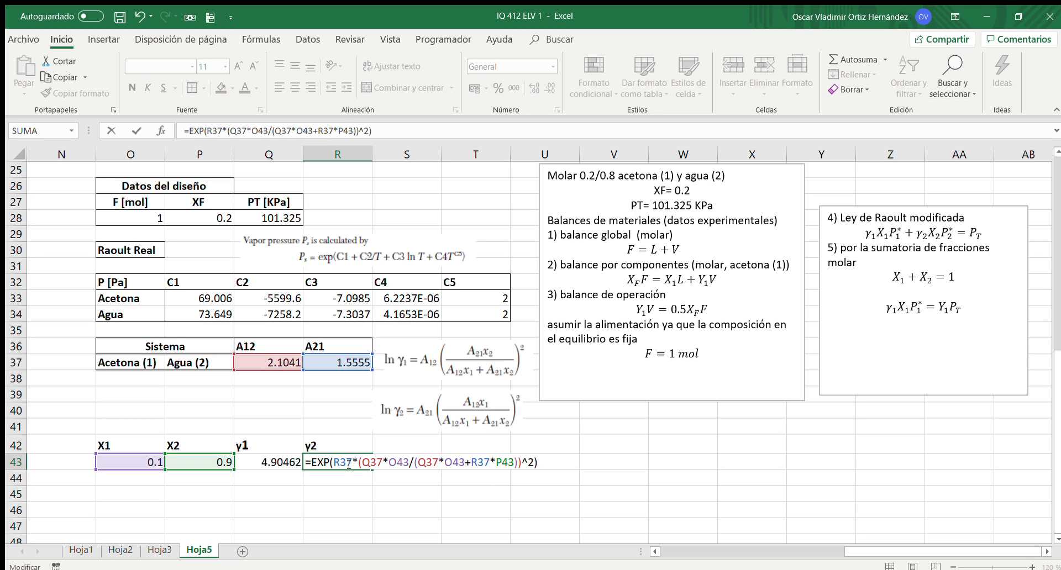
key(Return)
key(Up)
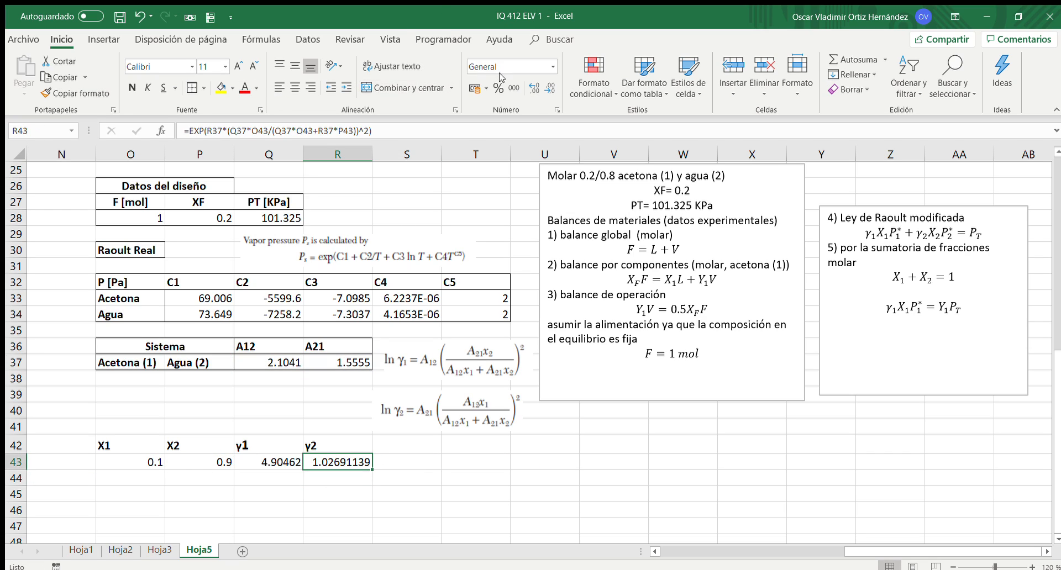
Format the γ2 value in R43 to show five decimal places.
click(551, 88)
click(551, 87)
click(551, 87)
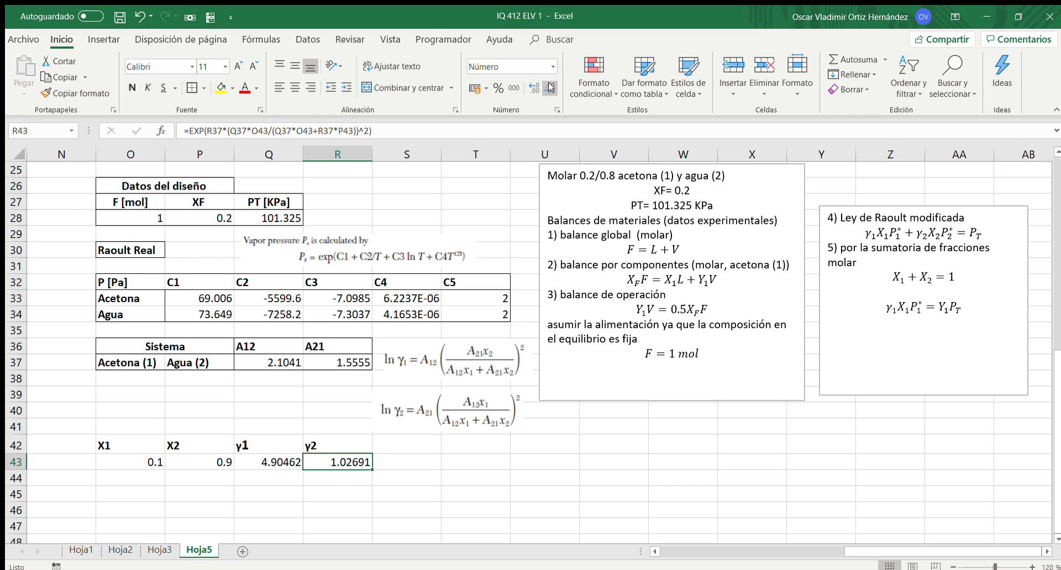
click(552, 88)
click(535, 87)
Make every R37 and Q37 reference in the γ2 formula in R43 absolute, giving =EXP($R$37*($Q$37*O43/($Q$37*O43+$R$37*P43))^2).
double_click(346, 461)
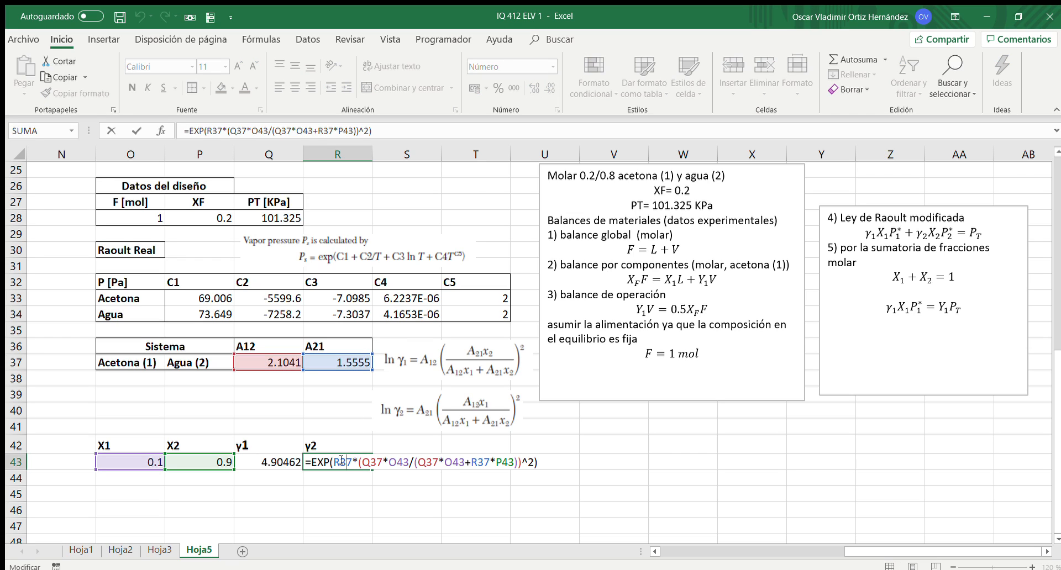
text($R$)
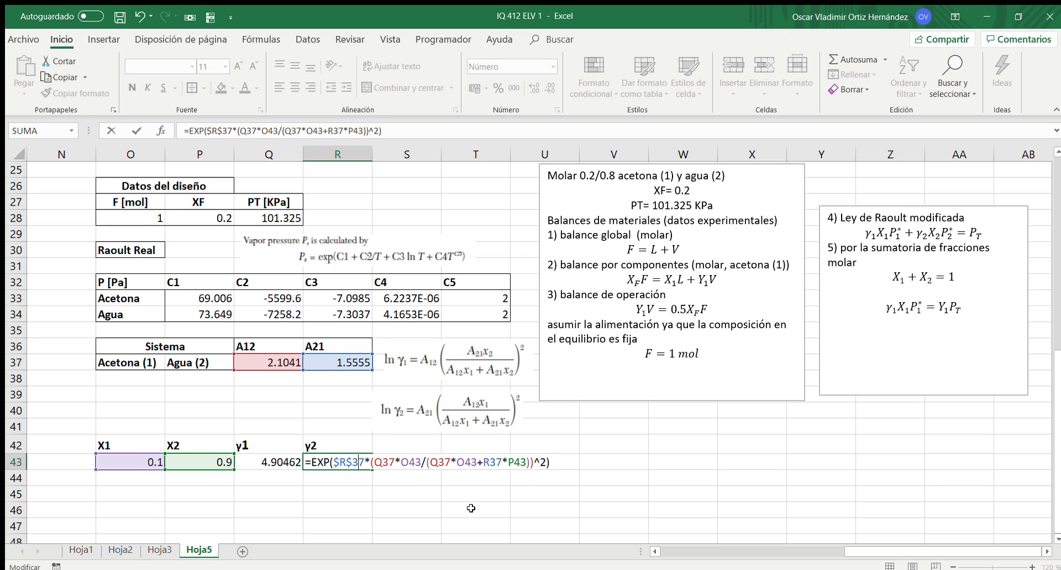
text($)
key(Right)
text($)
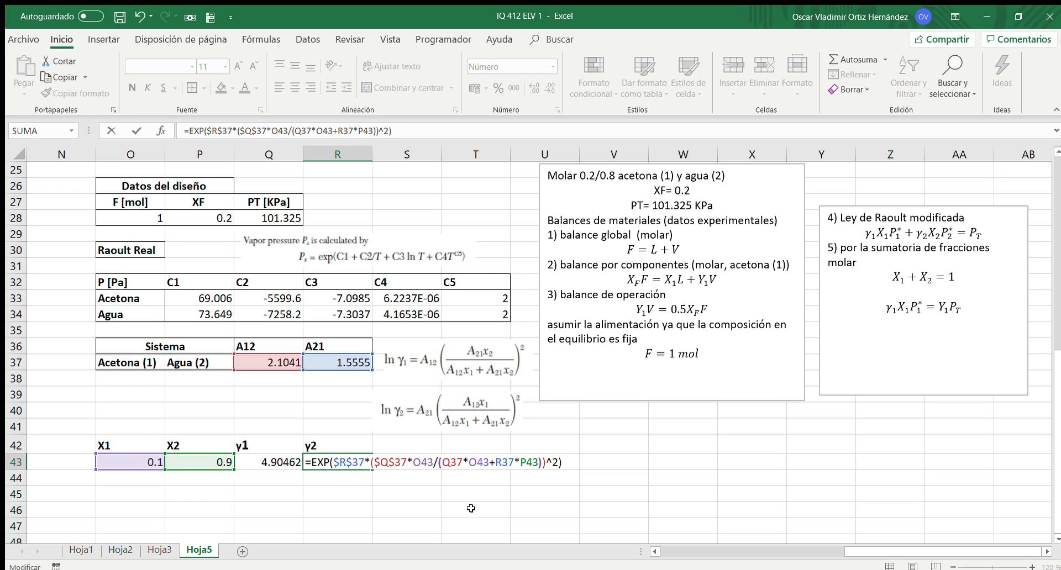
key(Right)
text($)
key(Right)
text($)
key(Right)
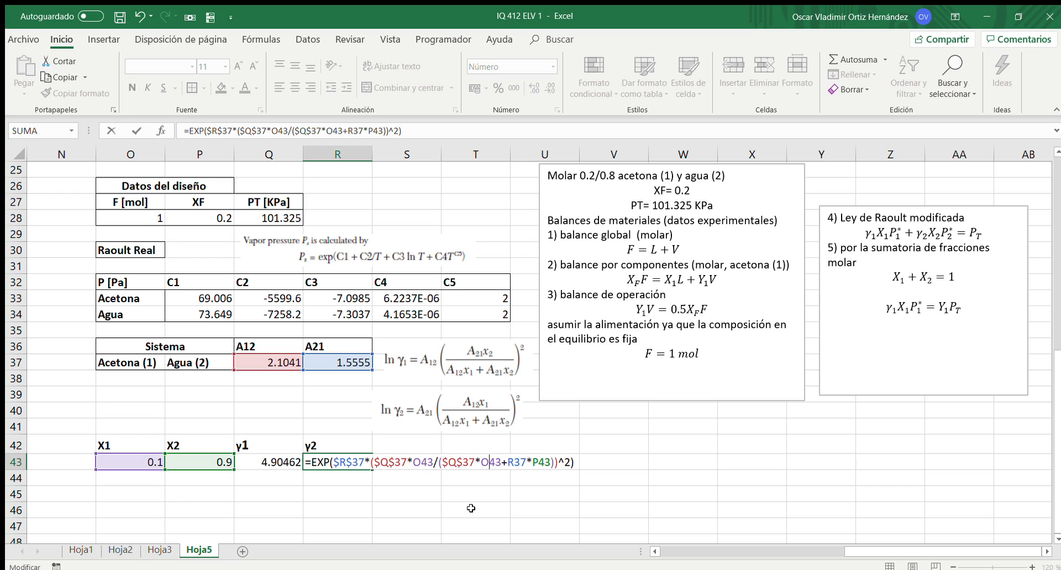
text($R$)
key(Right)
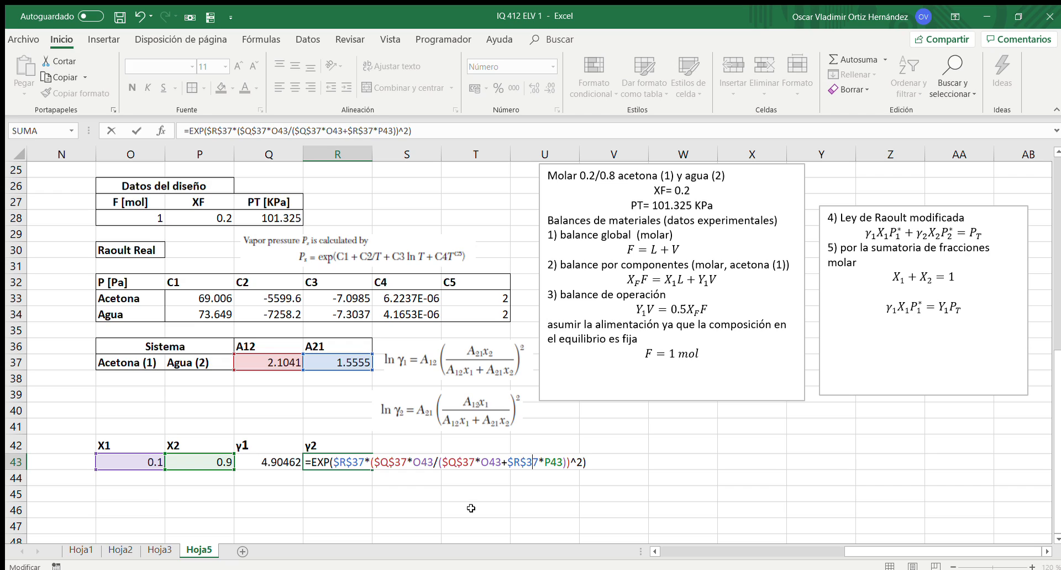
key(Return)
Add the line "3 incognitas y 3 ecuaciones" below F = 1 mol in the material balance text box.
key(Up)
key(Up)
key(Right)
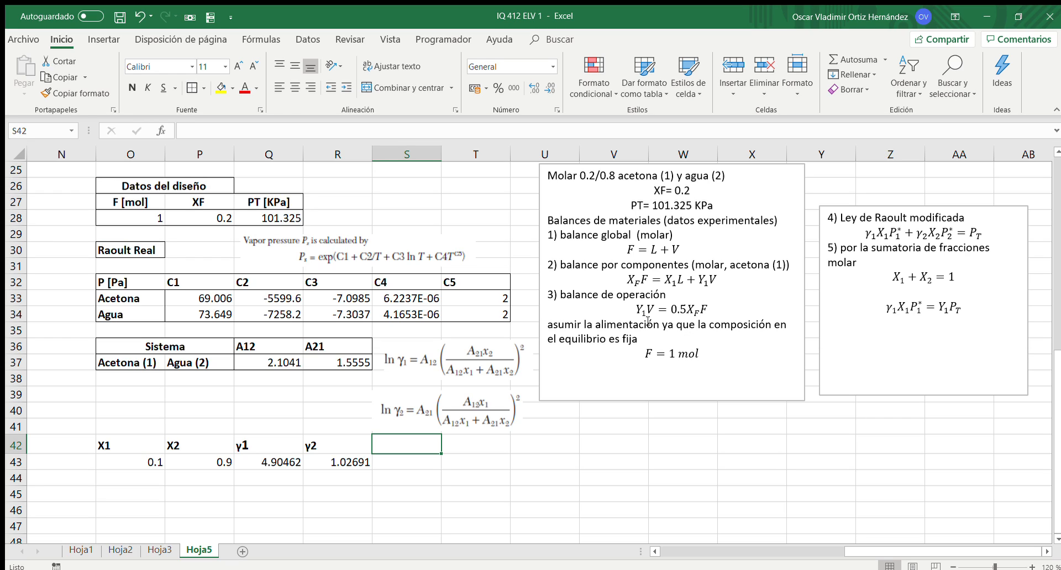
click(577, 379)
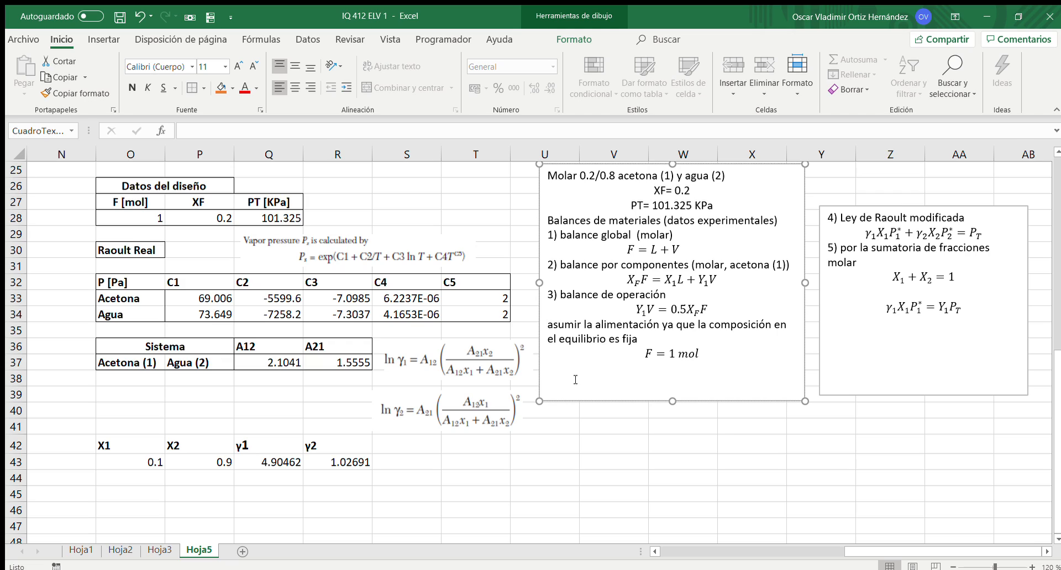
text(3 incognitas y 3 ecuaciones)
Enter the column headers L [mol] in S42 and V [mol] in T42.
click(397, 447)
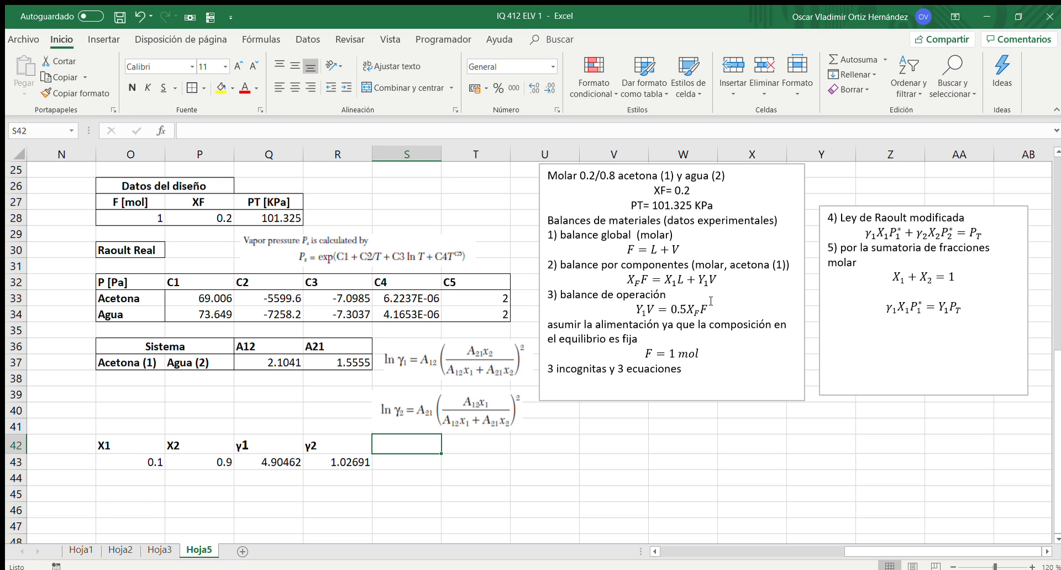
text(L)
key(Return)
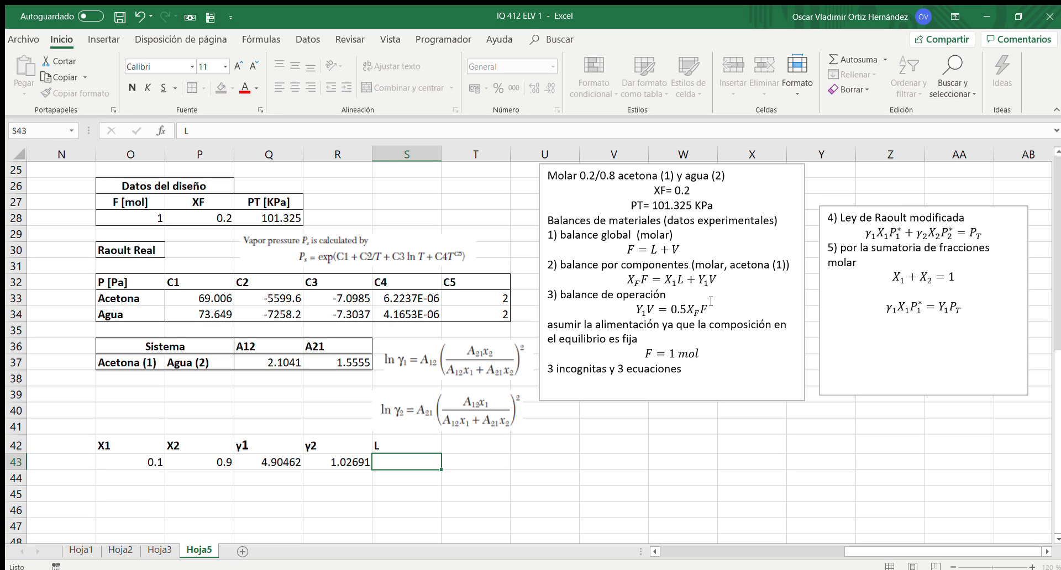
key(Up)
text(L [mol])
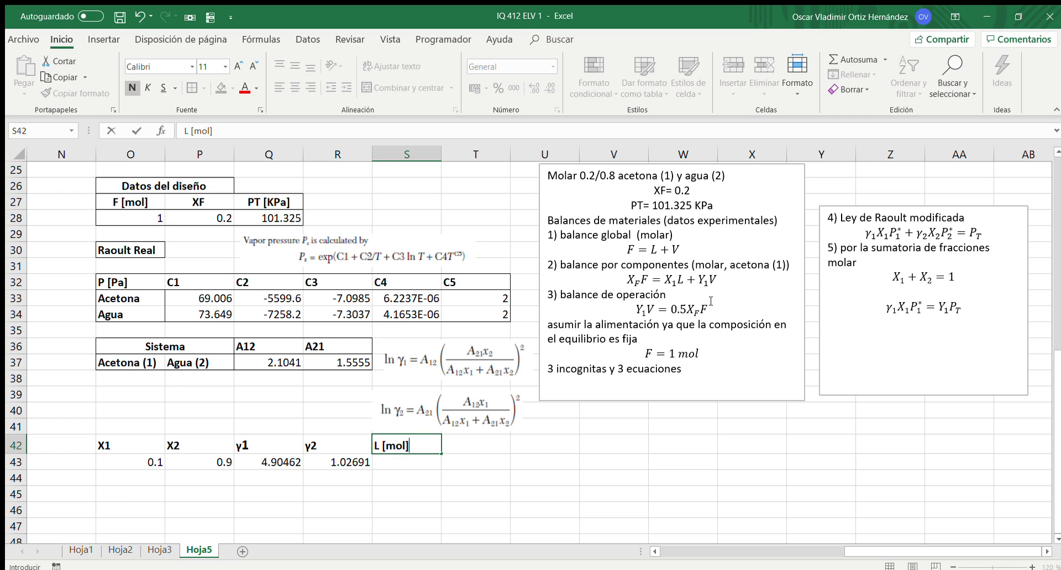
key(Return)
key(Up)
key(Right)
text(V)
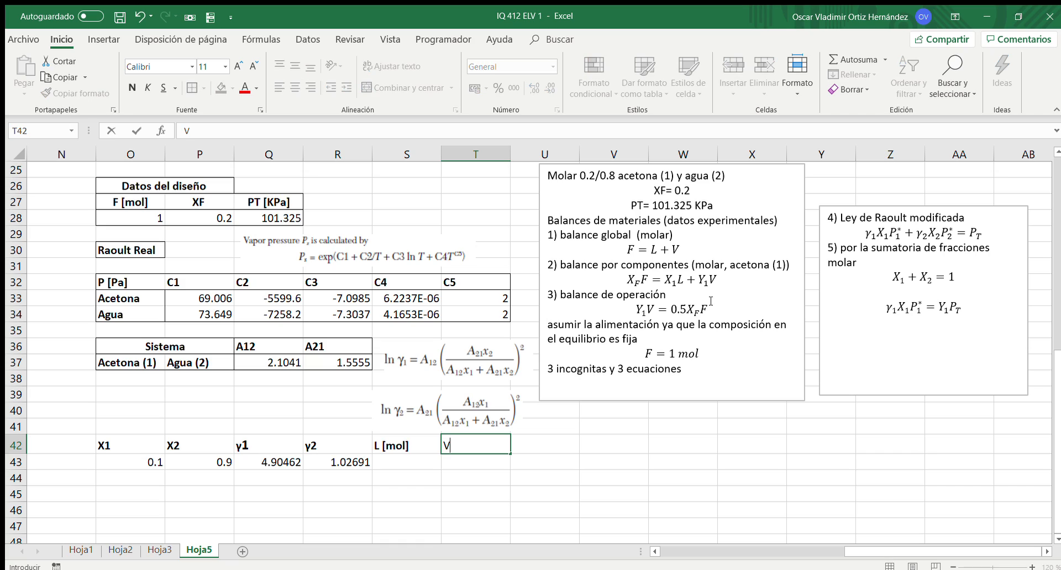
text( [mol])
key(Return)
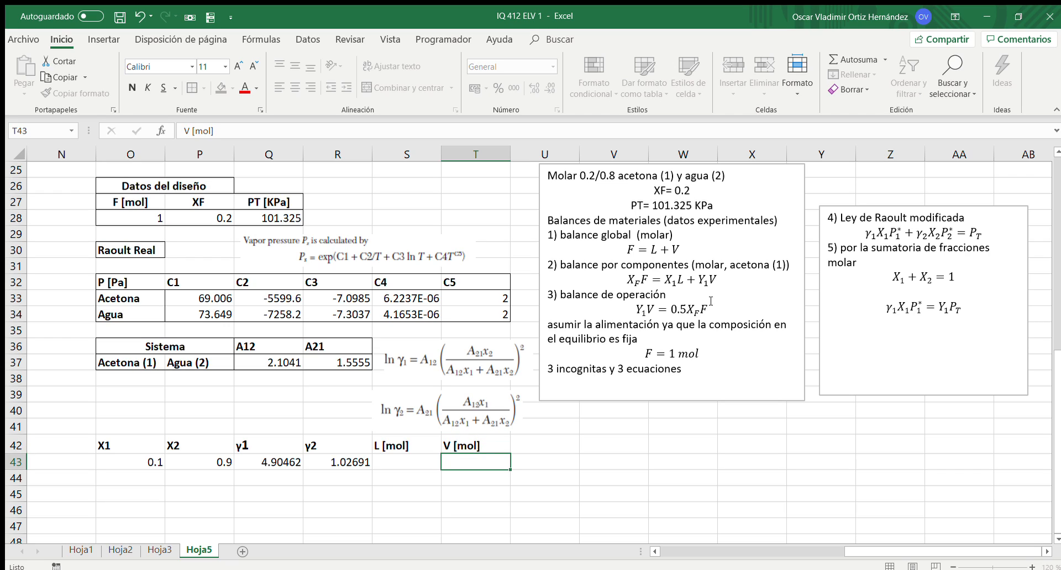
Enter the column header Y1 in U42.
key(Up)
key(Right)
text(Y)
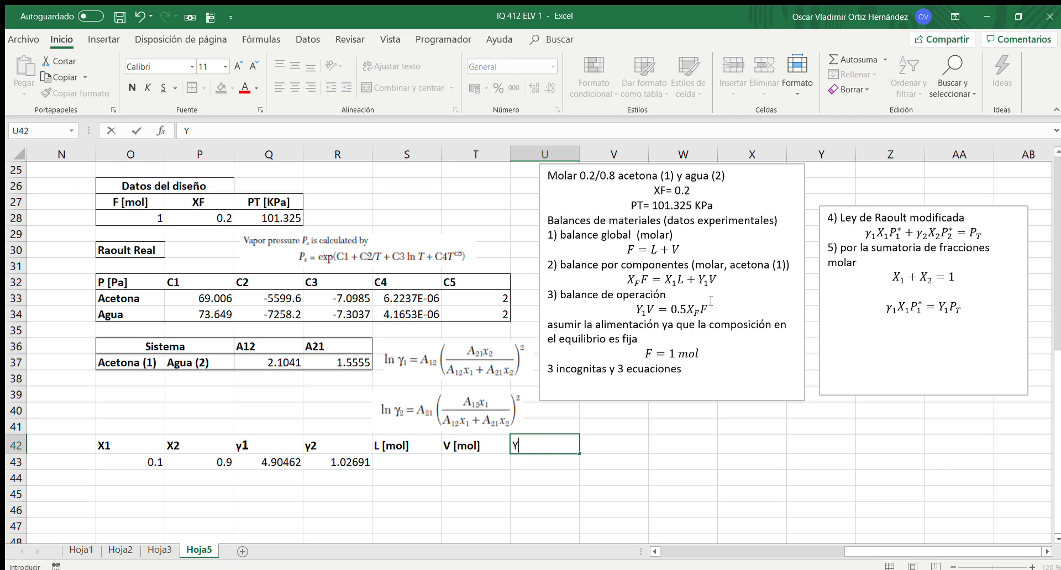
text(1 [)
key(BackSpace)
key(BackSpace)
key(Left)
Begin the liquid amount formula in S43 with =P28*O28-0.5.
key(Left)
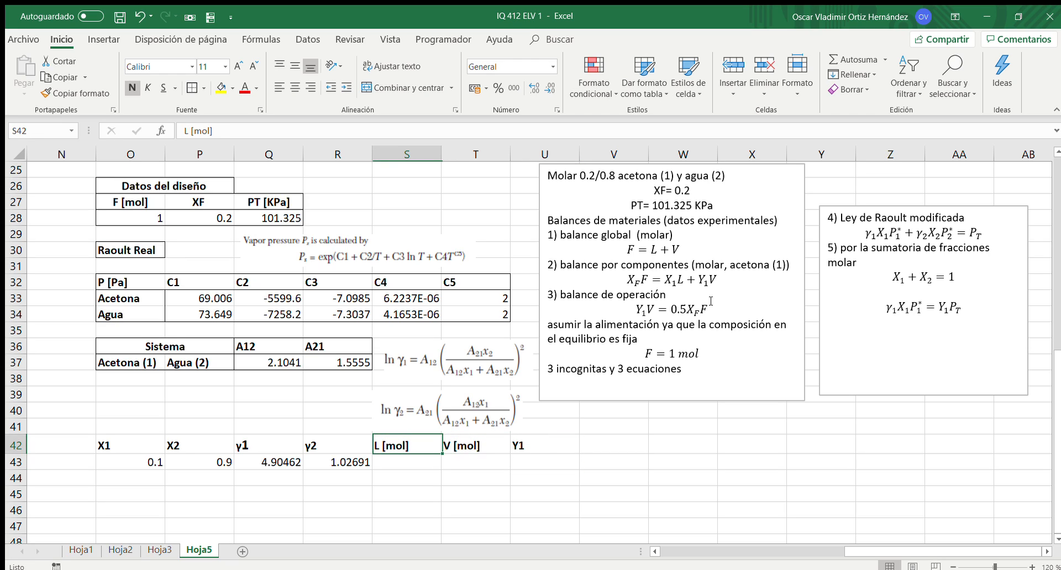
key(Down)
text(=)
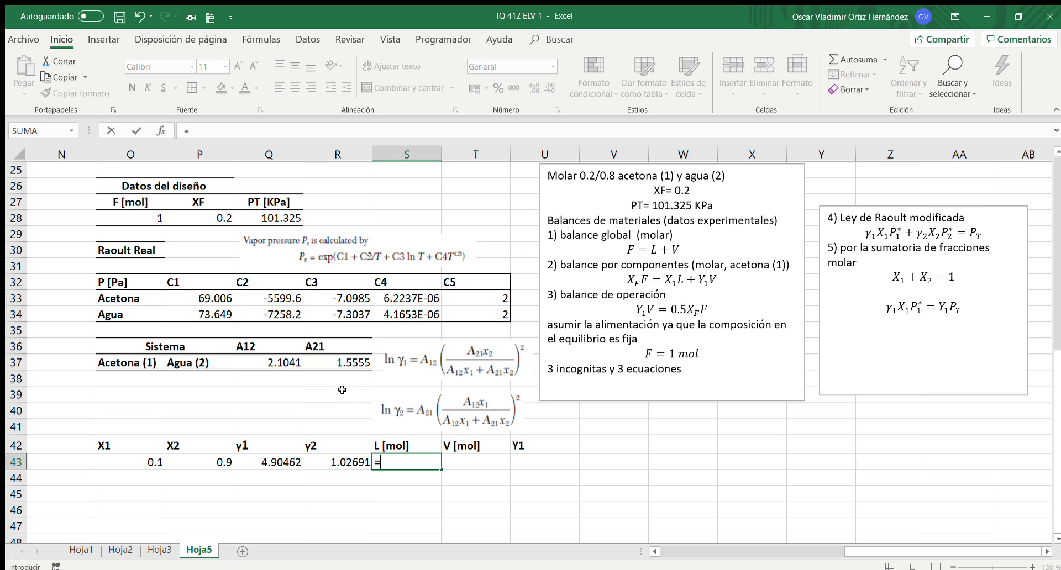
click(181, 219)
text(*)
click(146, 216)
text(-)
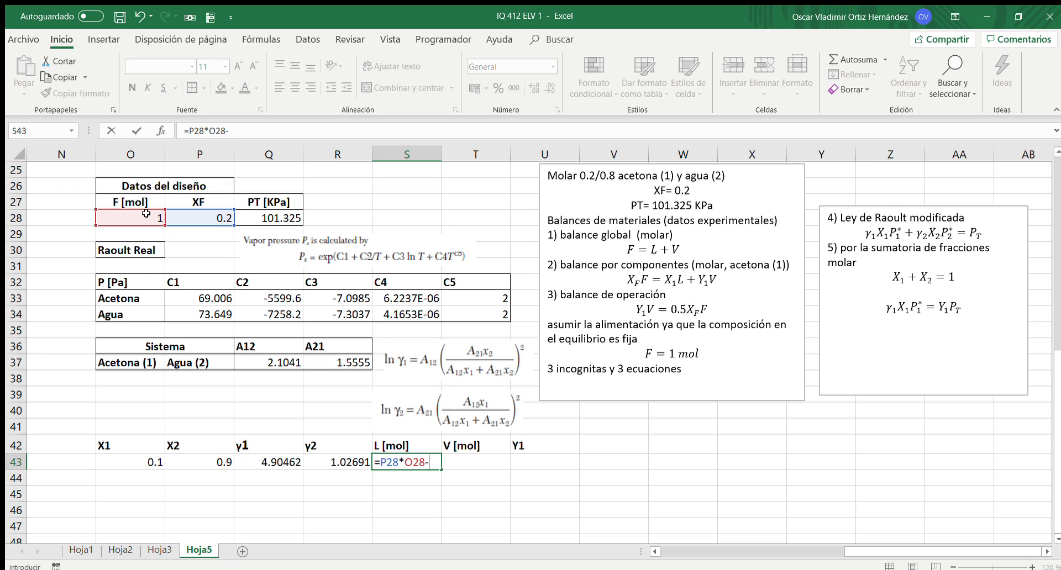
text(0.5)
click(188, 215)
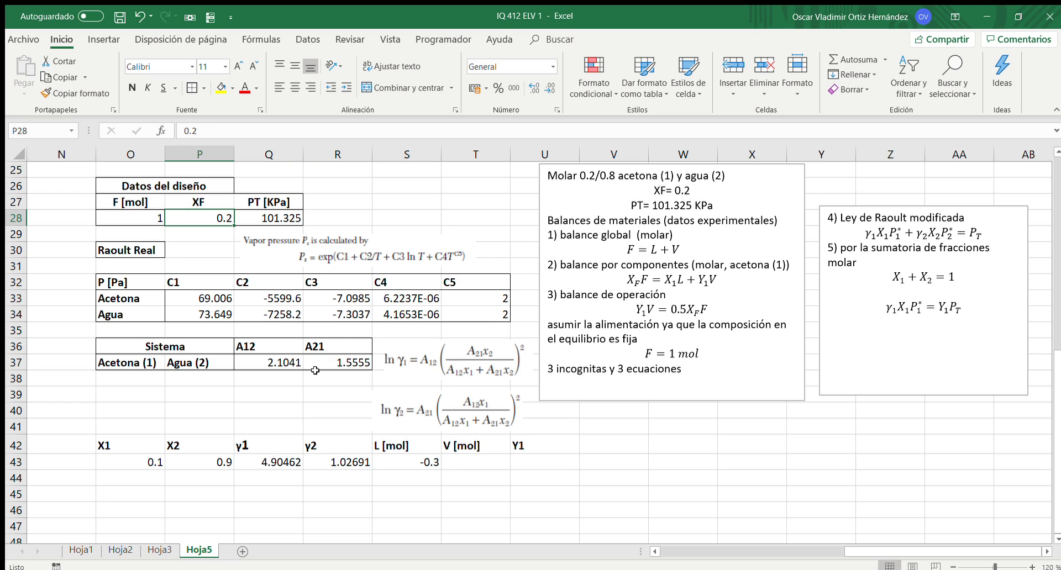
Complete the L formula in S43 as =(P28*O28-0.5*P28*O28)/O43.
double_click(417, 463)
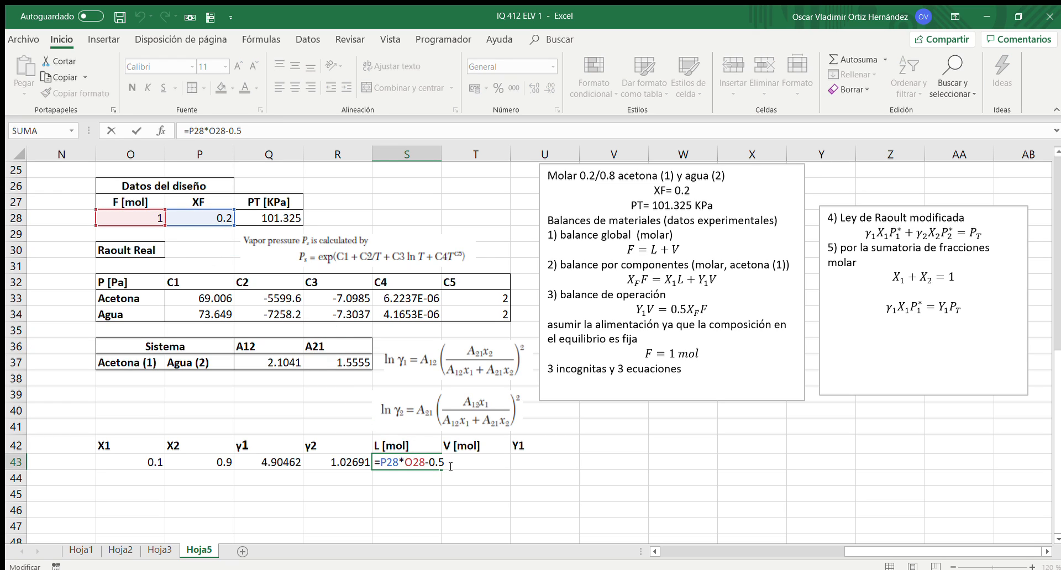
text(*)
click(176, 218)
text(*)
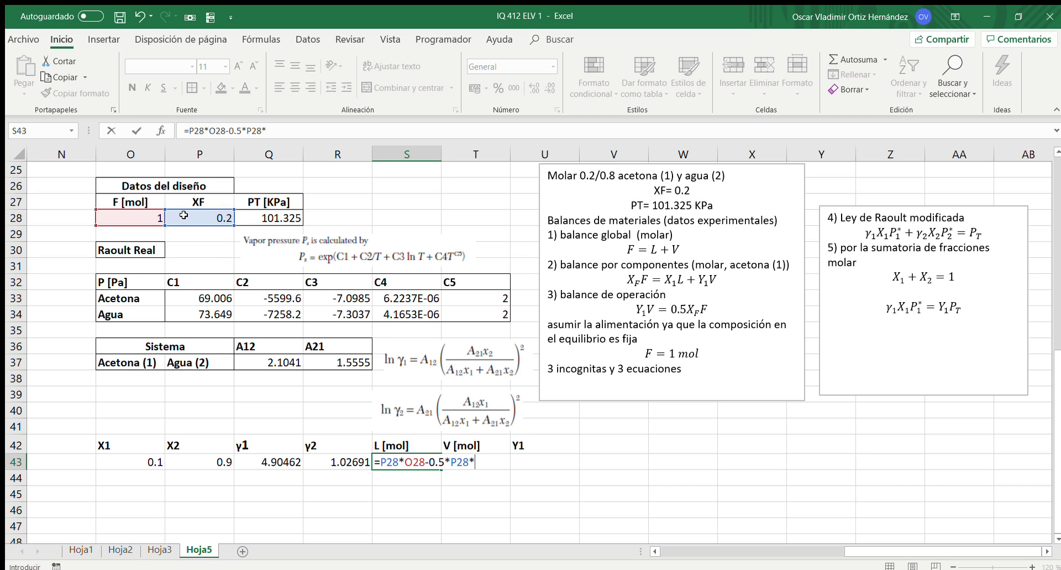
click(131, 216)
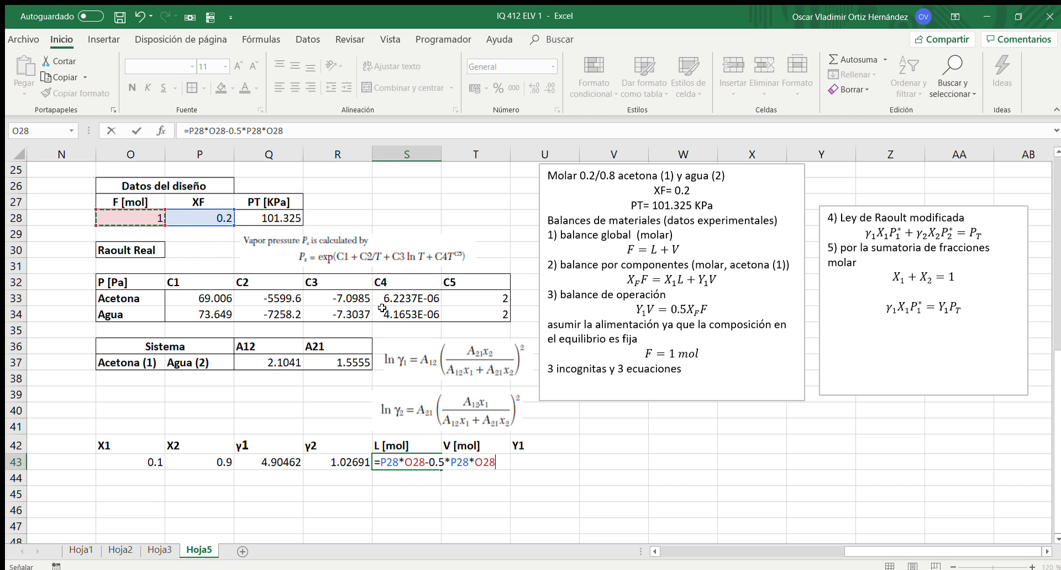
click(380, 463)
text(()
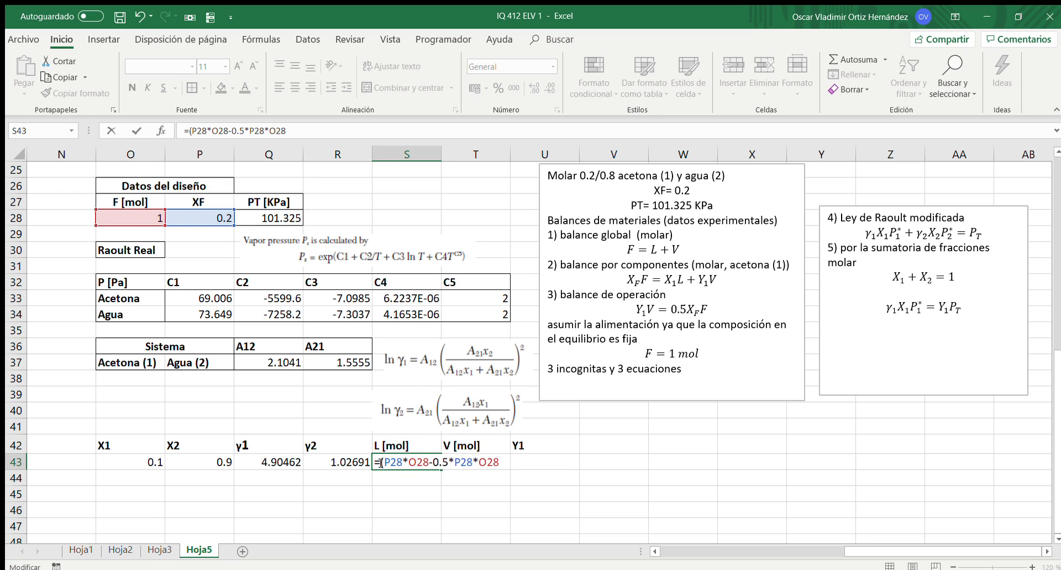
text()/)
click(135, 460)
key(ctrl+Return)
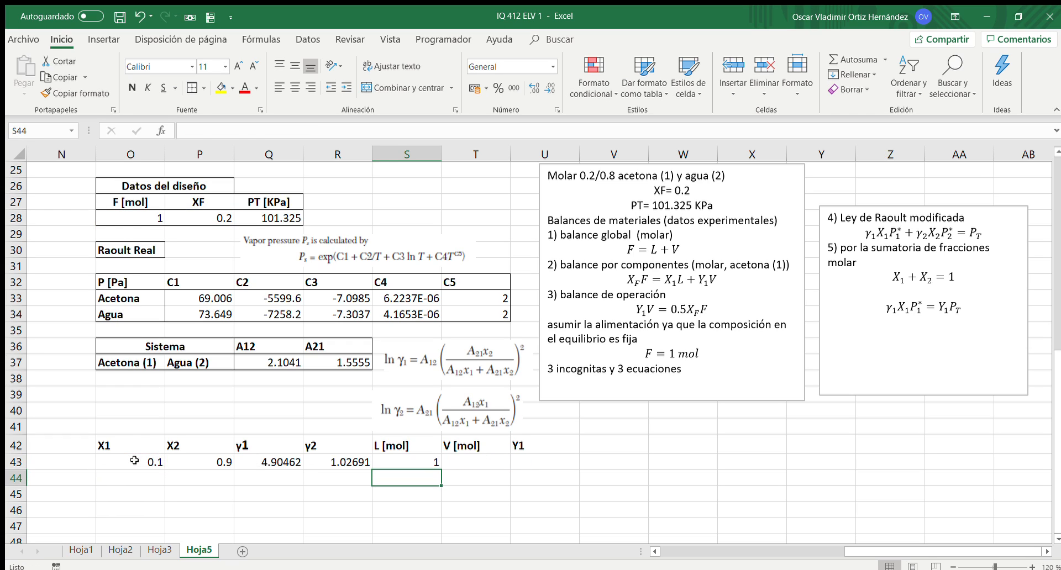
Format the L value in S43 to show four decimal places.
click(532, 88)
click(545, 89)
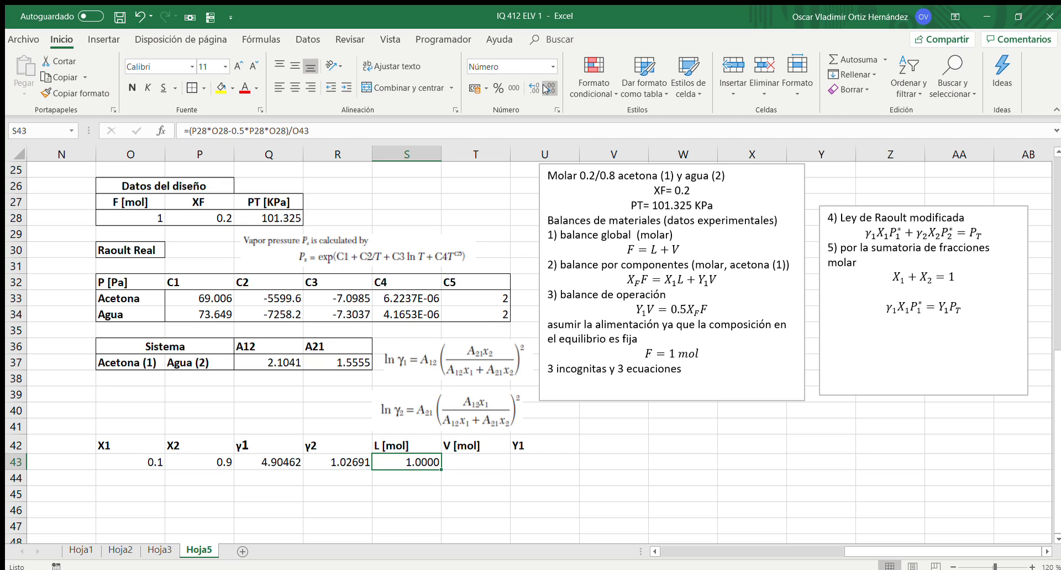
click(545, 89)
Calculate the vapor amount V in T43 with =1-S43.
click(467, 461)
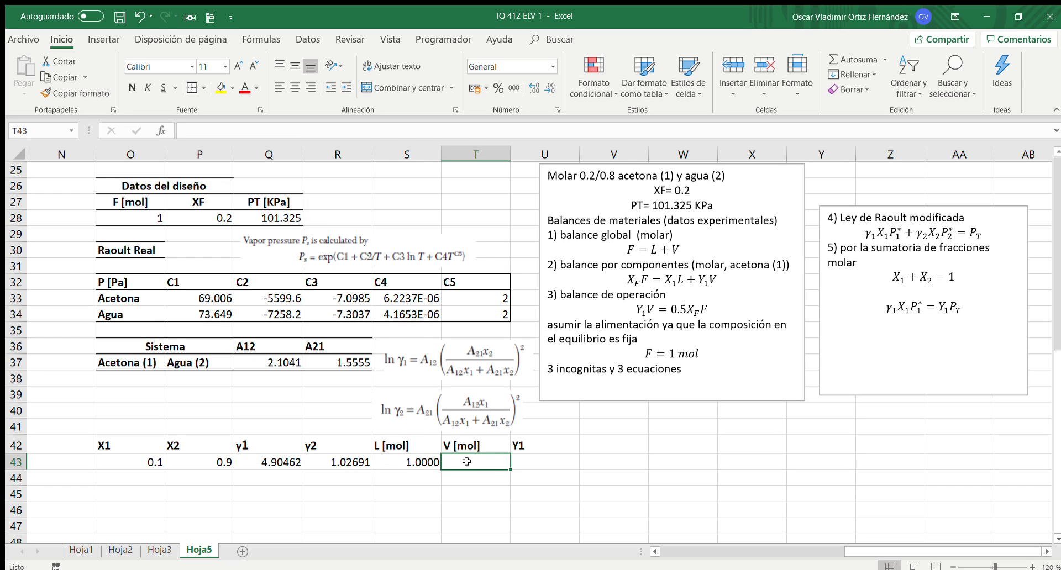
text(=1)
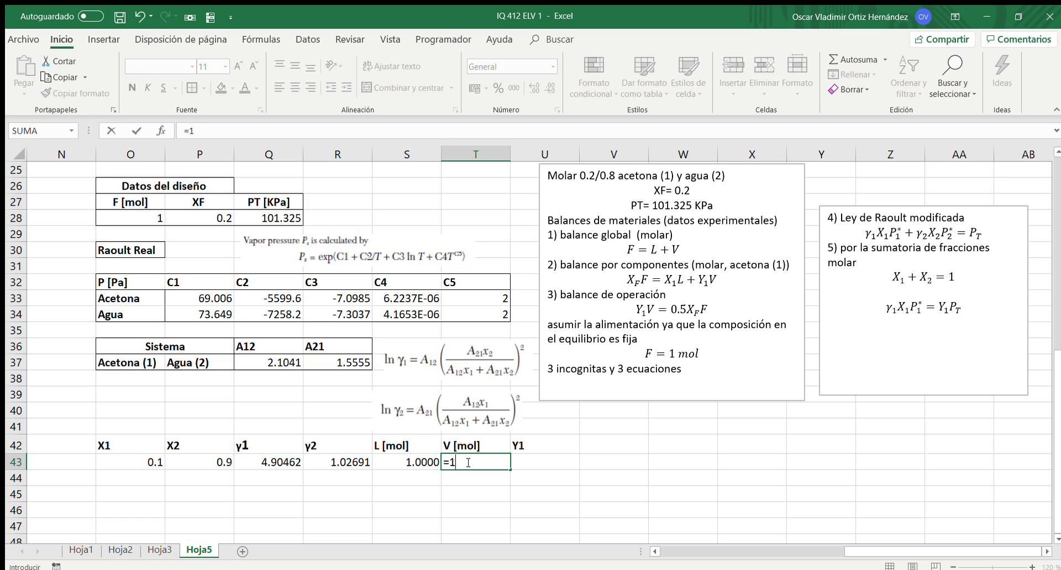
text(-)
click(419, 459)
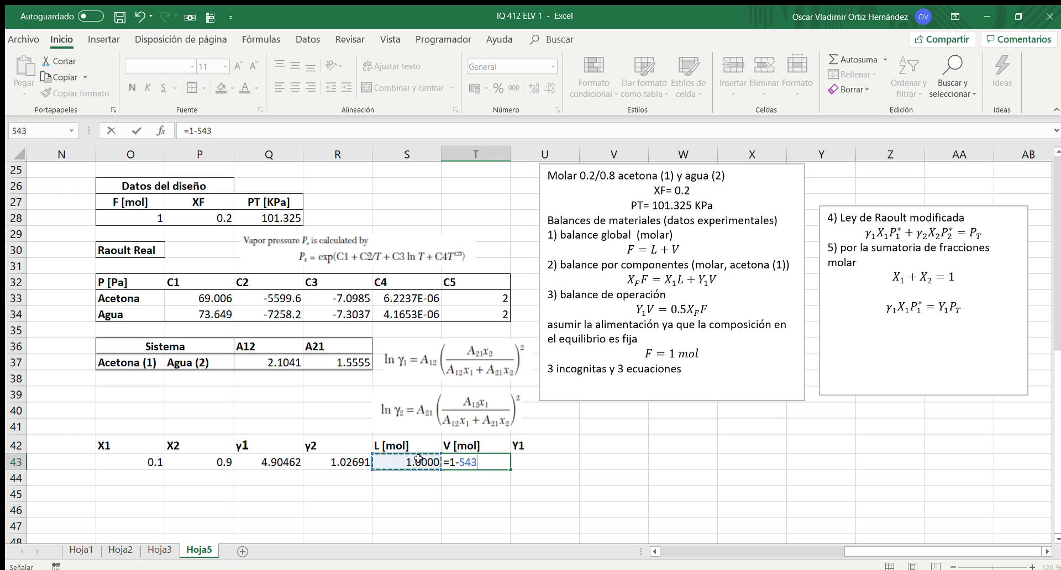
key(Return)
Calculate the vapor fraction Y1 in U43 with =0.5*P28*O28/T43.
click(557, 458)
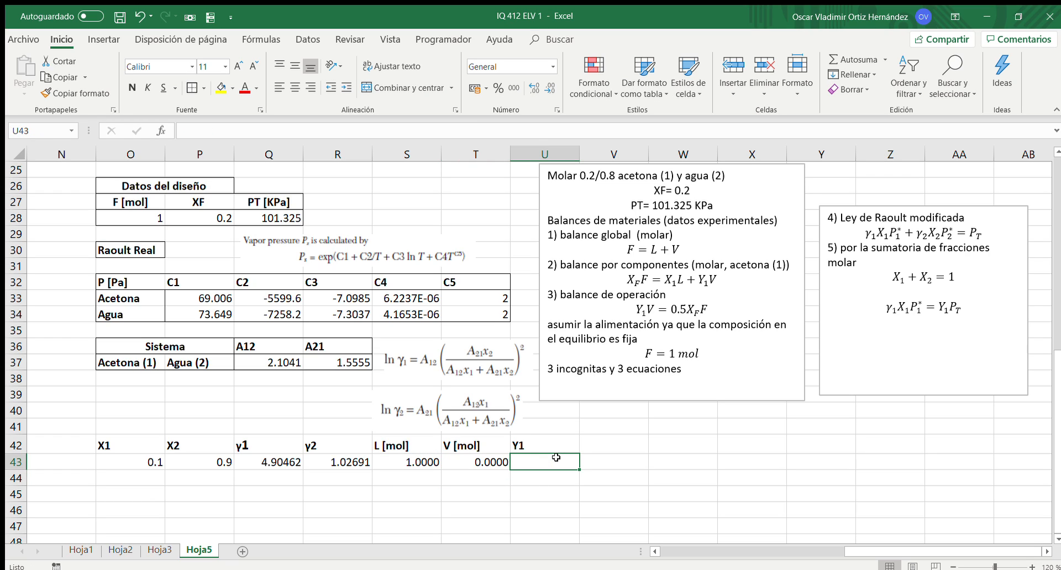
text(=)
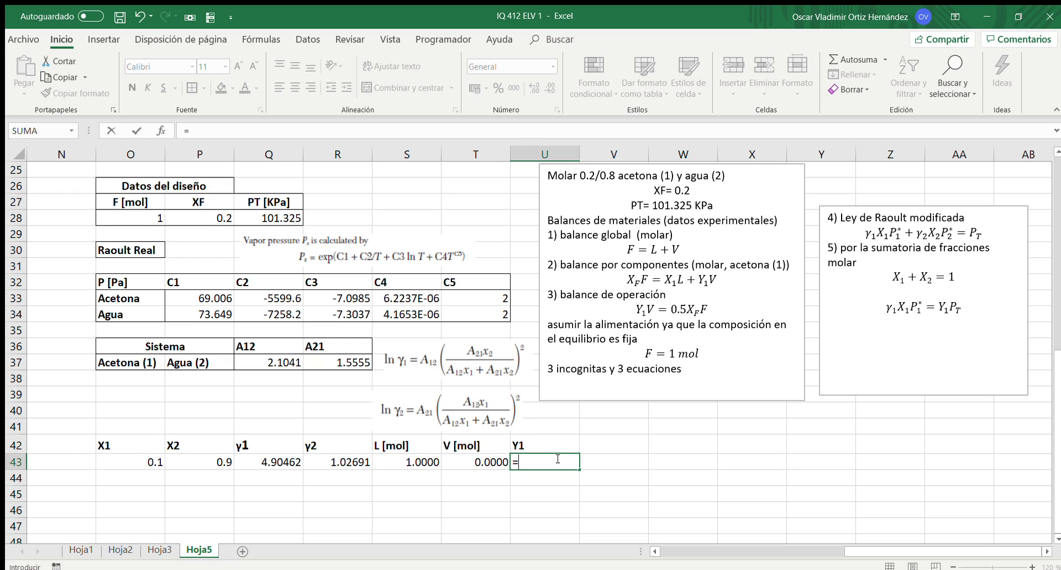
text(0.5*)
click(194, 217)
text(*)
click(133, 214)
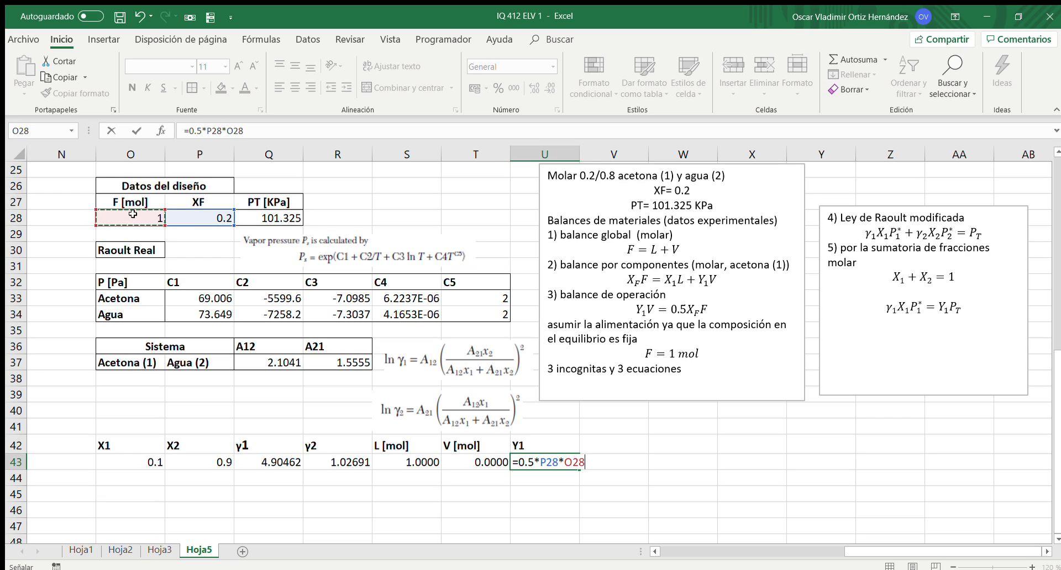
text(/)
click(488, 463)
key(Return)
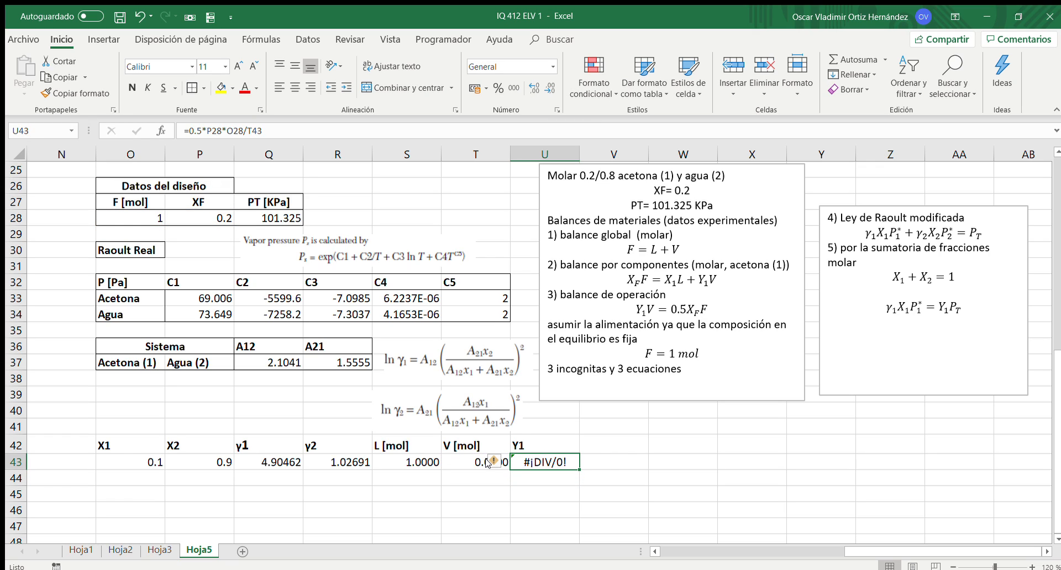
Set the assumed X1 value in O43 to 0.15.
key(Left)
key(Left)
key(Left)
key(Left)
key(Left)
key(Left)
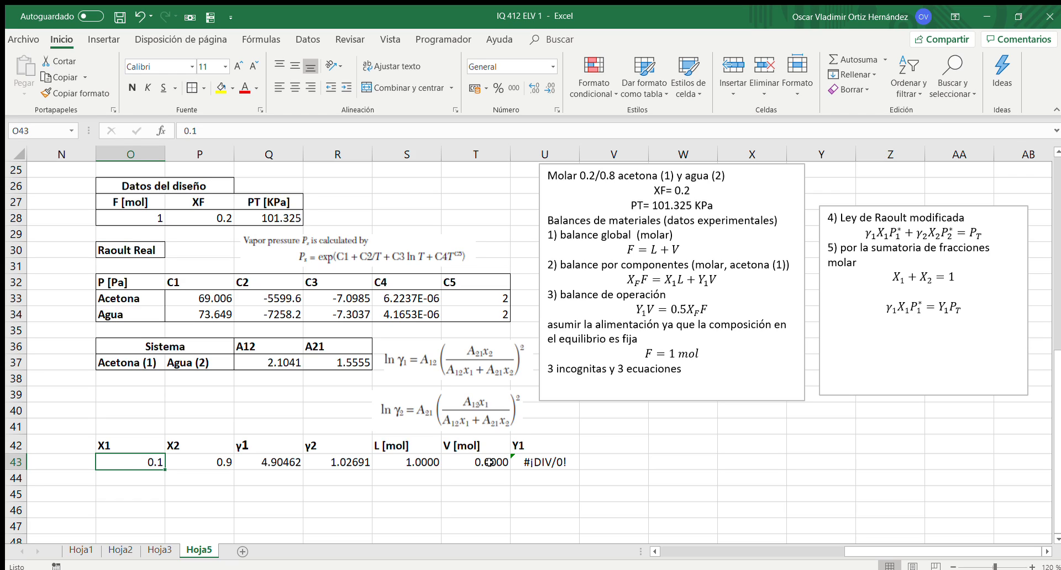
text(0.)
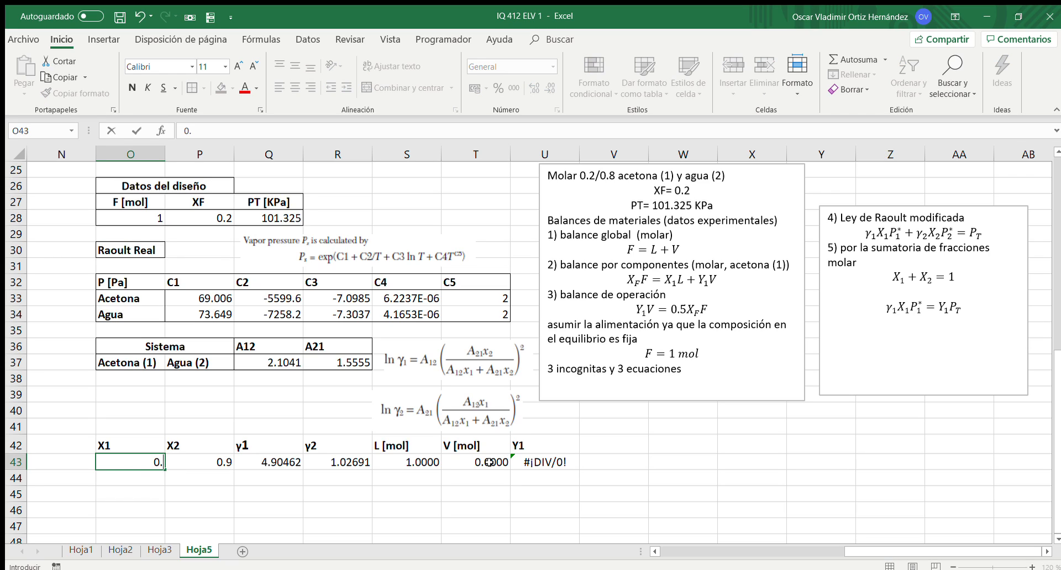
text(15)
key(Return)
Add the headers T [K] in V42 and T[°C] in W42, beside the Y1 column.
key(Up)
key(Right)
key(Right)
key(Right)
key(Right)
key(Right)
key(Right)
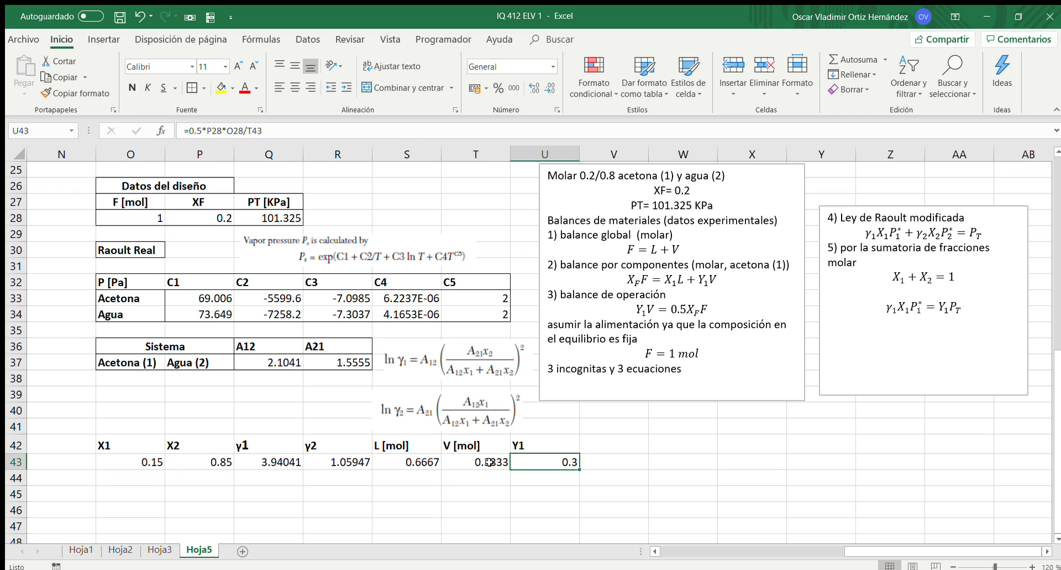
key(Right)
key(Up)
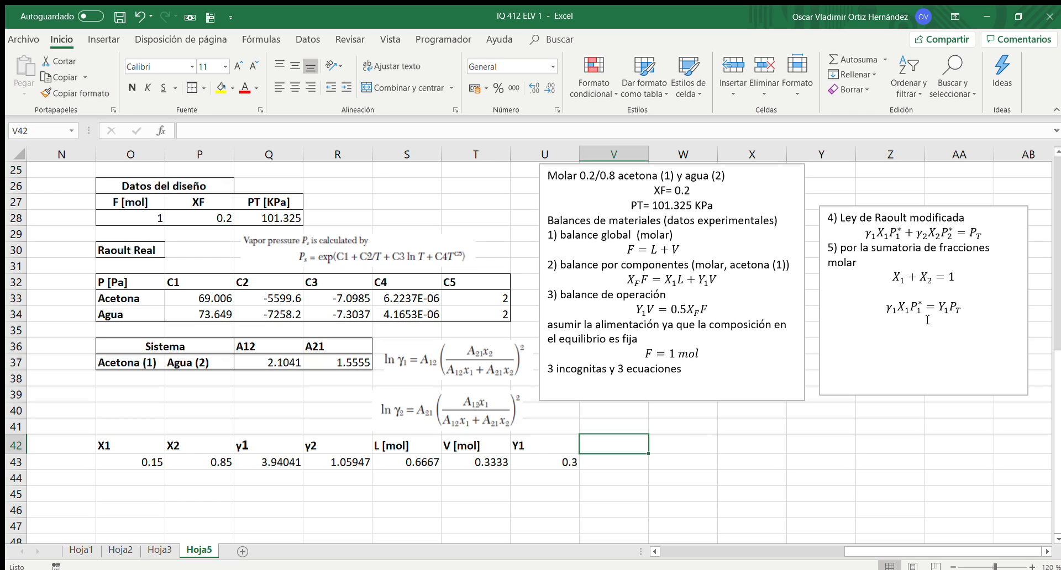
text(T [K])
key(Tab)
text(T[)
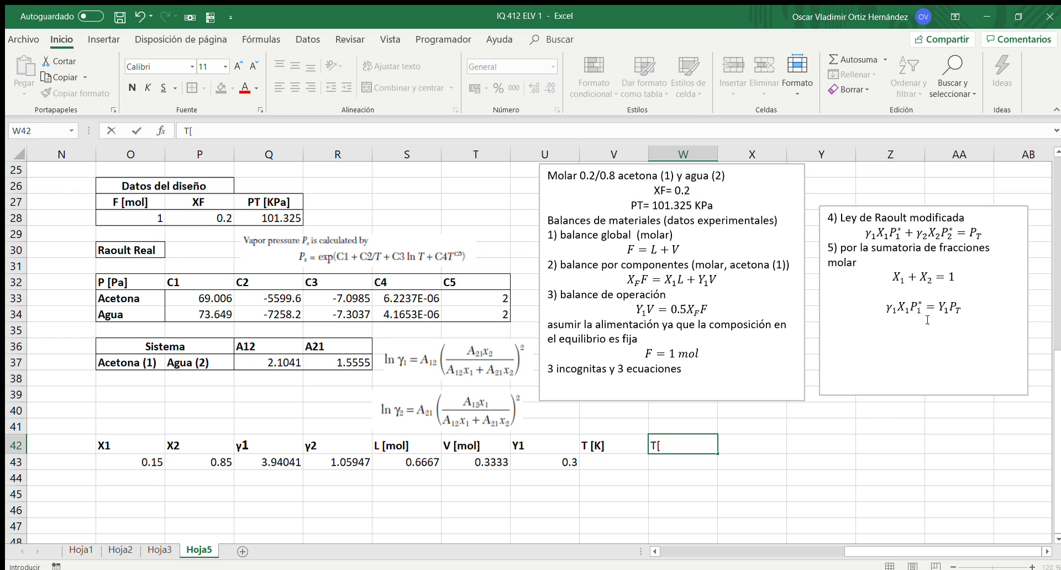
text(°C])
key(Return)
key(Up)
key(Down)
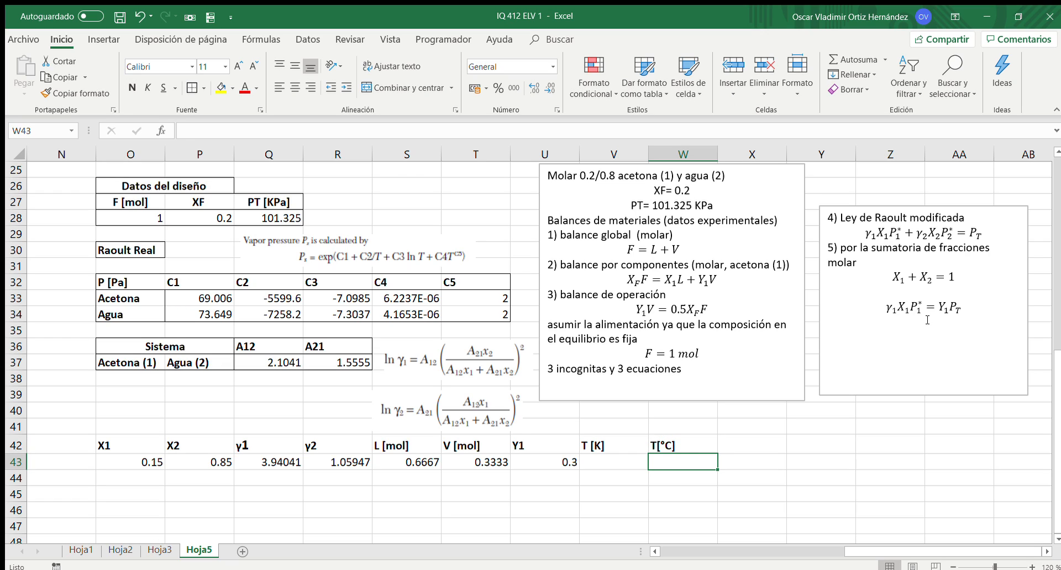
Convert the temperature from kelvin to Celsius in W43 with =V43-273.15.
text(=)
key(Left)
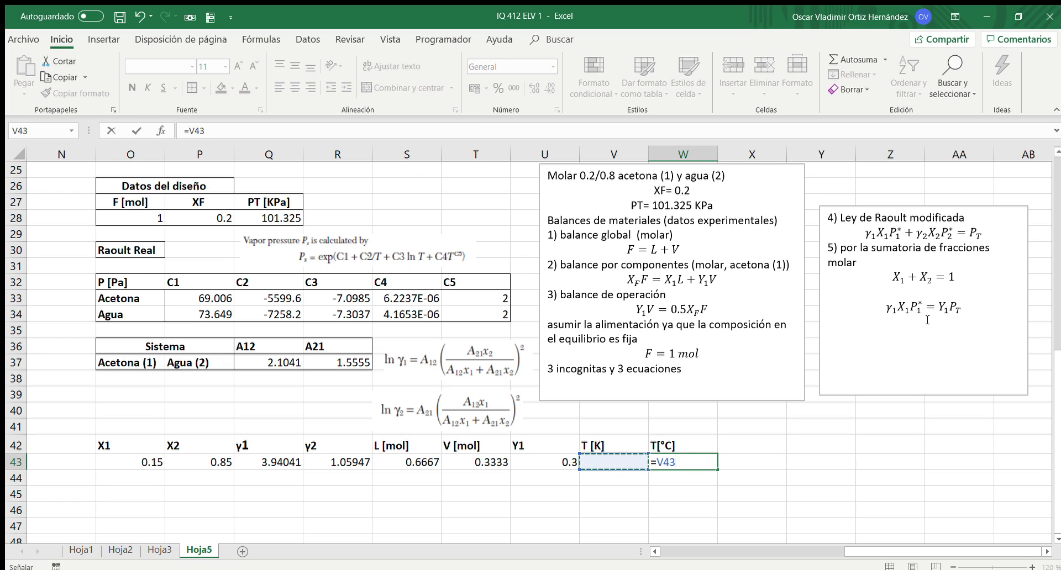
text(-273.15)
key(Return)
key(Up)
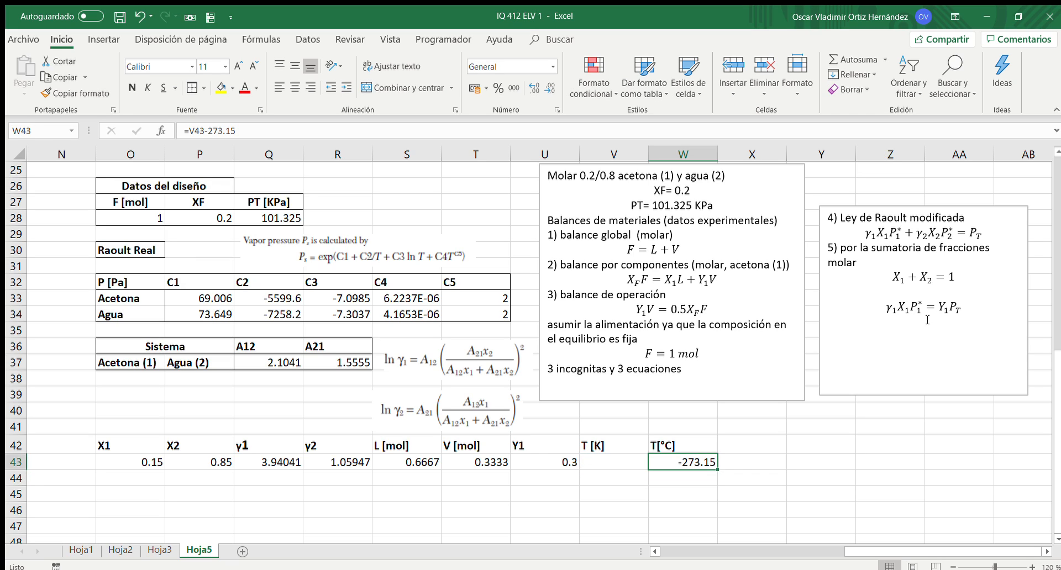
Enter the acetone vapor pressure header P*1 in X42 and make it bold.
key(Up)
key(Right)
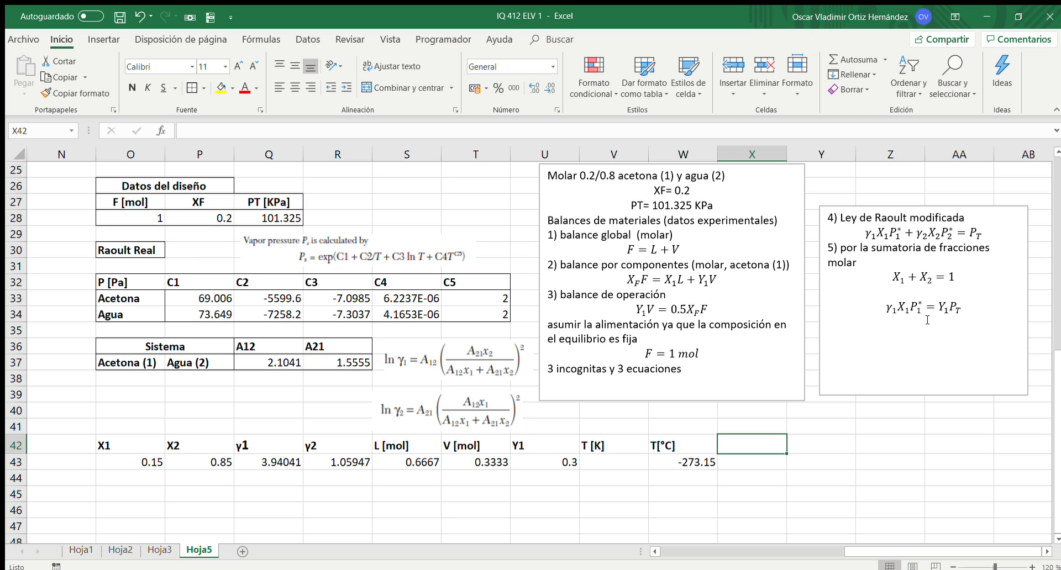
text(P)
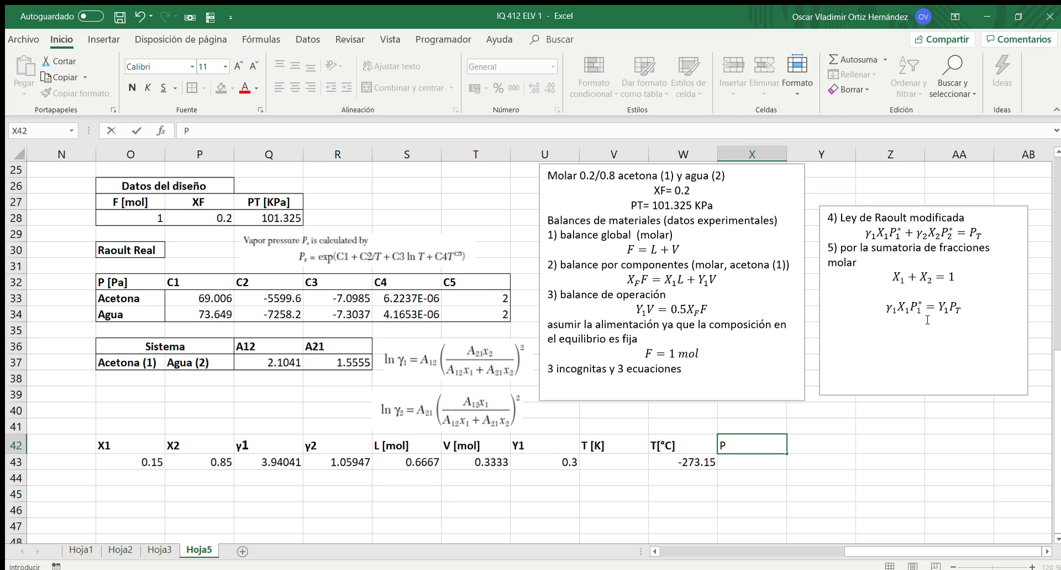
text(*1)
key(ctrl+Return)
key(ctrl+n)
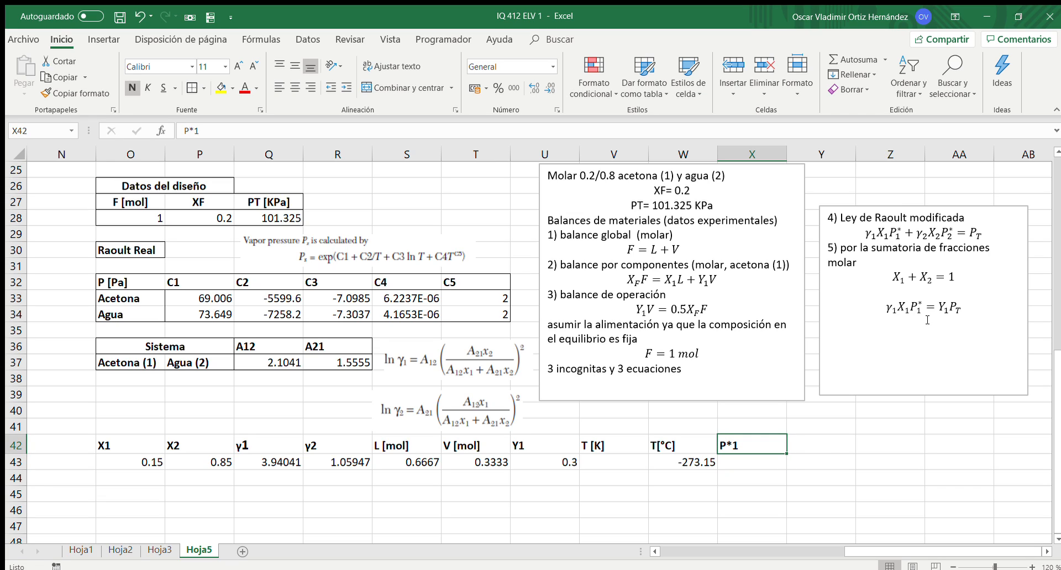
Append the unit [KPa] to the vapor pressure header in X42, with a capital P.
double_click(778, 441)
text([KP)
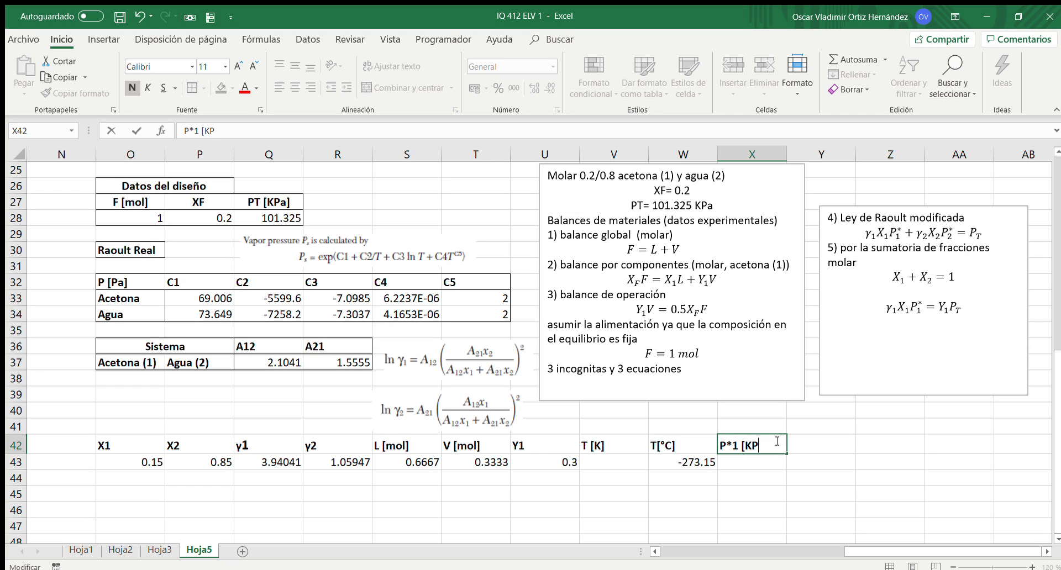
text(a])
key(ctrl+Return)
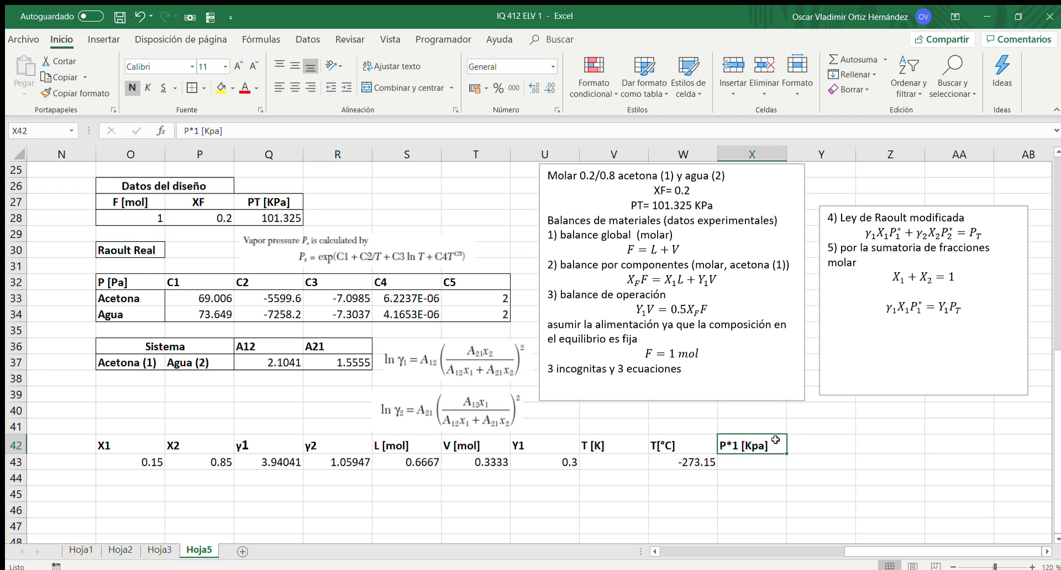
double_click(755, 445)
key(BackSpace)
text(P)
key(Return)
key(Up)
key(Left)
key(Left)
key(Left)
key(Down)
key(Right)
key(Up)
key(Down)
key(Up)
key(Left)
key(Down)
key(Right)
key(Right)
key(Right)
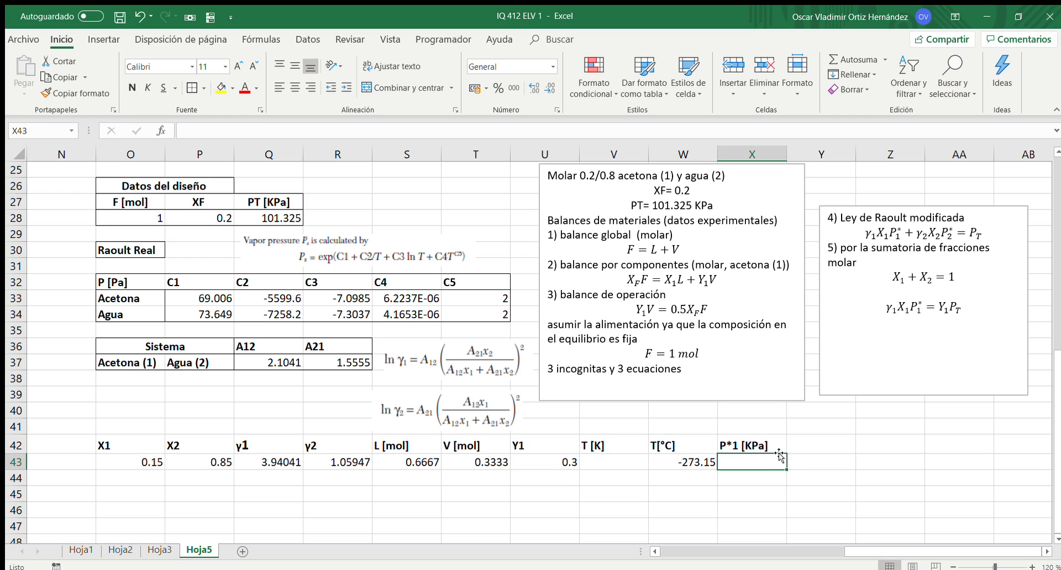
Label the two vapor pressure columns Polinomio in X41 and LRM in Y41.
key(Up)
key(Up)
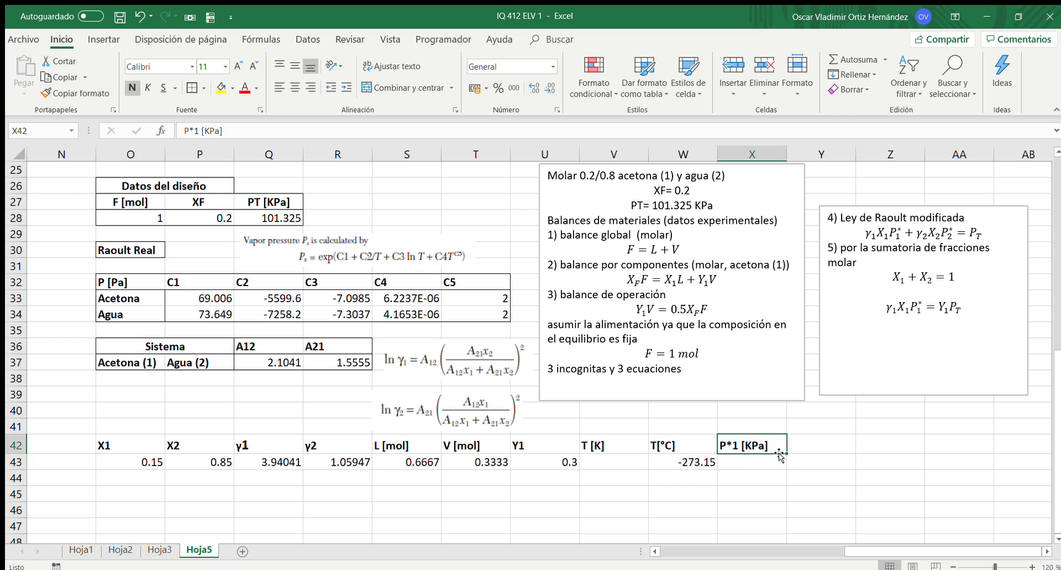
text(Po)
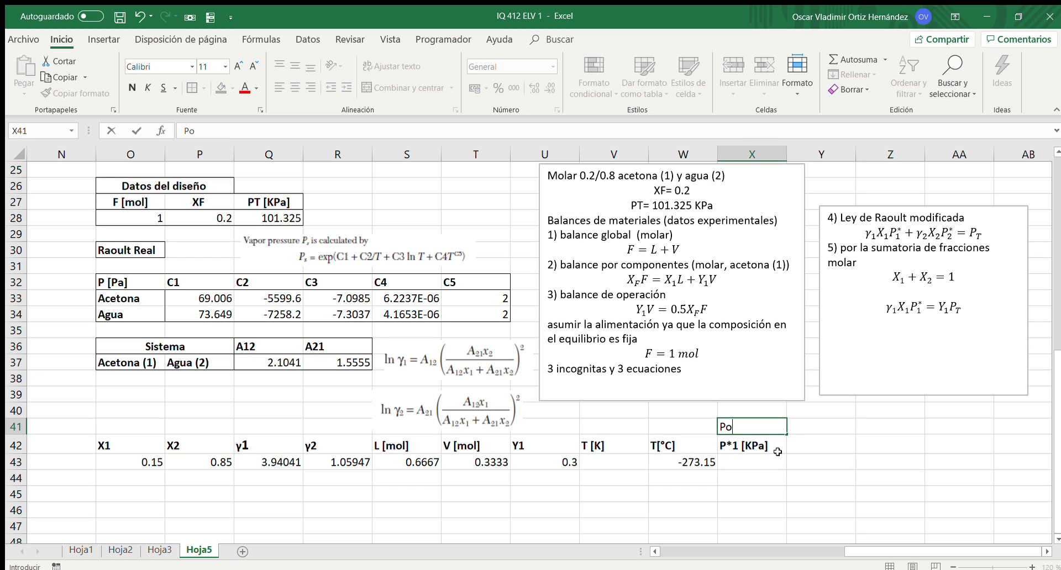
text(linomio)
key(Return)
key(Up)
key(Right)
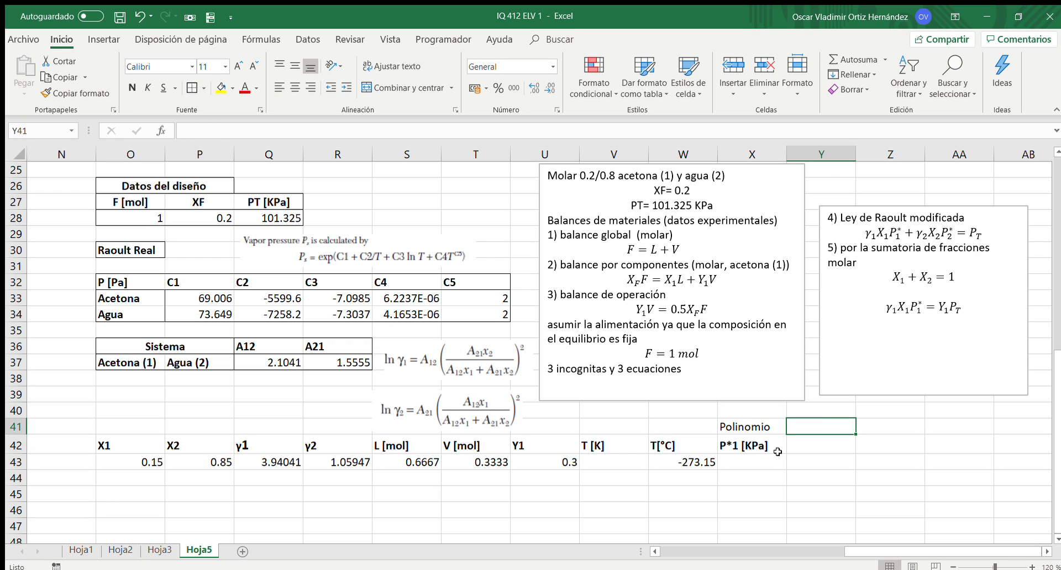
text(LRM)
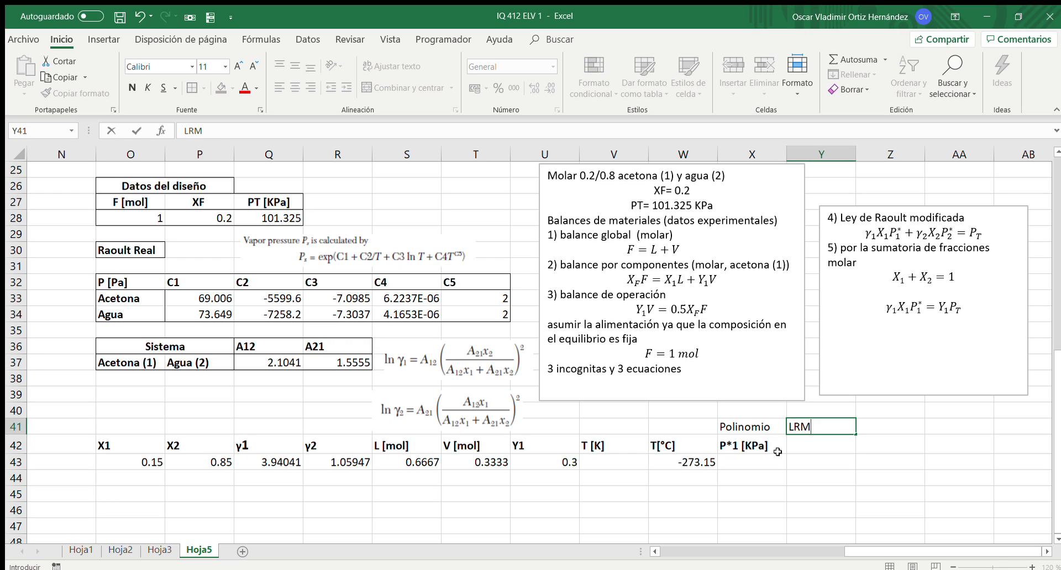
key(Return)
Copy the P*1 [KPa] header from X42 into Y42, under LRM.
click(777, 452)
key(ctrl+c)
key(Right)
key(ctrl+v)
Calculate acetone's vapor pressure from modified Raoult's law in Y43 with =U43*Q28/(O43*Q43).
key(Down)
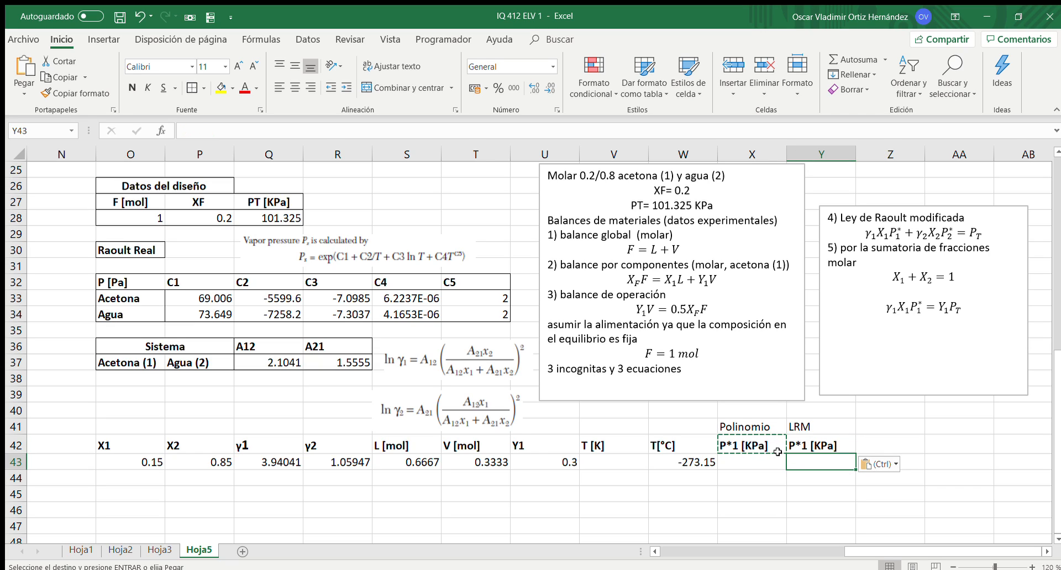
text(=)
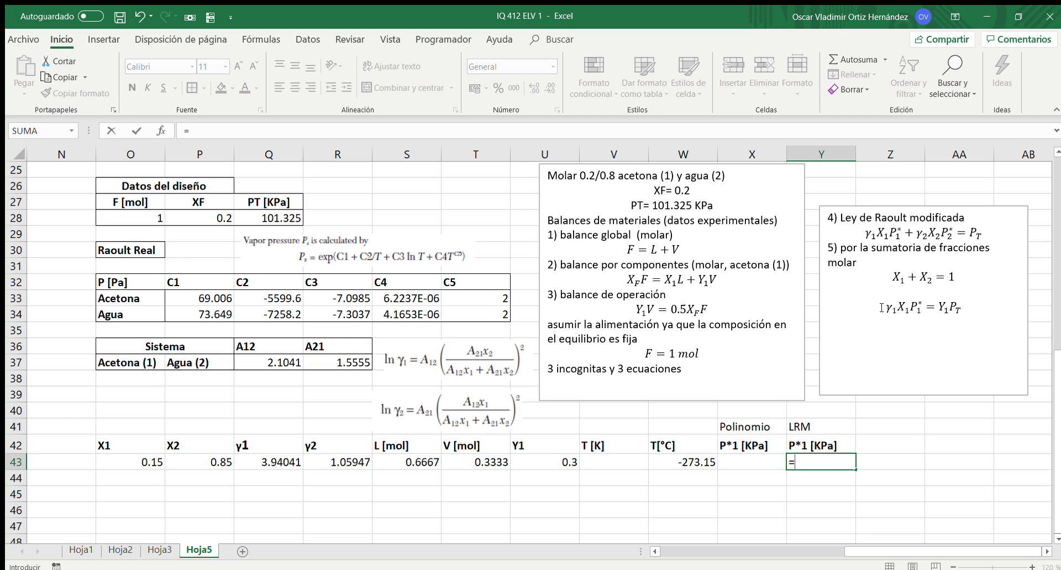
click(562, 462)
text(*)
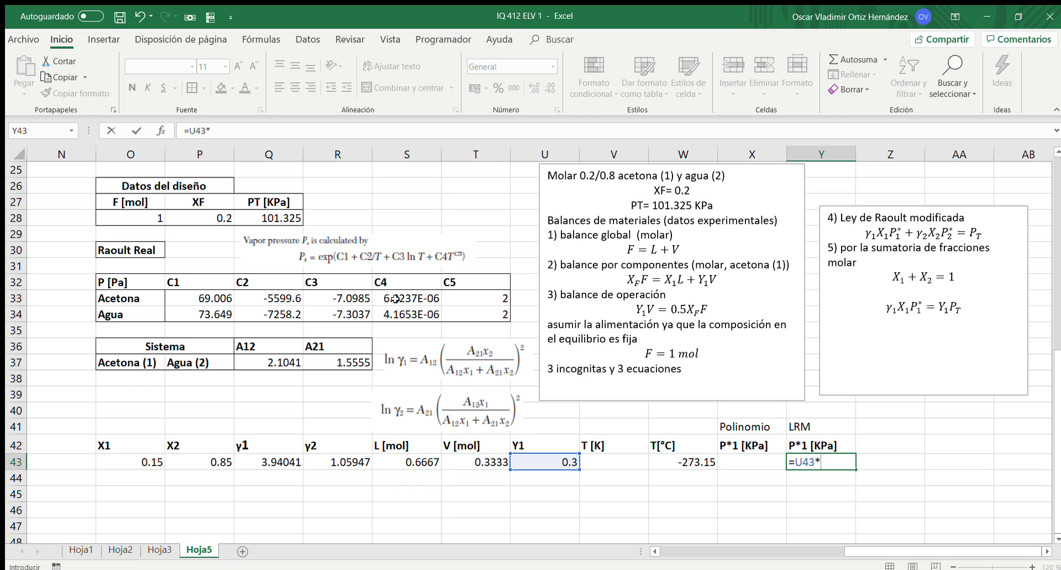
click(282, 217)
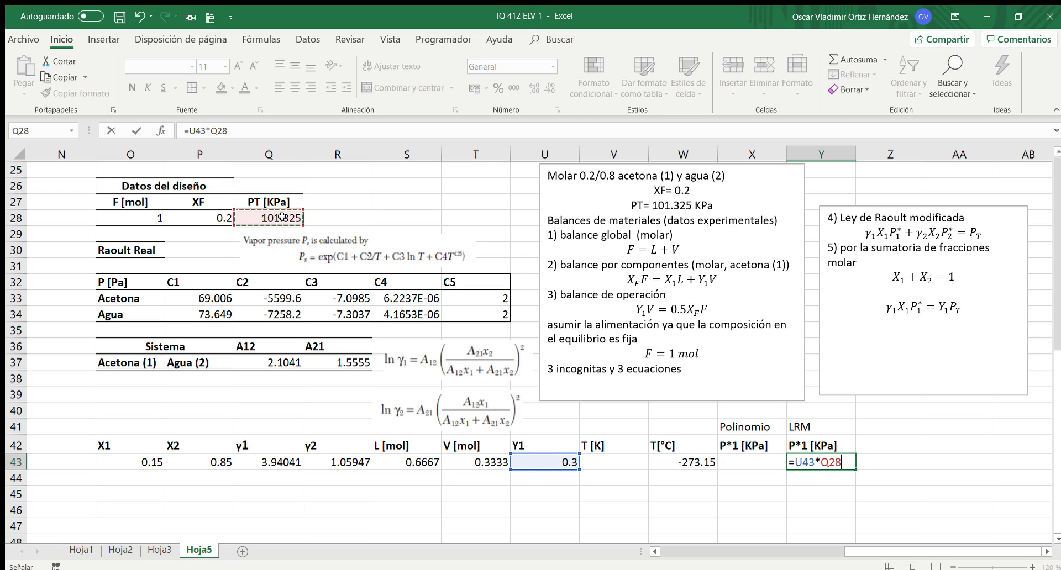
text(/)
click(130, 459)
text(*)
click(255, 461)
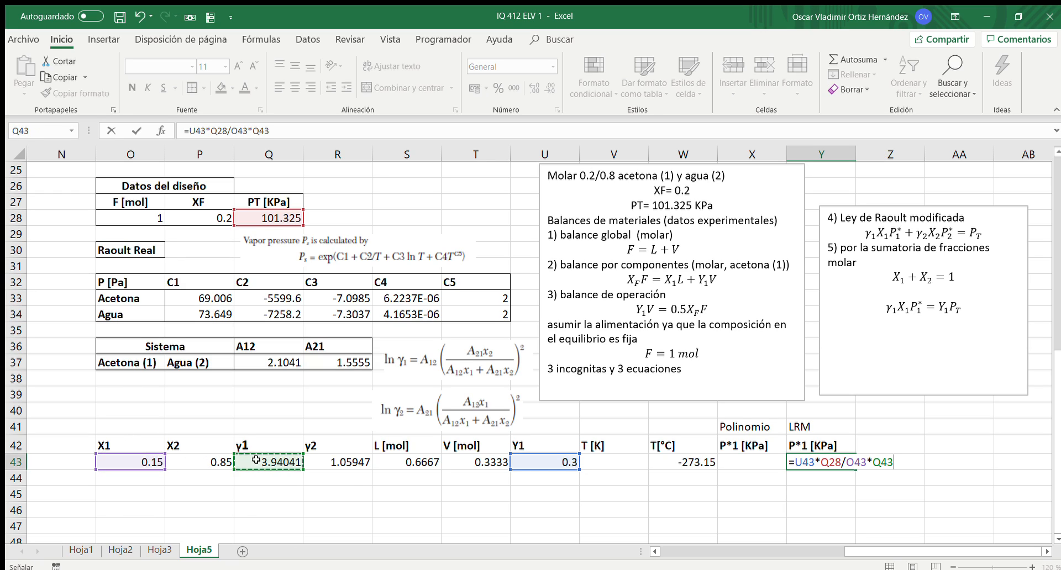
click(850, 463)
text(()
click(916, 460)
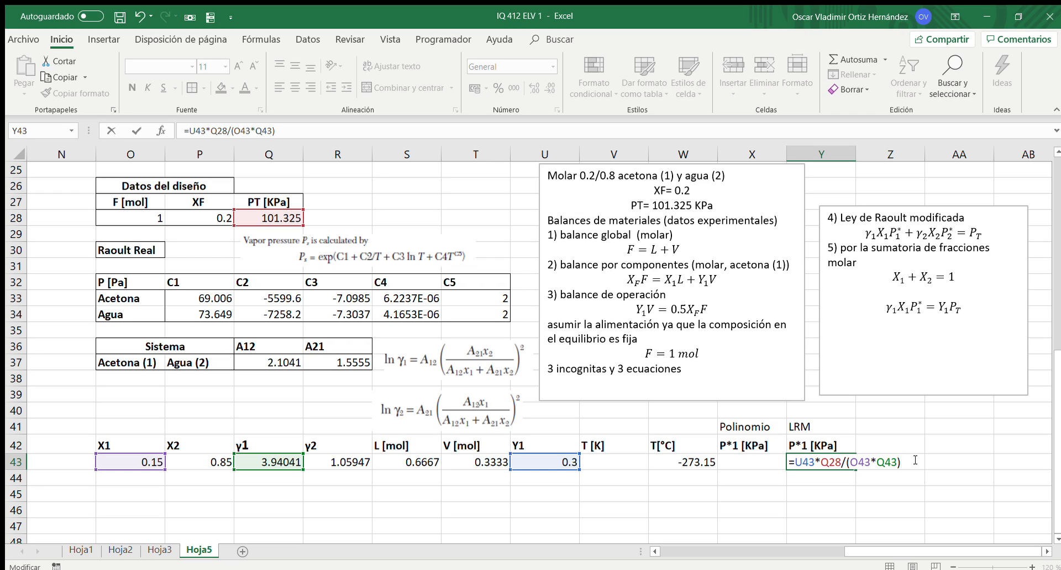
text())
key(Return)
key(Up)
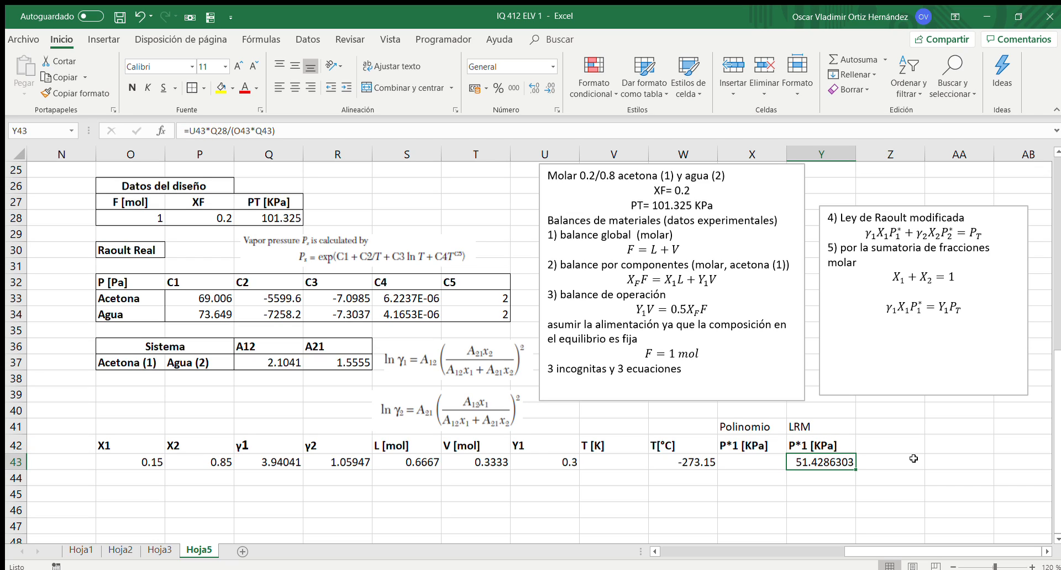
Calculate acetone's polynomial vapor pressure in X43 with =EXP(P33+Q33/V43+R33*LN(V43)+S33*V43^T33)/1000.
key(Left)
text(=)
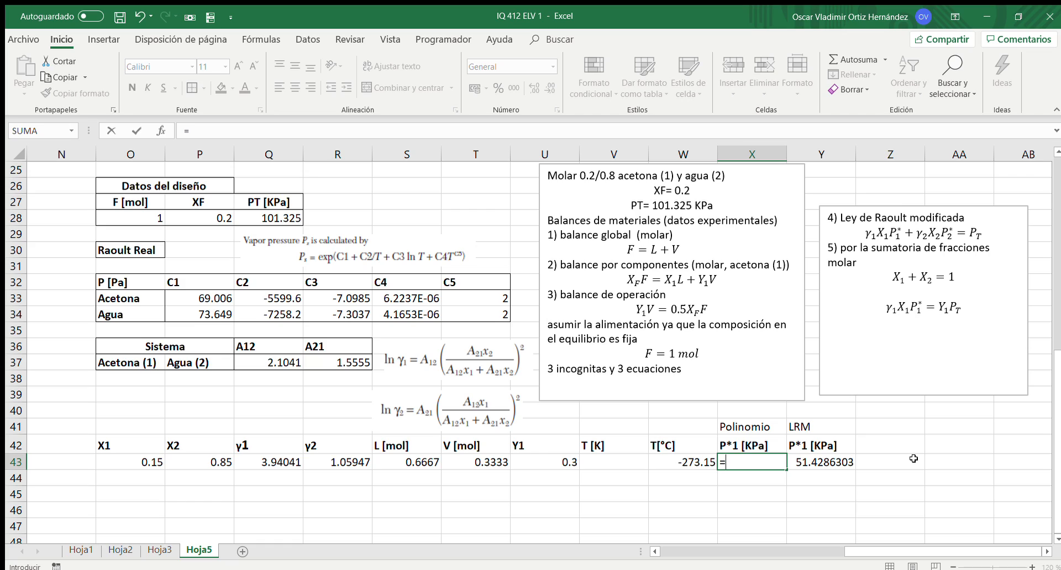
text(EXP()
click(203, 298)
text(+)
click(258, 298)
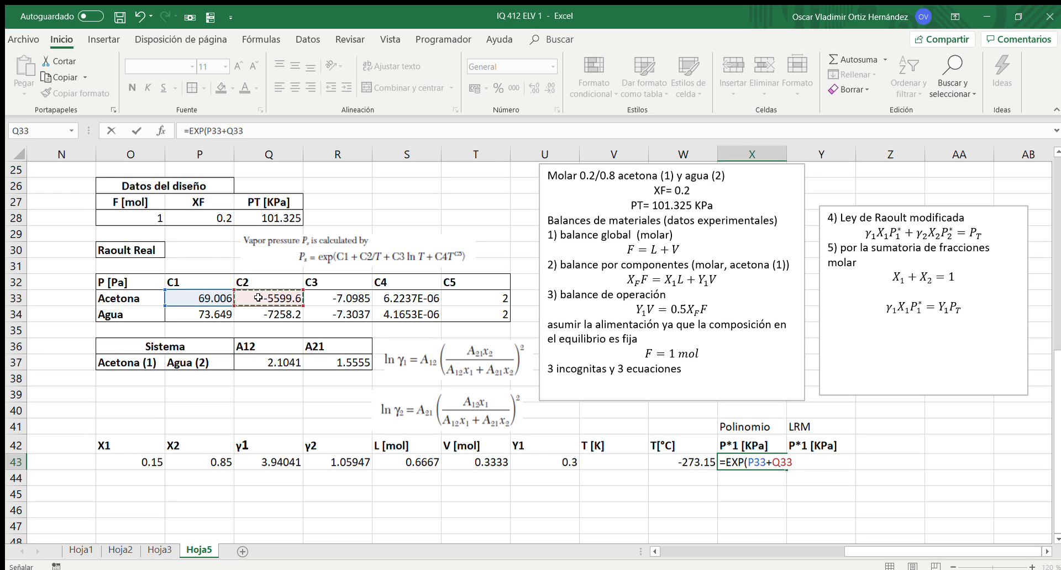
text(/)
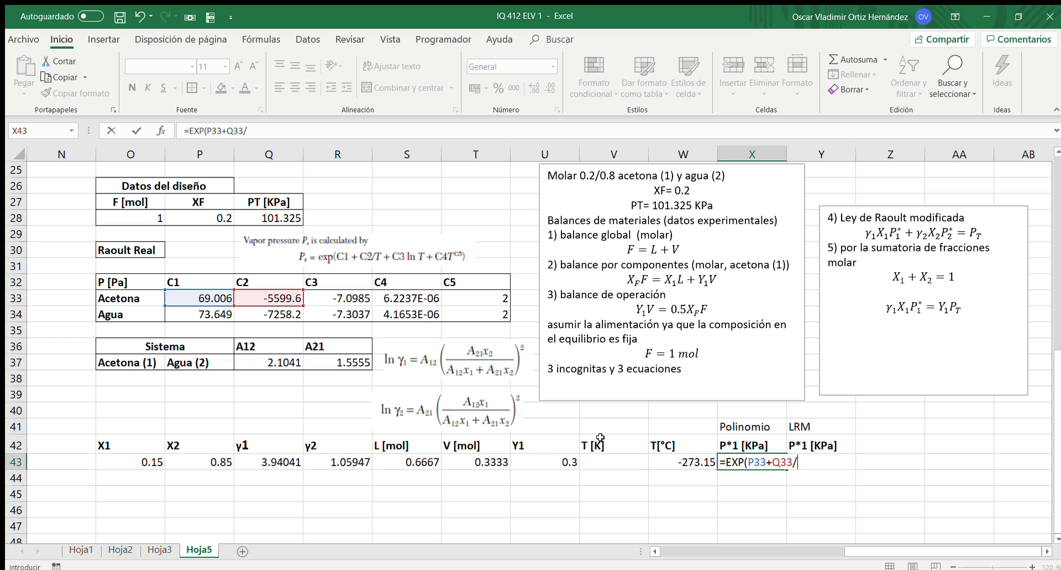
click(608, 459)
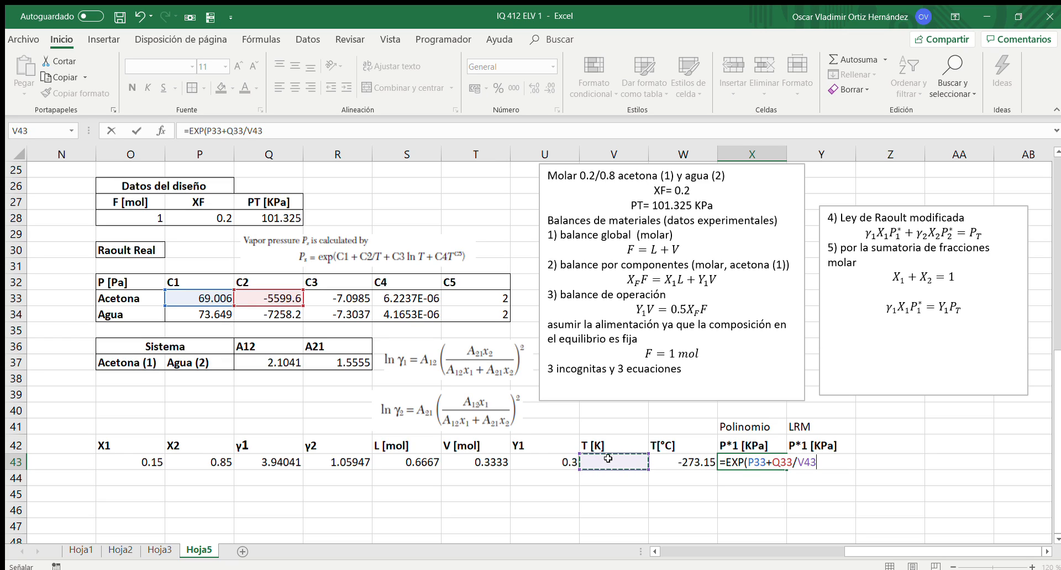
text(+)
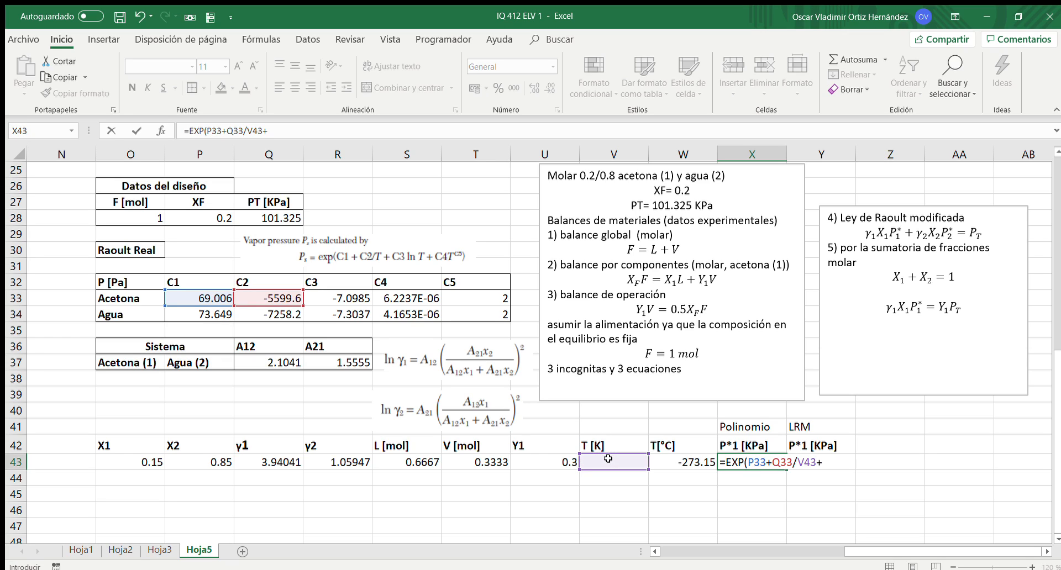
click(330, 303)
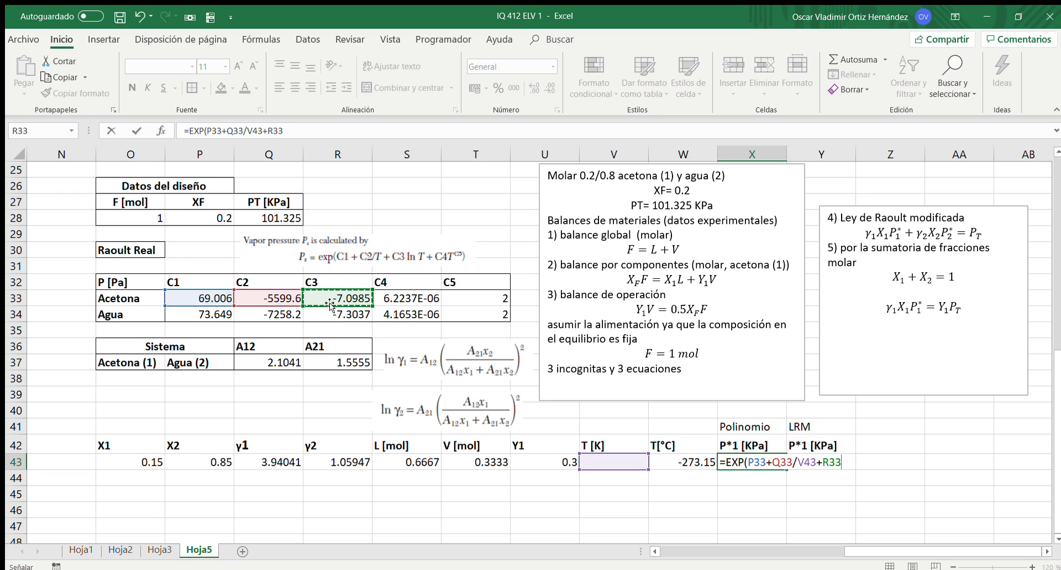
text(*LN()
click(605, 459)
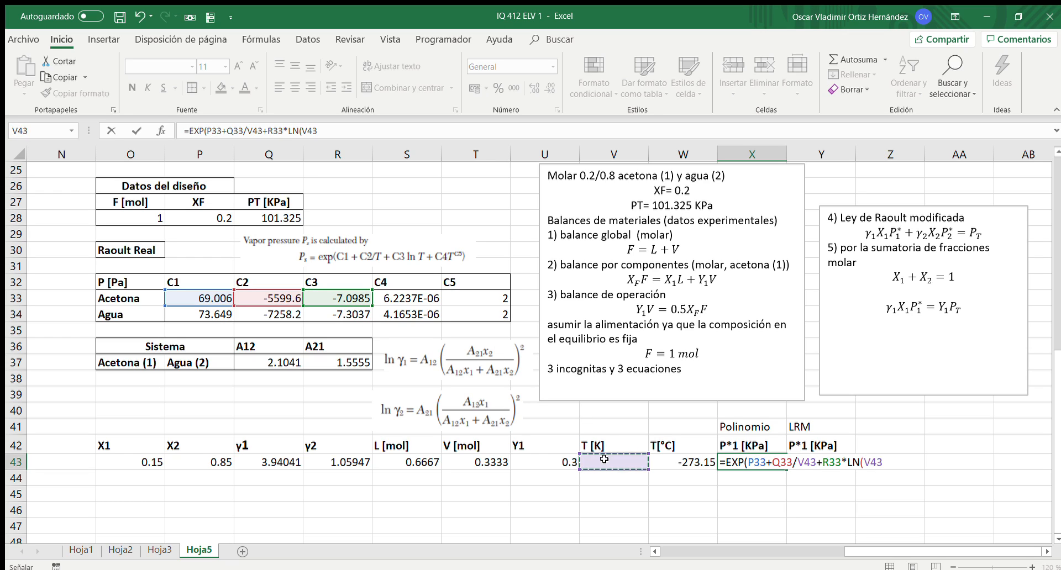
text()+)
click(383, 299)
text(*)
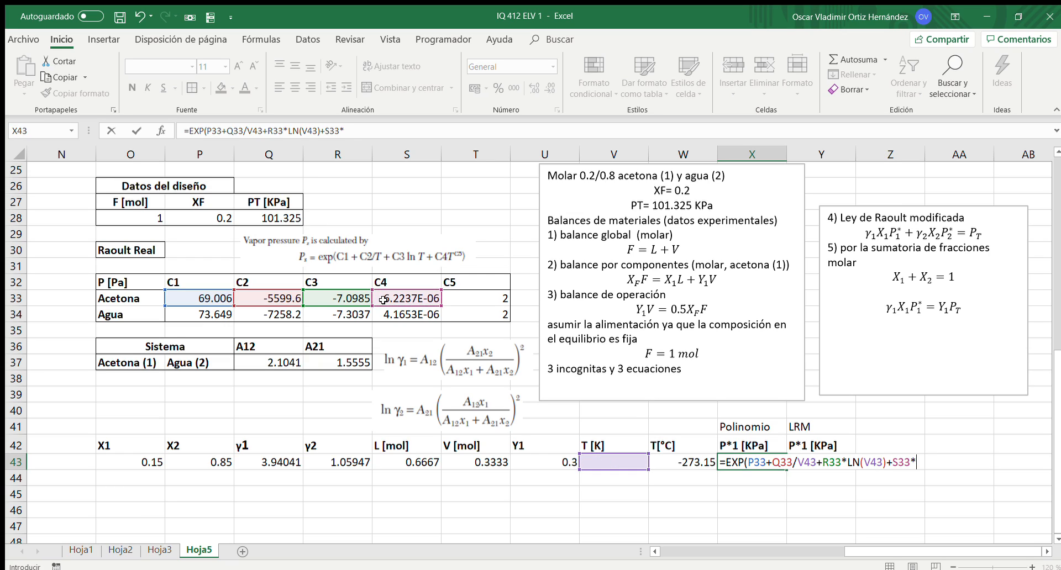
click(608, 459)
text(^)
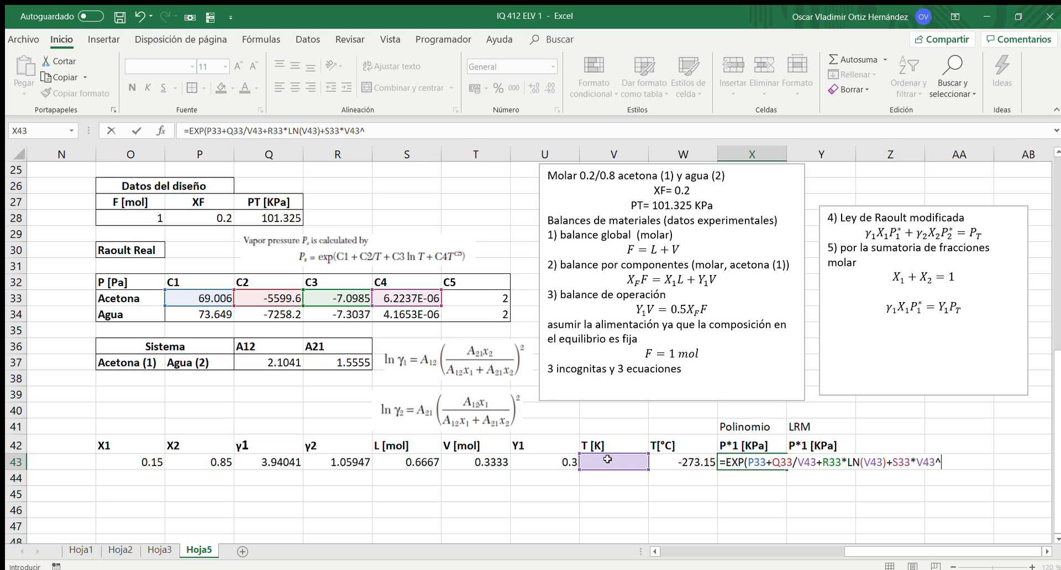
click(479, 298)
text()/)
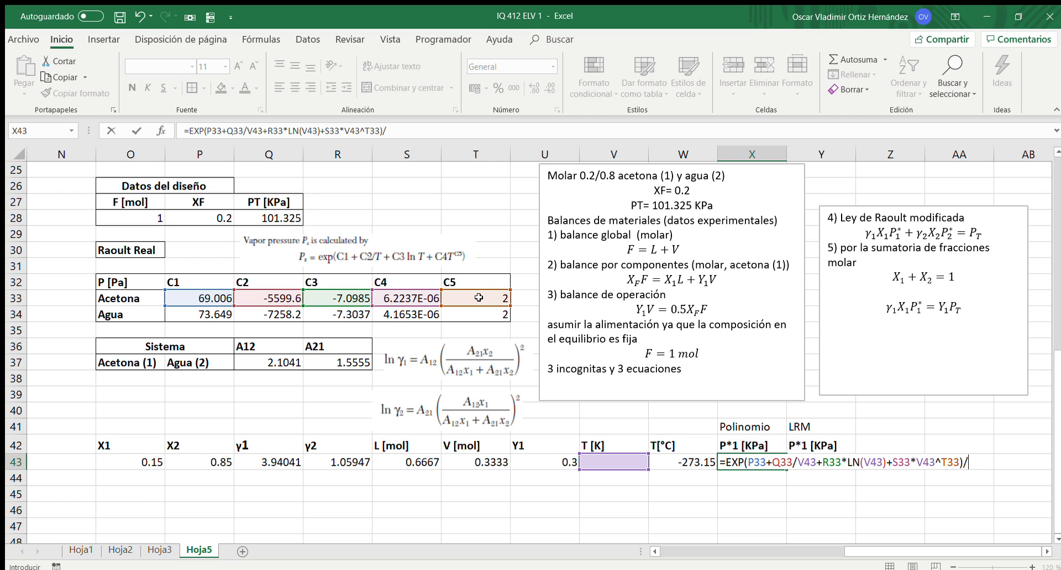
text(1000)
key(ctrl+Return)
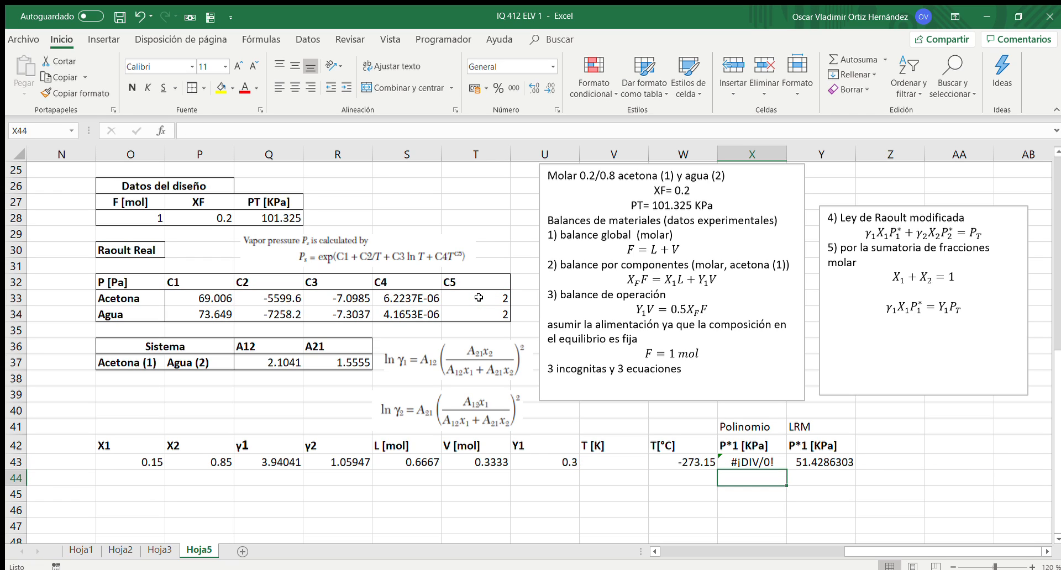
Enter 300 as the initial temperature guess in V43 and check the polynomial vapor pressure in X43.
key(Left)
key(Left)
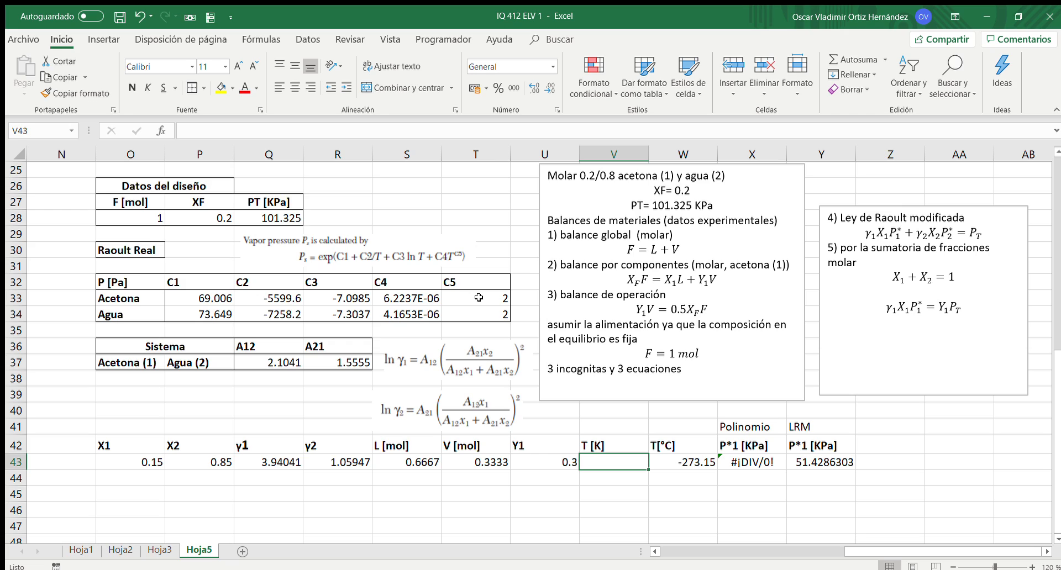
text(300)
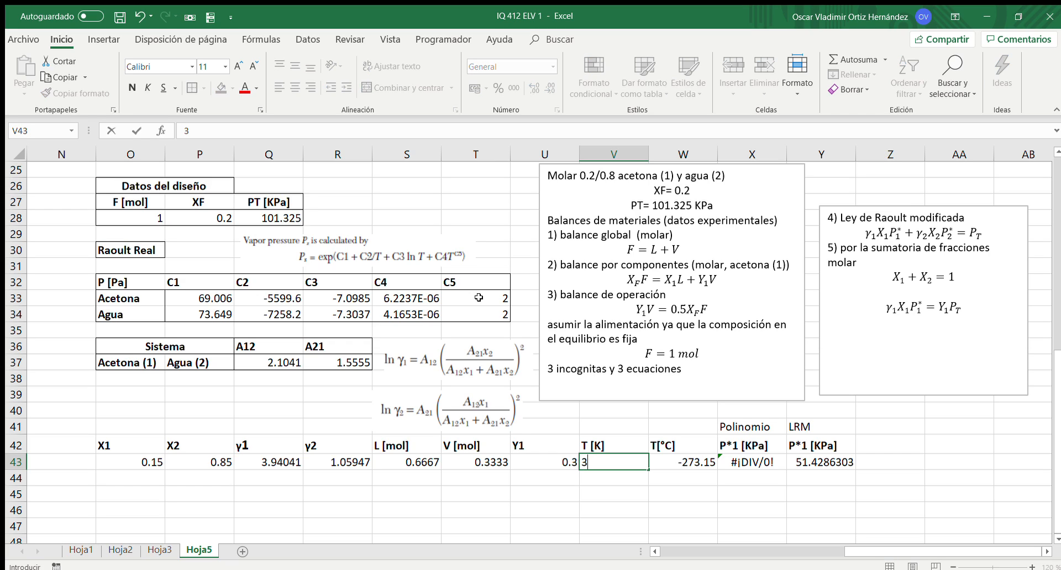
key(Return)
key(Up)
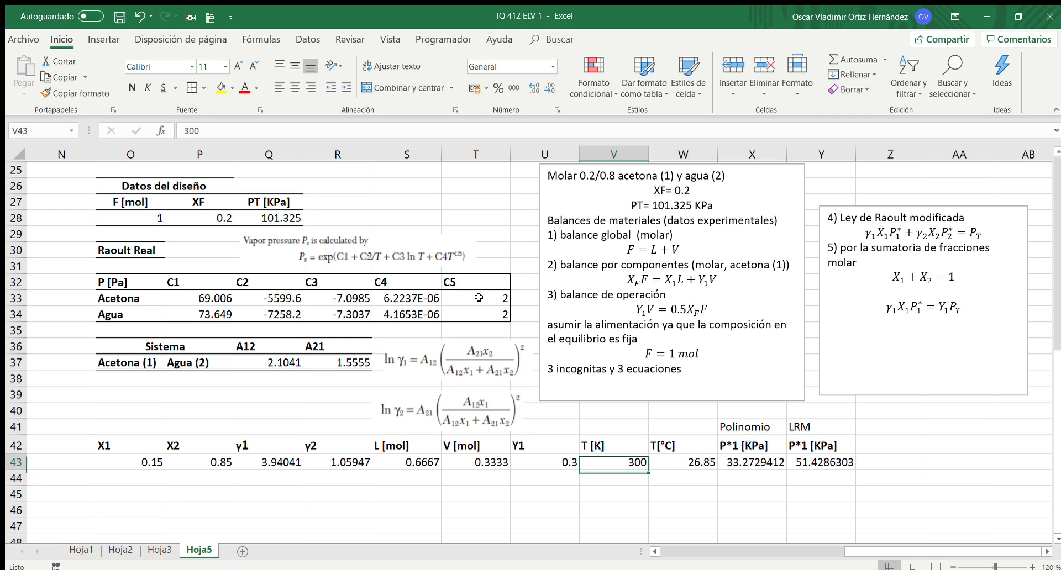
key(Right)
key(Right)
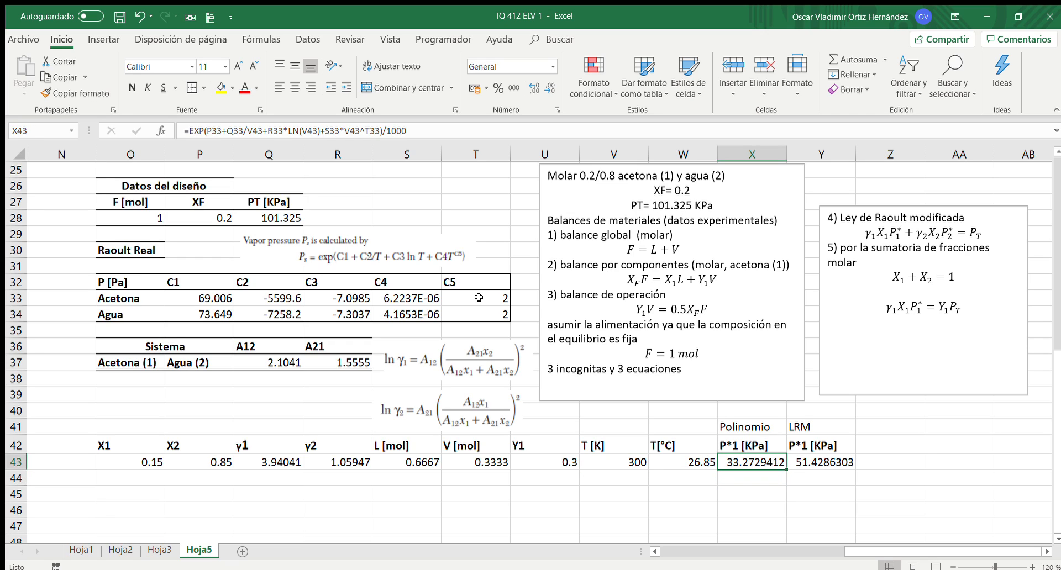
Use Goal Seek to make acetone's polynomial vapor pressure in X43 match the LRM value in Y43 by changing temperature V43.
key(Left)
key(Left)
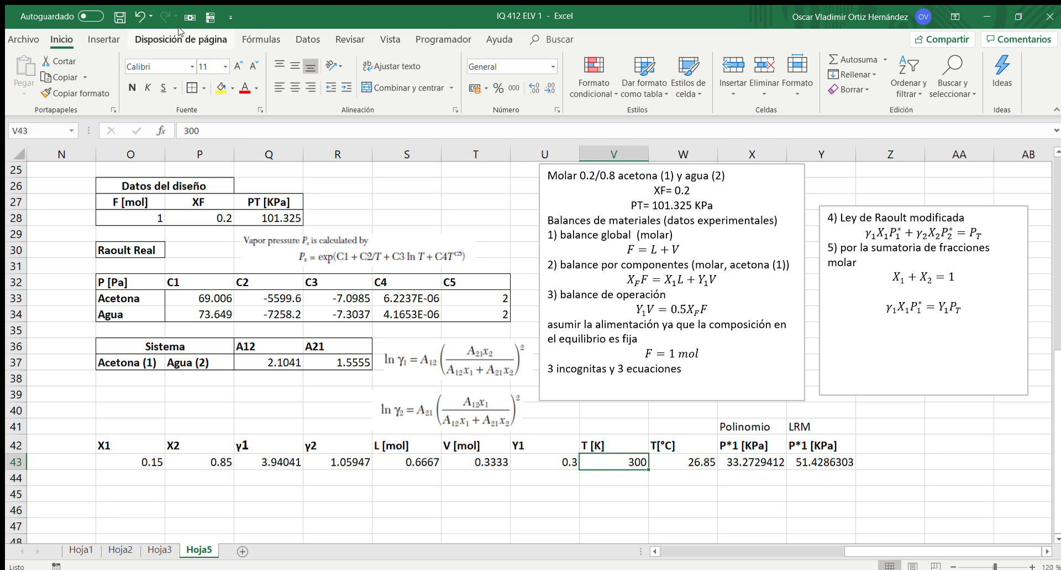
click(291, 41)
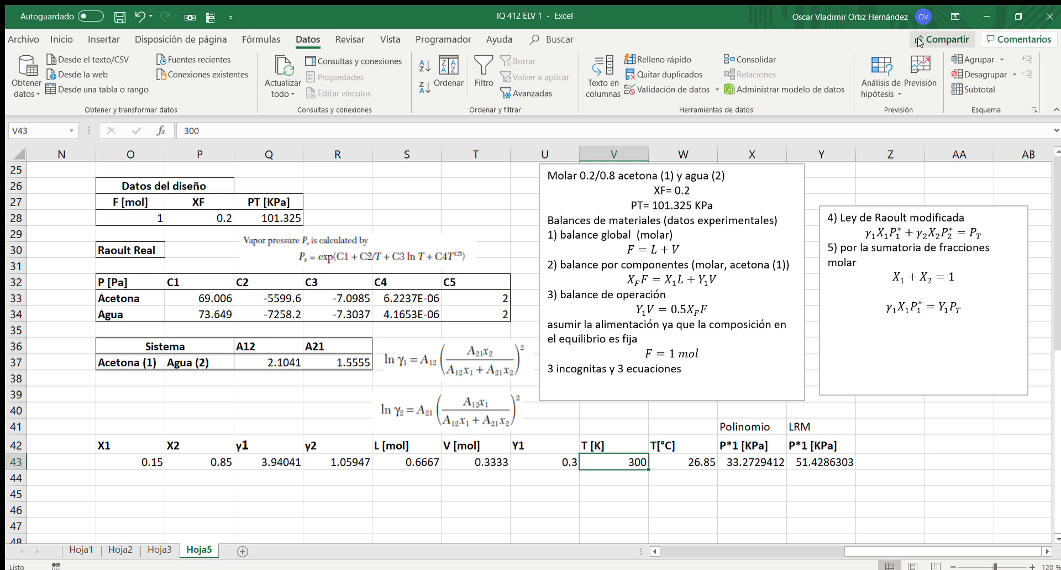
click(875, 87)
click(879, 119)
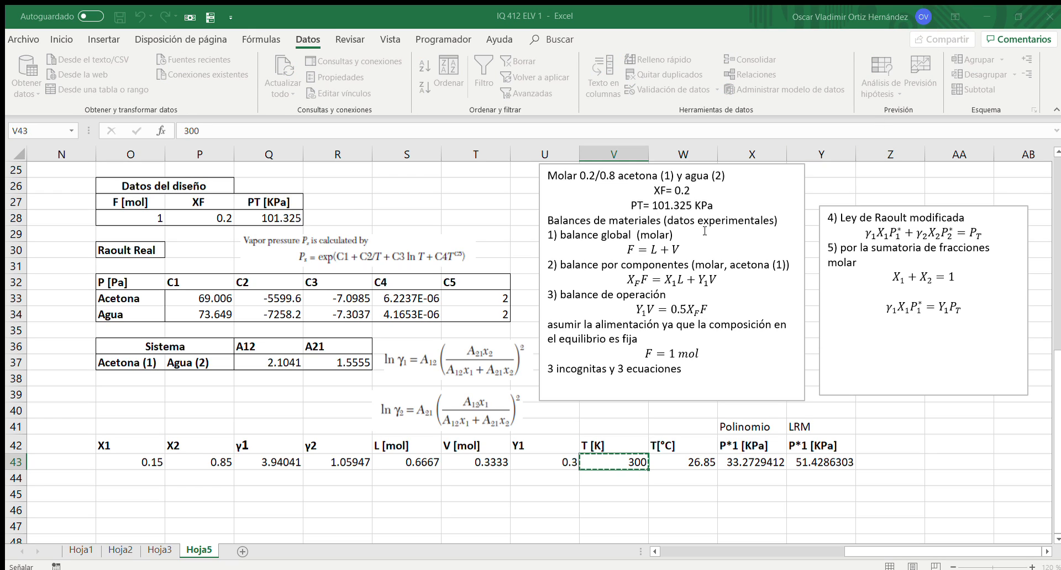
click(764, 467)
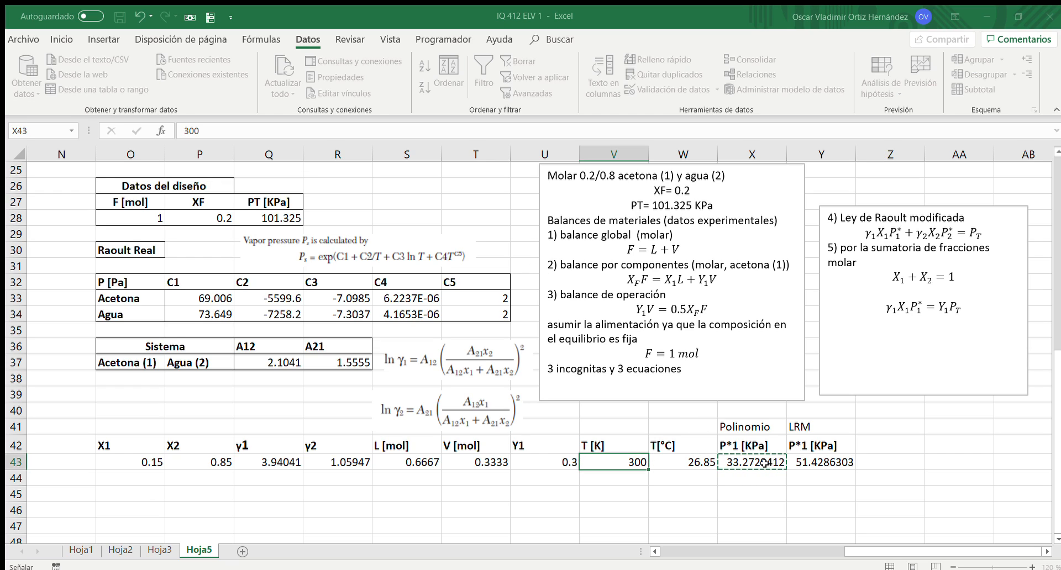
key(Escape)
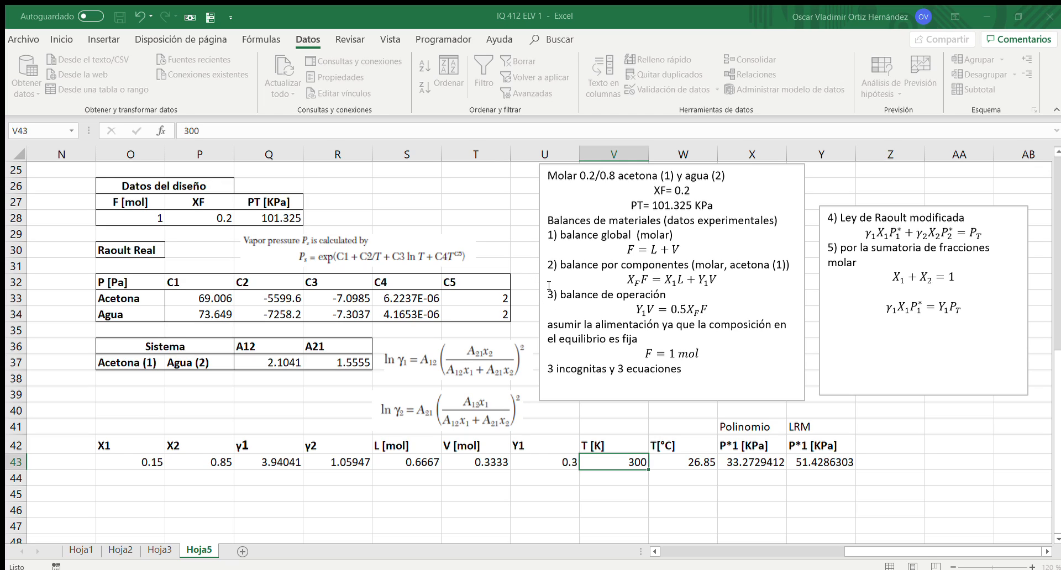
key(ctrl+c)
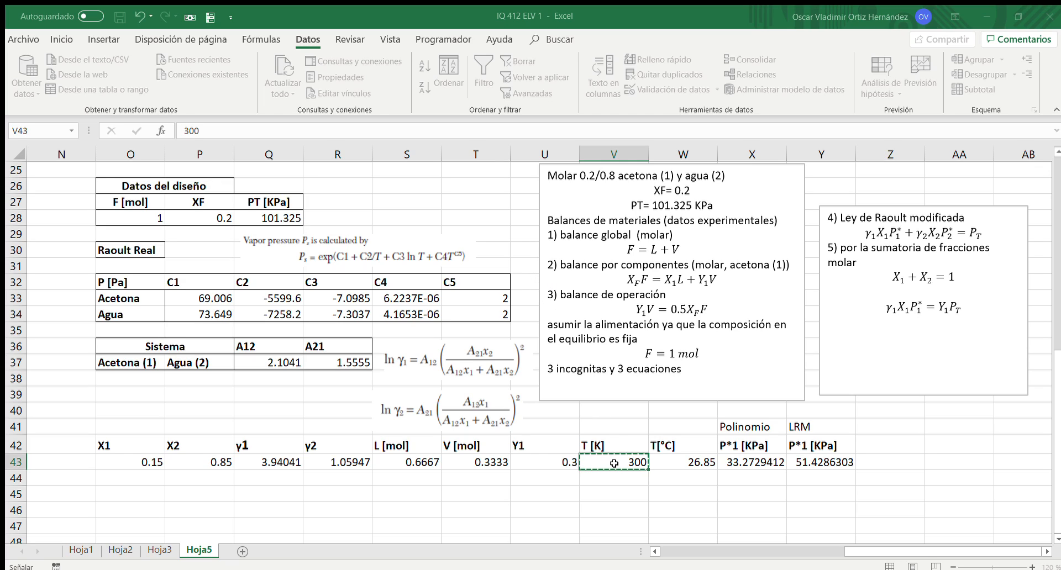
click(475, 301)
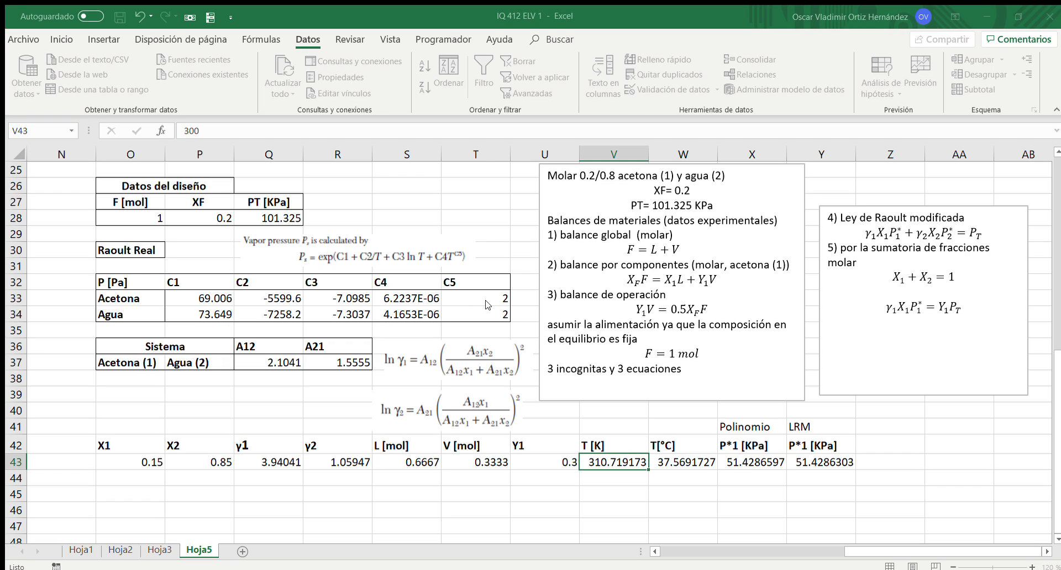
key(Return)
Enter a P*2 vapor pressure header with its unit in Z42, beside the LRM column.
click(675, 463)
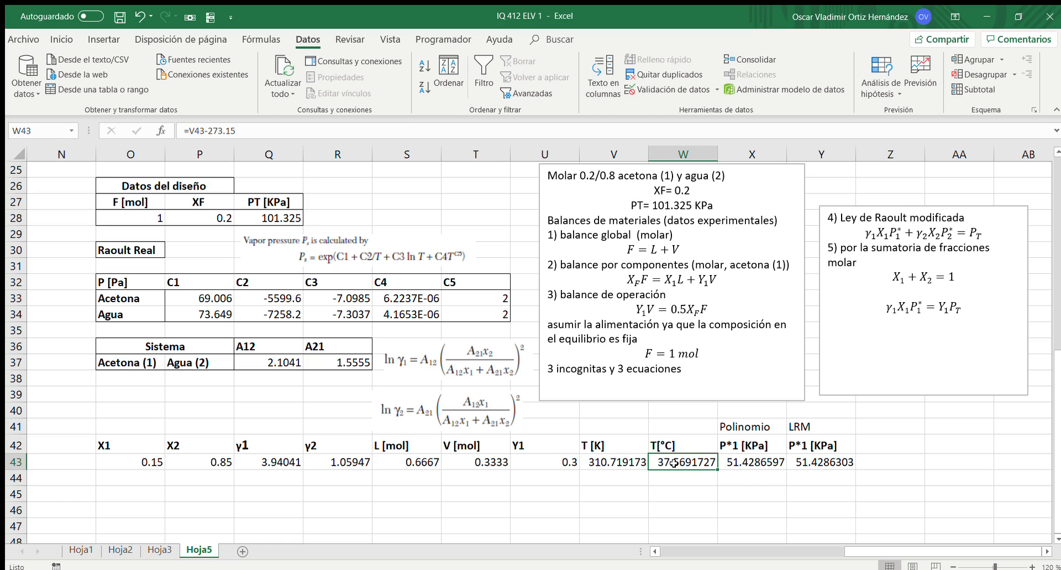
key(Right)
key(Right)
key(Right)
key(Left)
key(Right)
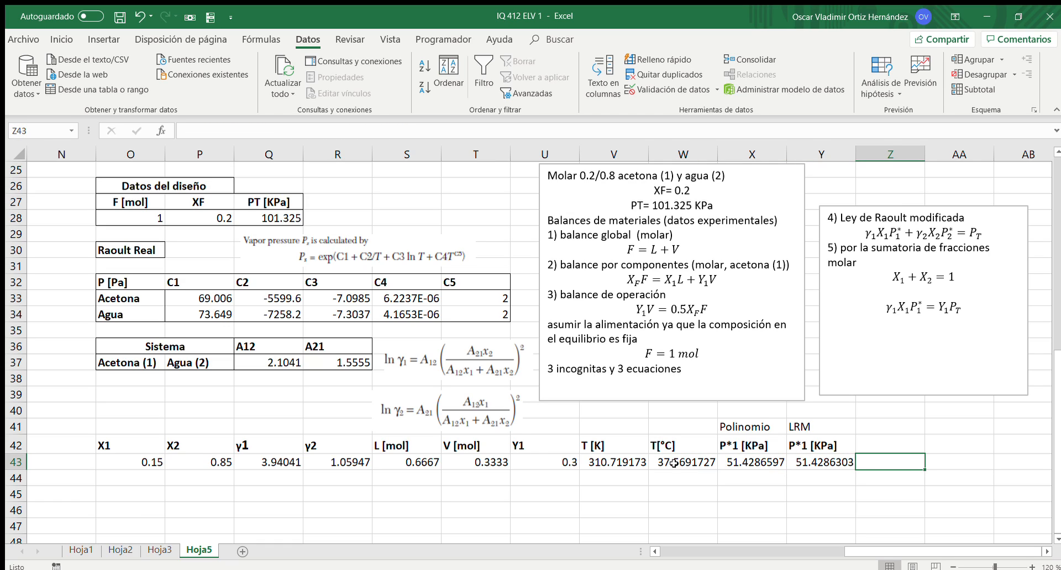
key(Up)
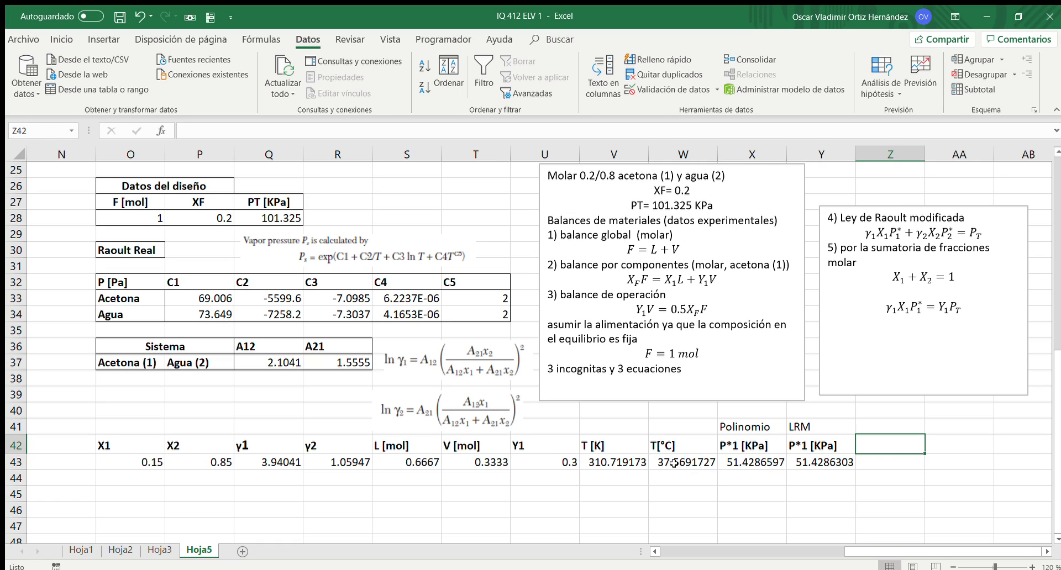
text(P*2)
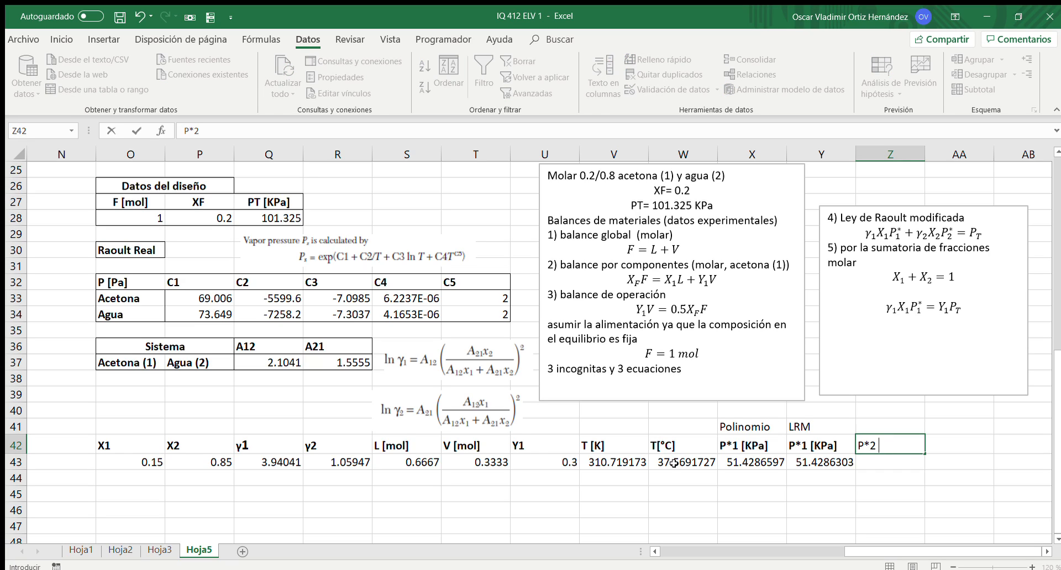
text( [KPa[)
key(Return)
key(Up)
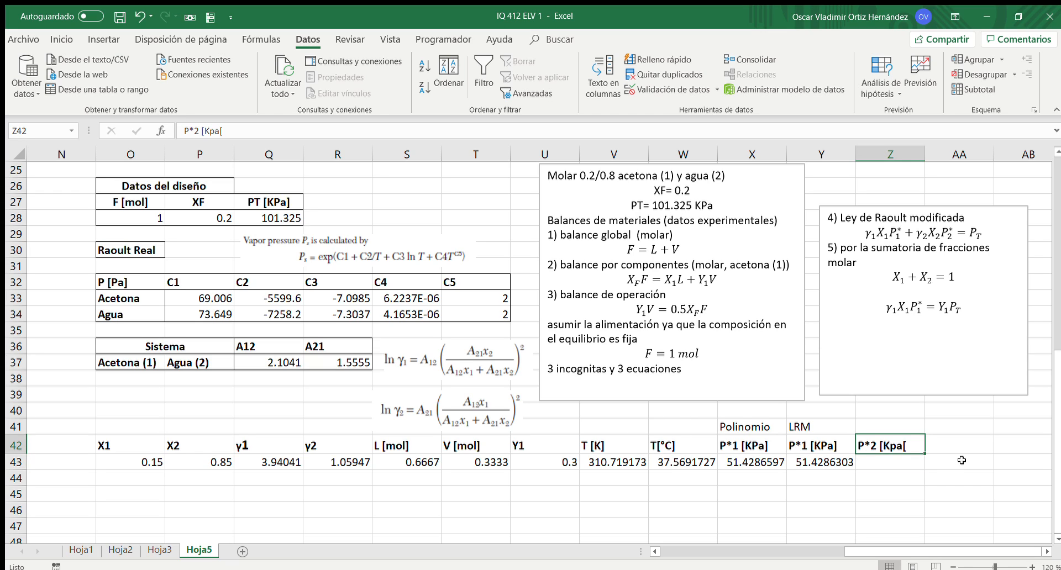
Correct the unit in the Z42 header so it reads P*2 [KPa].
double_click(910, 446)
key(BackSpace)
key(BackSpace)
key(BackSpace)
text(Pa])
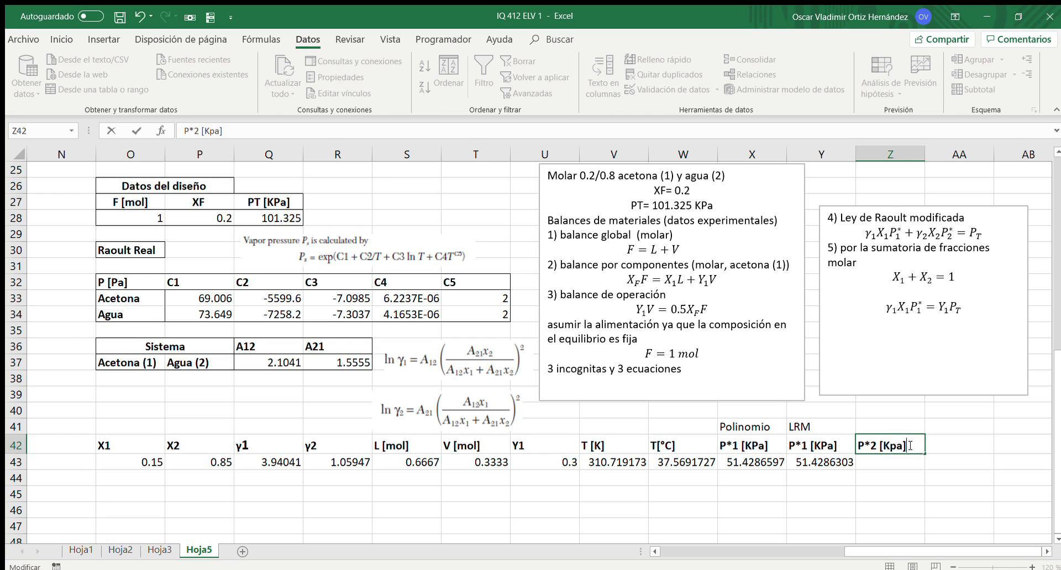
key(Return)
key(Up)
double_click(891, 446)
key(Delete)
key(BackSpace)
text(KP)
key(Return)
Label the P*2 column Polinomio in Z41.
key(Up)
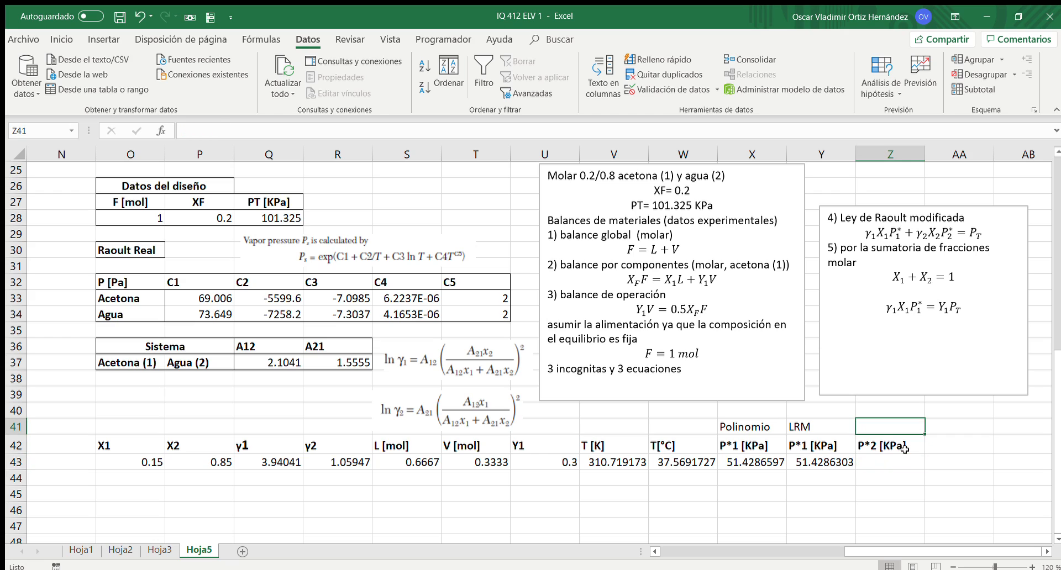
text(Polinomio)
key(Return)
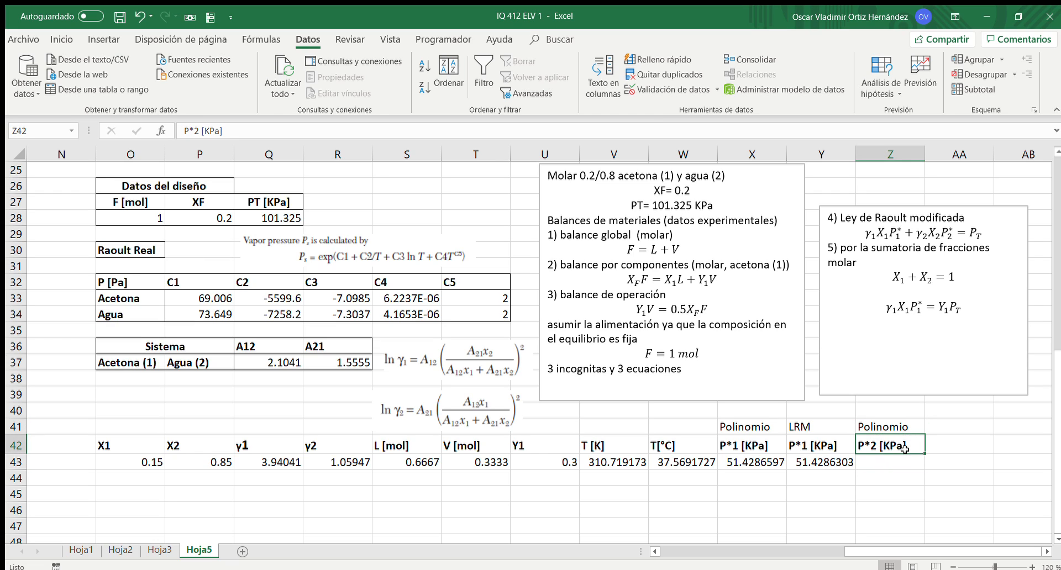
Calculate water's polynomial vapor pressure in Z43 with =EXP(P34+Q34/V43+R34*LN(V43)+S34*V43^T34)/1000.
key(Down)
text(=)
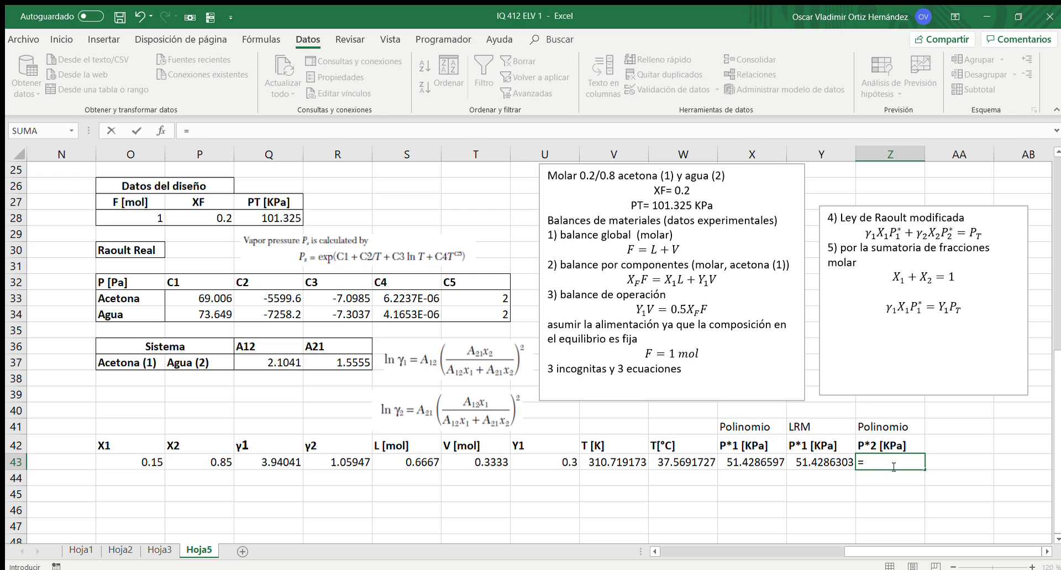
text(EXP()
click(200, 313)
text(+)
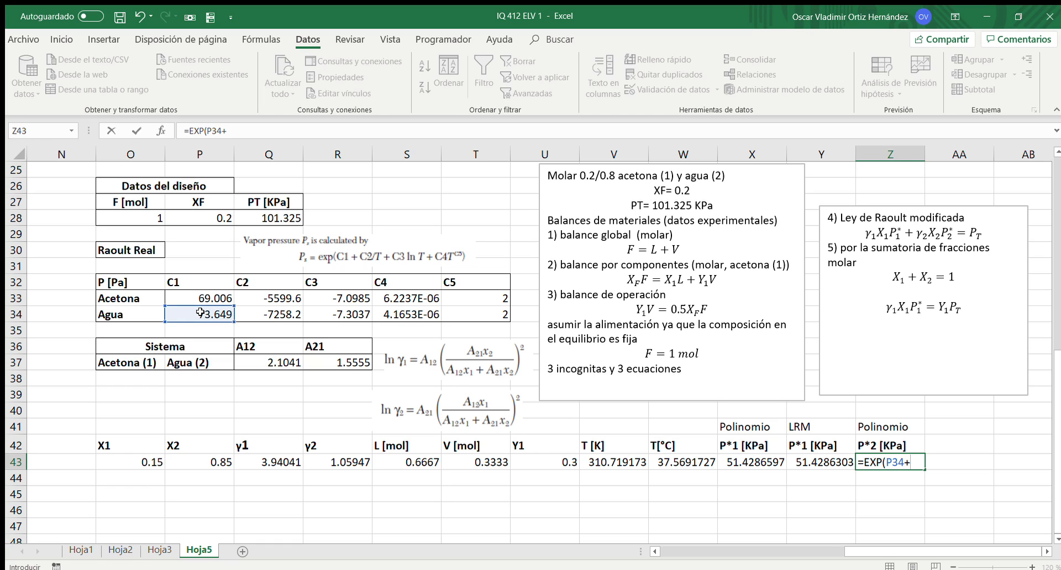
click(244, 313)
text(*)
key(BackSpace)
text(/)
click(625, 461)
text(+)
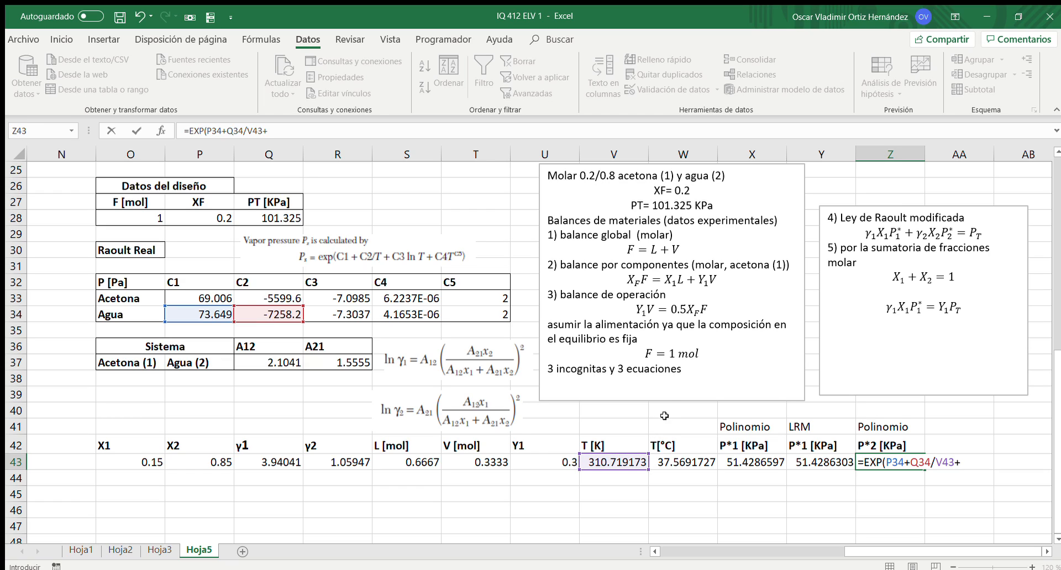
click(334, 322)
text(*LN()
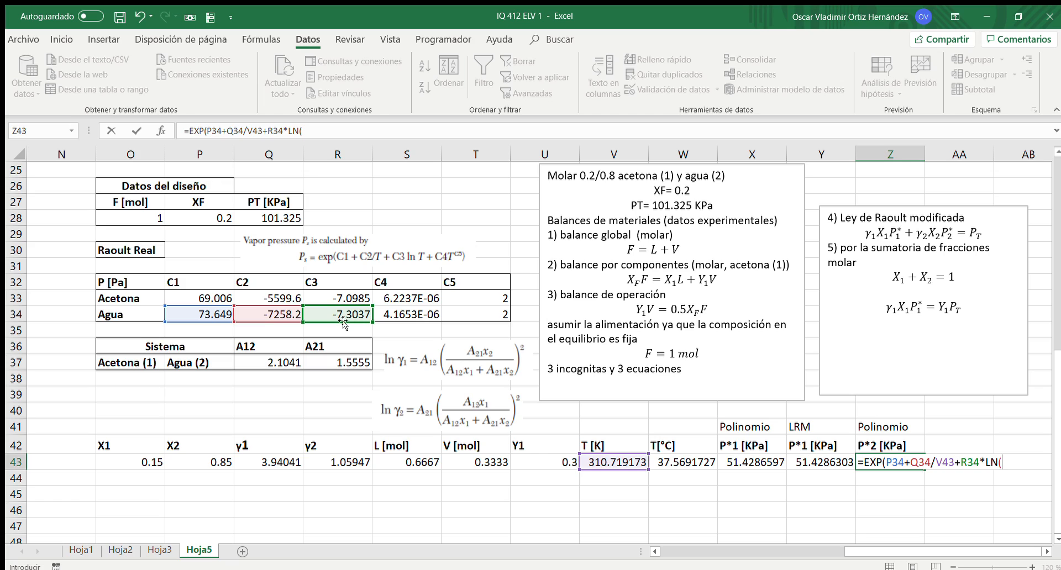
click(609, 459)
text()+)
click(414, 314)
text(*)
click(609, 457)
text(^^)
text(2)
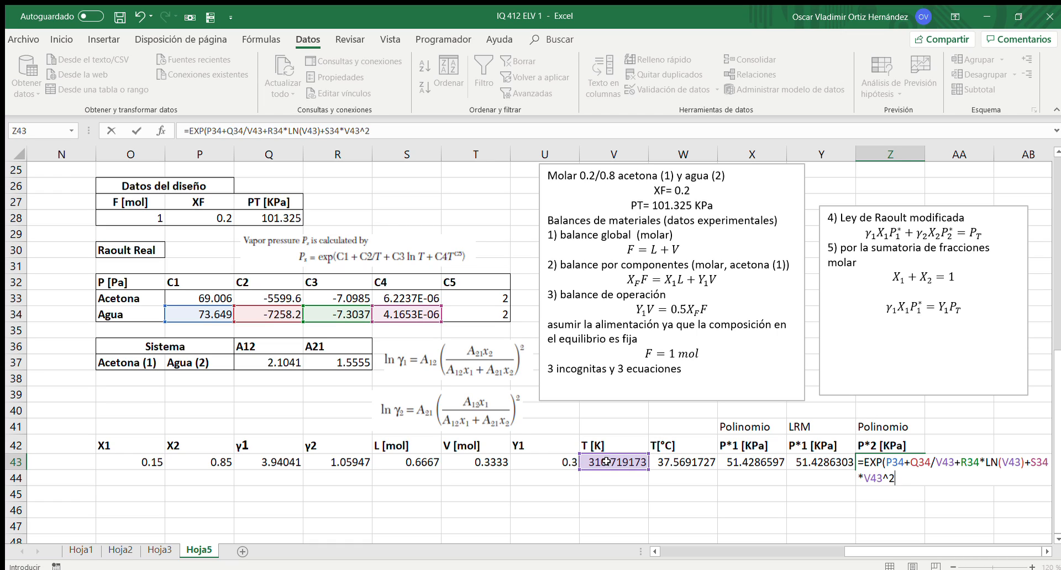
key(BackSpace)
click(464, 314)
text())
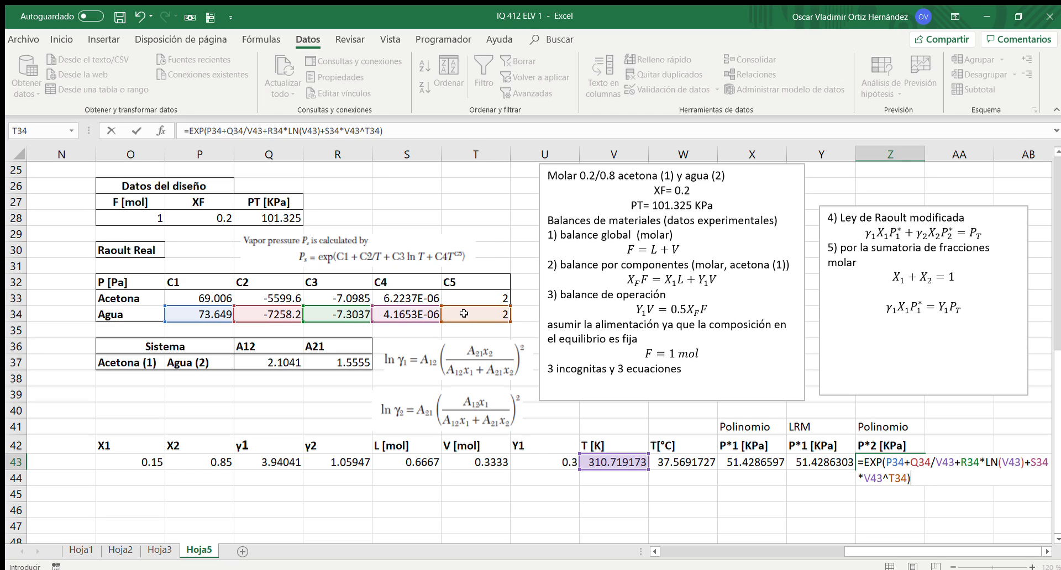
text(/1000)
key(Return)
Change the number format of water's vapor pressure in Z43 from scientific to Número.
key(Up)
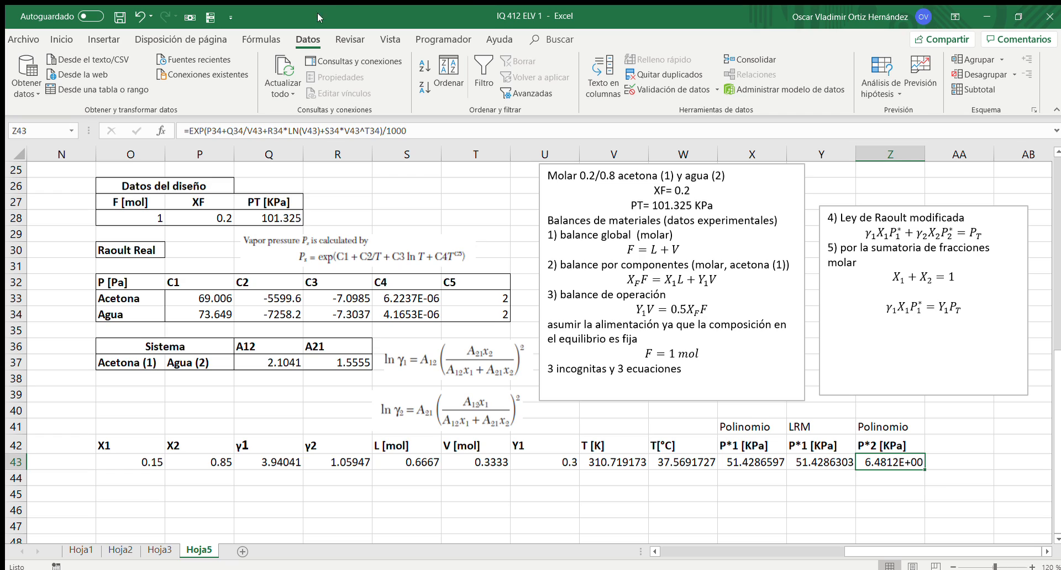
click(62, 40)
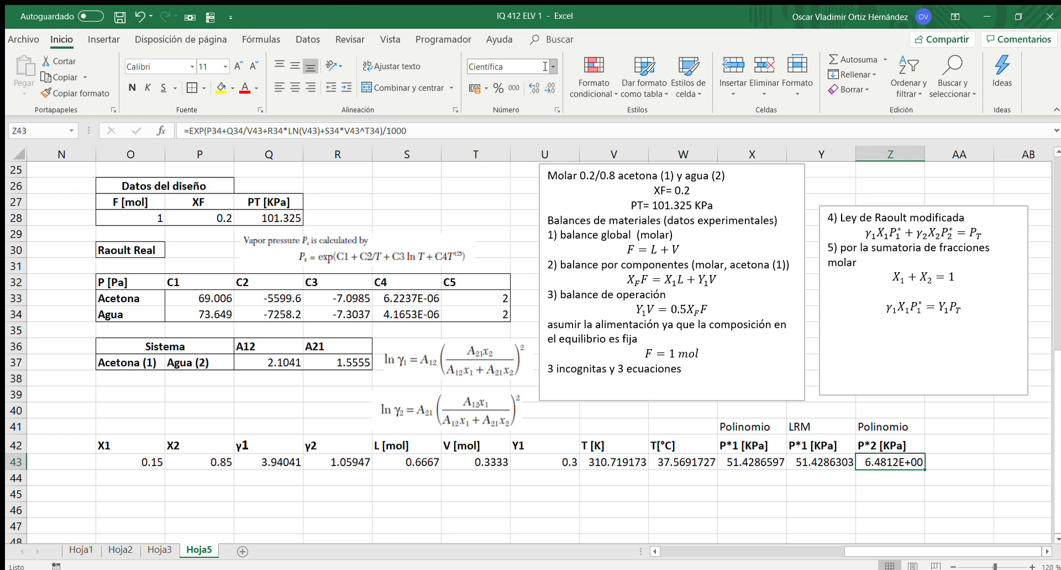
click(519, 110)
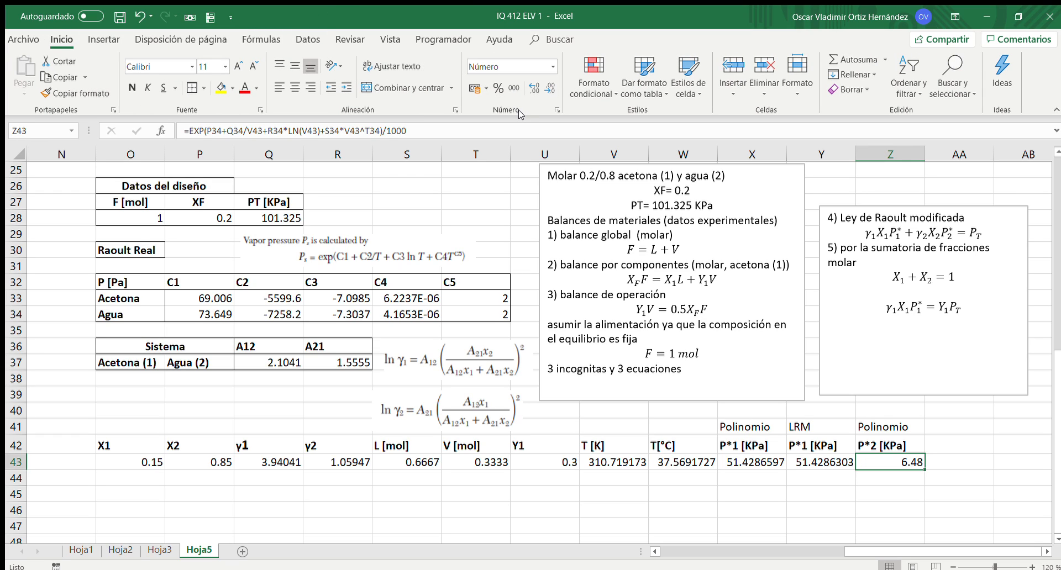
Add the header Y2 in AA42 and begin a formula in AA43.
key(Up)
key(Right)
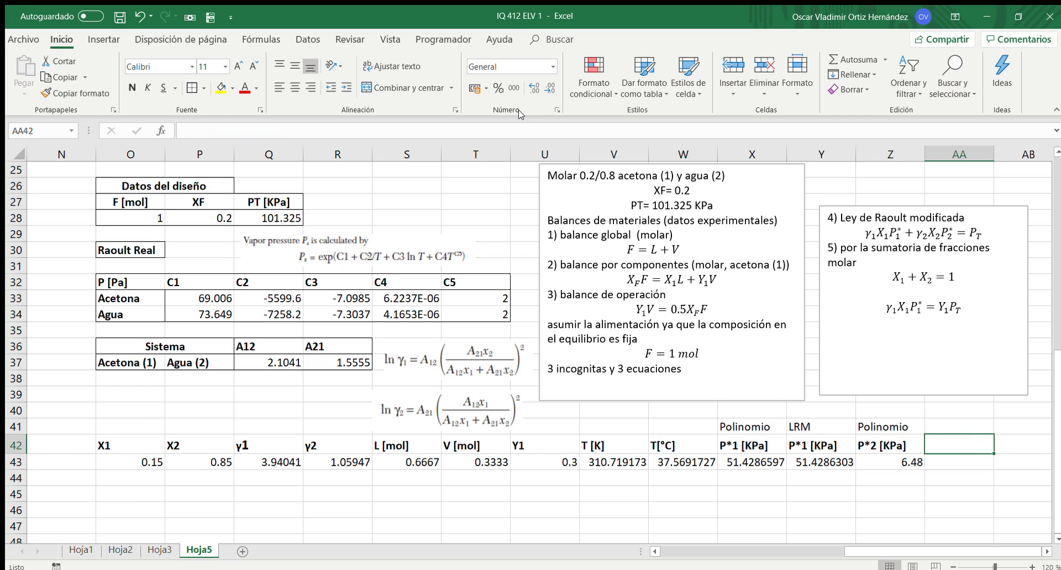
text(Y2)
key(Return)
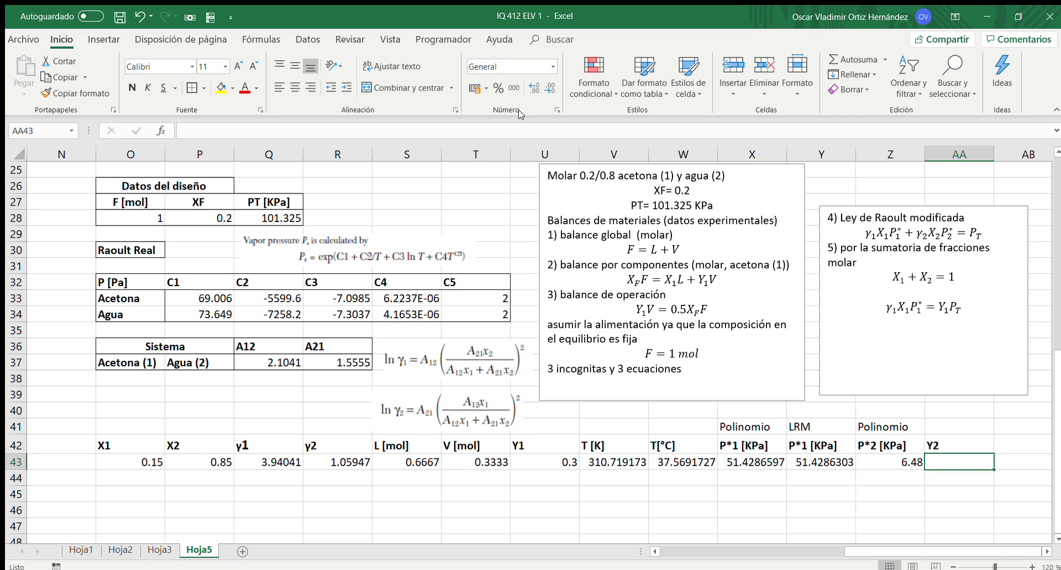
text(=)
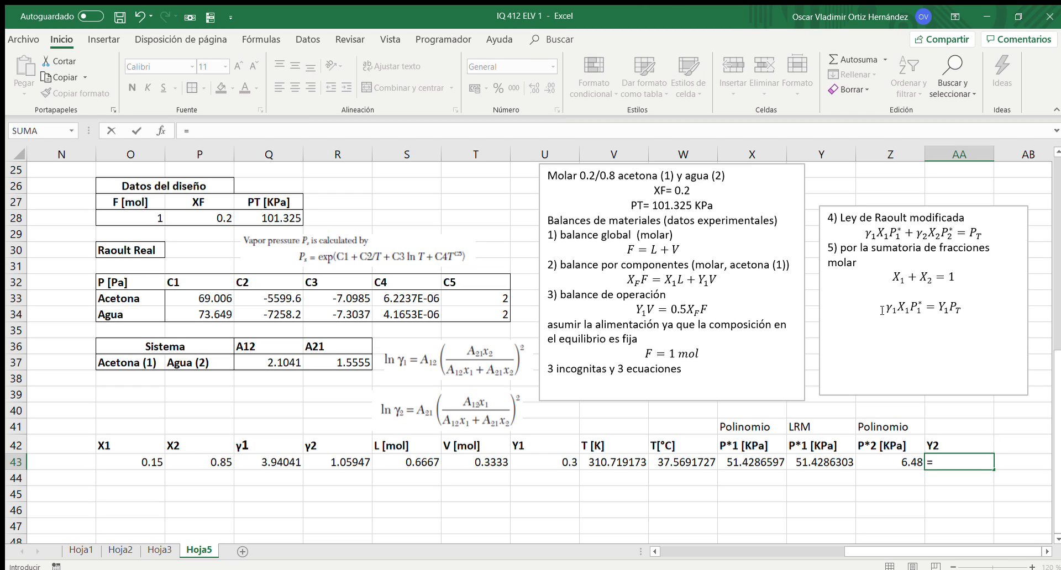
drag(962, 309, 890, 310)
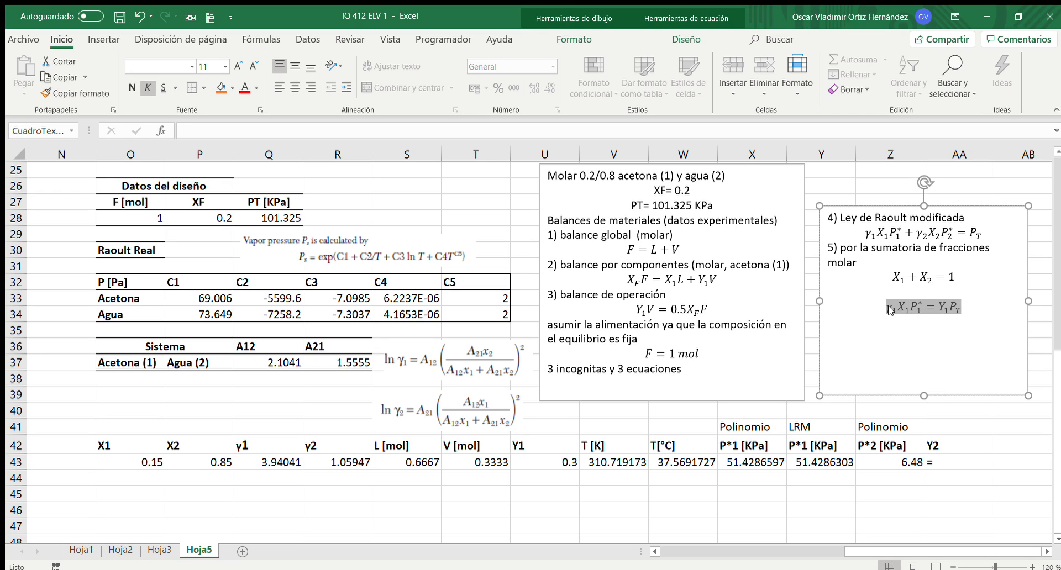
click(905, 329)
text(/)
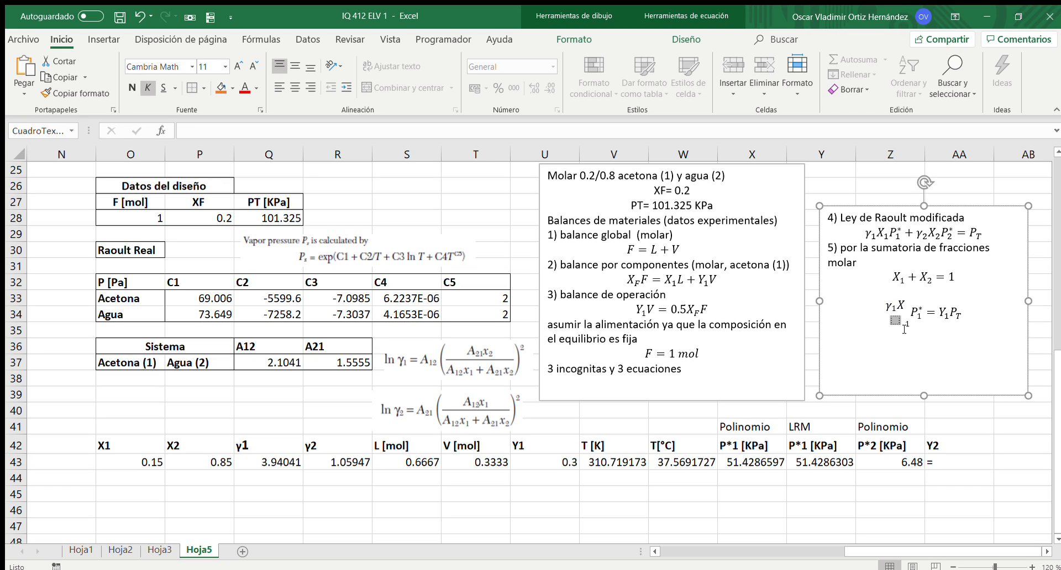
key(ctrl+z)
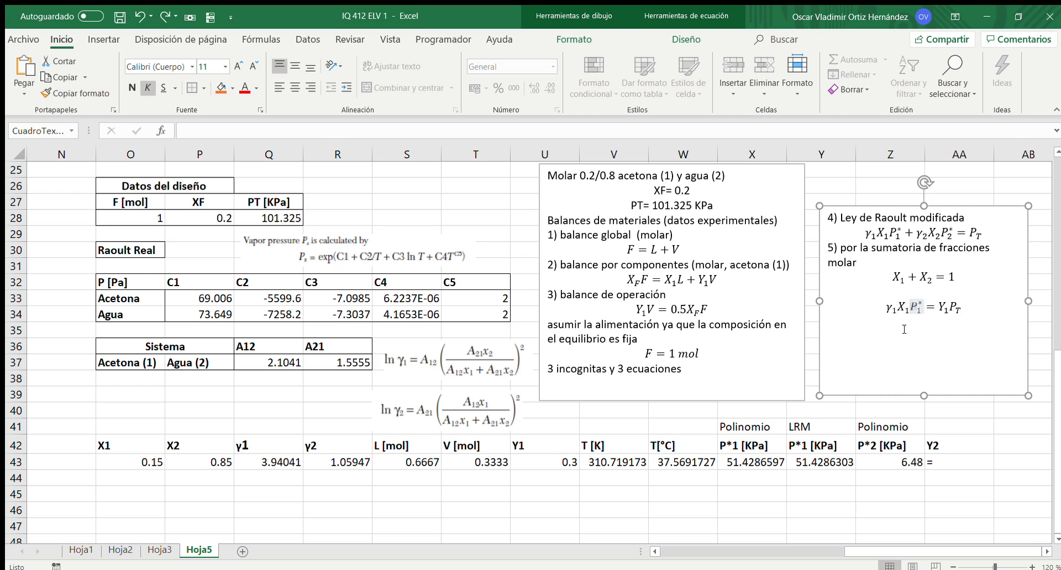
Add a second copy of the equation γ1X1P*1 = Y1PT on the line below it in the modified Raoult's law text box.
key(Right)
key(Right)
key(Right)
key(Right)
key(Right)
key(Right)
key(Right)
key(Right)
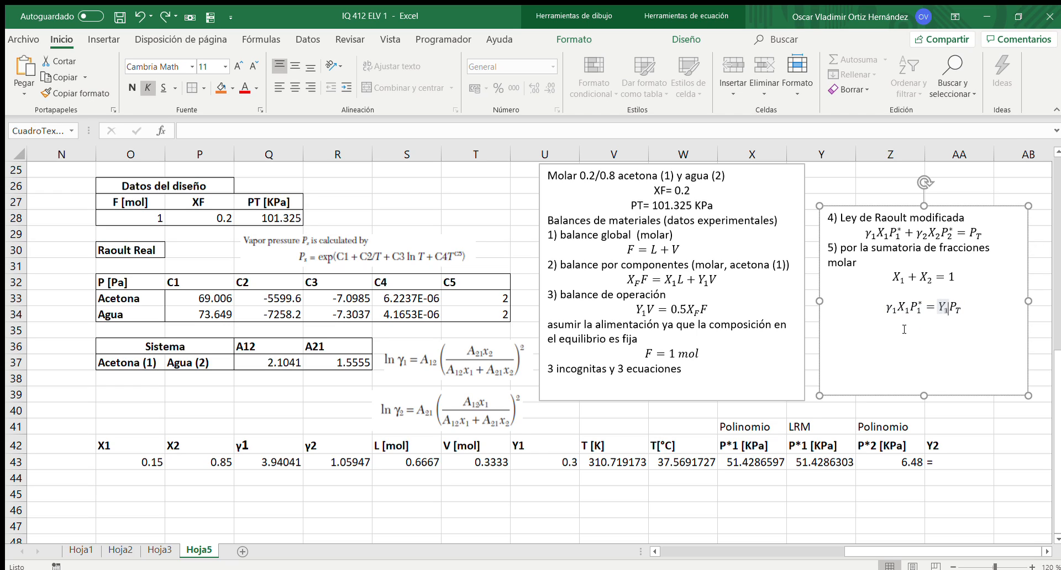
key(Right)
key(Right)
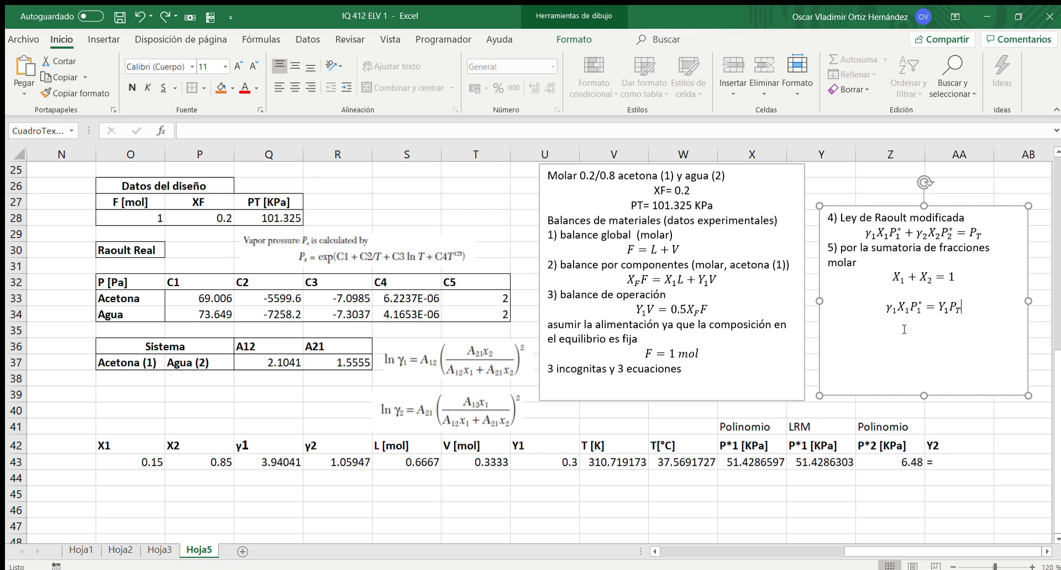
text(γ1X1P1* = Y1PT)
Replace the component subscripts in the copied equation with 2, giving γ2X2P*2 = Y2PT for water.
click(897, 325)
key(BackSpace)
text(2)
click(908, 330)
key(BackSpace)
text(2)
key(Right)
key(Right)
key(Right)
key(BackSpace)
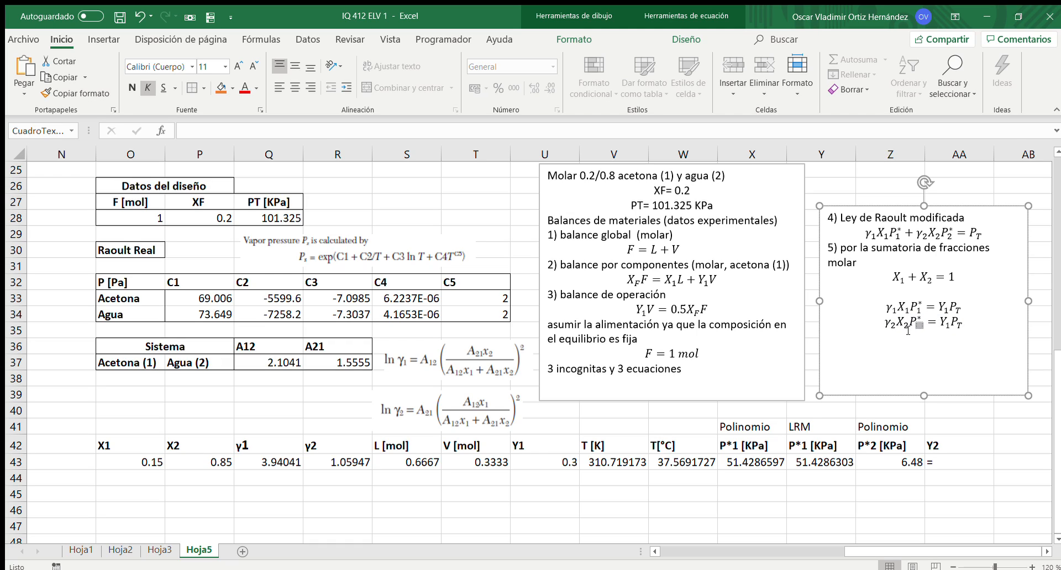
text(2)
key(Right)
key(Right)
key(Right)
key(BackSpace)
text(2)
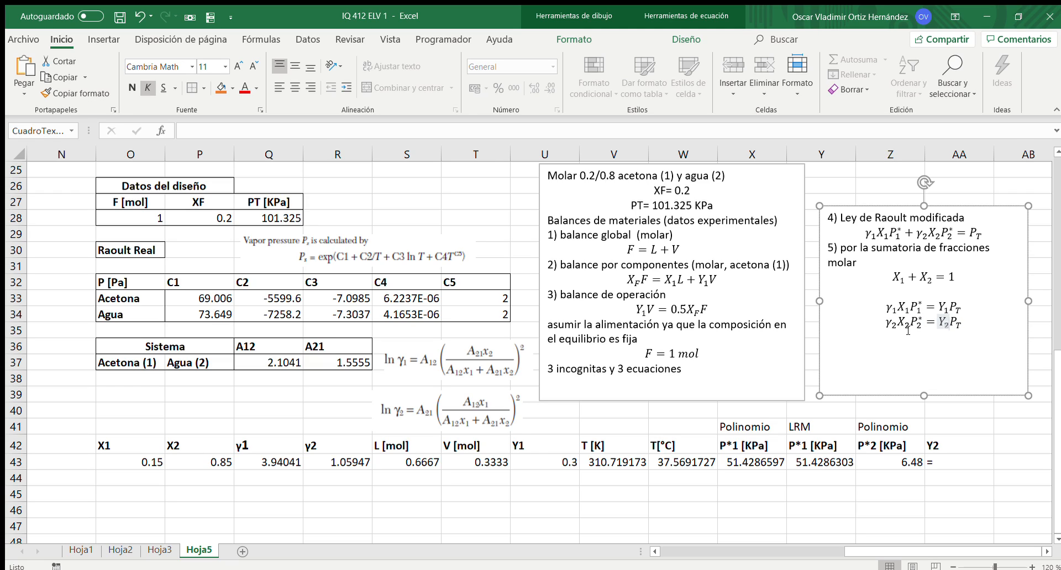
Continue the Y2 formula in AA43 with water's activity coefficient and liquid fraction as =(R43*P43*.
click(970, 457)
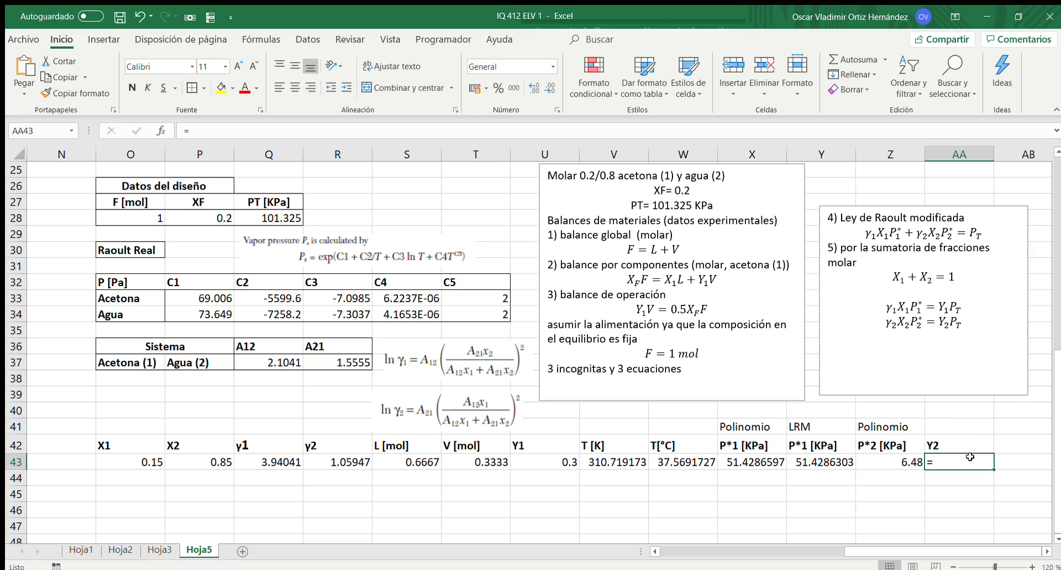
double_click(972, 458)
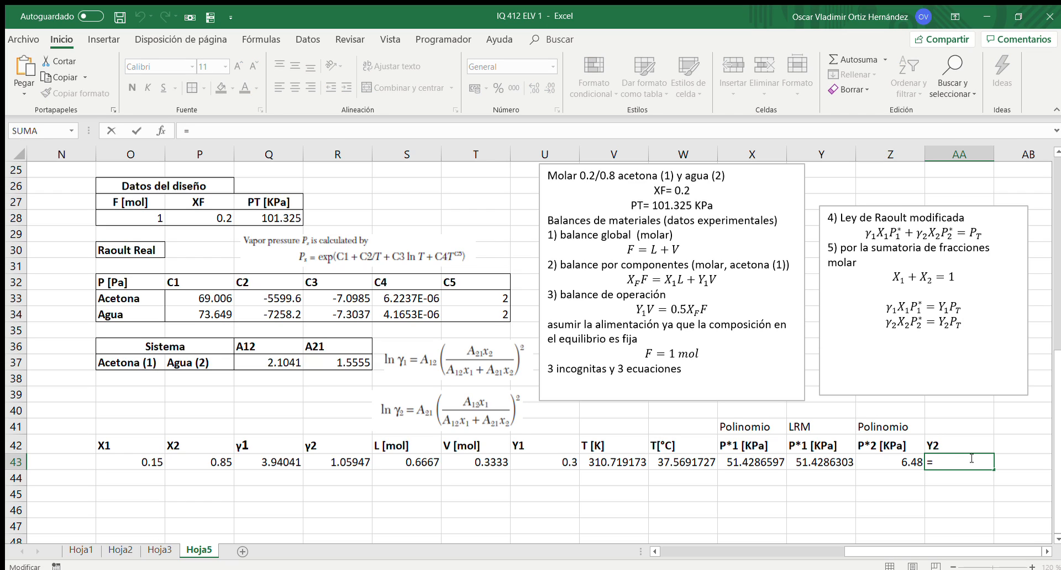
text(()
click(328, 460)
text(*)
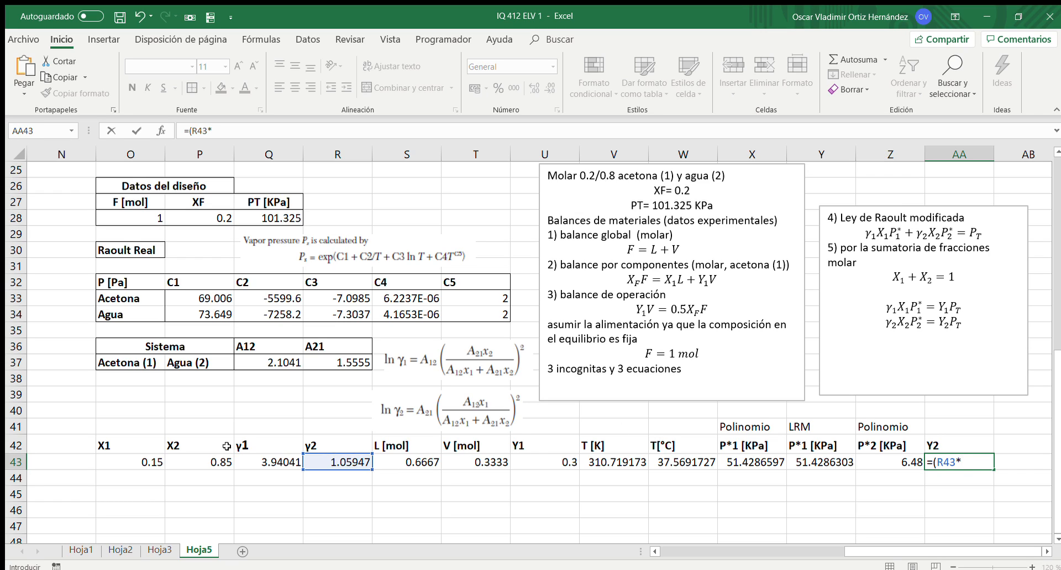
click(191, 458)
text(*)
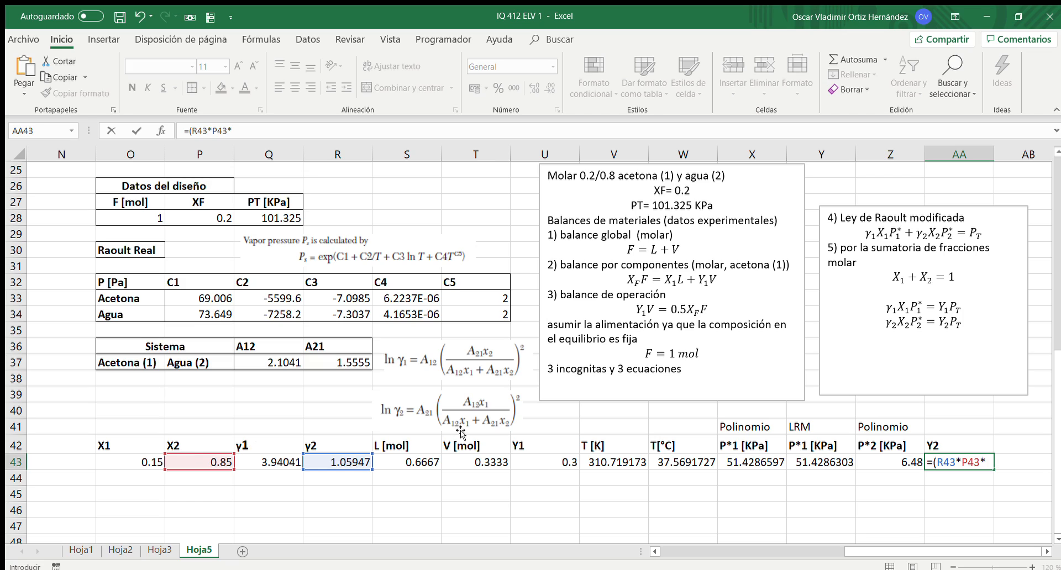
Complete the Y2 formula in AA43 as =(R43*P43*Z43/Q28).
click(901, 461)
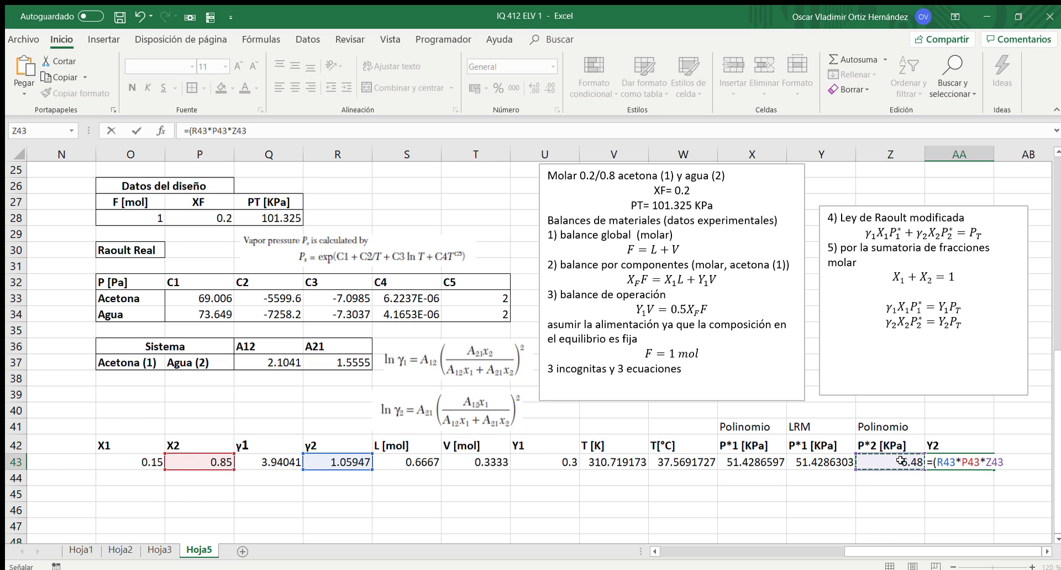
text(/)
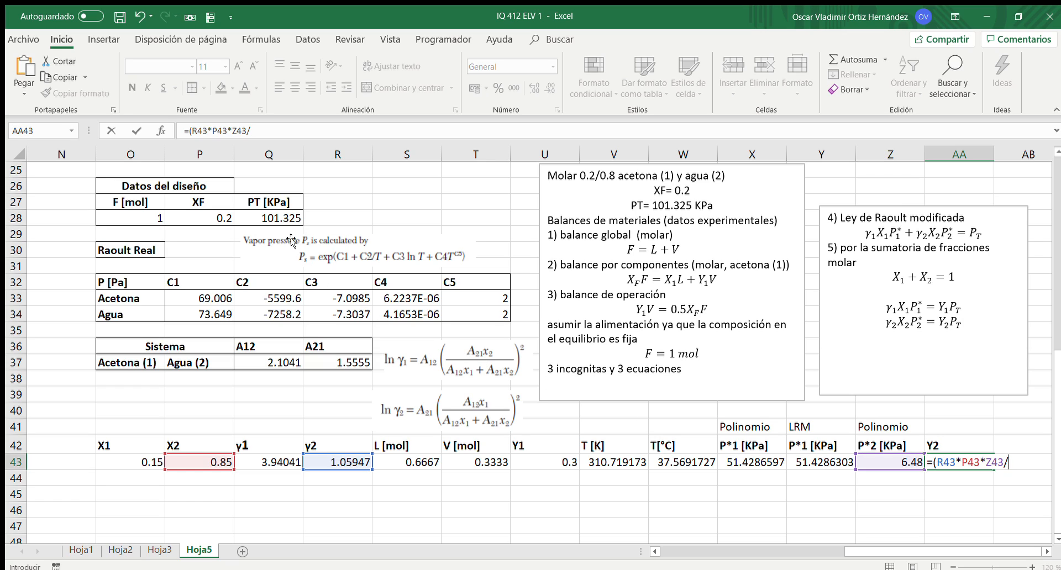
click(284, 217)
text())
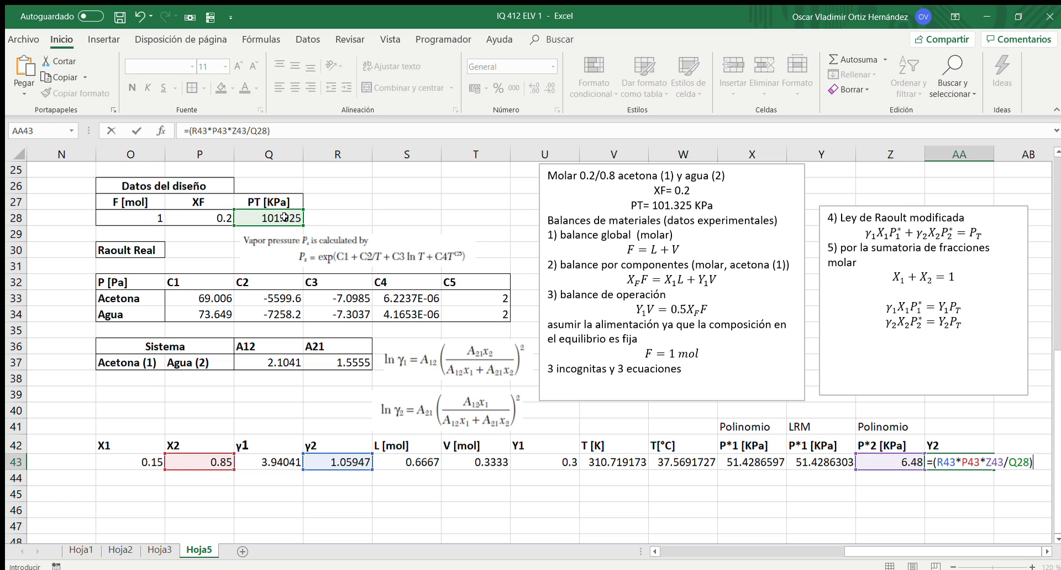
key(Return)
Add the header "Y1 + Y2" in AB42, beside the Y2 column.
key(Up)
key(Up)
key(Right)
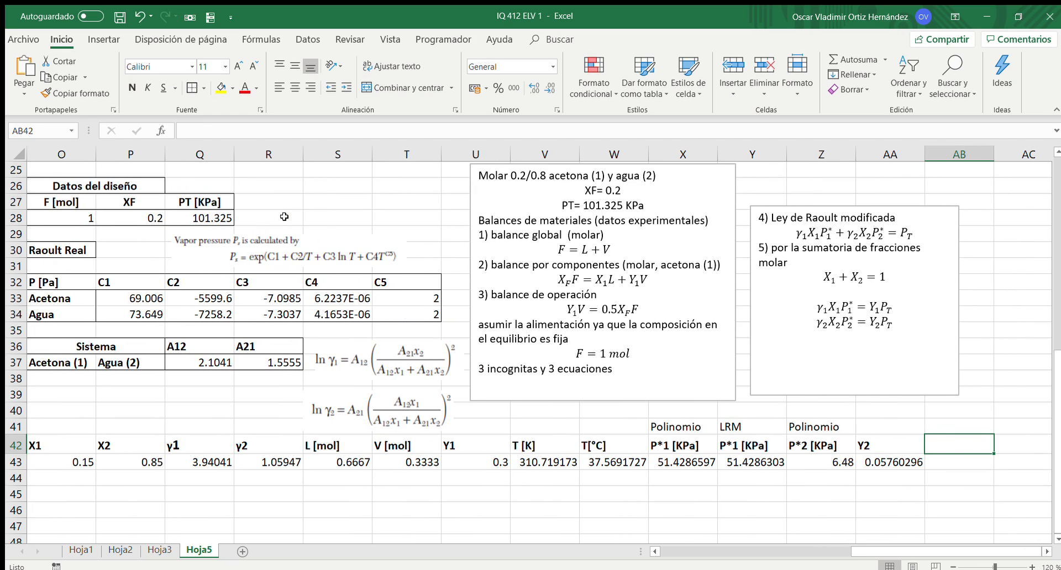
text(Y)
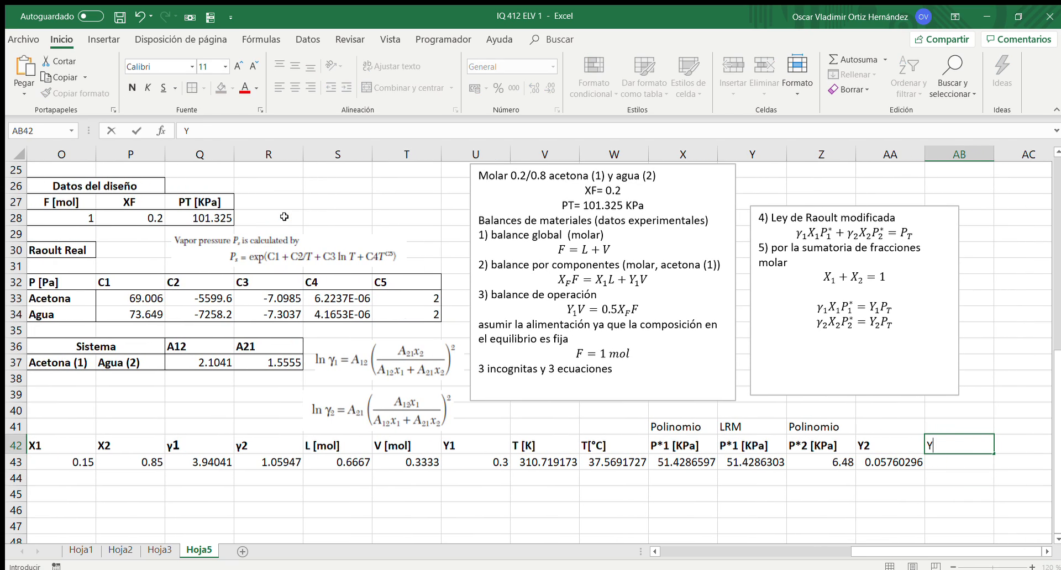
text(1 + Y2)
key(Return)
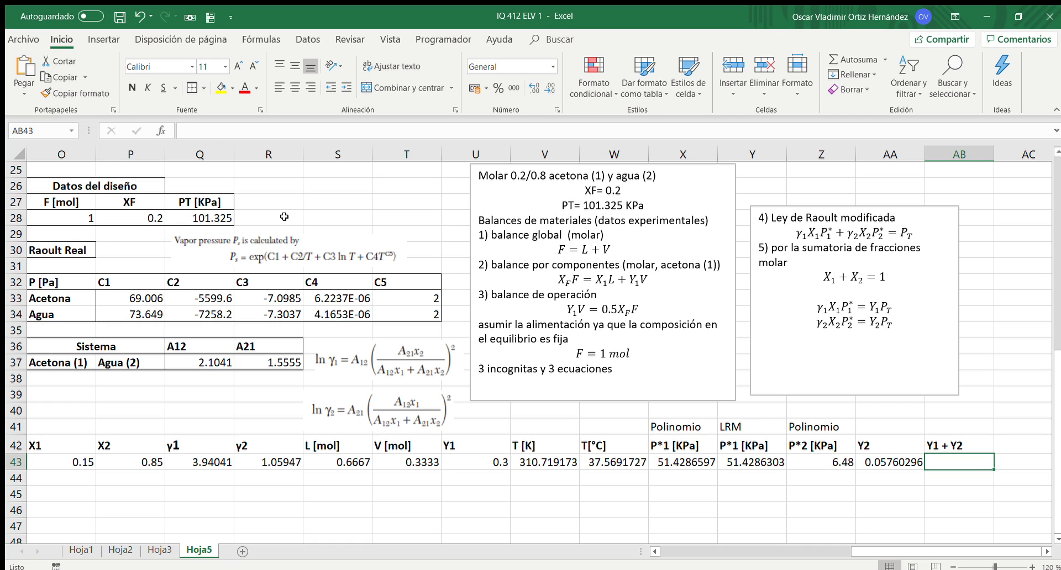
Sum the two vapor fractions in AB43 with the formula =U43+AA43.
text(=)
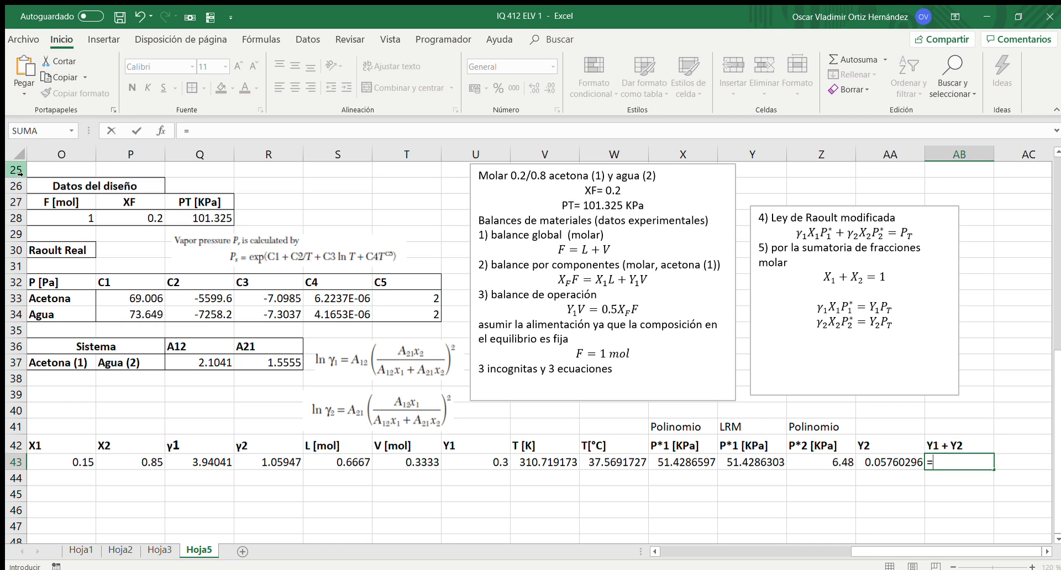
click(485, 457)
text(+)
click(861, 458)
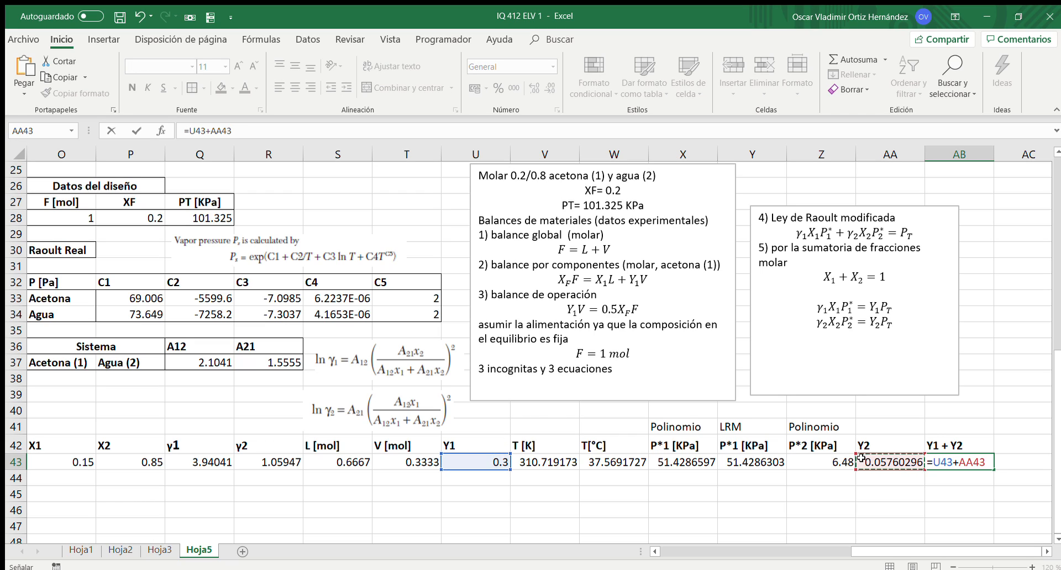
key(Return)
key(Up)
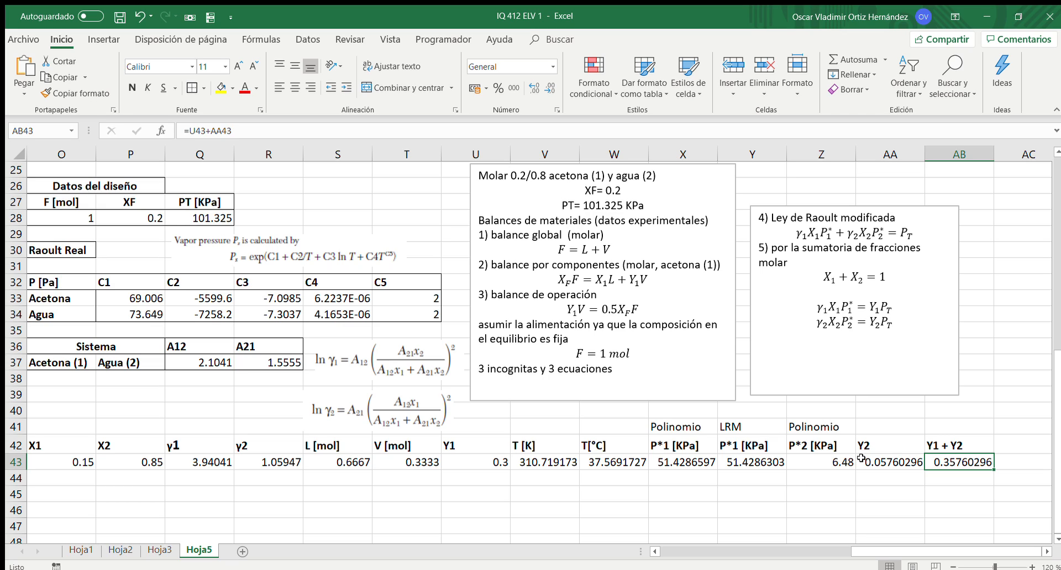
Check the cell references used by the row 43 formulas, from Y1 + Y2 back to γ2.
key(Left)
key(Left)
key(Left)
key(Left)
key(Left)
key(Left)
key(Left)
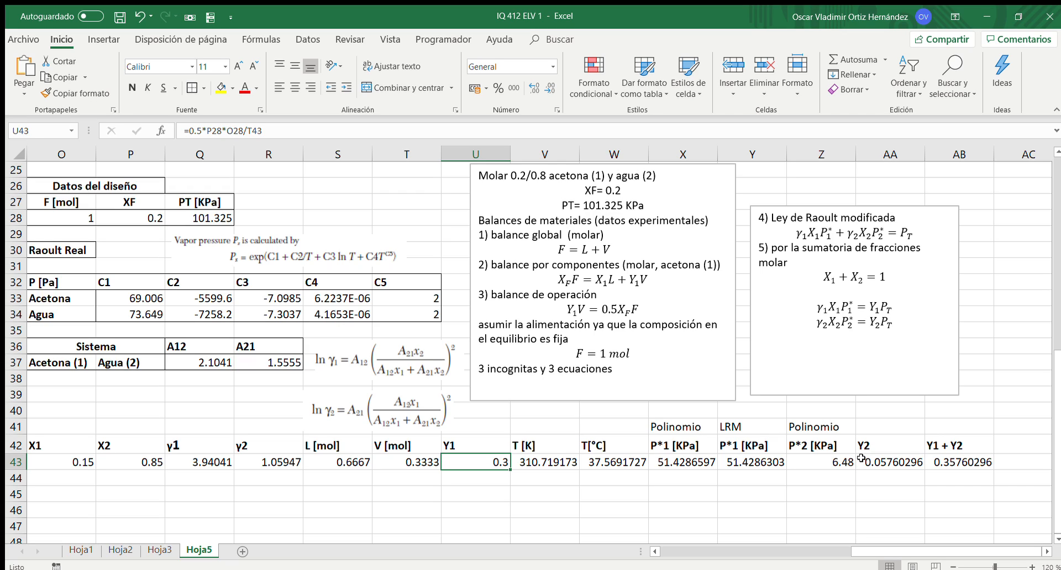
key(Left)
key(Left)
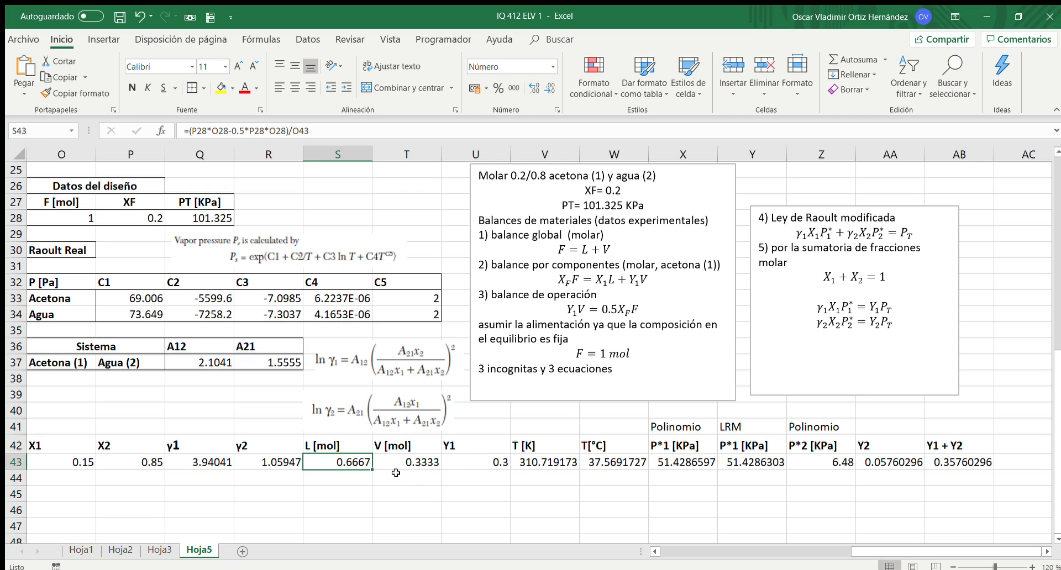
click(276, 459)
key(Up)
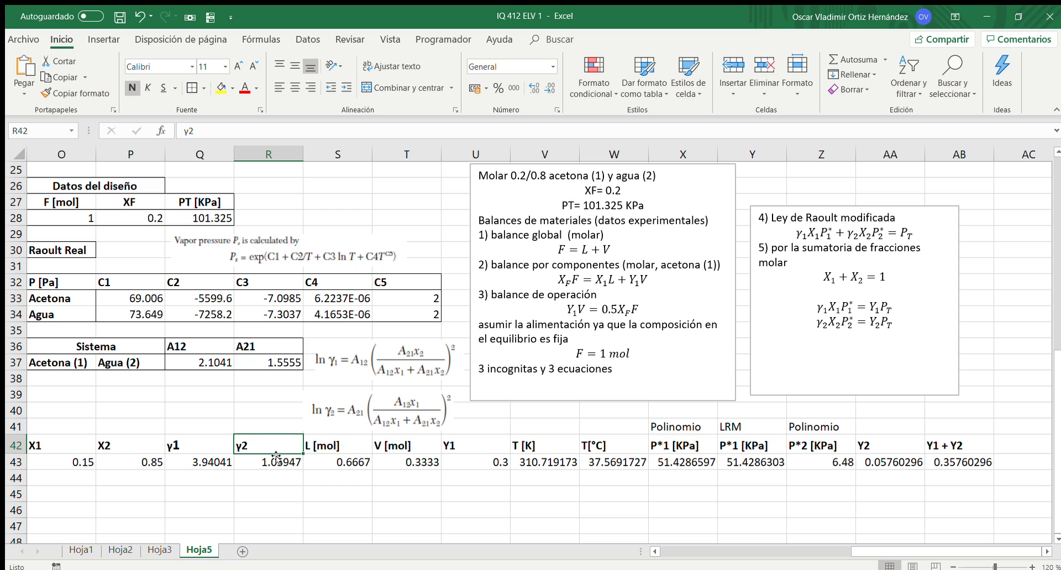
double_click(276, 460)
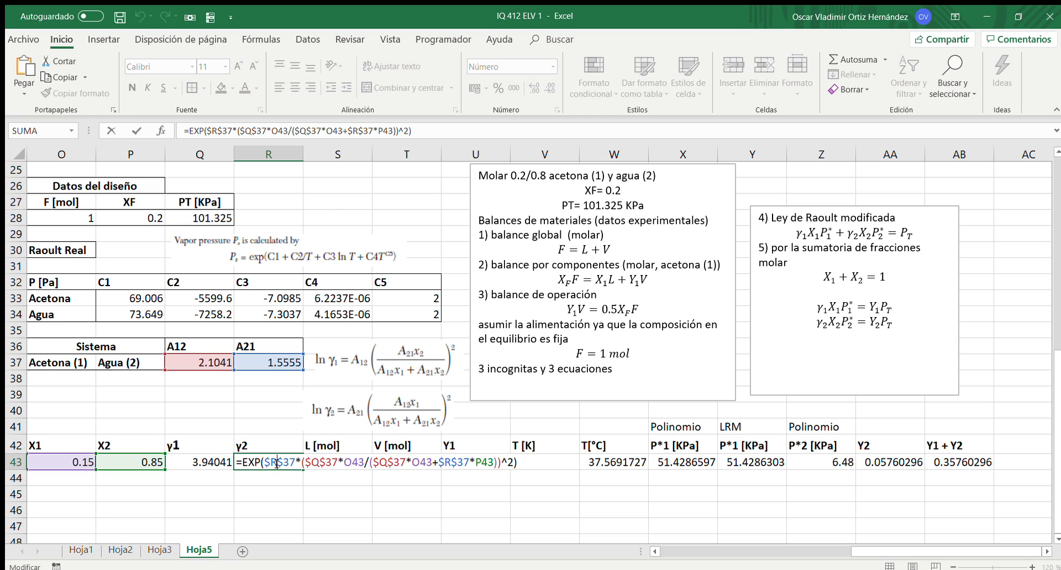
key(Return)
Make the feed references absolute in the L formula in S43: =($P$28*$O$28-0.5*$P$28*$O$28)/O43.
double_click(334, 455)
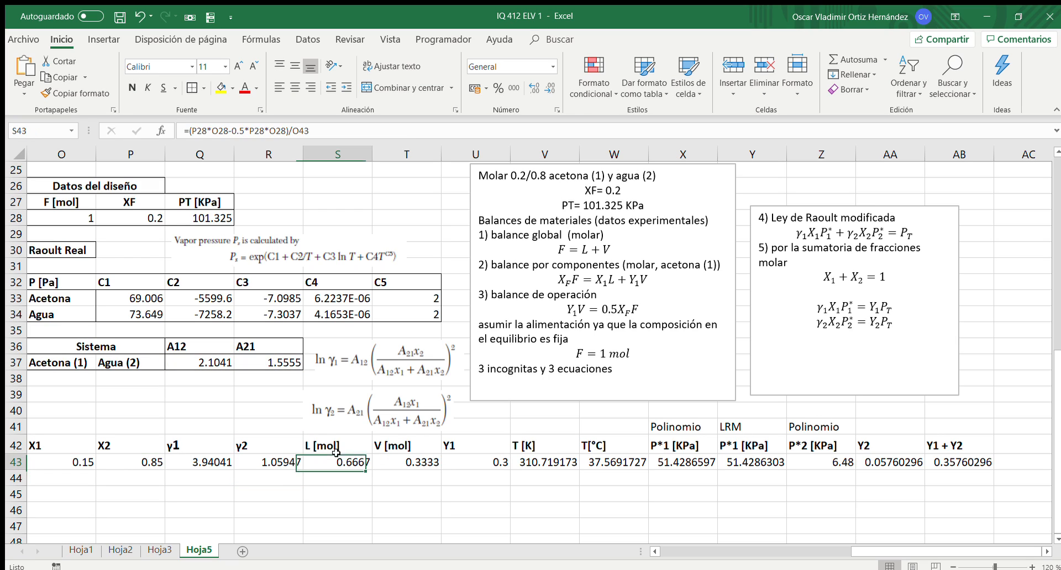
double_click(336, 460)
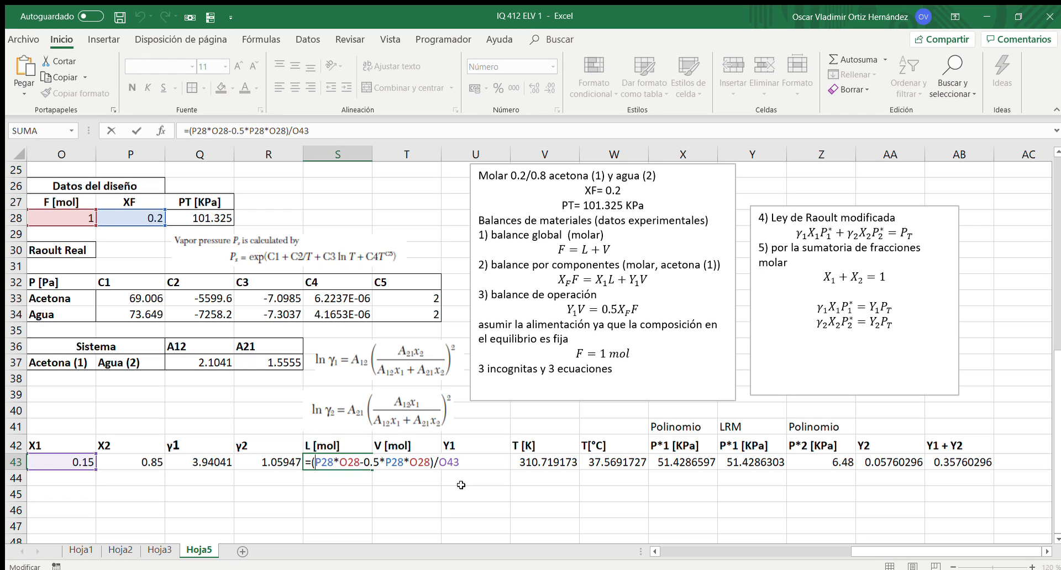
text($)
key(Right)
text($P)
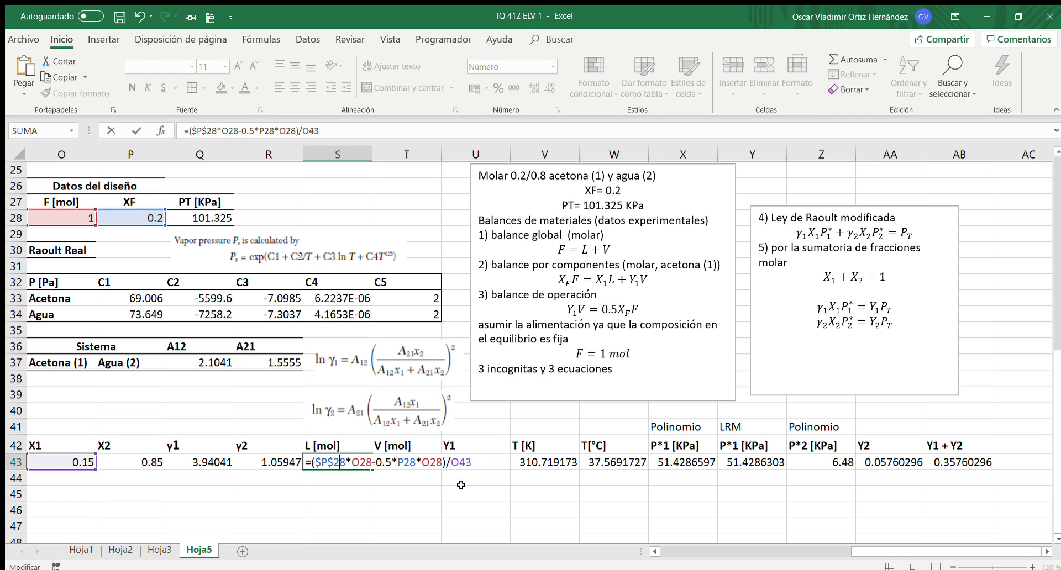
text($)
key(Right)
text($P$)
key(Right)
text($)
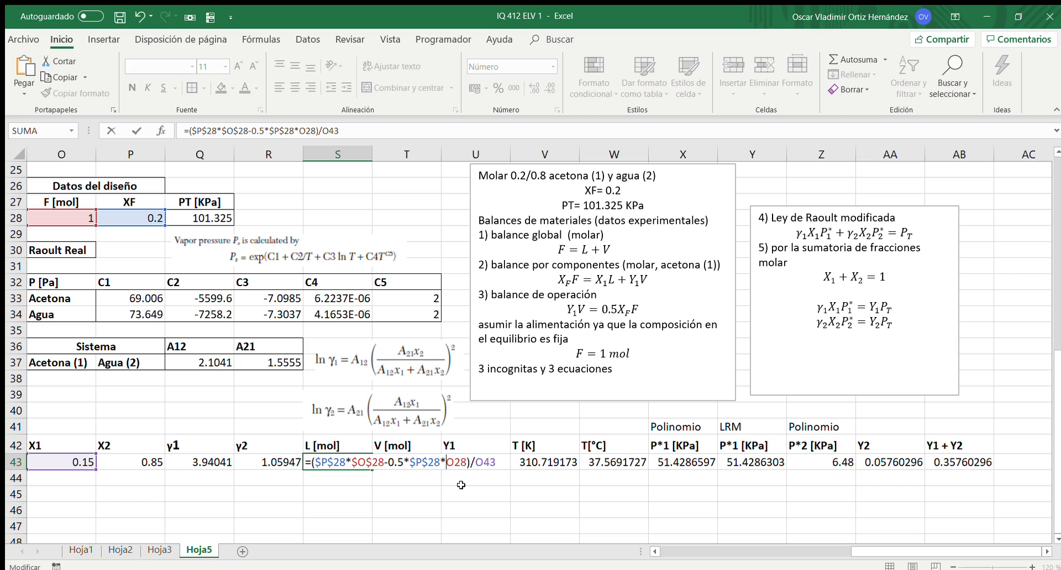
key(Right)
text($)
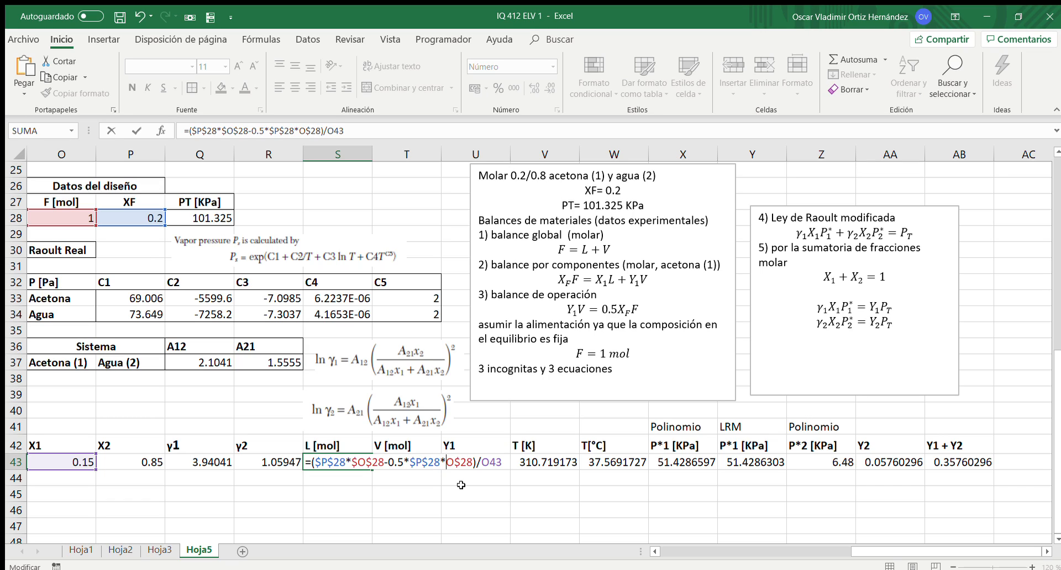
key(Return)
click(437, 467)
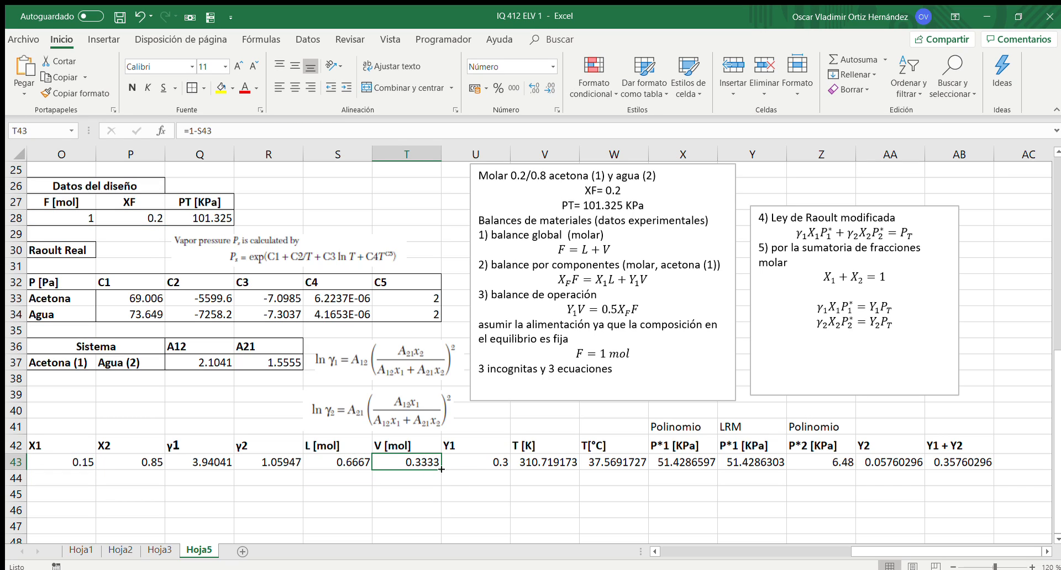
double_click(368, 465)
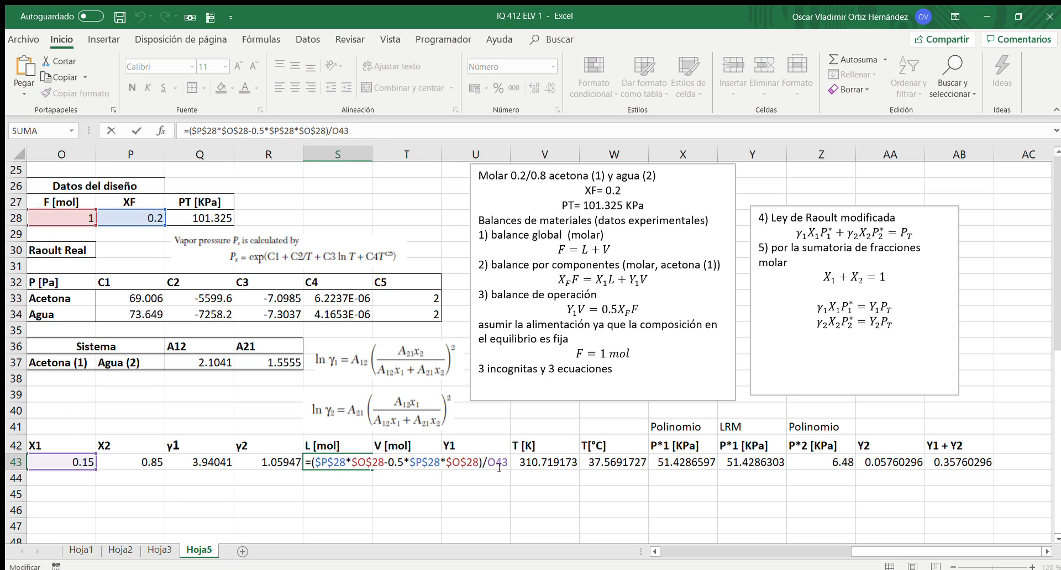
key(Return)
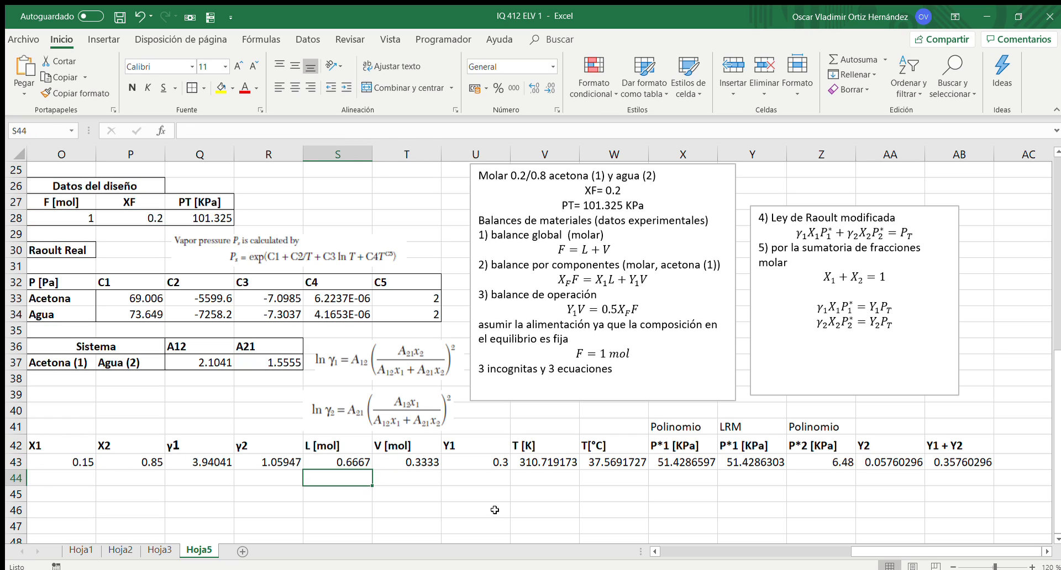
double_click(423, 464)
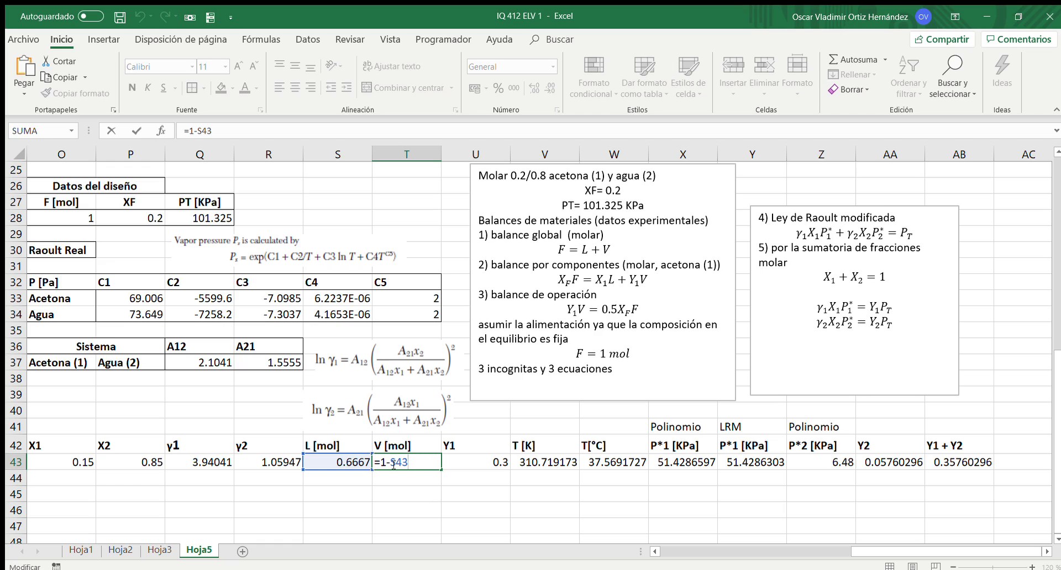
text($S$)
key(BackSpace)
key(BackSpace)
key(ctrl+Return)
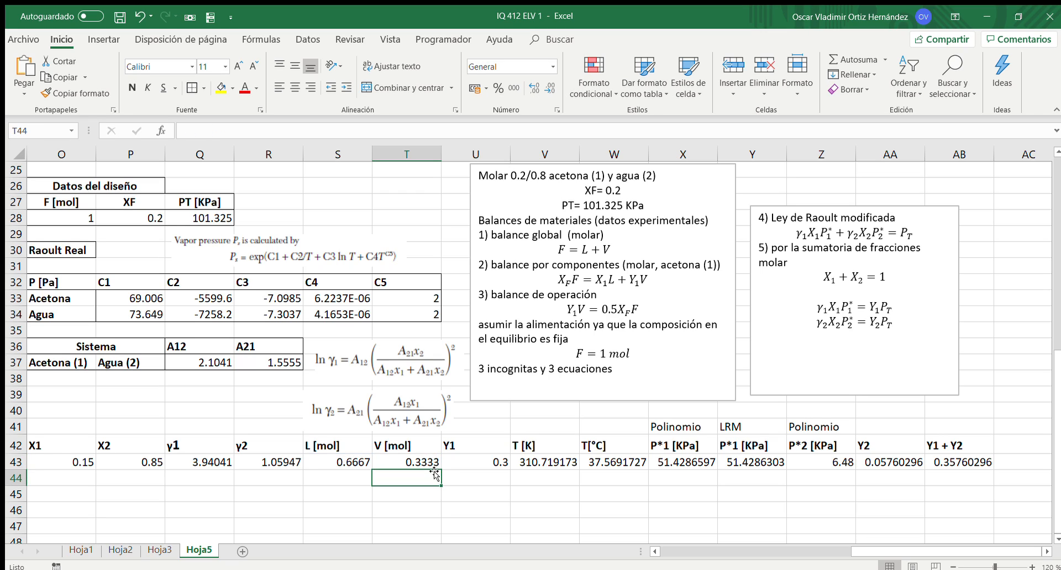
Make the feed references absolute in the Y1 formula in U43: =0.5*$P$28*$O$28/T43.
key(Right)
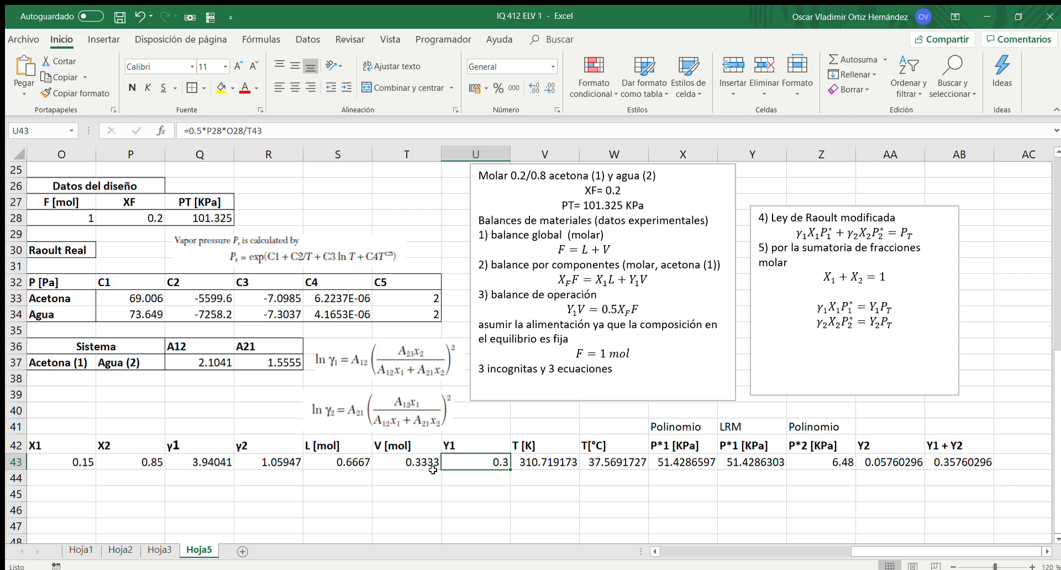
double_click(482, 462)
text($)
key(Right)
text($P$)
key(Right)
key(Return)
key(Up)
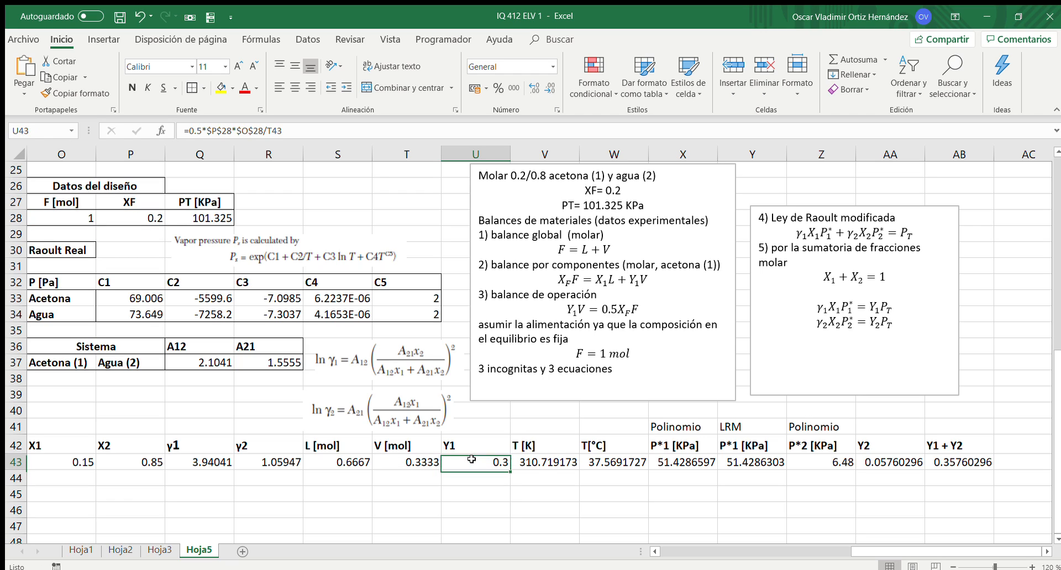
Make the acetone C1, C2 and C3 references absolute ($P$33, $Q$33, $R$33) in the polynomial P*1 formula in X43.
key(Right)
key(Right)
key(Left)
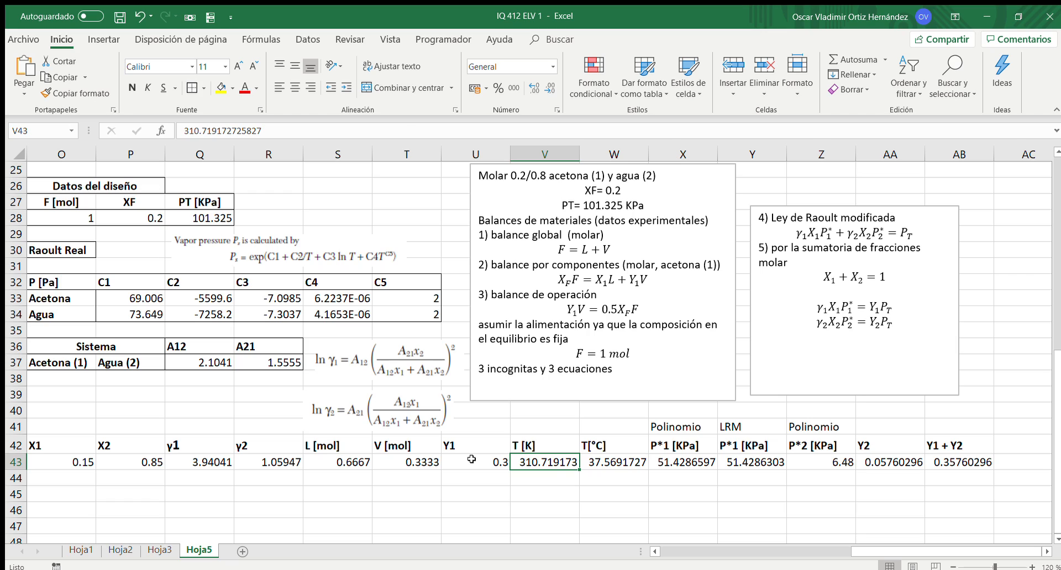
key(Right)
key(Right)
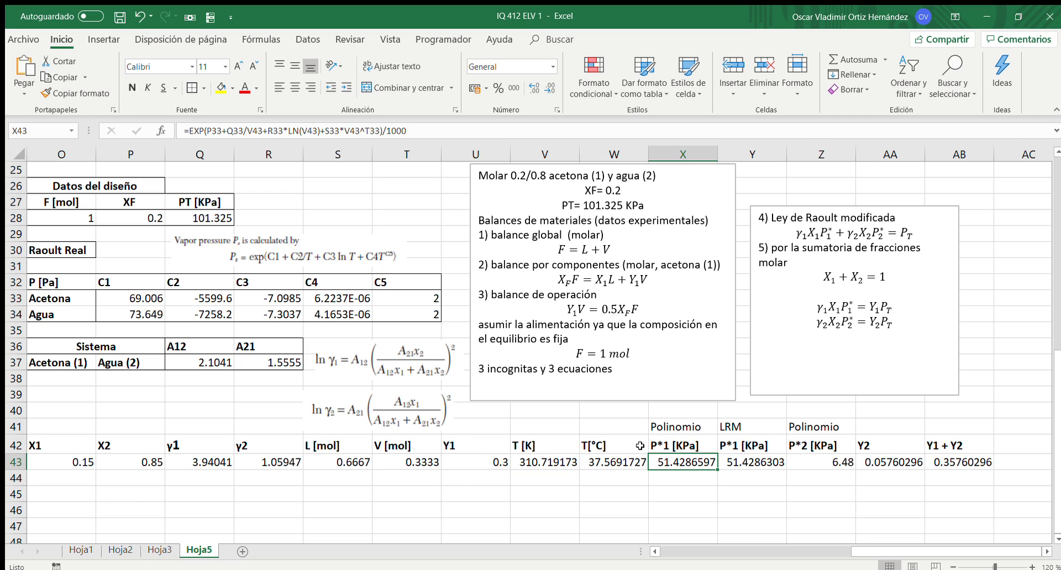
double_click(663, 463)
click(685, 463)
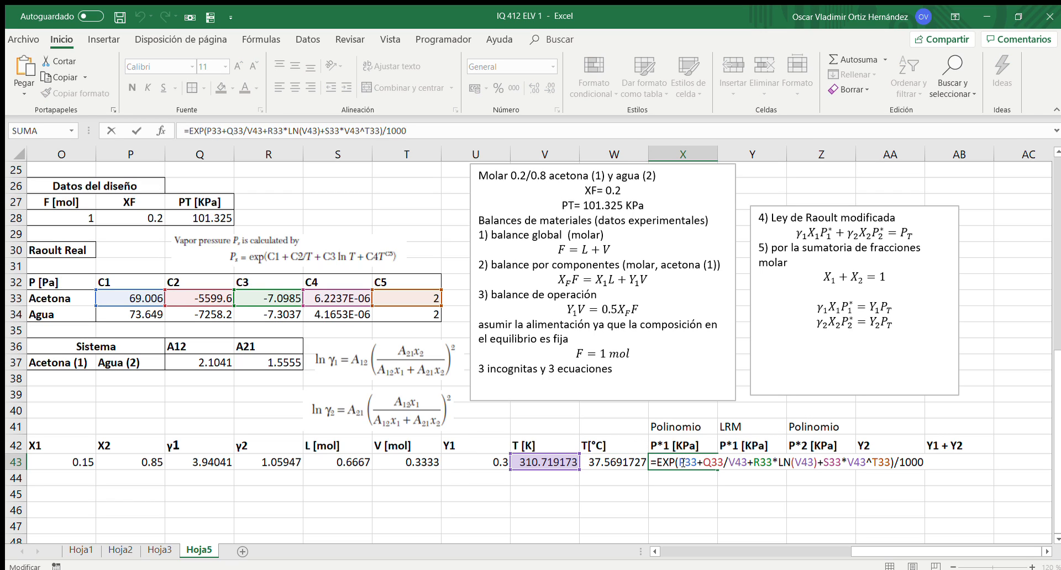
key(F4)
text($P)
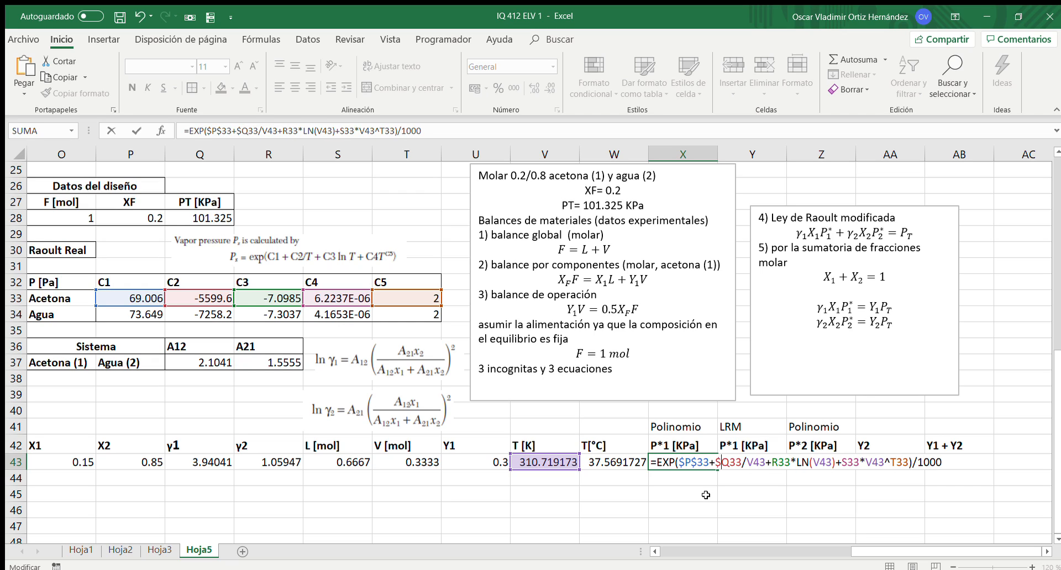
text($)
key(Right)
key(Right)
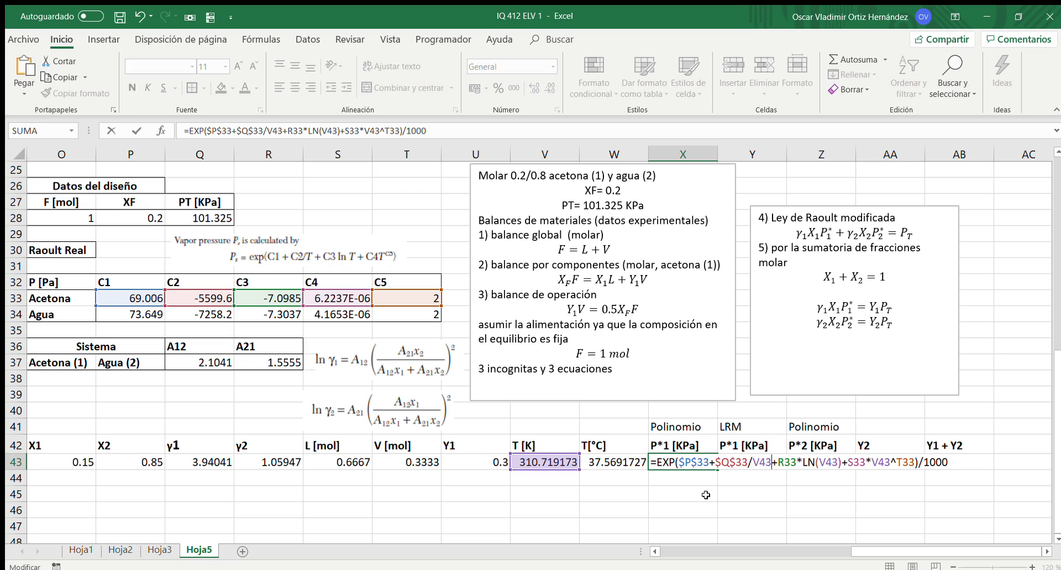
text($)
key(Right)
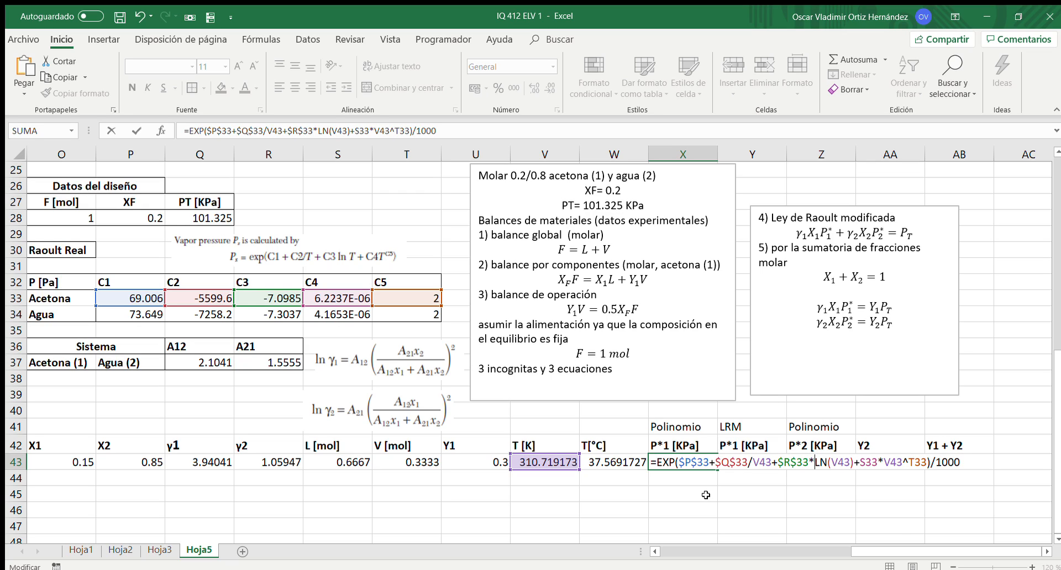
Make the acetone C4 and C5 references absolute ($S$33, $T$33) in the X43 formula and commit it.
text($)
key(Right)
text($P$)
key(Right)
text($)
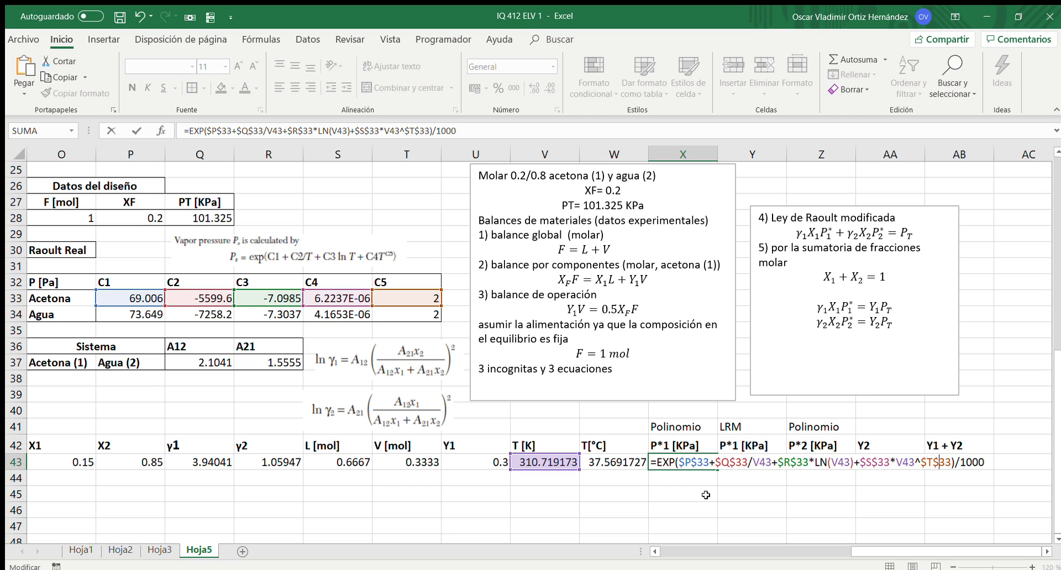
key(Return)
key(Up)
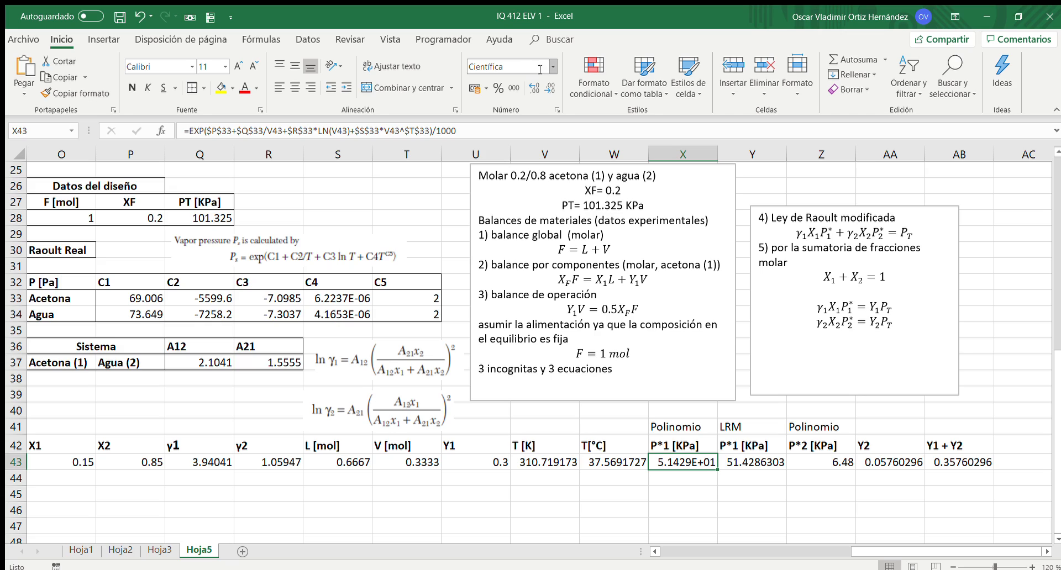
Change the number format of the polynomial P*1 value in X43 to Número with two decimals.
key(ctrl+shift+1)
key(Right)
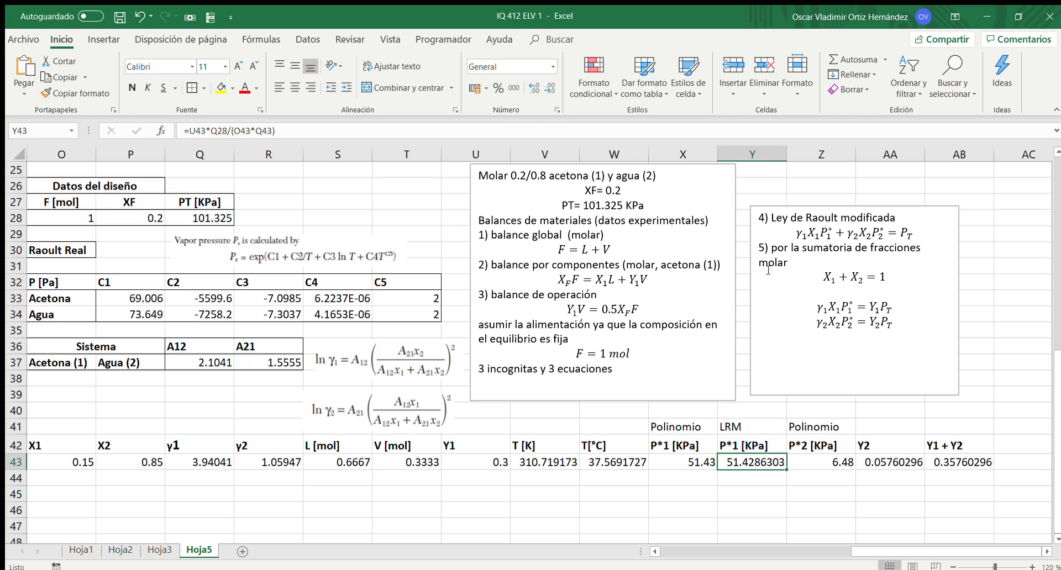
key(Left)
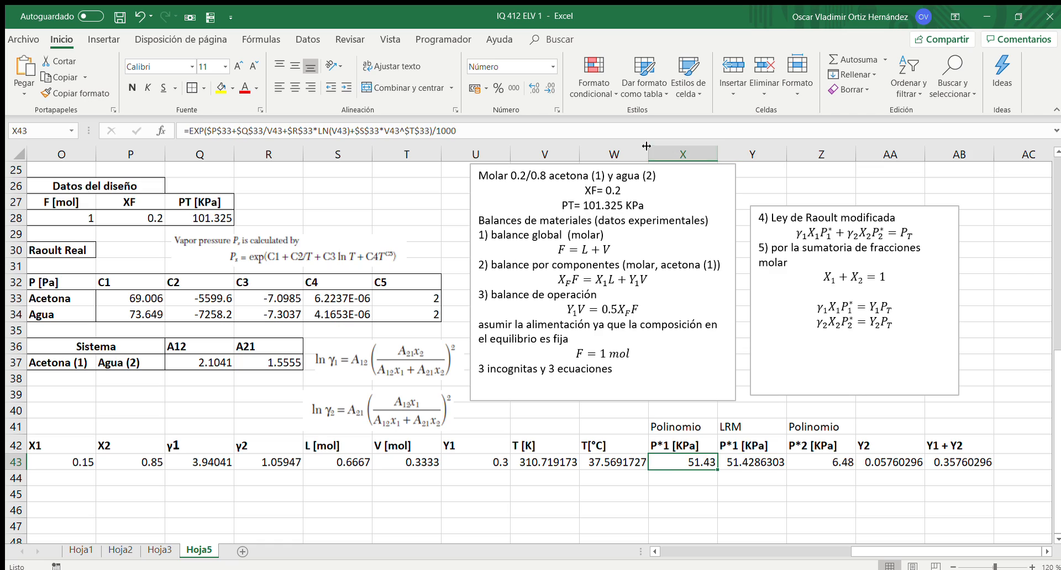
Show the polynomial P*1 value in X43 with five decimals.
click(534, 87)
click(535, 87)
click(535, 88)
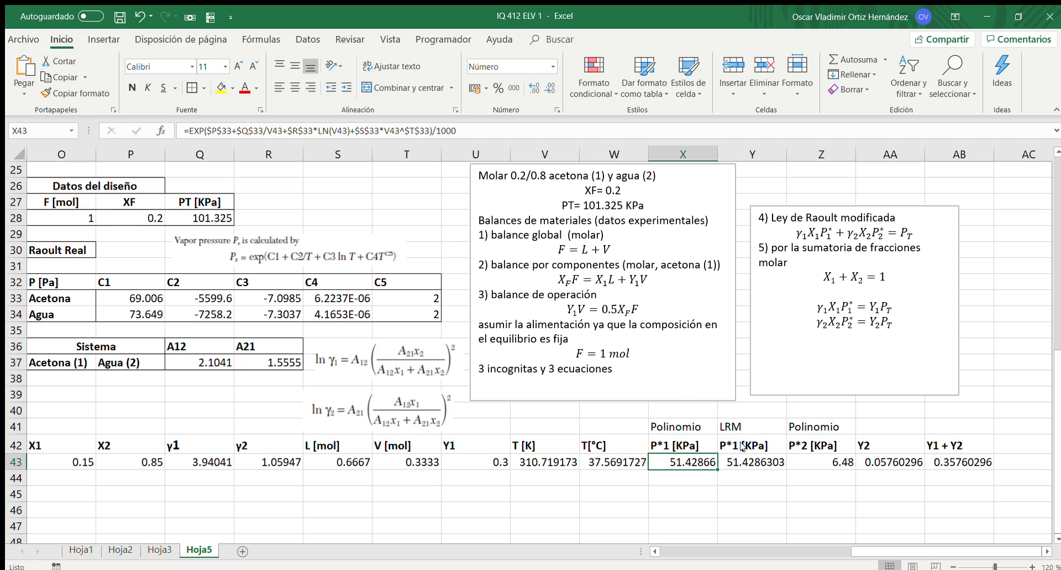
Make the total pressure reference absolute in the LRM P*1 formula in Y43: =U43*$Q$28/(O43*Q43).
click(744, 462)
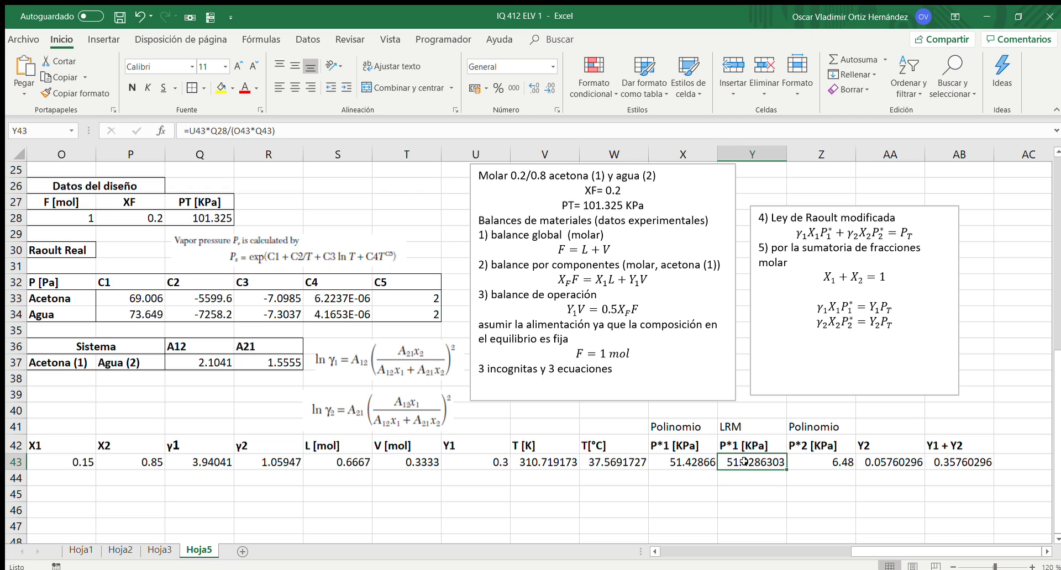
double_click(744, 462)
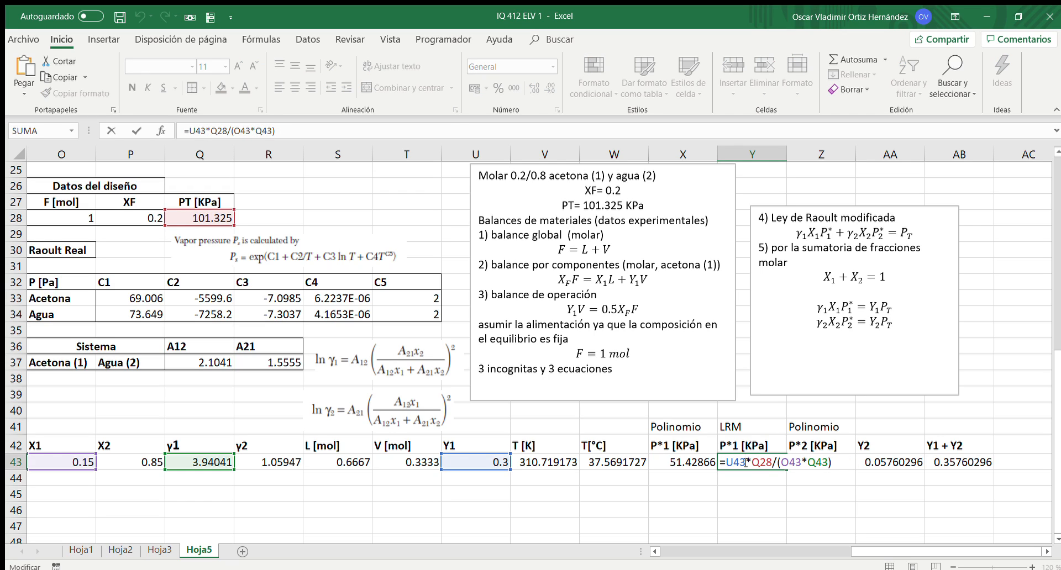
key(Right)
text($Q$)
key(Return)
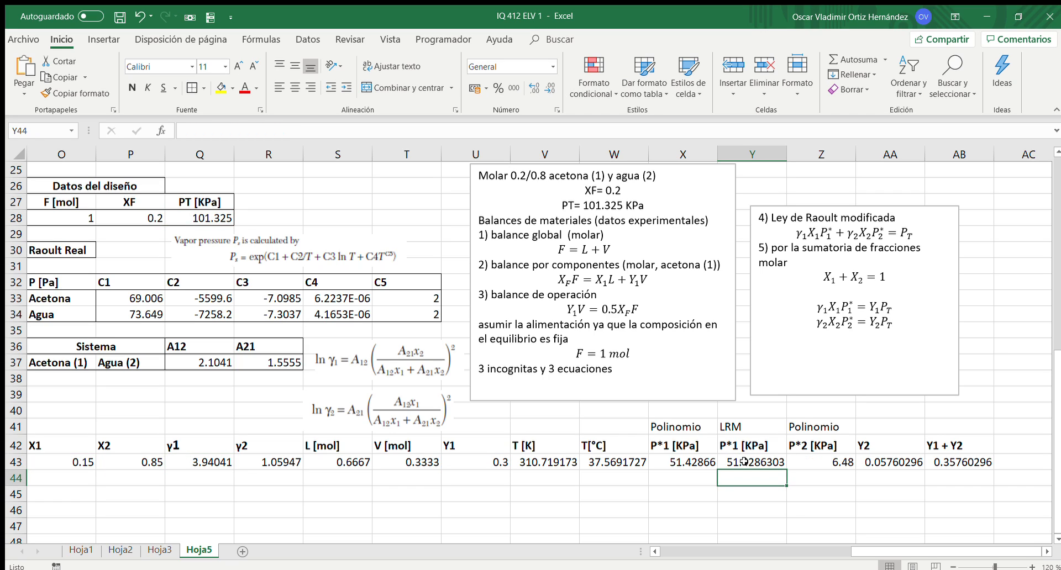
Show the LRM P*1 value in Y43 with five decimals.
click(745, 462)
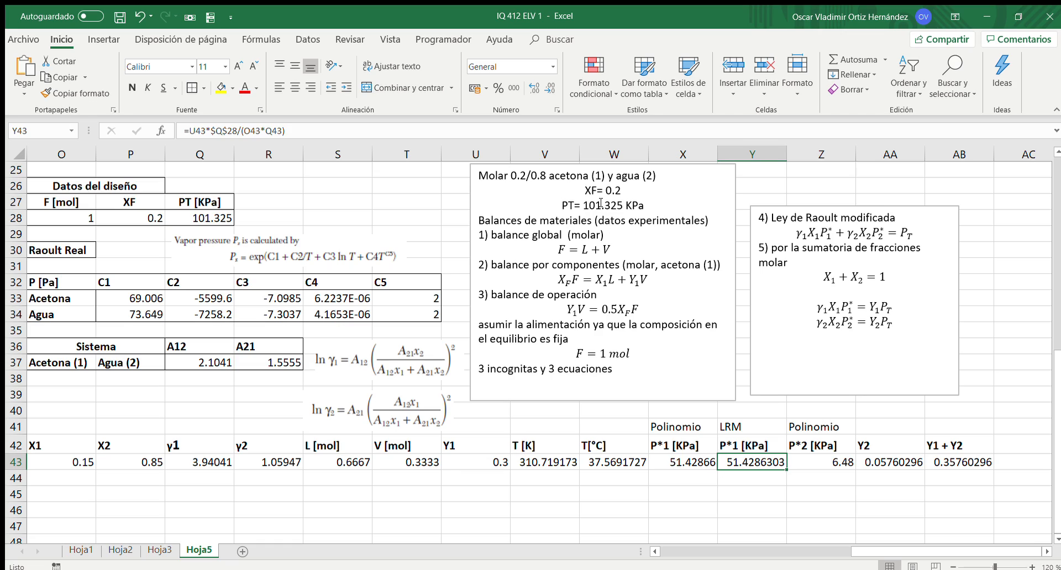
click(550, 88)
click(550, 88)
Make the water C1 and C2 references absolute ($P$34, $Q$34) in the polynomial P*2 formula in Z43.
click(822, 459)
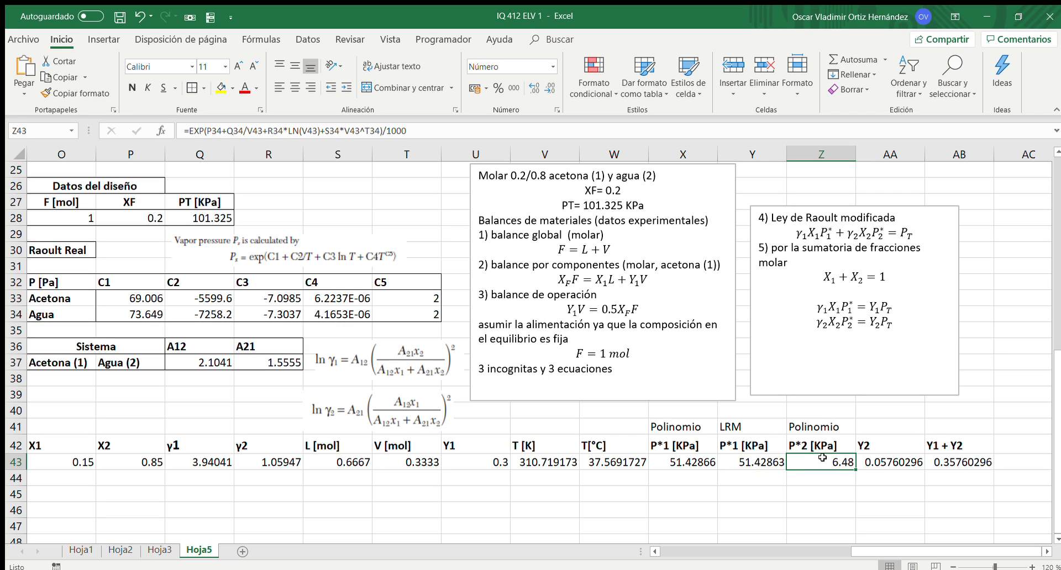
double_click(823, 459)
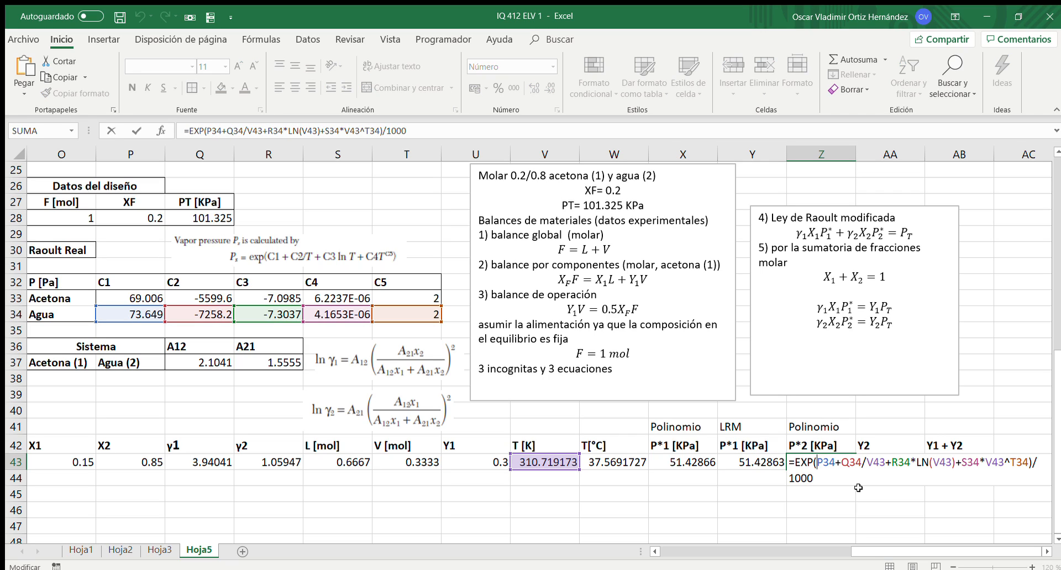
key(F4)
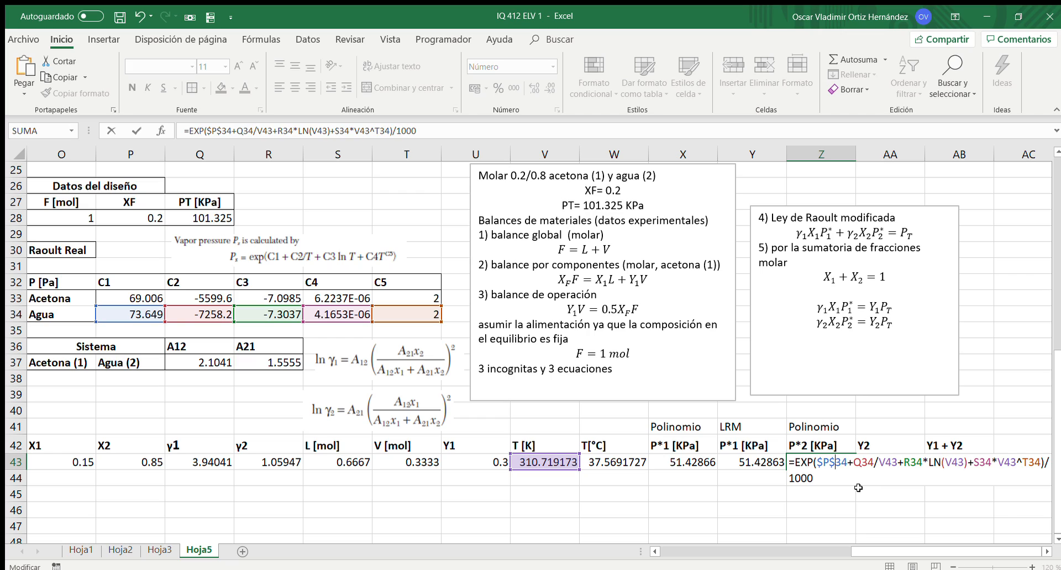
key(Right)
key(Right)
key(F4)
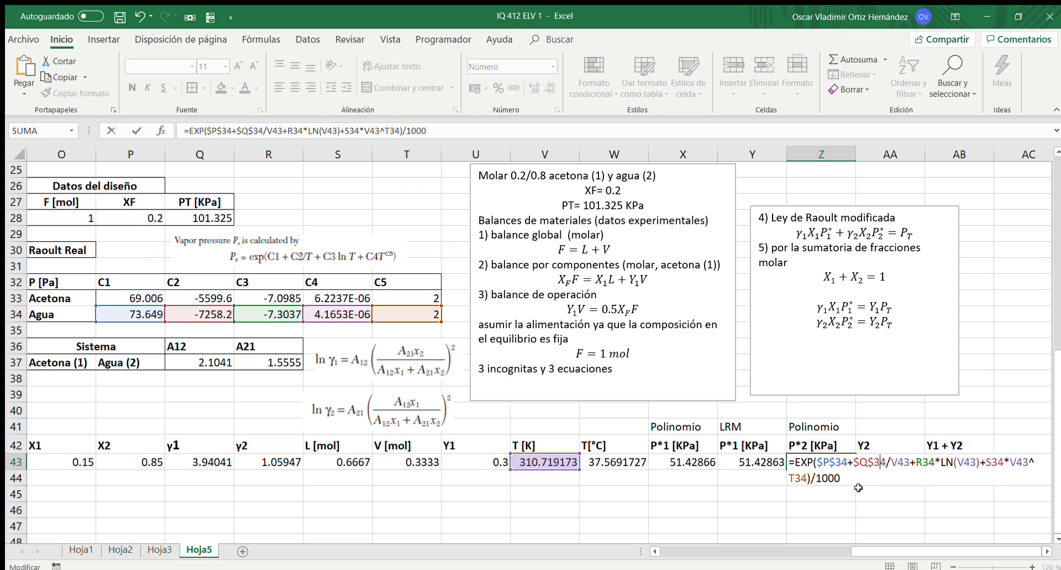
Make the water C3, C4 and C5 references in the Z43 formula absolute and commit it.
key(Right)
key(Right)
key(Right)
key(Right)
key(Right)
key(Right)
key(F4)
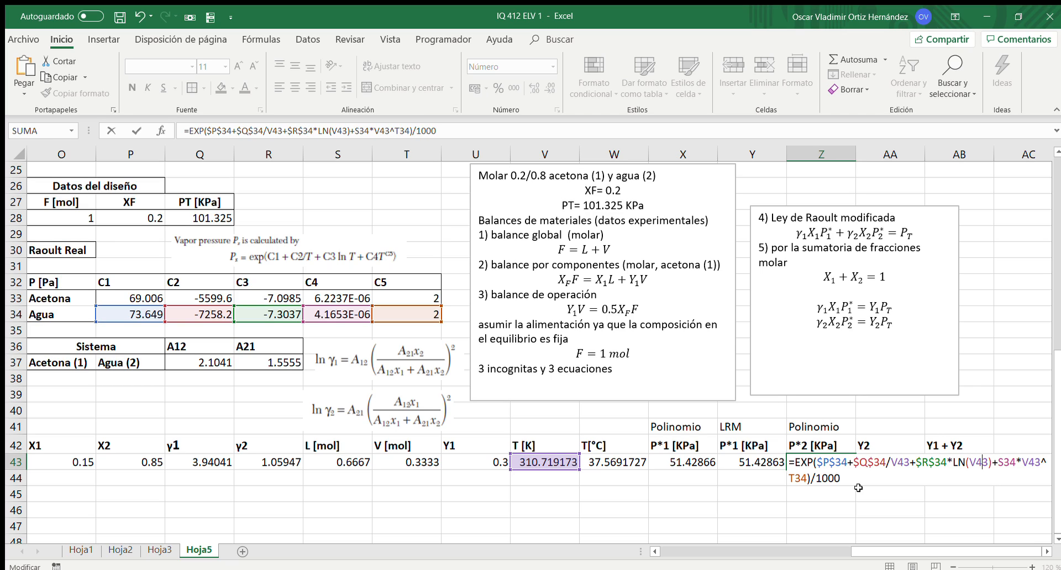
key(F4)
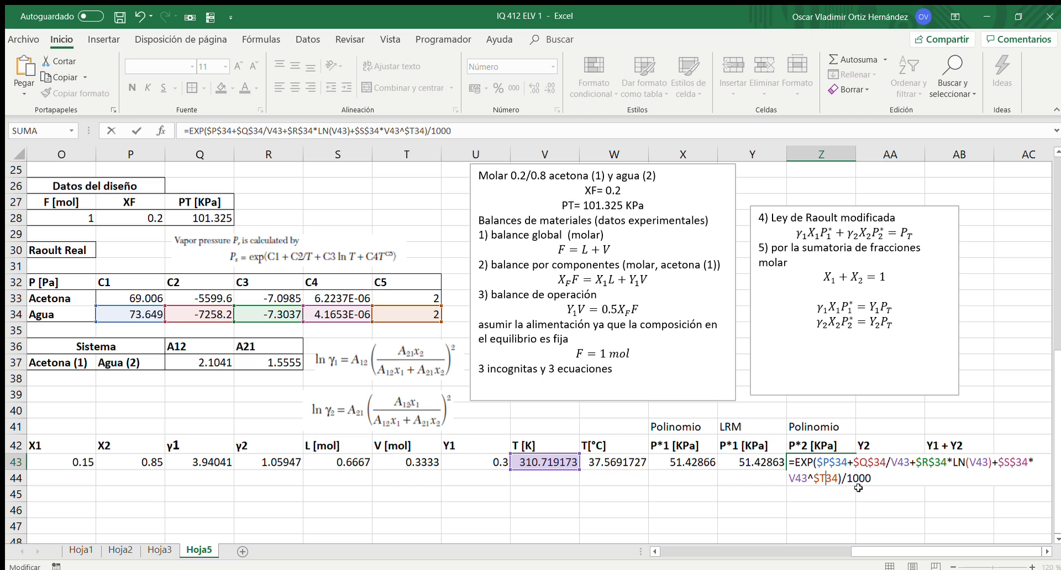
key(Return)
Show the Y2 value in AA43 with four decimals.
key(Up)
key(Right)
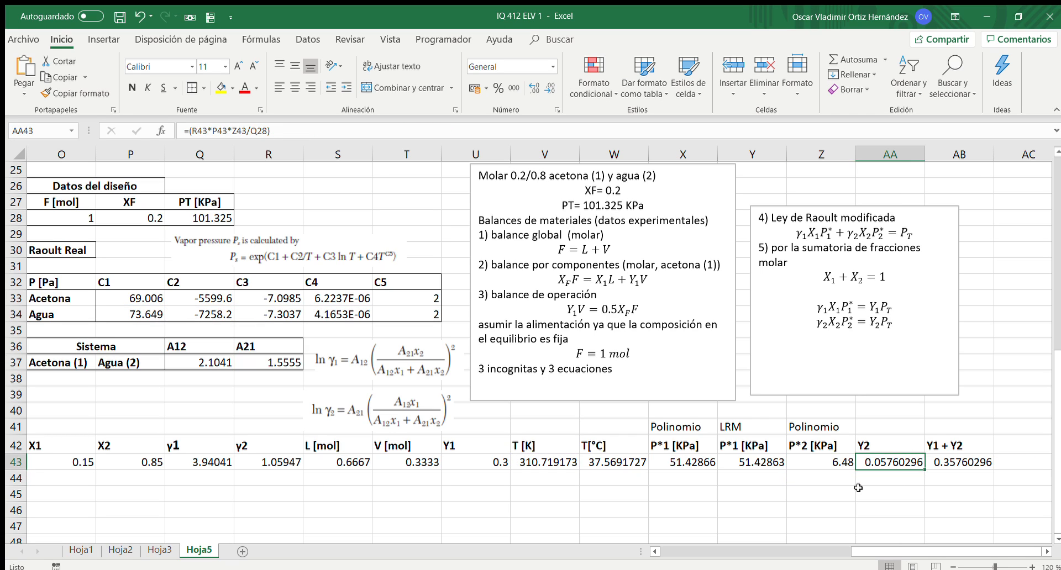
click(549, 87)
click(548, 86)
click(548, 86)
click(548, 87)
Show the Y1 + Y2 sum in AB43 with four decimals.
click(952, 463)
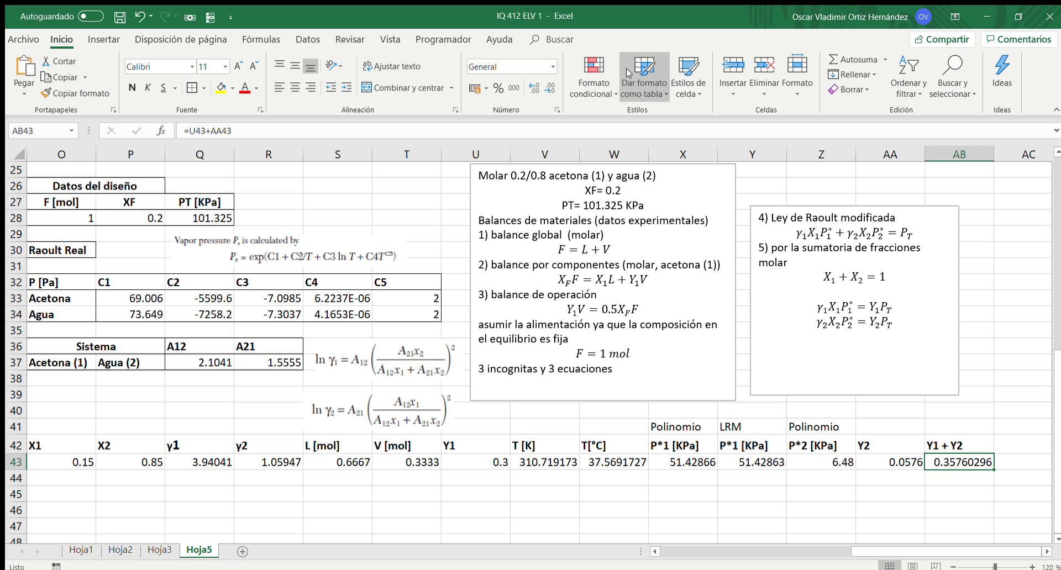
click(550, 86)
click(550, 86)
click(550, 86)
click(550, 86)
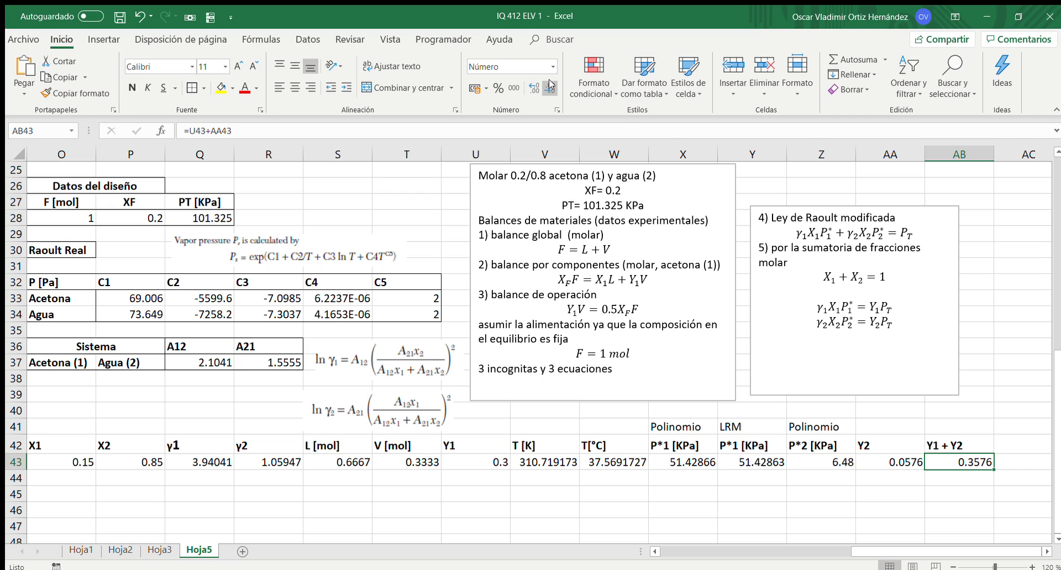
Make the total pressure reference Q28 absolute in the Y2 formula in AA43 and commit it.
click(907, 459)
double_click(892, 462)
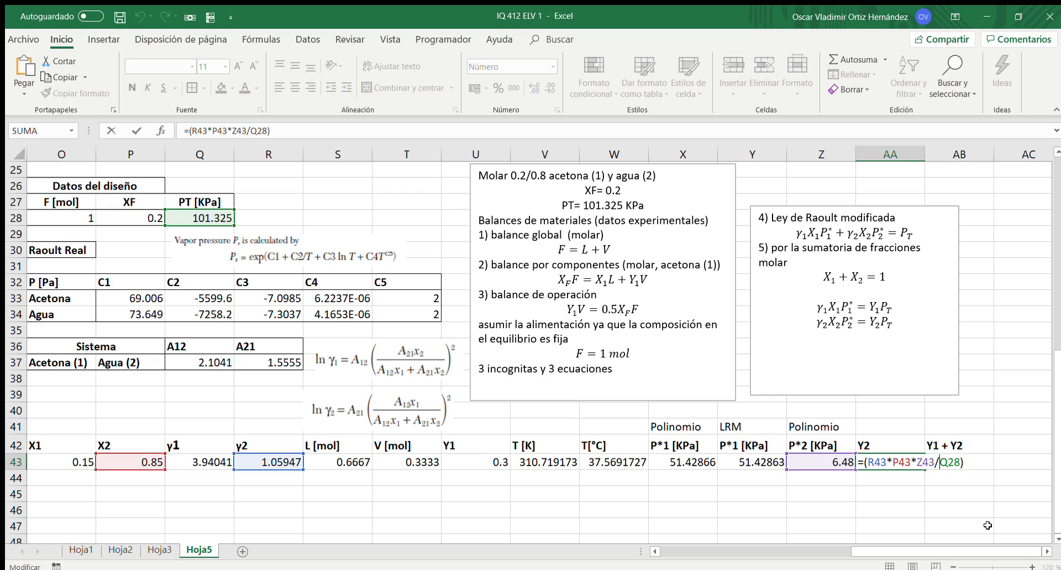
key(Return)
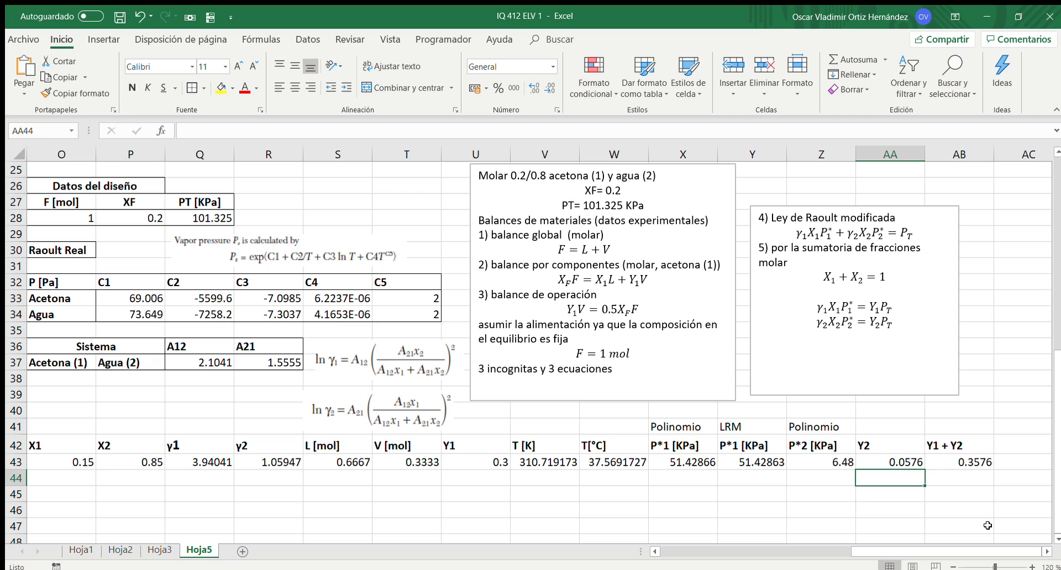
click(752, 464)
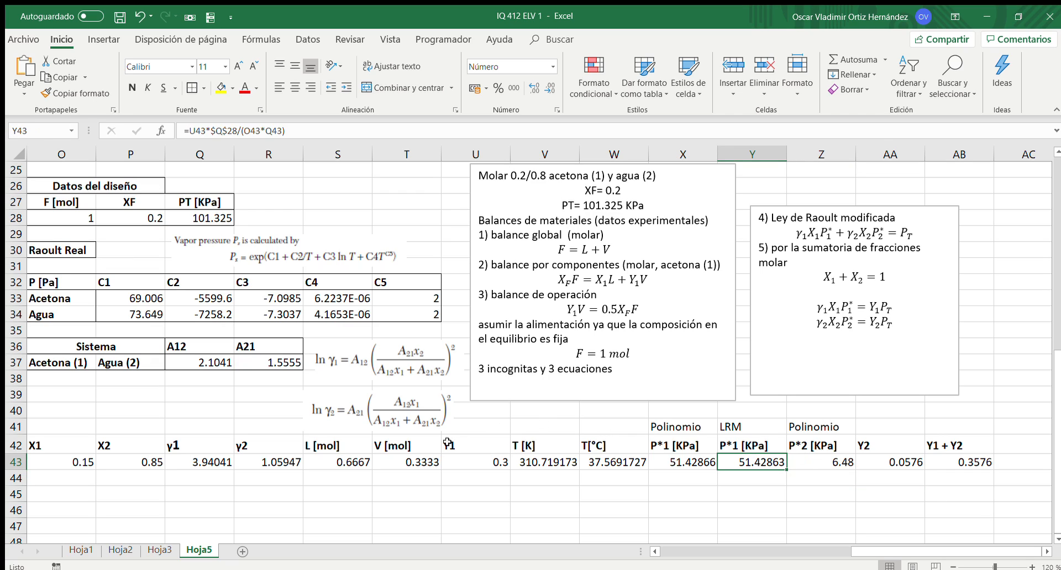
Enter 0.18 as X1 in O44 and fill the X2 through Y1 formulas (P43:U43) down to row 44.
click(70, 477)
text(0.18)
key(Return)
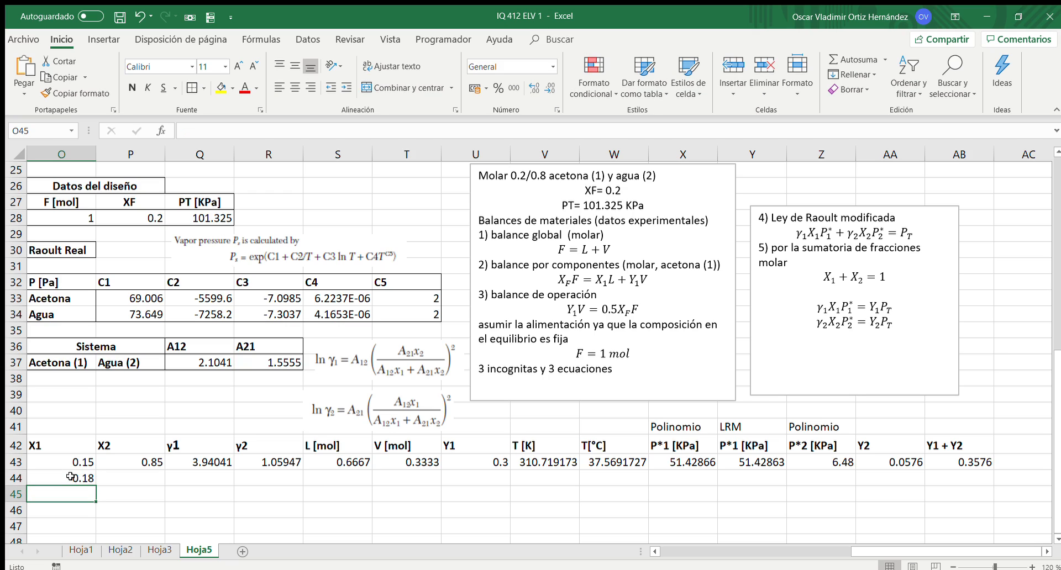
click(131, 461)
drag(131, 461, 512, 482)
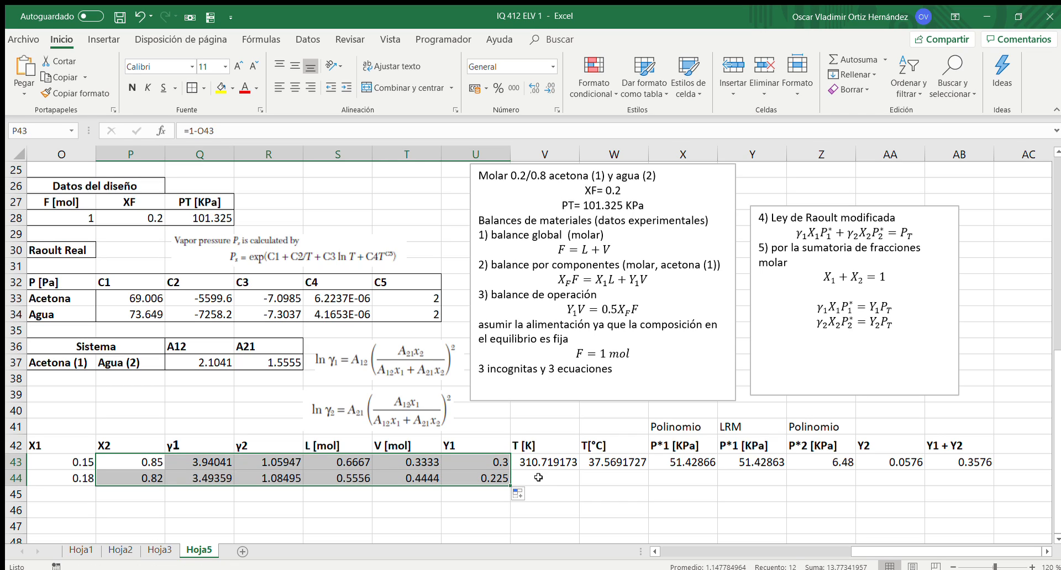
Fill the LRM P*1 formula from Y43 down to Y44.
click(545, 477)
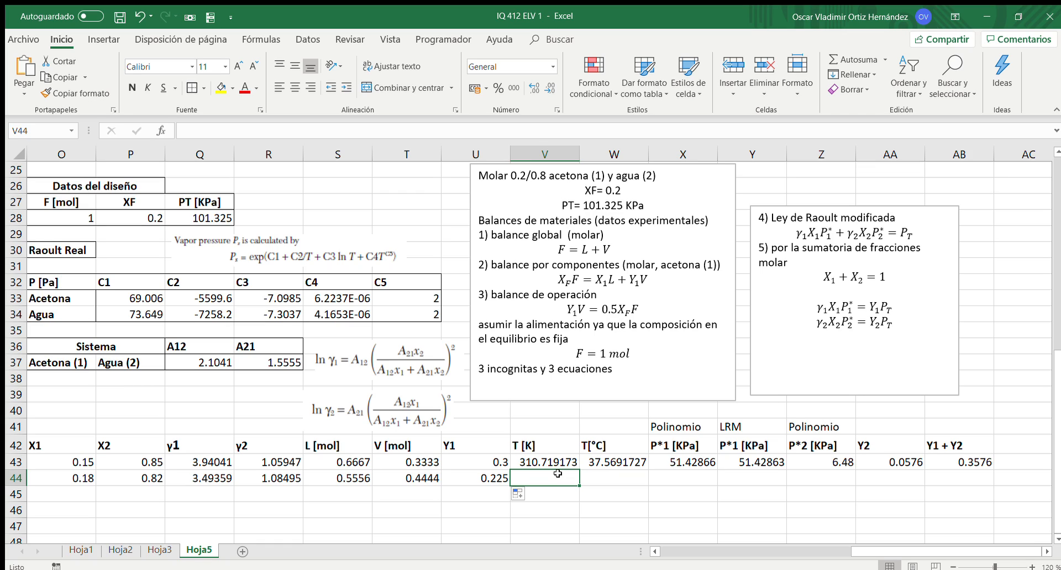
click(603, 458)
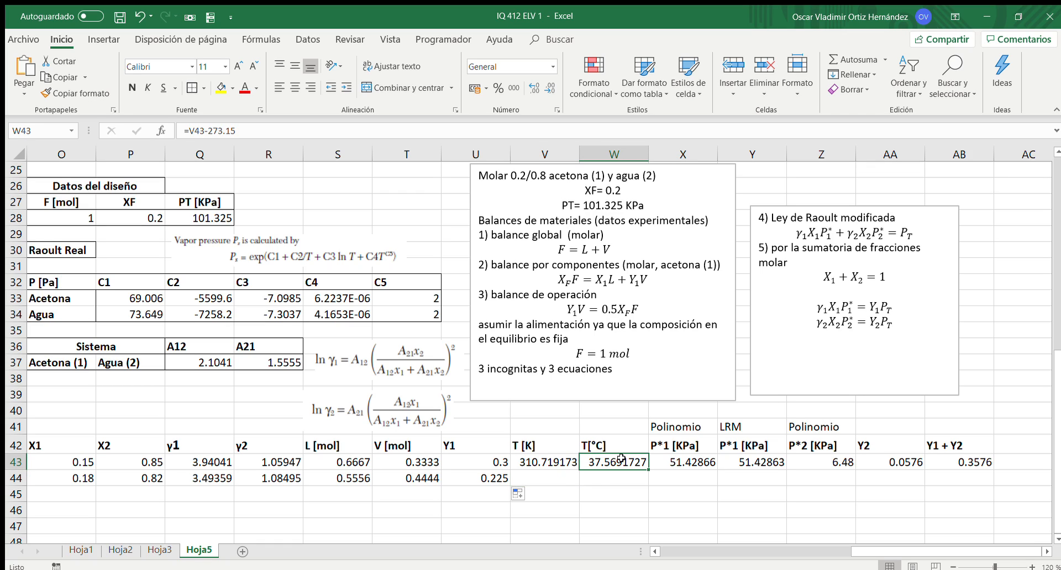
click(769, 463)
drag(785, 469, 785, 485)
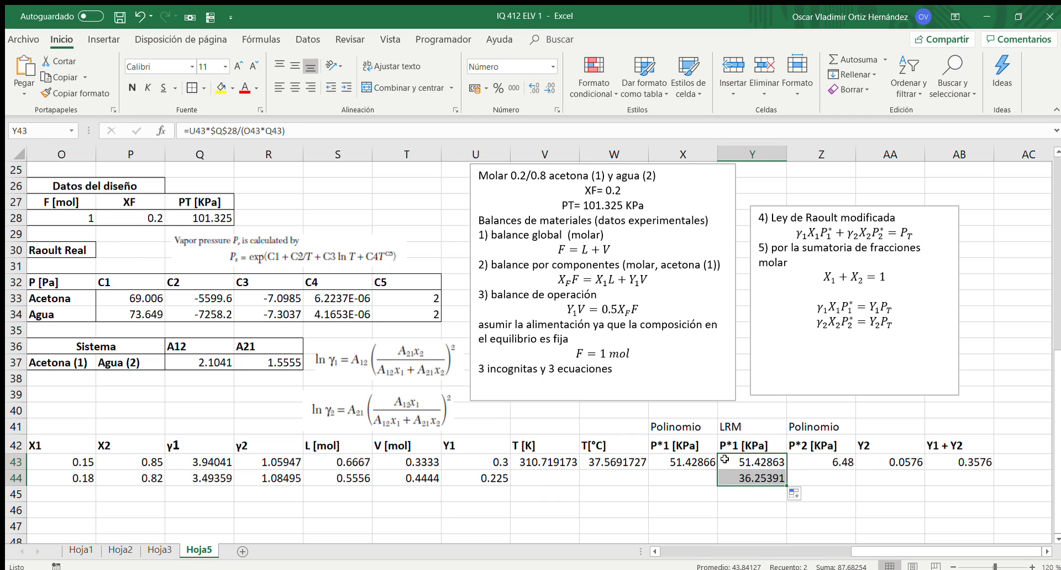
Try to run Goal Seek on the polynomial P*1 cell X44 by changing the temperature in V44.
click(696, 473)
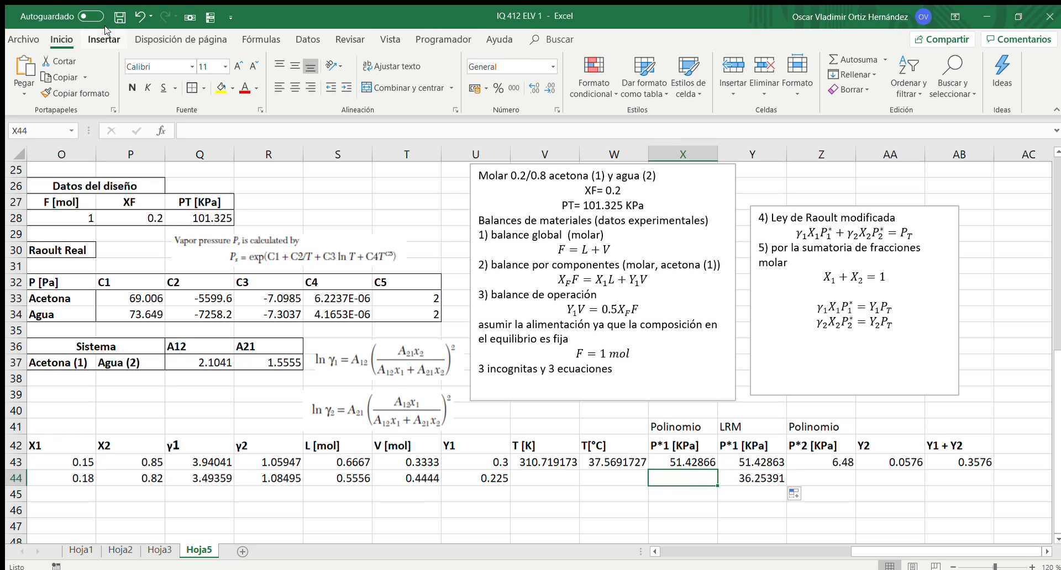
click(308, 39)
click(877, 83)
click(875, 126)
key(Escape)
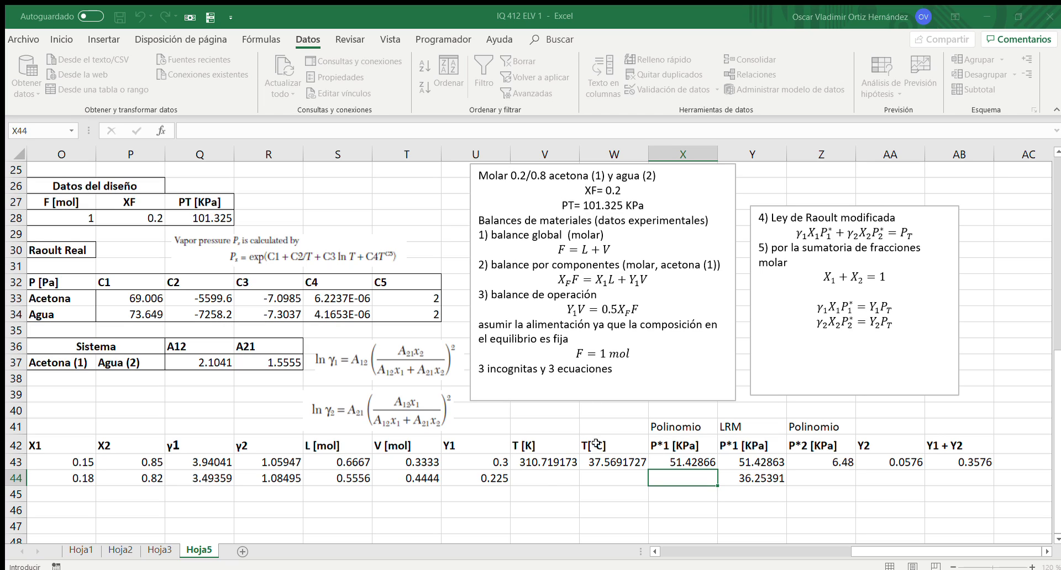
click(547, 477)
click(602, 242)
click(511, 305)
key(Return)
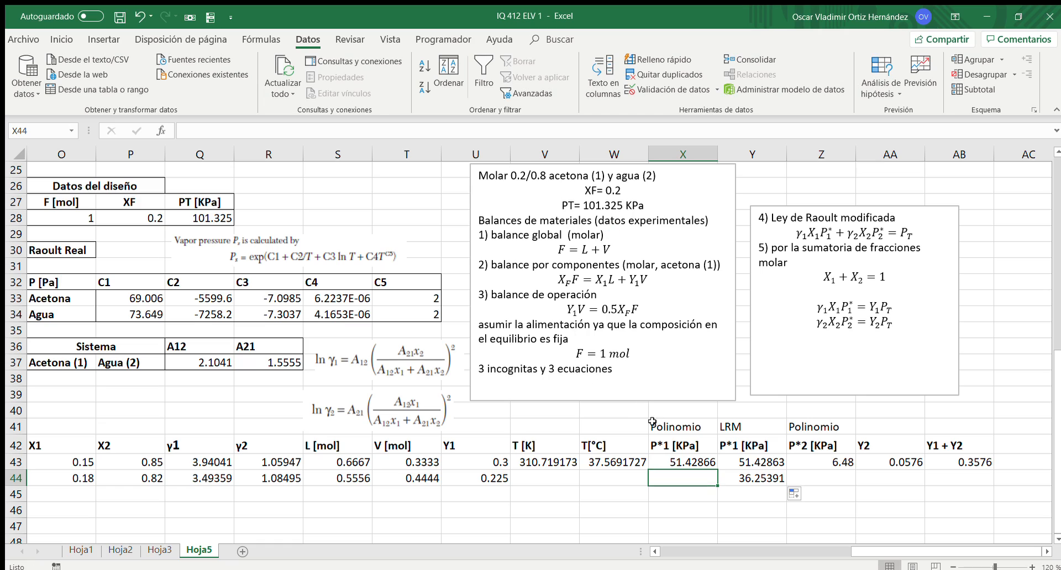
Fill the polynomial P*1 formula from X43 down to X44 and try Goal Seek on it with V44 as the changing cell.
click(675, 459)
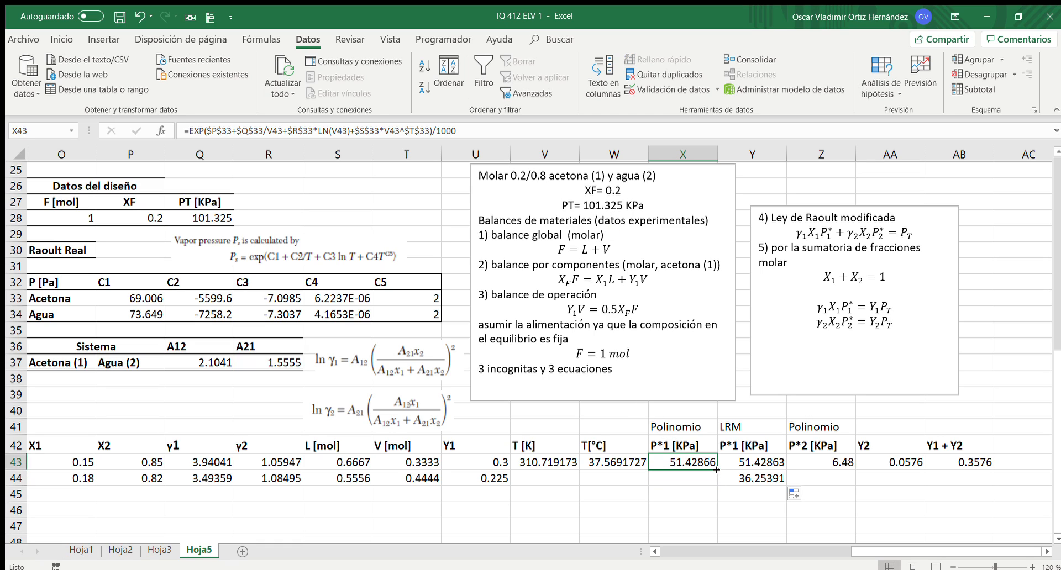
drag(717, 470, 716, 481)
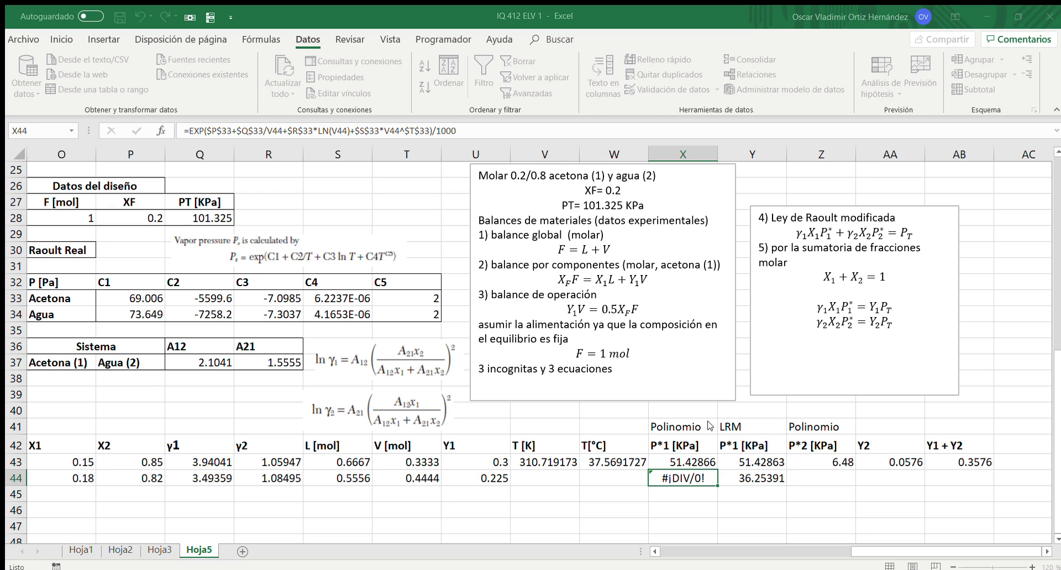
click(600, 288)
click(540, 479)
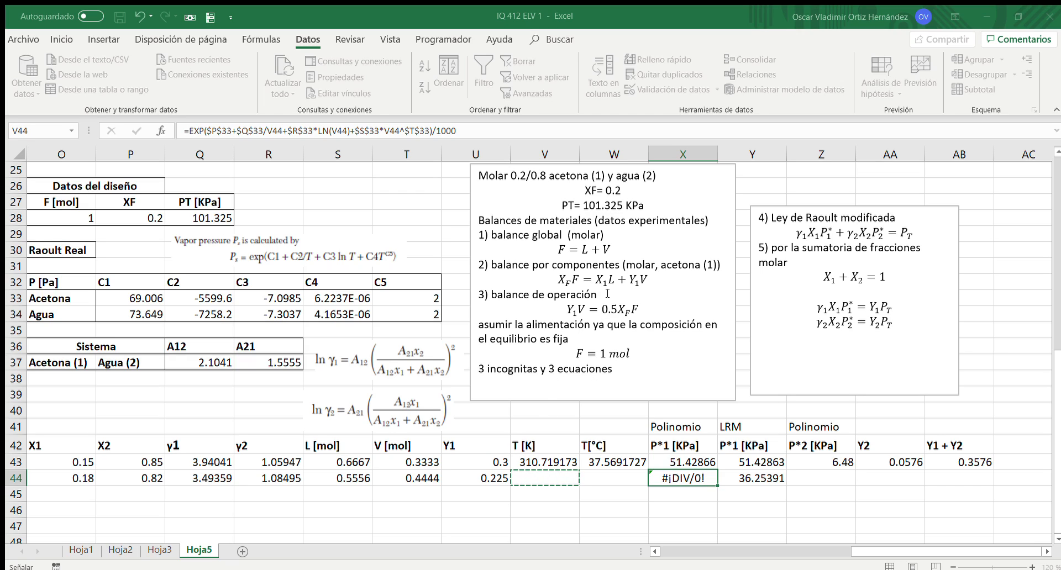
click(519, 303)
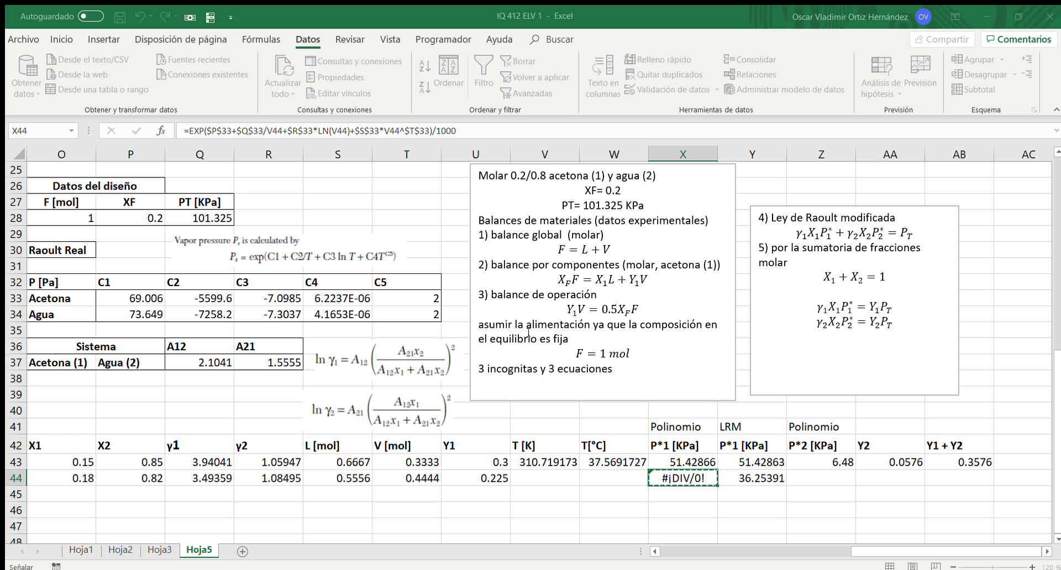
key(ctrl+Return)
Fill V43:AB43 down to row 44 and goal-seek the polynomial P*1 in X44 to 36.25391 by changing the temperature in V44.
drag(543, 463, 982, 480)
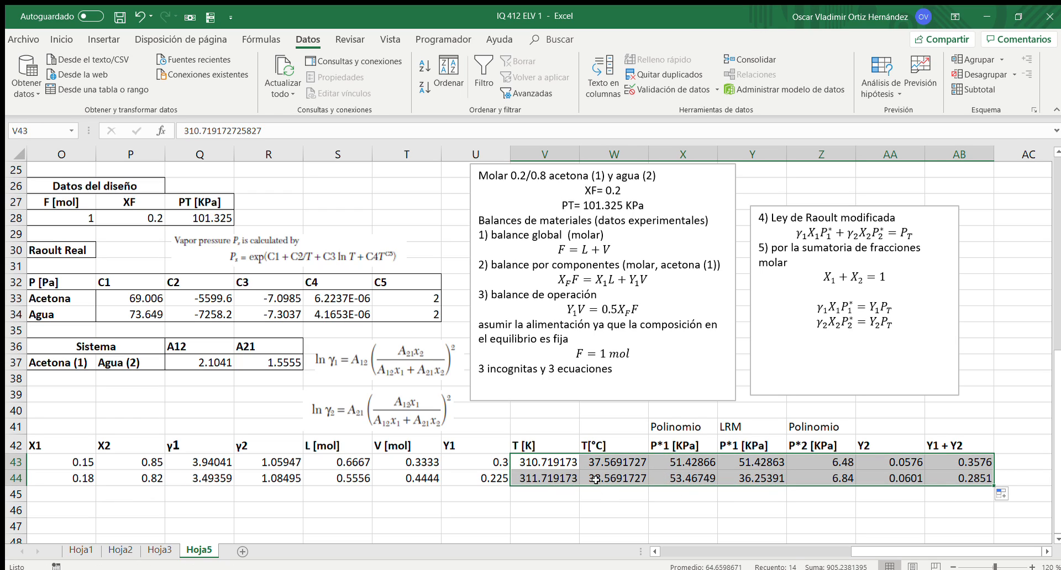
click(691, 479)
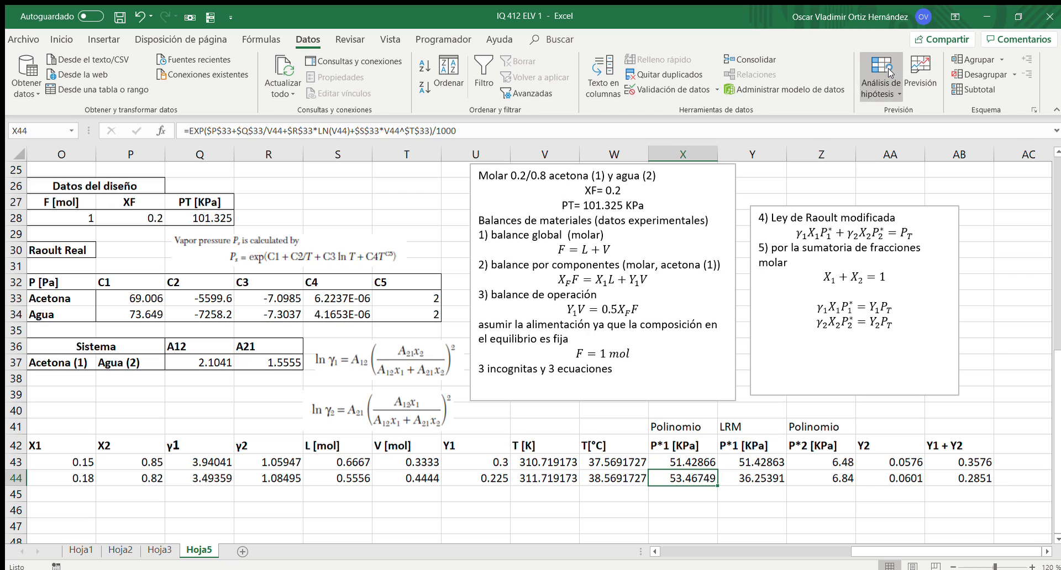
click(887, 128)
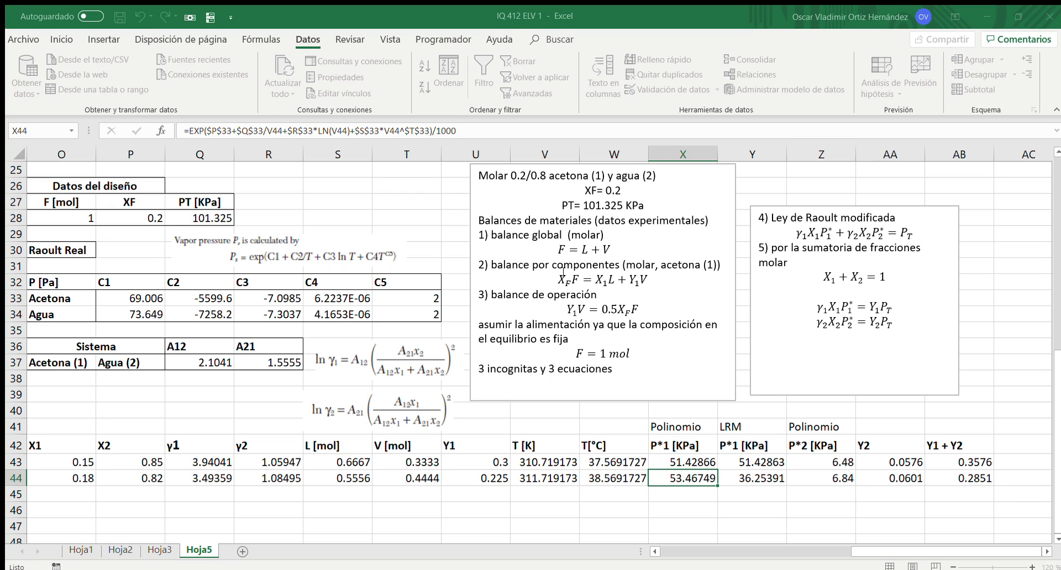
click(600, 289)
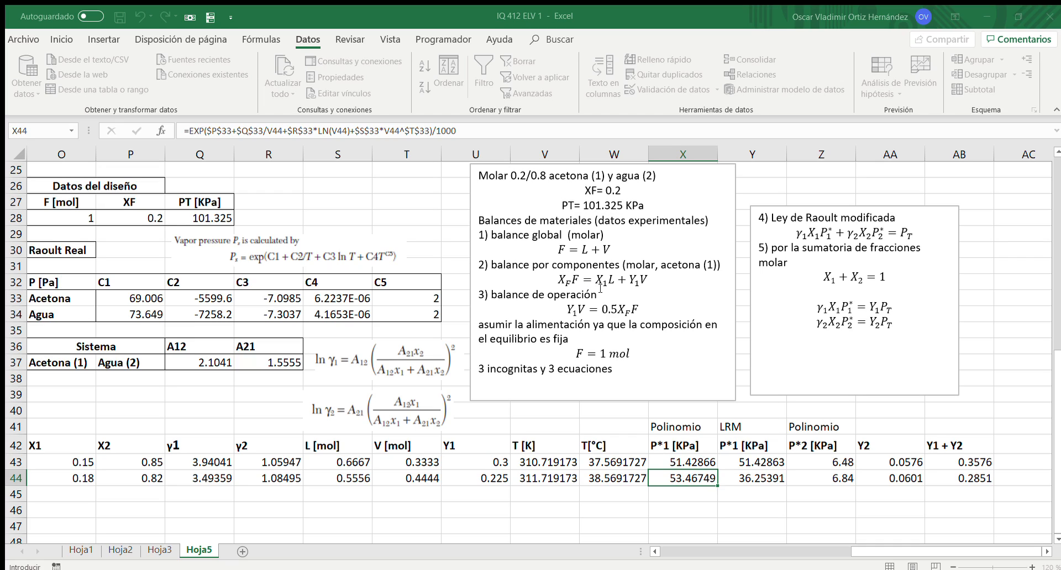
click(563, 474)
click(602, 243)
key(Return)
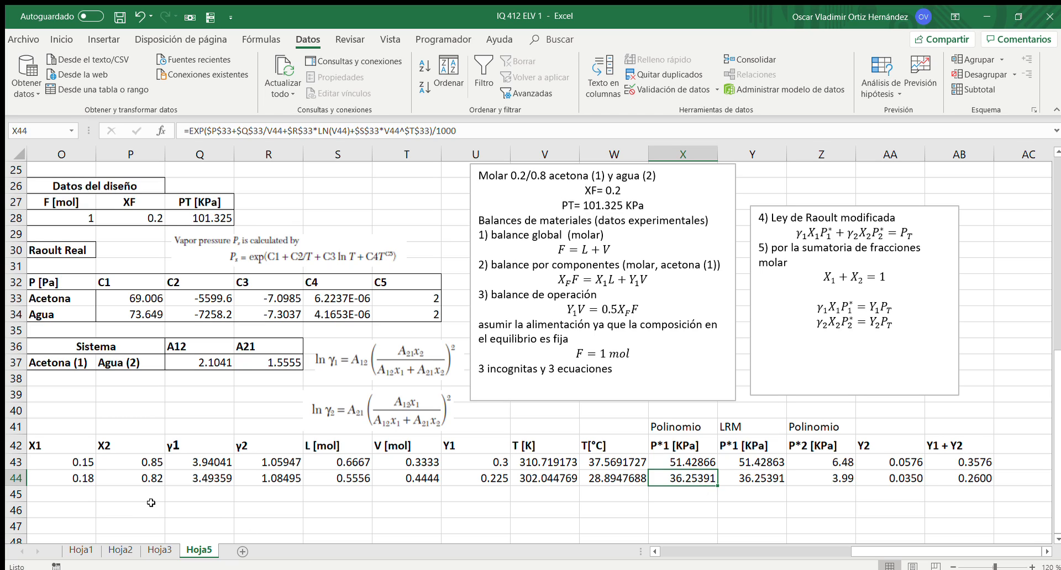
Enter 0.12 as the next X1 value in O45 and fill P44:AB44 down to row 45.
click(77, 493)
text(0.12)
key(Return)
drag(103, 478, 950, 487)
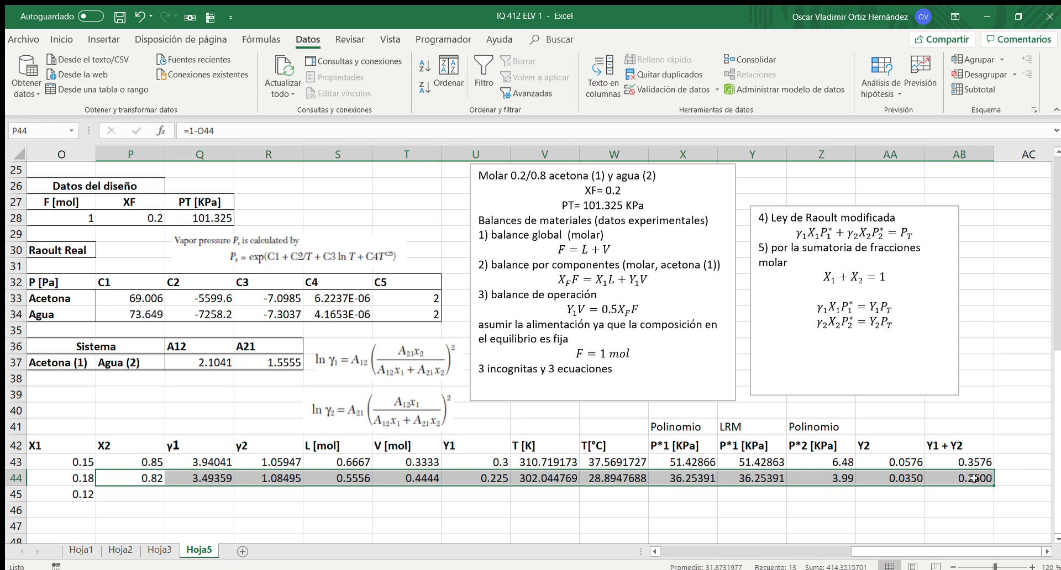
double_click(993, 480)
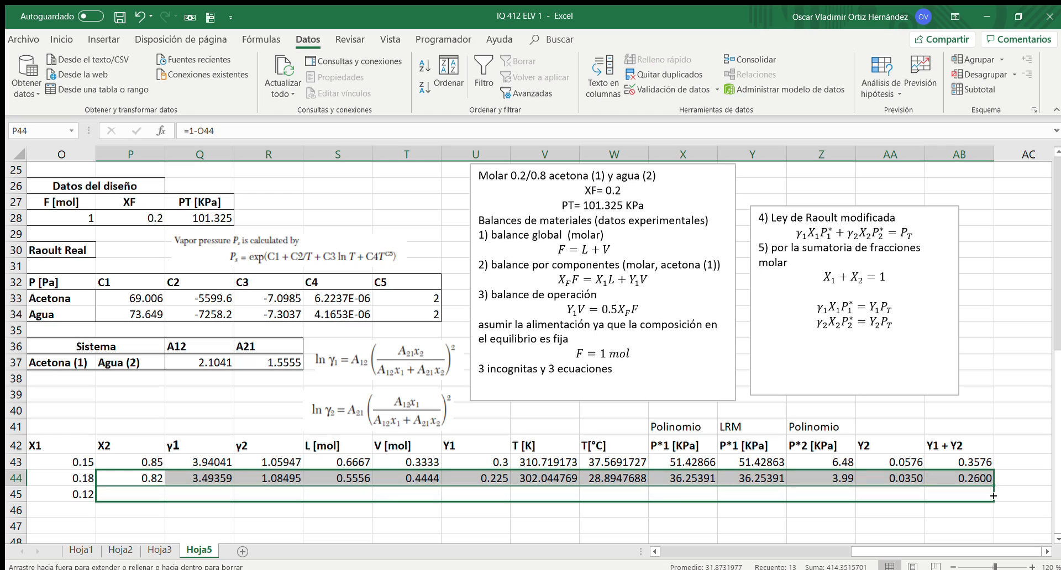
Goal-seek the polynomial P*1 in X45 to 113.06808 by changing the temperature in V45, and check Y1 + Y2 in AB45.
click(701, 494)
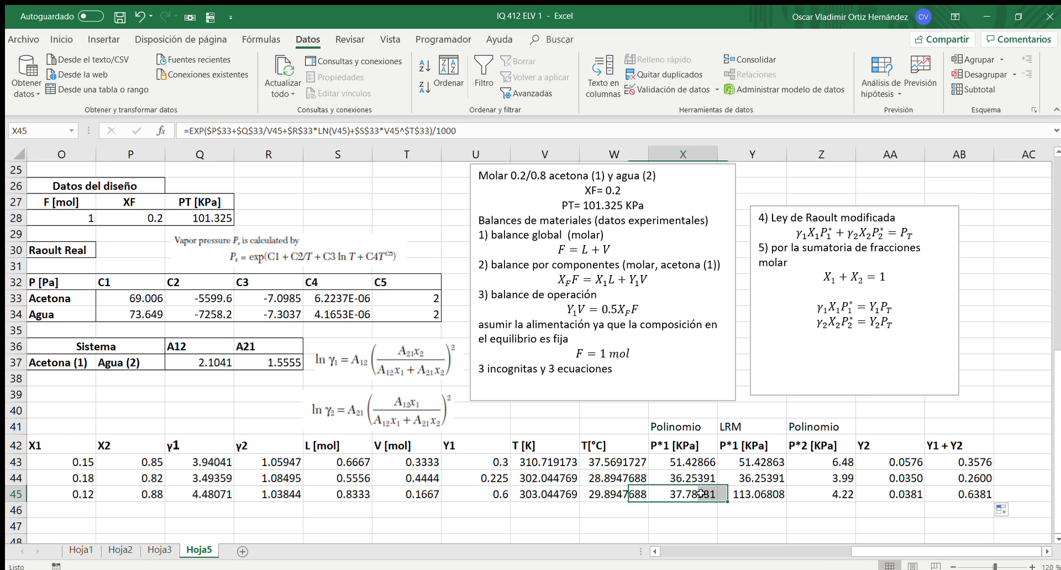
click(882, 79)
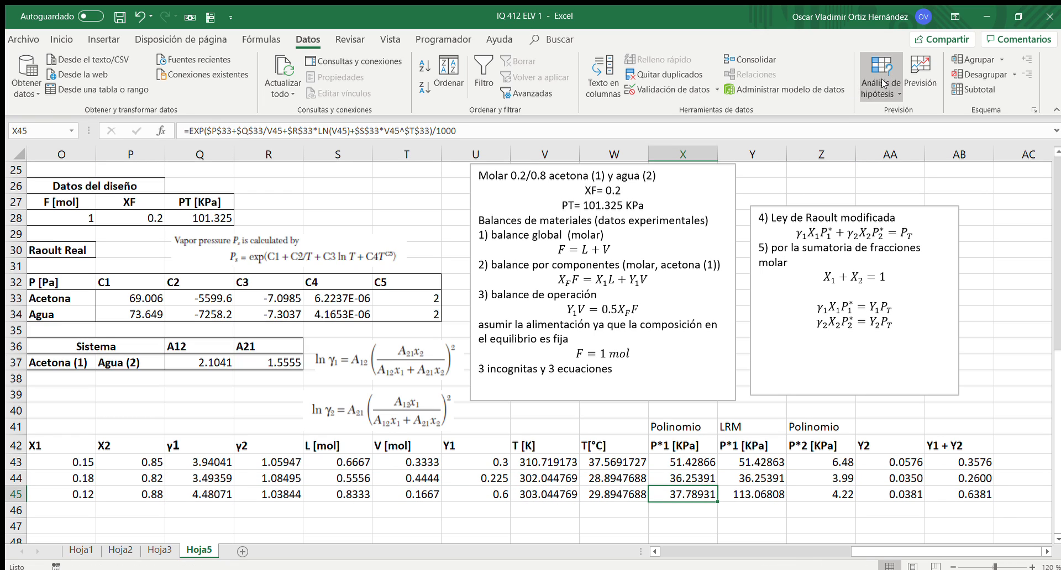
click(875, 120)
key(Escape)
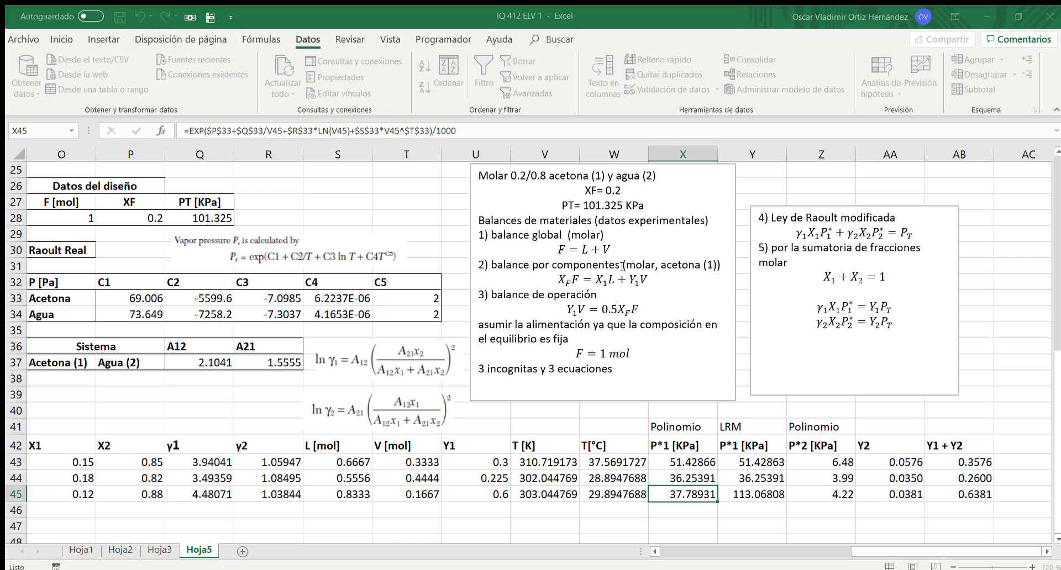
click(645, 282)
click(542, 488)
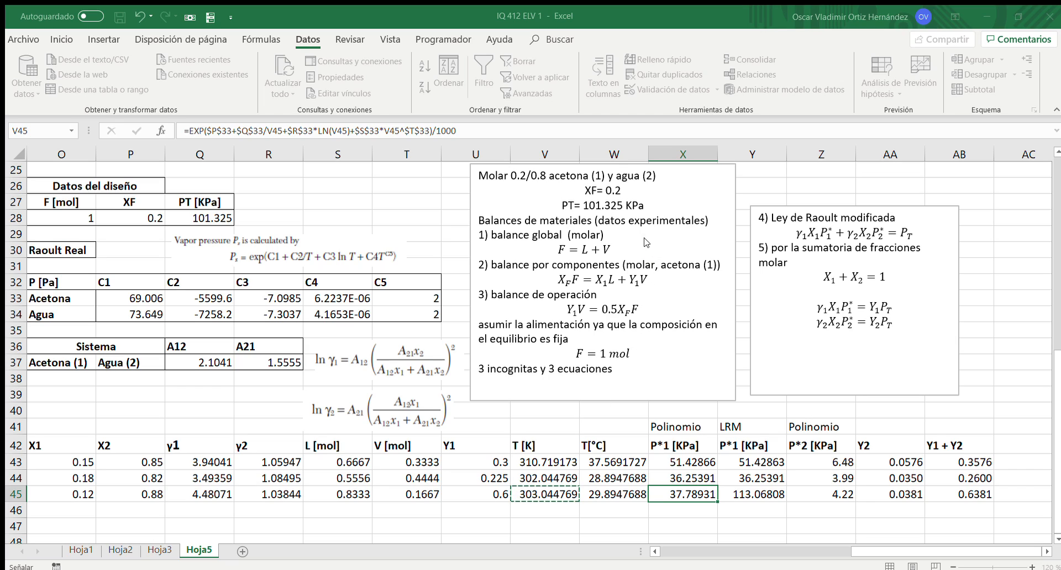
key(ctrl+Return)
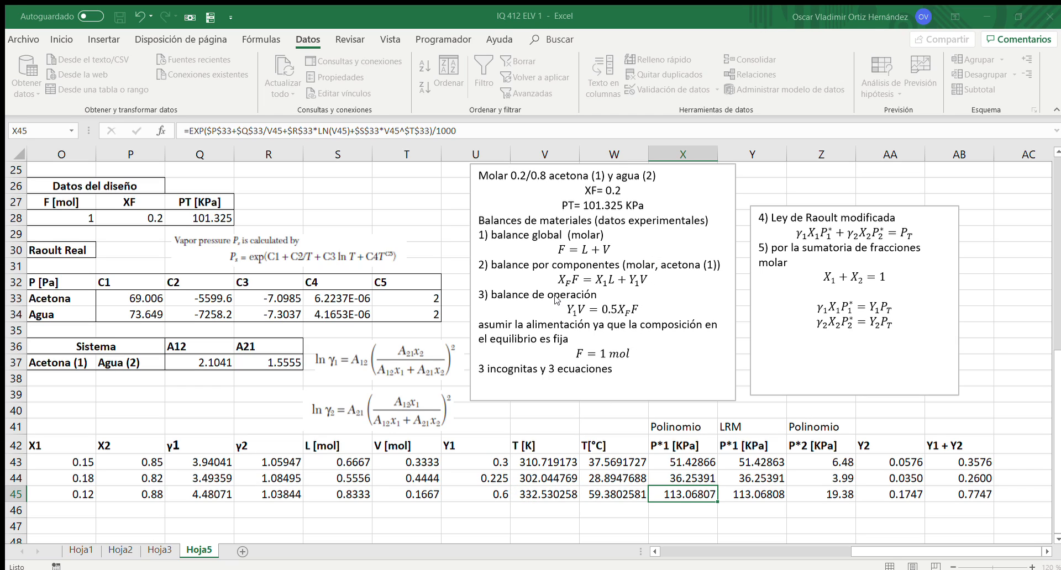
click(980, 501)
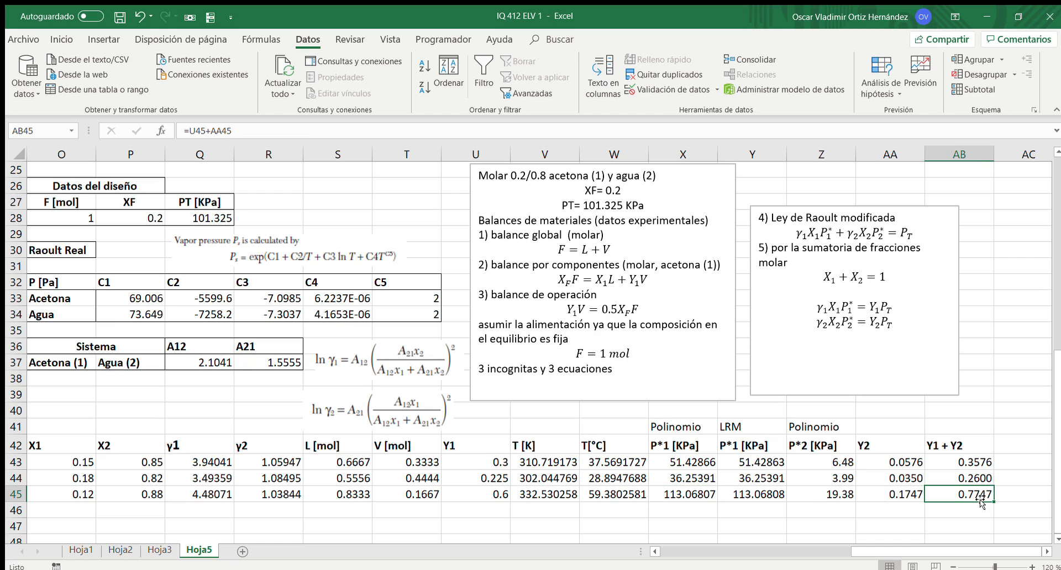
Enter 0.11 as the next X1 value in O46 and fill P45:AB45 down to row 46.
click(80, 512)
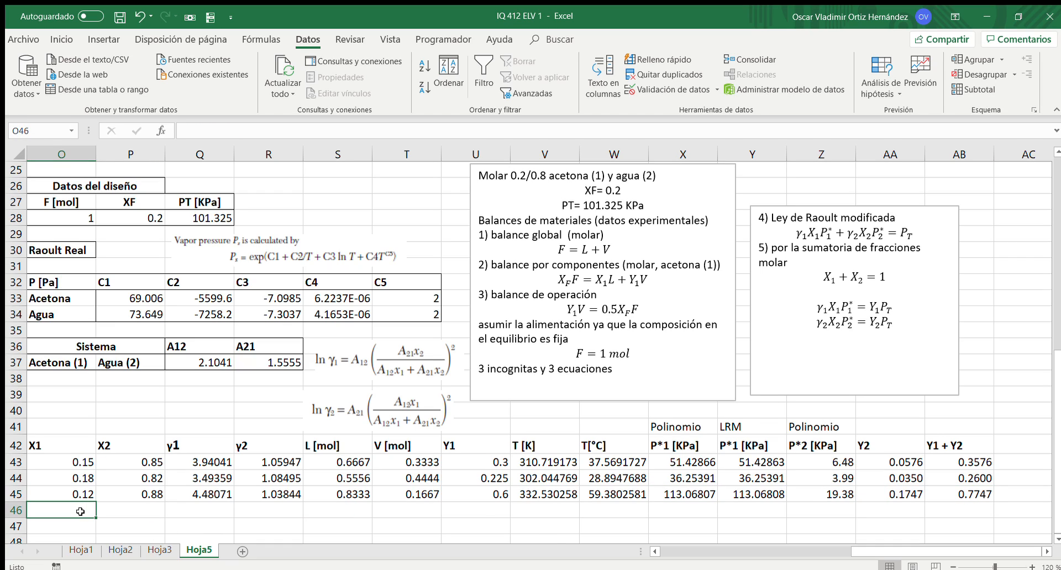
text(0.11)
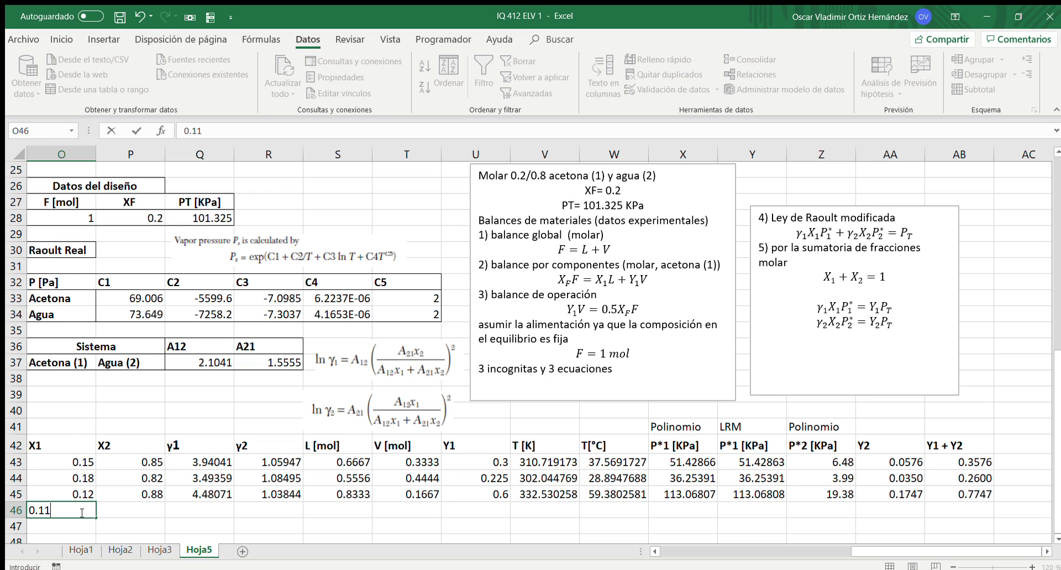
key(Return)
drag(112, 495, 993, 514)
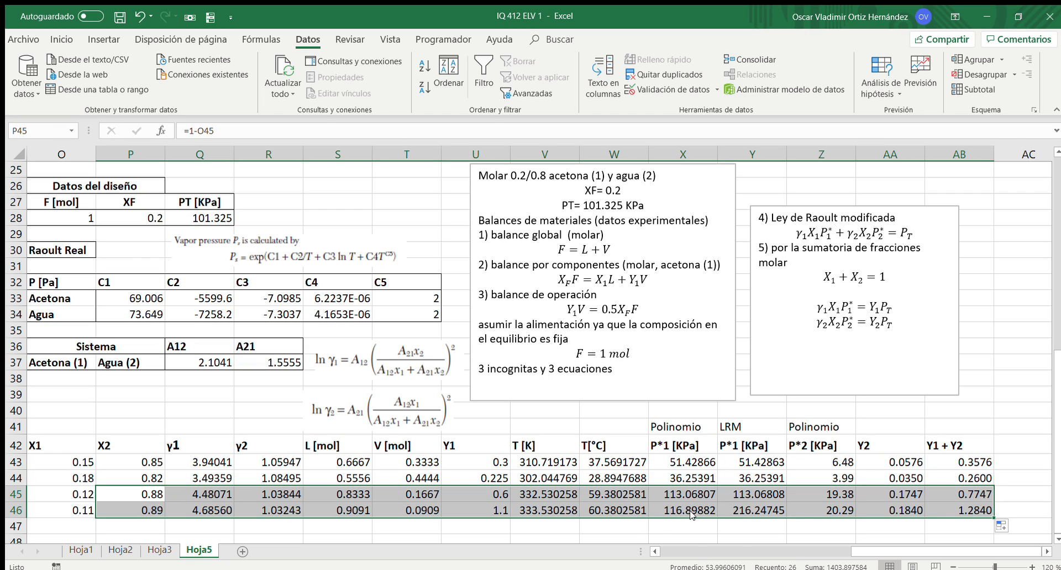
Goal-seek the polynomial P*1 in X46 to 216.24745 by changing the temperature in V46, and check Y1 + Y2 in AB46.
click(692, 536)
click(702, 512)
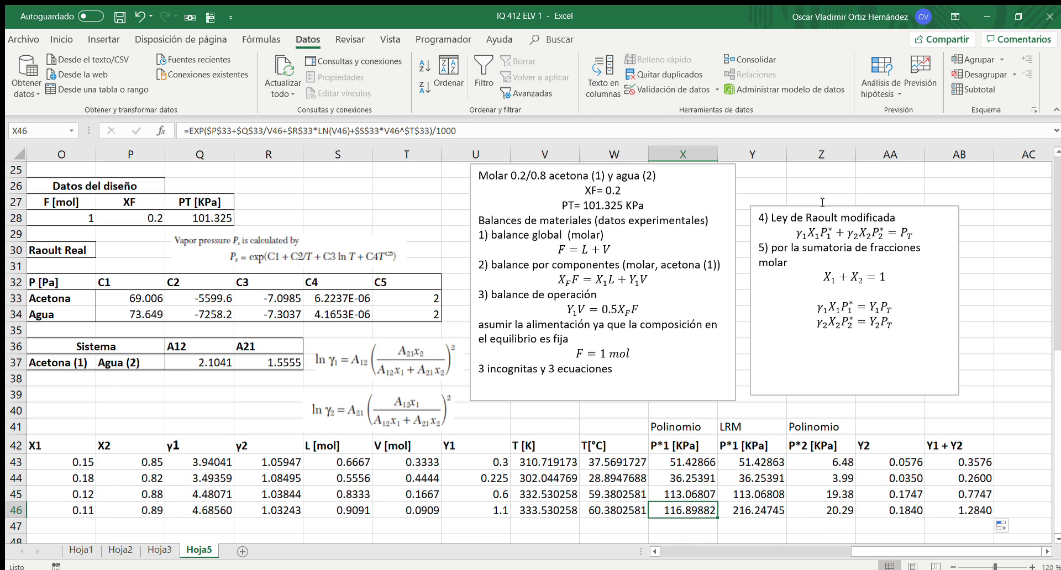
click(871, 120)
key(Escape)
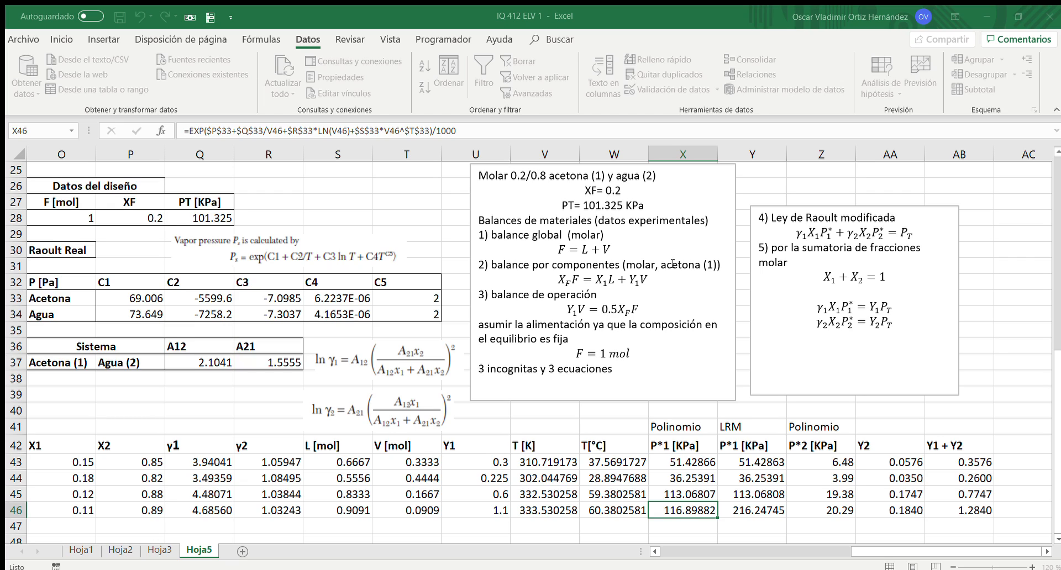
click(692, 282)
click(538, 509)
key(Return)
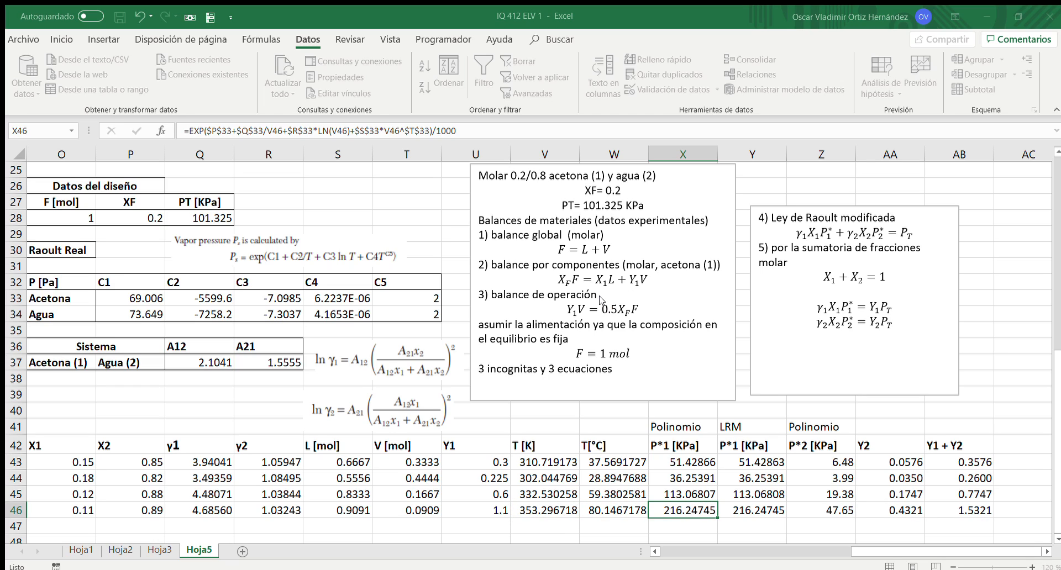
key(Return)
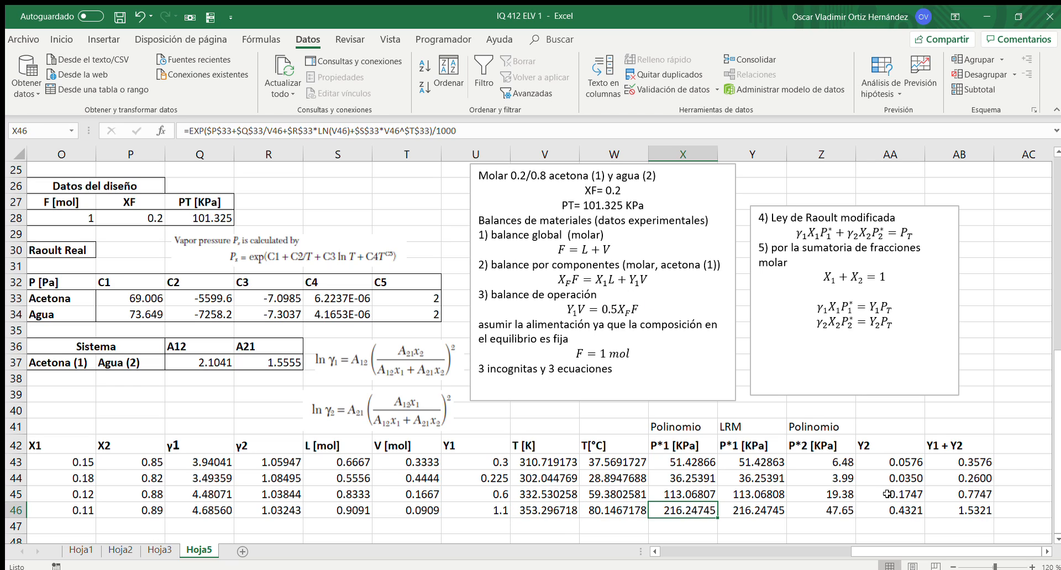
click(978, 510)
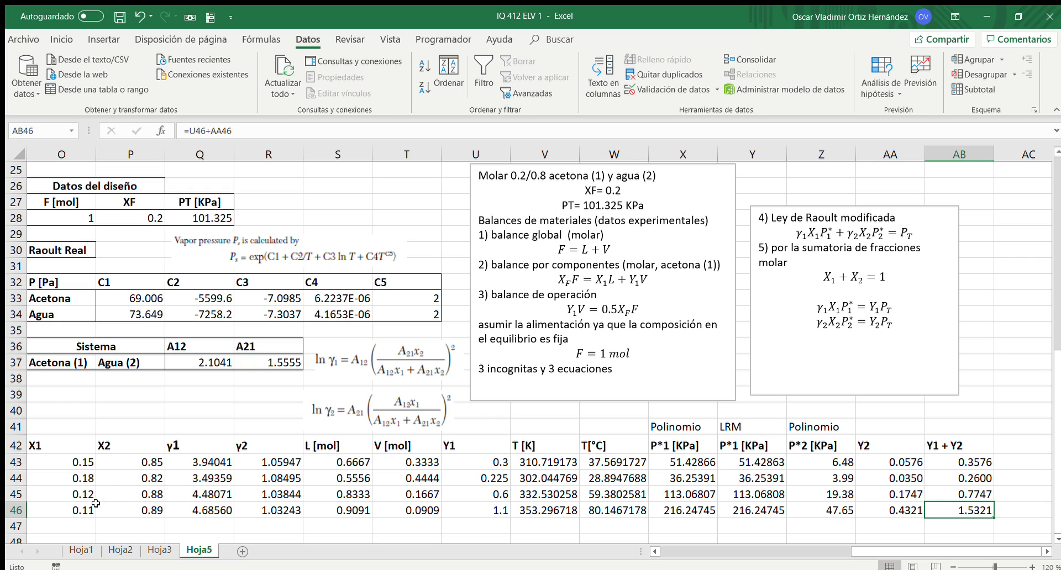
Enter 0.117 as the next X1 value in O47.
click(67, 523)
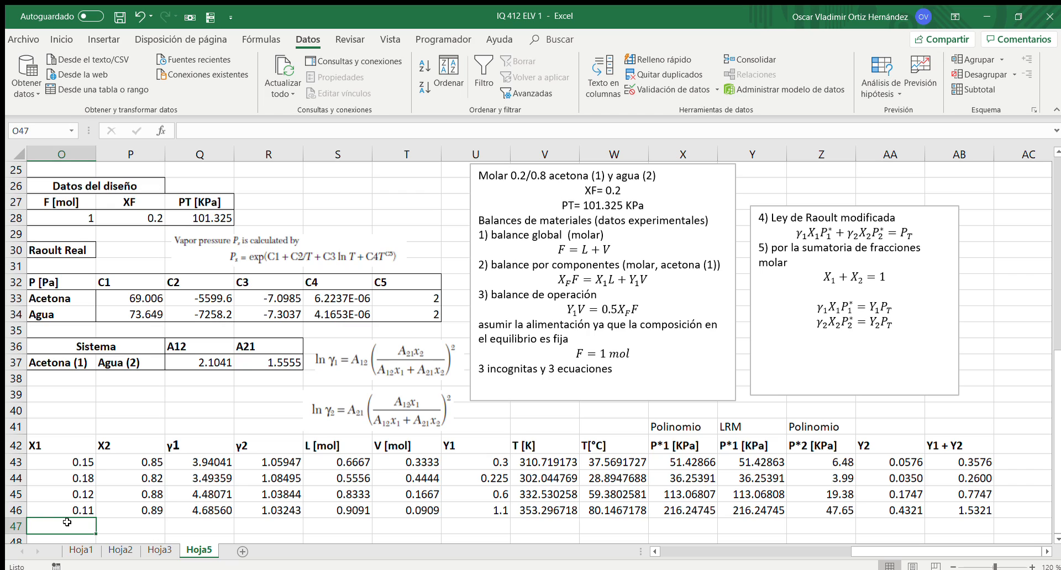
text(0.11)
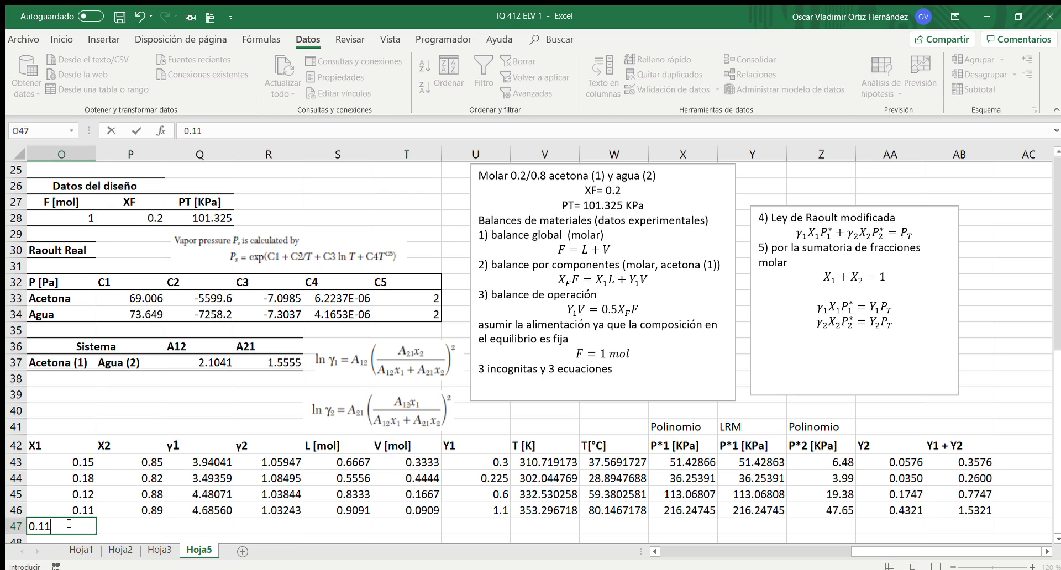
text(7)
key(Return)
key(Up)
key(Right)
key(Right)
key(Right)
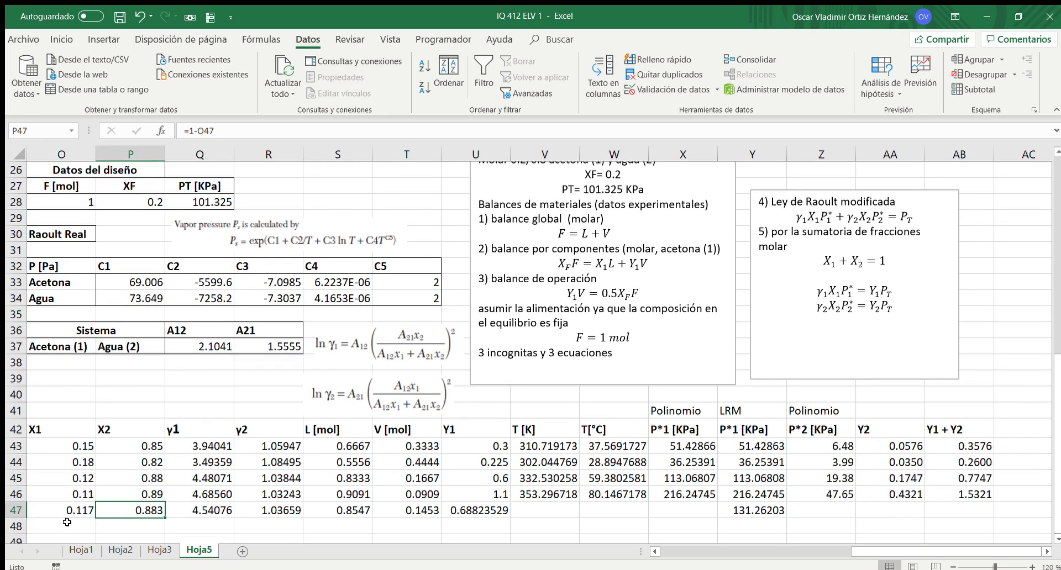
Fill the row 46 calculations down to row 47 through the Y1 + Y2 column AB.
click(817, 494)
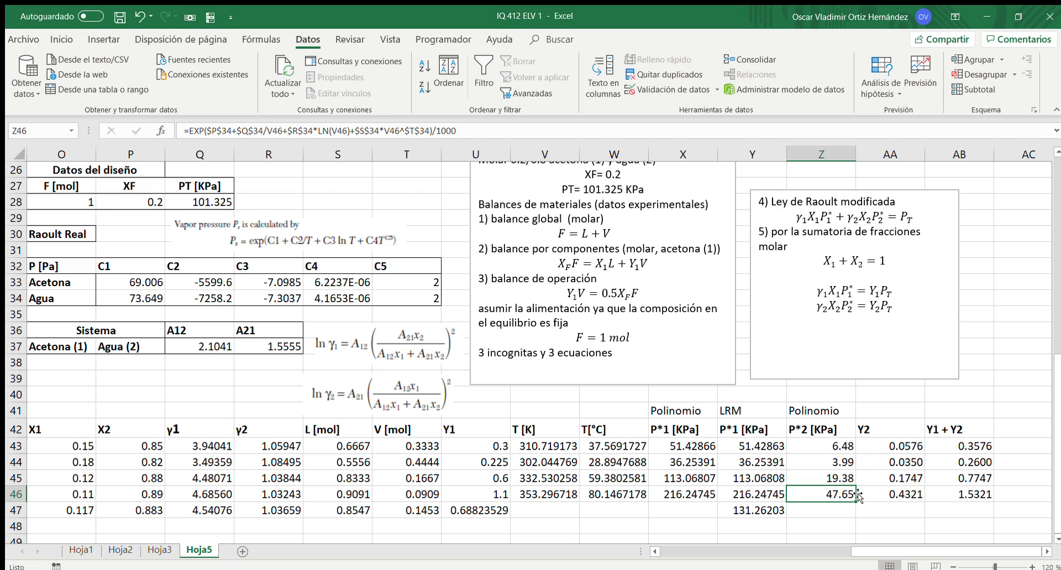
drag(849, 492, 988, 500)
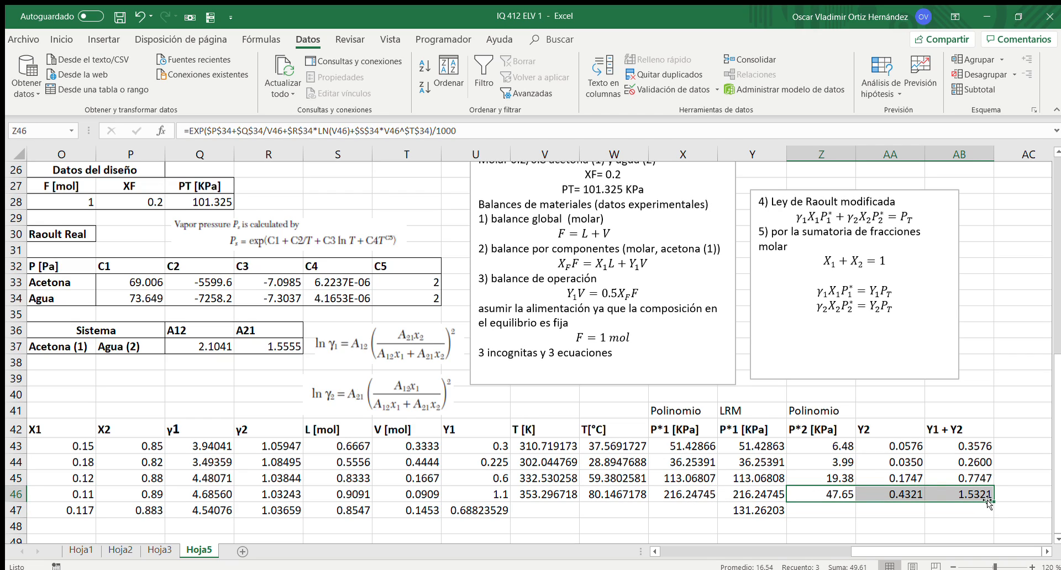
click(46, 495)
drag(165, 496, 756, 507)
Goal-seek the polynomial P*1 in X47 to match the LRM P*1 in Y47 by changing the temperature in V47.
click(680, 509)
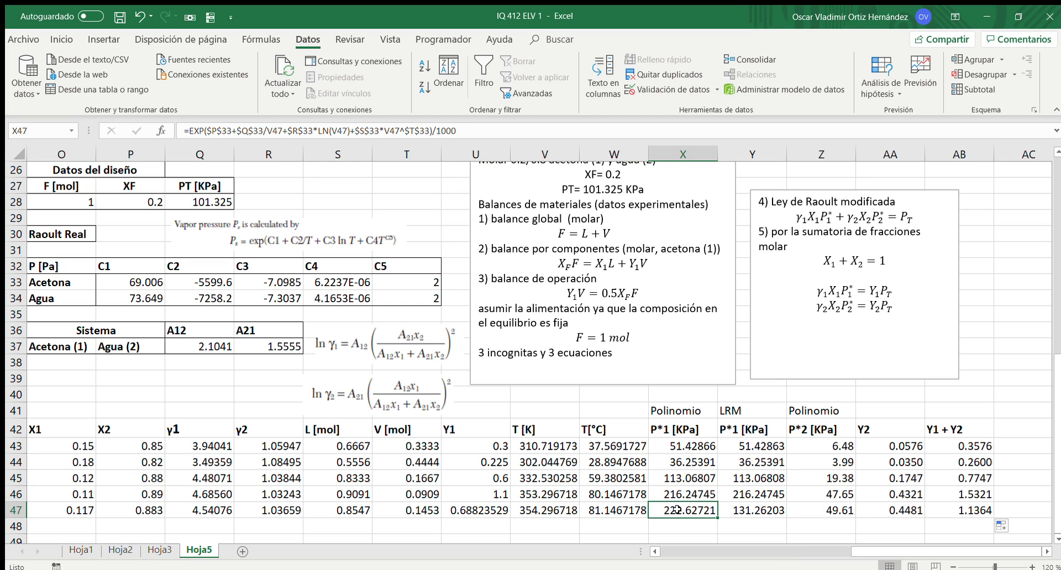
click(883, 127)
click(698, 258)
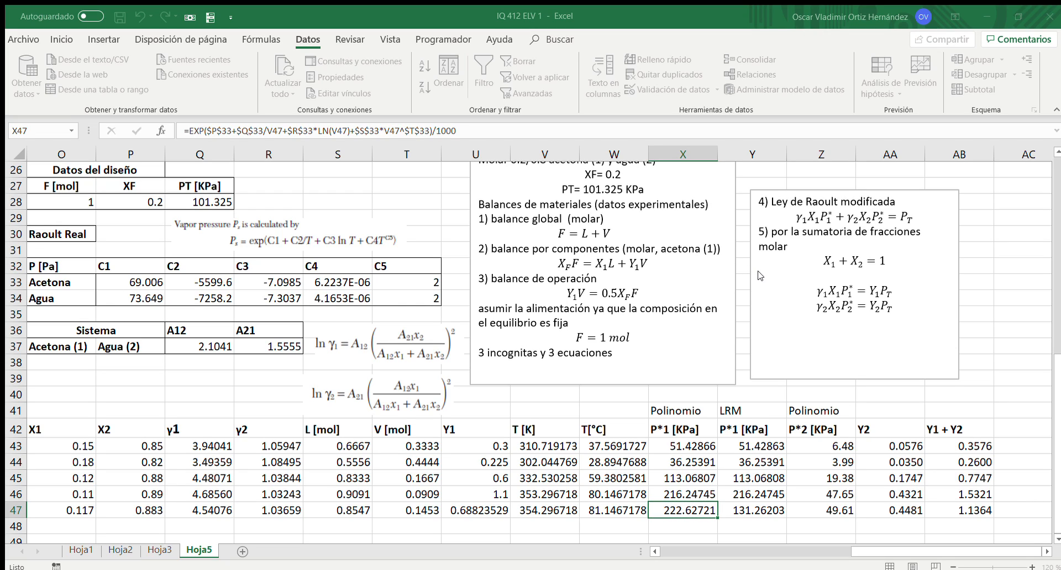
click(552, 507)
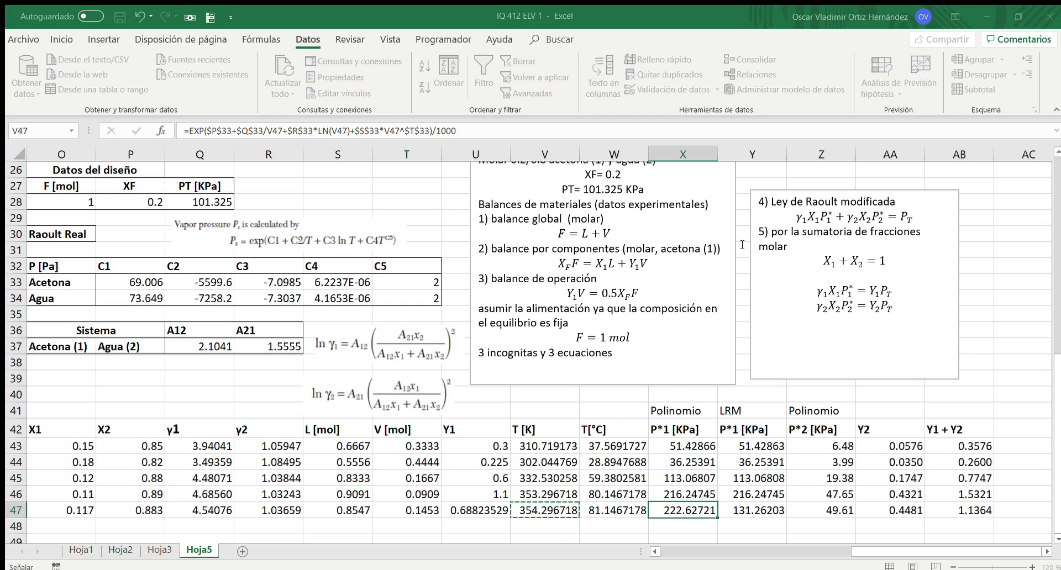
click(731, 259)
click(680, 296)
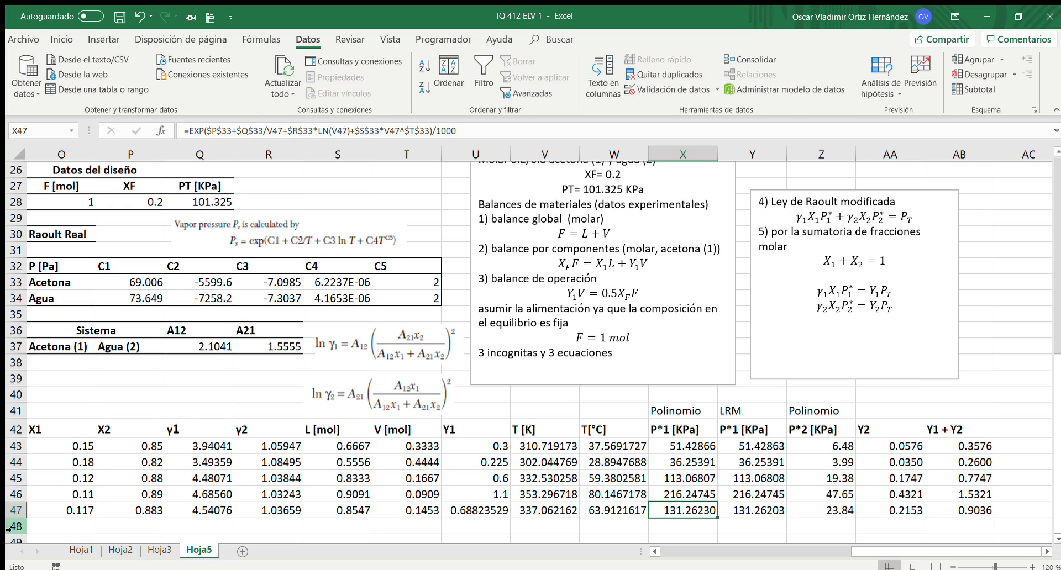
Enter 0.118 as the next X1 value in O48 and fill P47:AB47 down to row 48.
click(67, 524)
text(0.1)
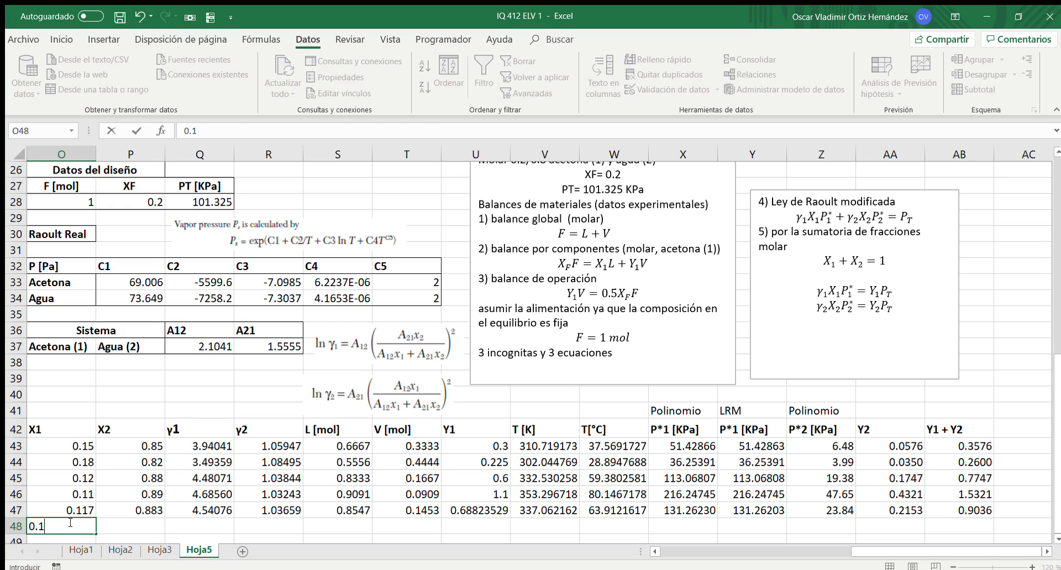
text(18)
key(Return)
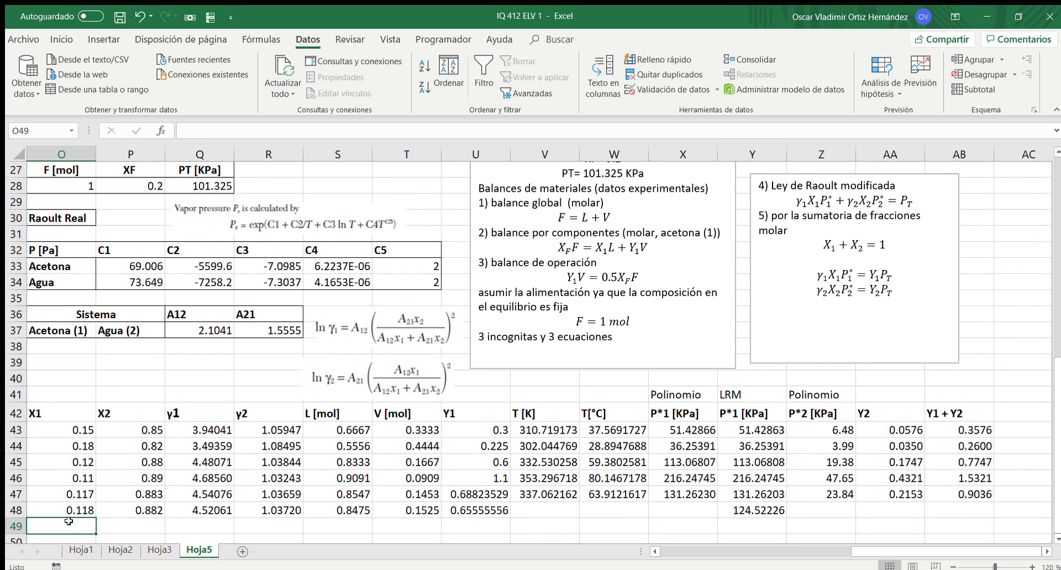
drag(111, 495, 992, 517)
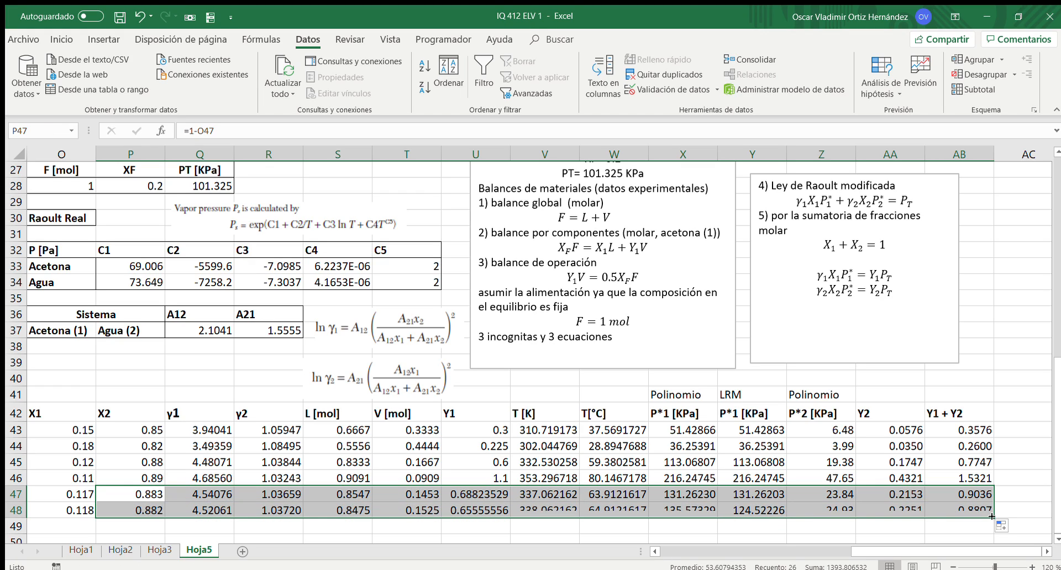
Goal-seek the polynomial P*1 in X48 to 124.52226 by changing the temperature in V48.
click(689, 507)
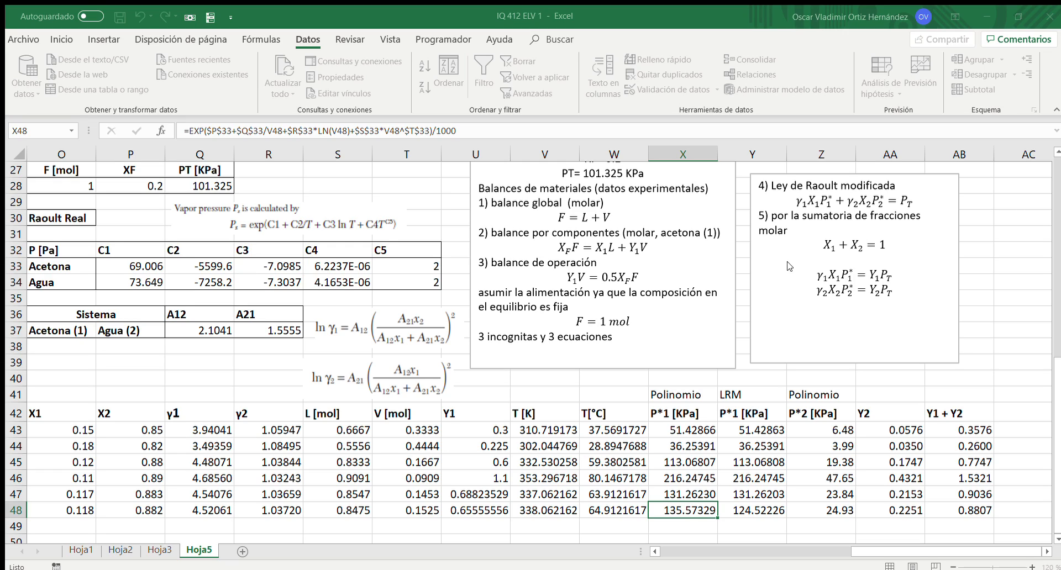
click(544, 510)
key(Escape)
key(Return)
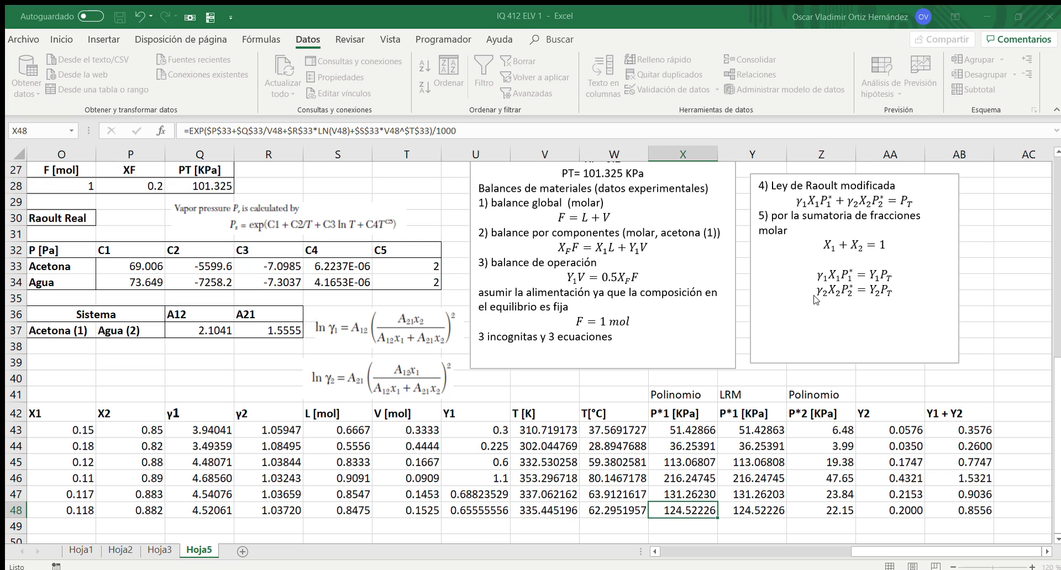
key(Return)
Reduce the Y1 values in U47:U48 to three decimal places.
mouse_move(497, 494)
mouse_down()
mouse_move(497, 525)
mouse_move(497, 509)
mouse_up()
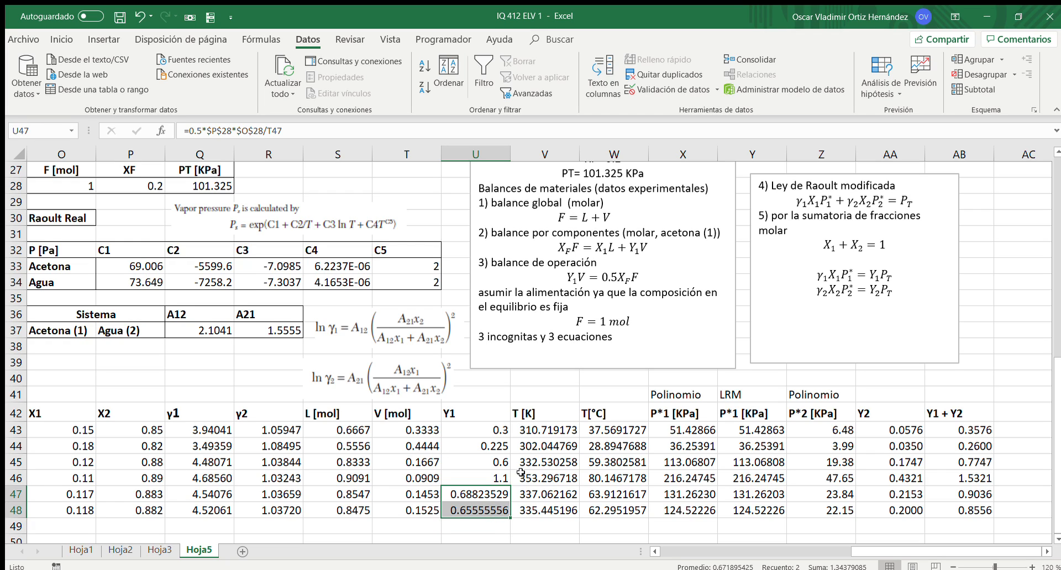
click(61, 39)
click(548, 88)
click(547, 89)
click(548, 89)
click(547, 89)
click(547, 89)
Review the row 48 formulas cell by cell from X2 in P48 to Y2 in AA48.
click(592, 505)
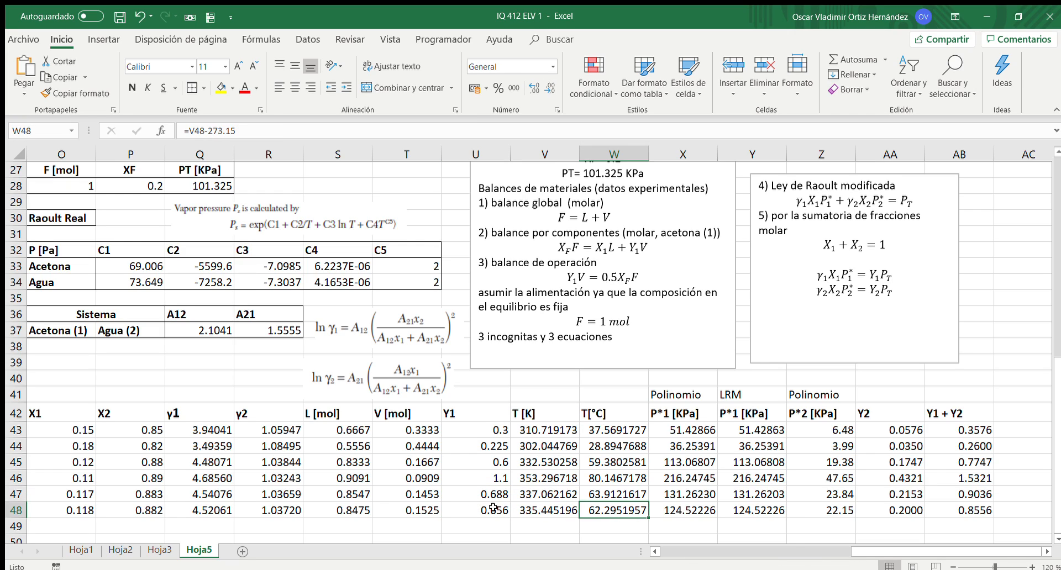
key(Left)
key(Left)
key(Left)
key(Left)
key(Left)
key(Left)
key(Left)
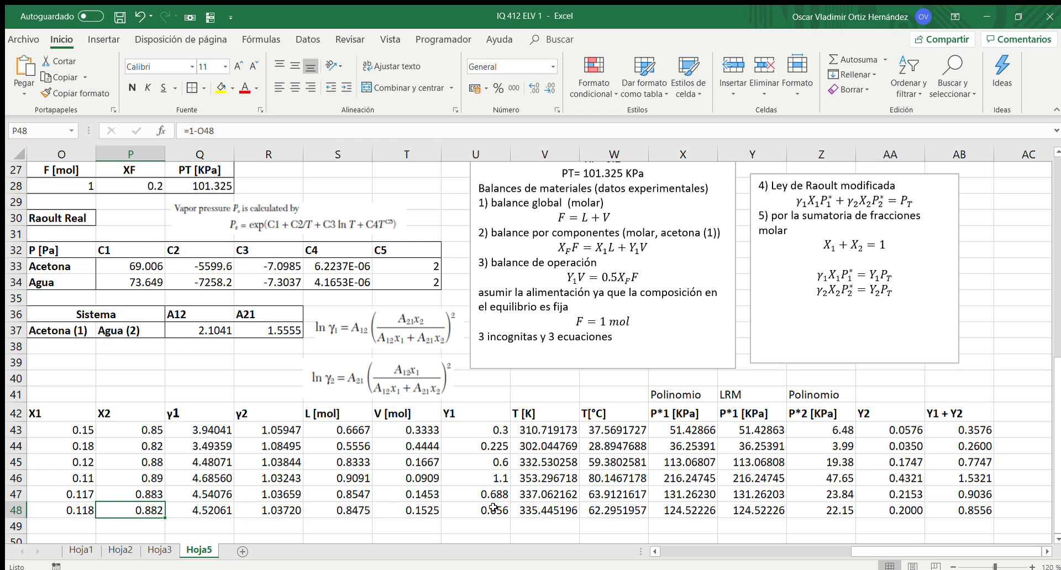
key(Right)
key(Right)
key(Right)
key(Right)
key(Right)
key(Right)
key(Right)
key(Right)
key(Right)
key(Right)
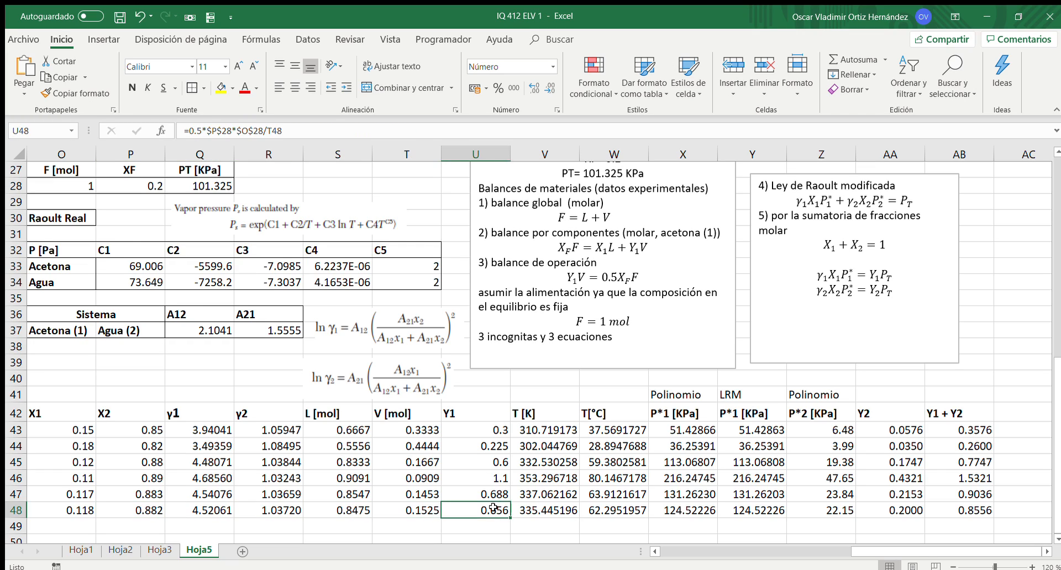
key(Right)
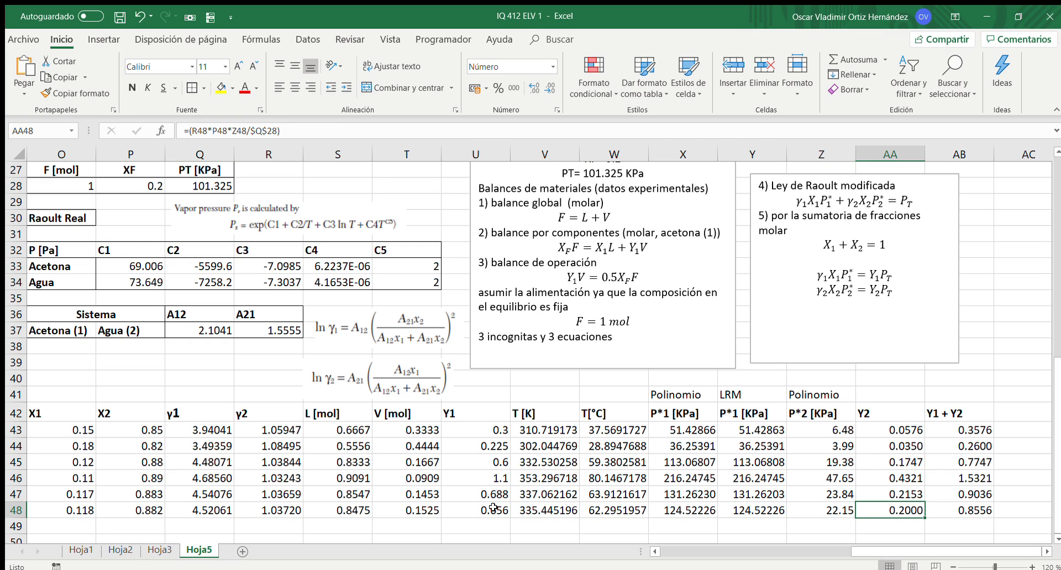
Inspect the LRM P*1 formulas in Y46:Y48 and the Y1 + Y2 formula in AB48.
key(Left)
key(Left)
key(Left)
key(Right)
key(Up)
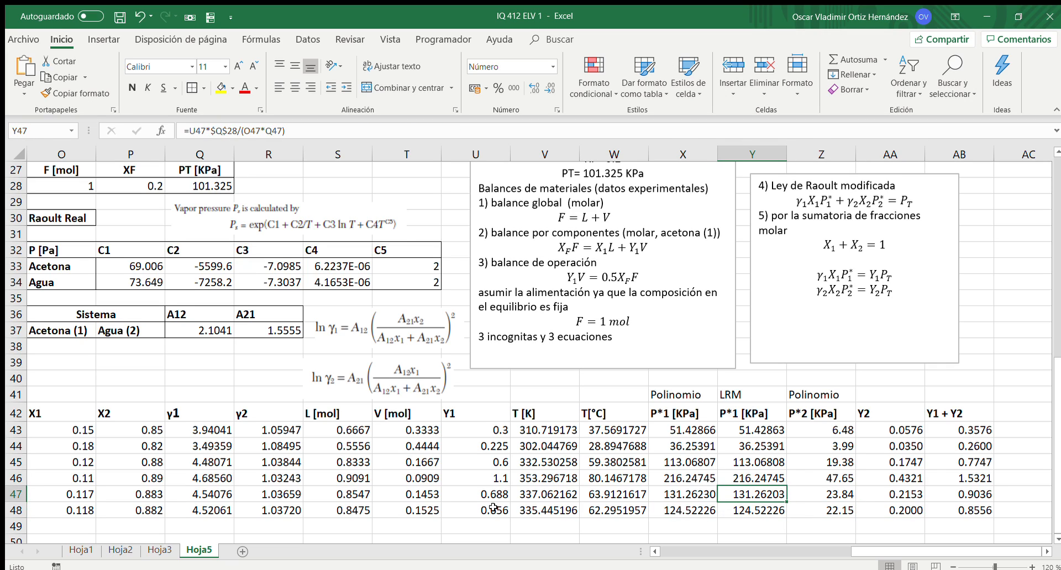
double_click(766, 497)
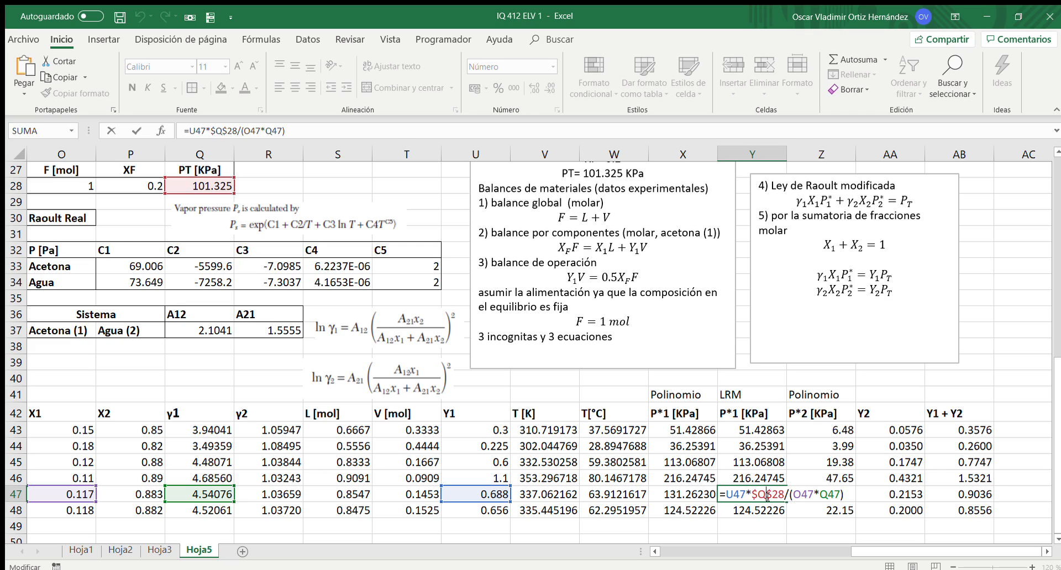
key(Return)
double_click(748, 511)
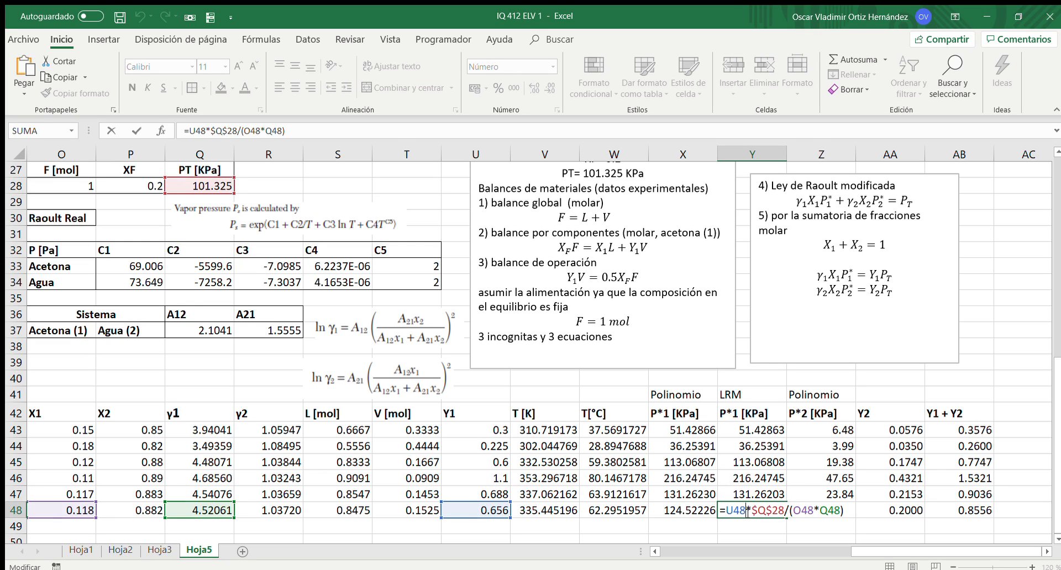
key(Return)
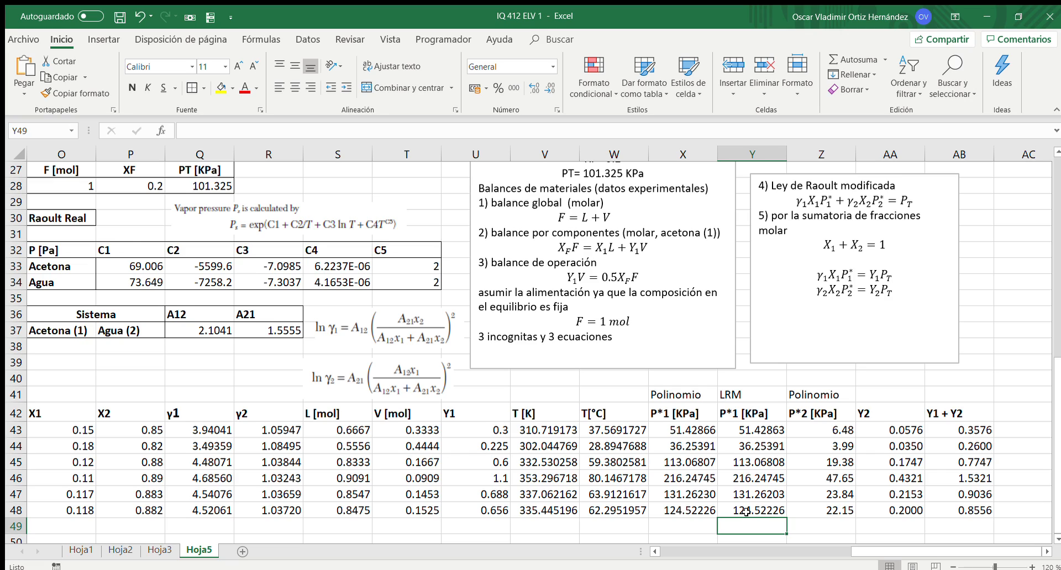
double_click(746, 478)
key(Return)
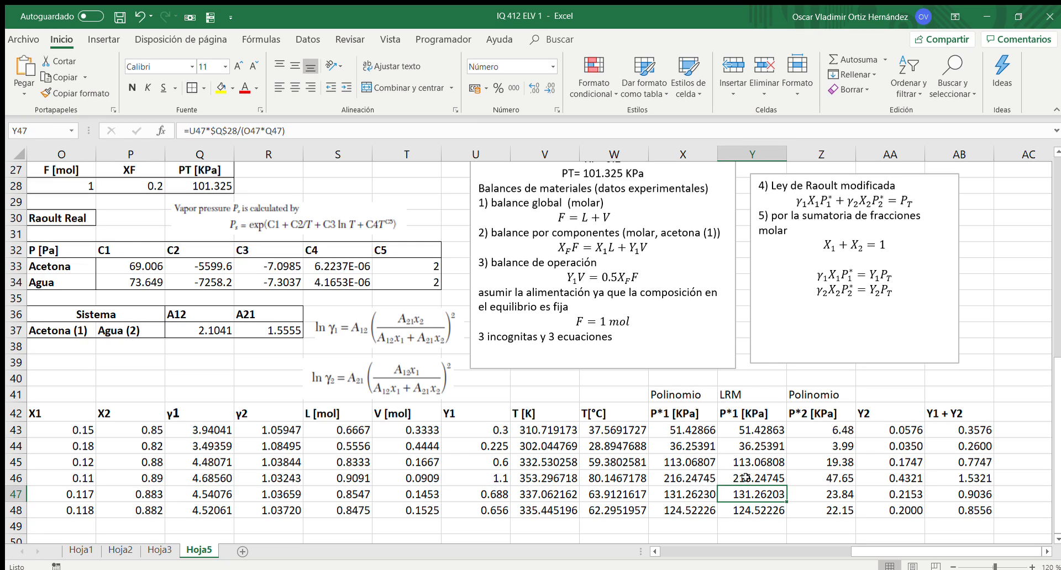
double_click(747, 494)
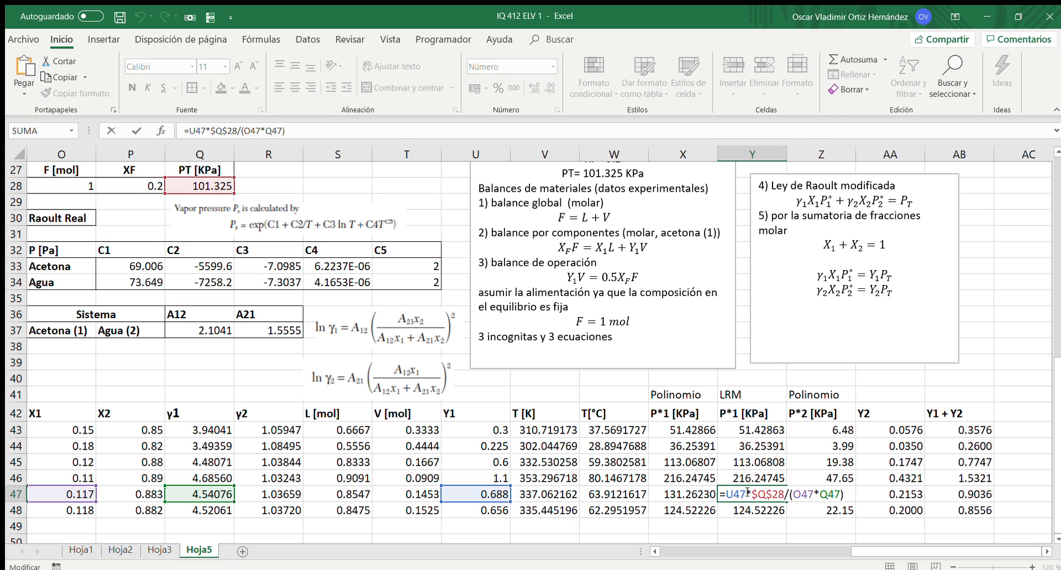
key(Return)
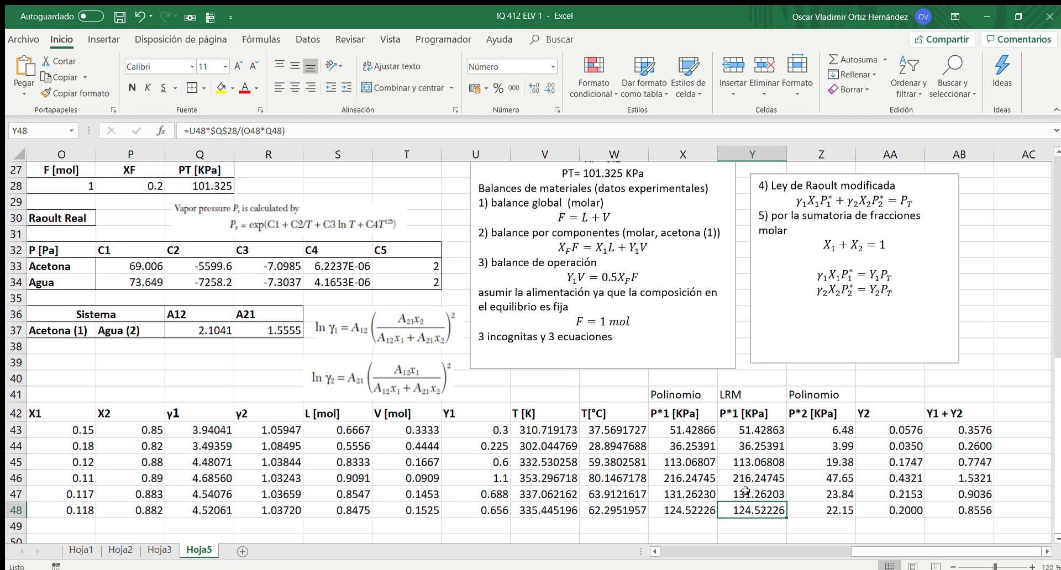
double_click(988, 512)
key(Escape)
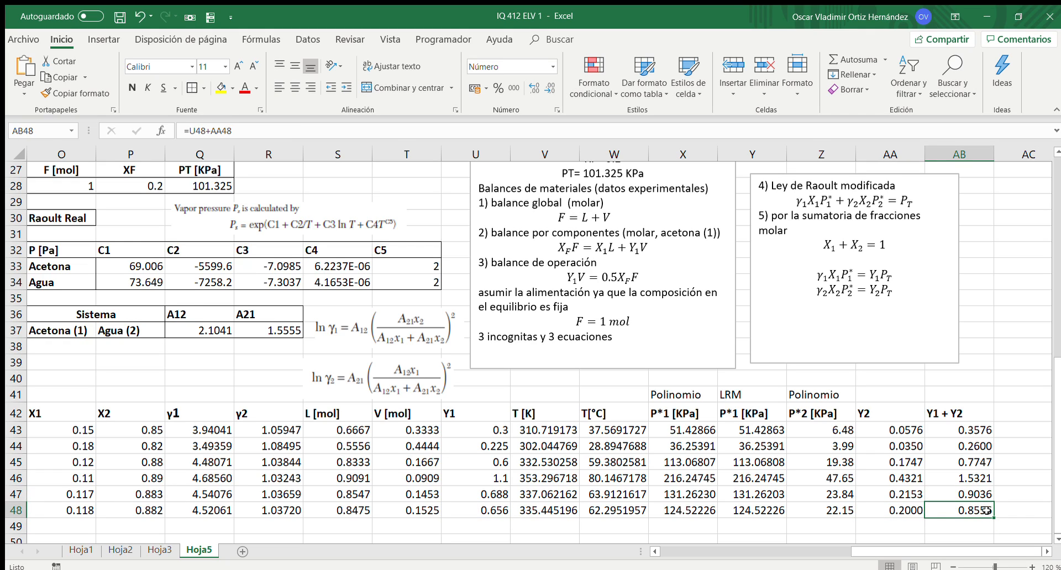
Review row 48 cell by cell from Y1 + Y2 in AB48 back to X1.
key(Left)
key(Left)
key(Left)
key(Left)
key(Left)
key(Left)
key(Left)
key(Left)
key(Left)
key(Left)
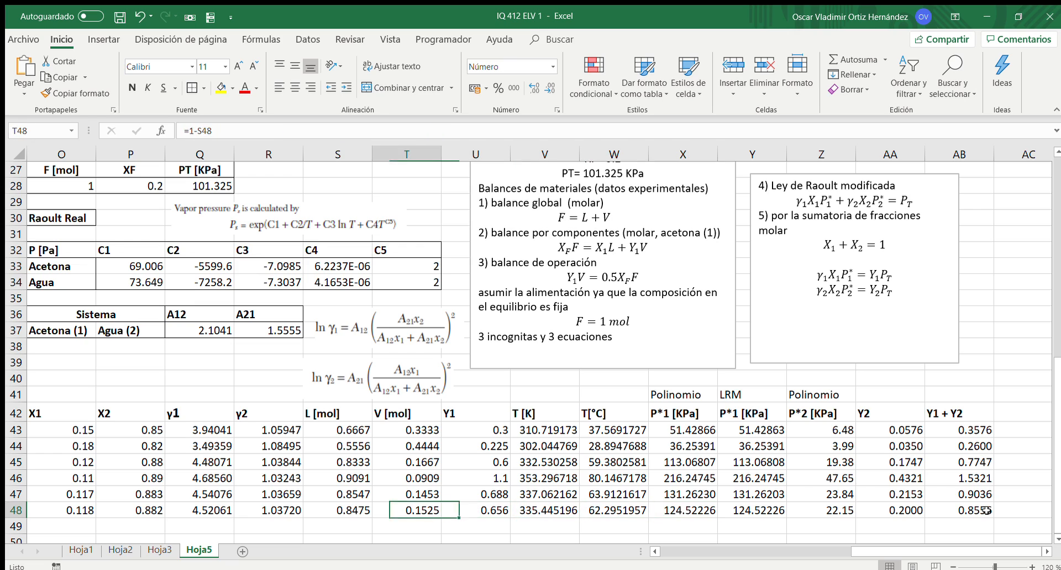
key(Left)
key(Left)
key(Left)
key(Left)
Examine the row 46 trial from X1 in O46 to the LRM P*1 value in Y46.
key(Up)
key(Up)
key(Right)
key(Right)
key(Right)
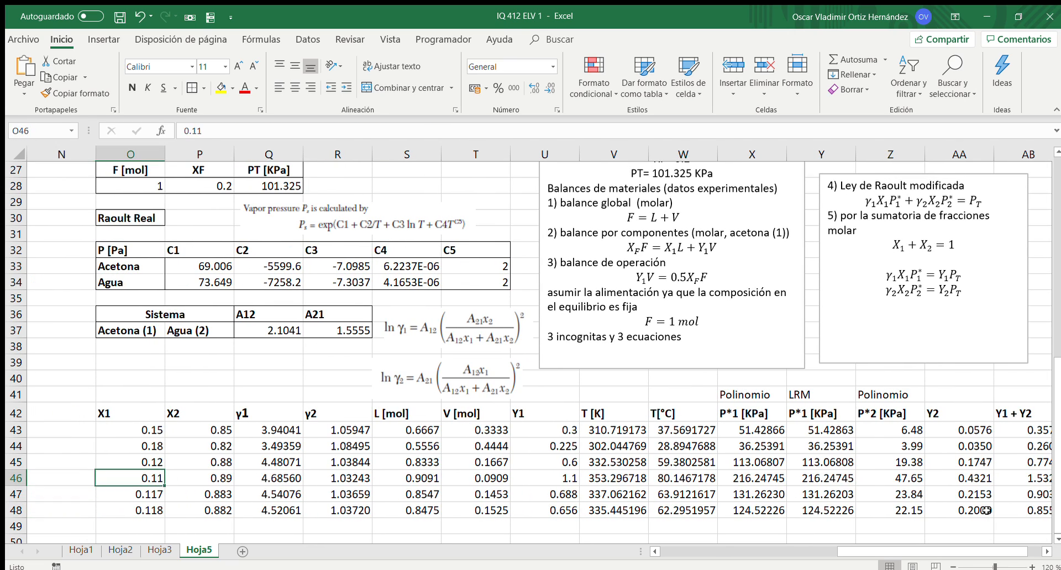
key(Right)
key(Right)
key(Right)
key(Right)
key(Right)
key(Right)
key(Right)
key(Right)
key(Right)
key(Right)
key(Right)
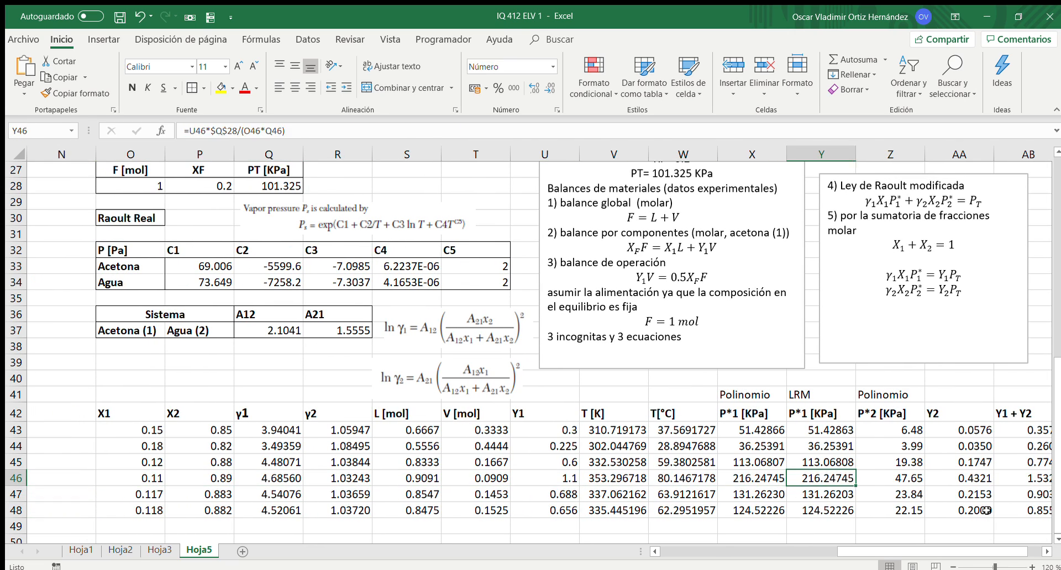
key(Left)
key(Left)
key(Left)
key(Left)
key(Left)
key(Left)
key(Left)
key(Left)
key(Left)
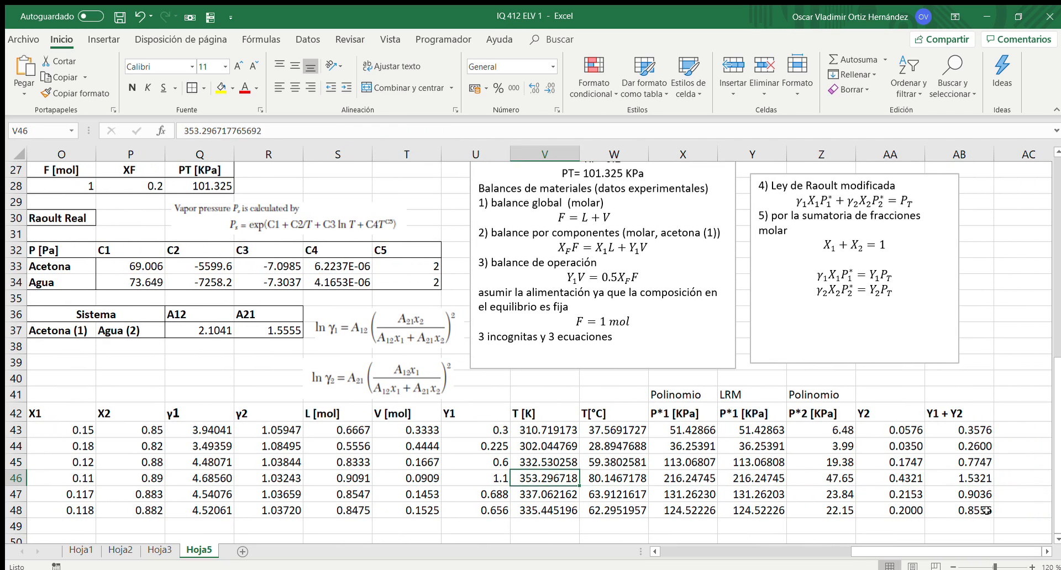
key(Left)
key(Left)
key(Left)
key(Left)
Examine the row 47 trial from X1 in O47 to P*1, and the Y1 value in U48.
key(Down)
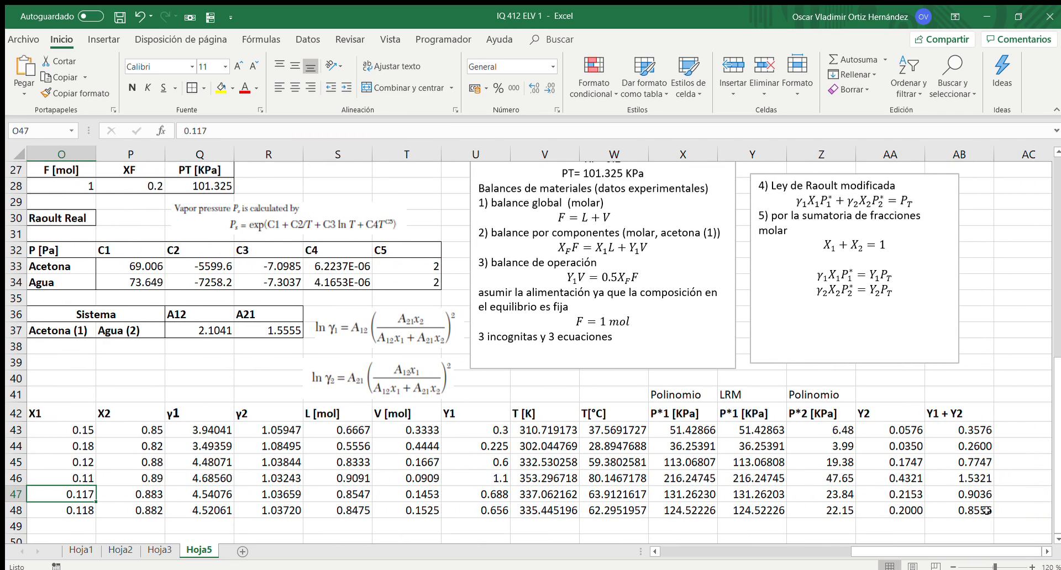
key(Right)
key(Right)
key(Right)
key(Right)
key(Right)
key(Right)
key(Right)
key(Right)
key(Right)
key(Right)
key(Right)
key(Right)
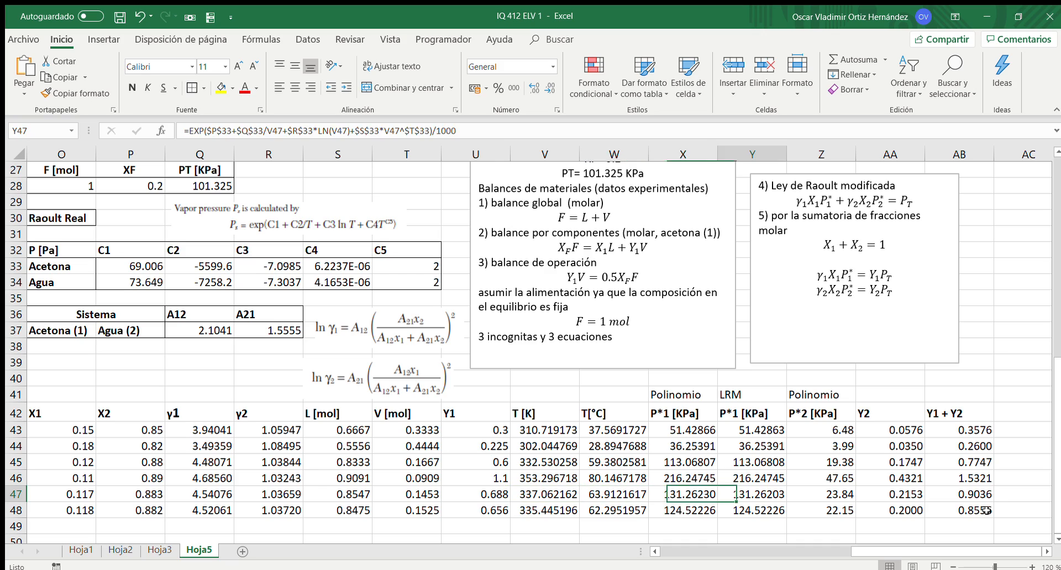
key(Left)
key(Left)
key(Left)
key(Left)
key(Left)
key(Left)
key(Left)
key(Left)
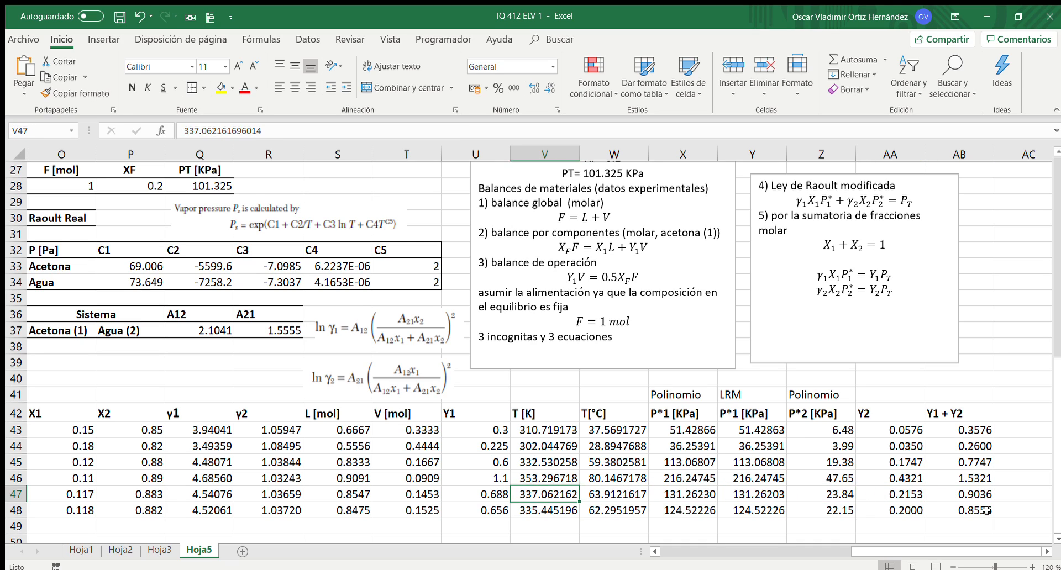
key(Left)
key(Left)
key(Down)
key(Right)
key(Right)
key(Right)
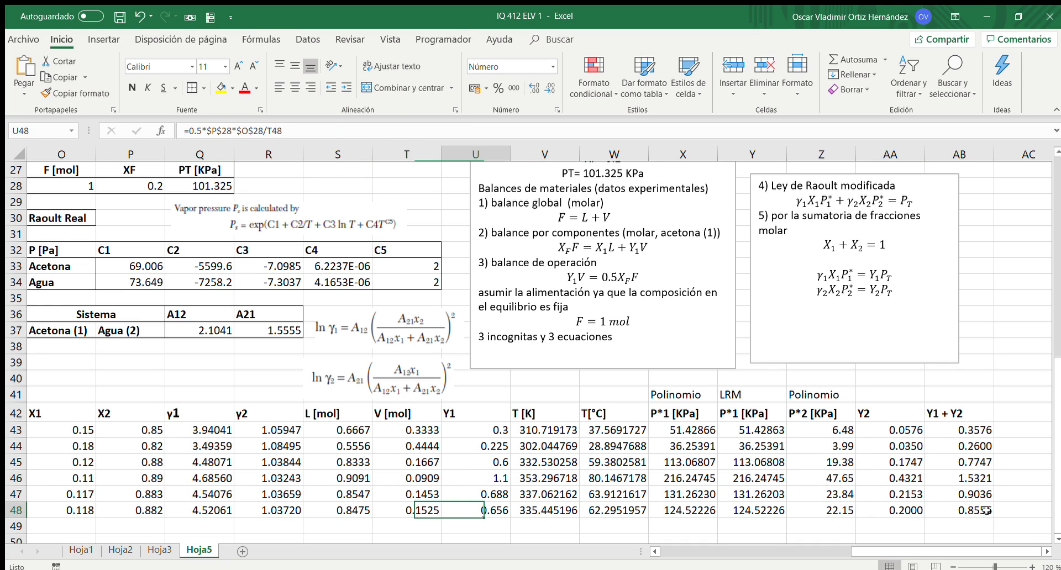
Enter 0.115 as the next X1 value in O49.
key(Left)
key(Left)
key(Left)
key(Left)
key(Left)
key(Left)
key(Right)
key(Down)
text(0)
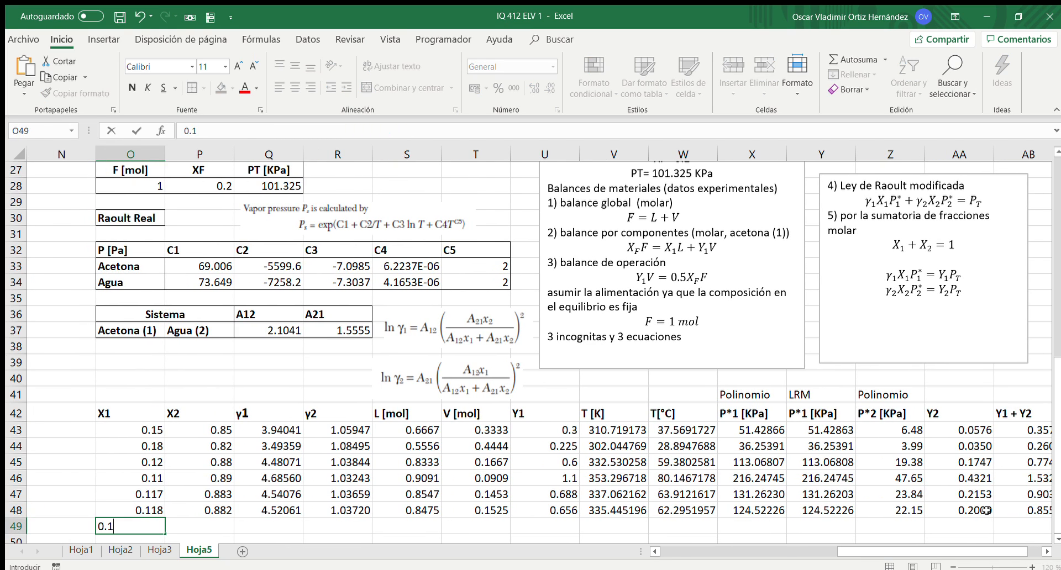
text(.115)
key(Return)
key(Up)
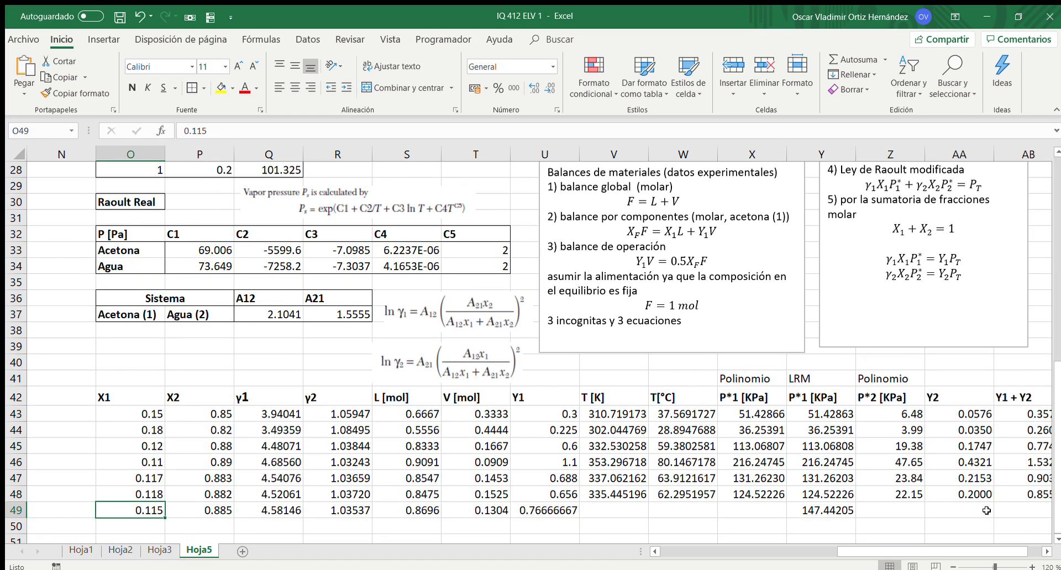
Examine row 49 from X1 to Y1 + Y2 for cells that still lack formulas.
key(Right)
key(Right)
key(Right)
key(Right)
key(Right)
key(Right)
key(Right)
key(Right)
key(Right)
key(Right)
key(Right)
key(Right)
key(Right)
key(Right)
key(Left)
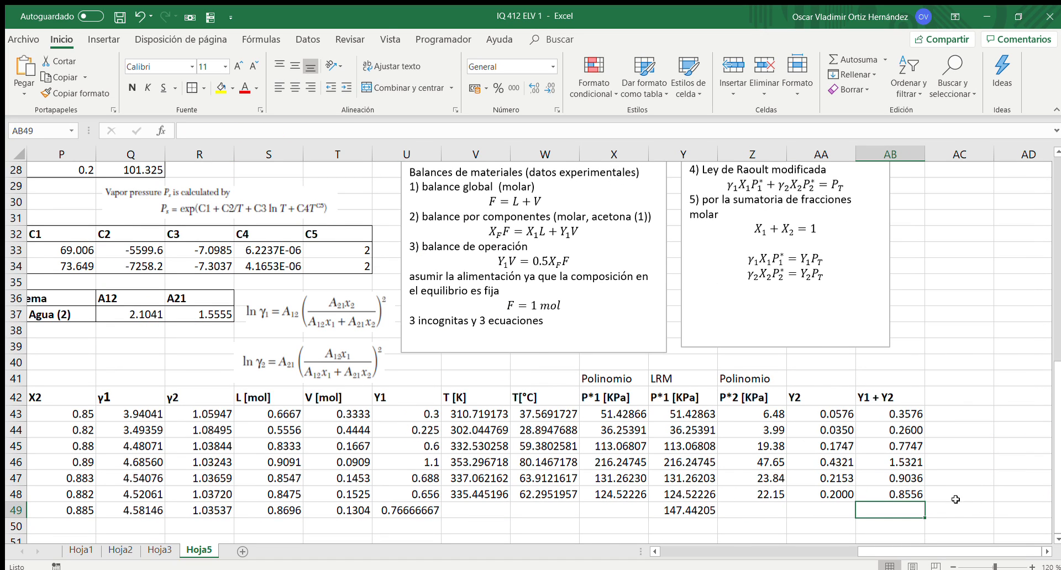
key(Left)
key(Left)
key(Left)
key(Left)
key(Left)
key(Left)
key(Left)
key(Left)
key(Left)
key(Left)
key(Left)
key(Left)
key(Left)
key(Left)
key(Left)
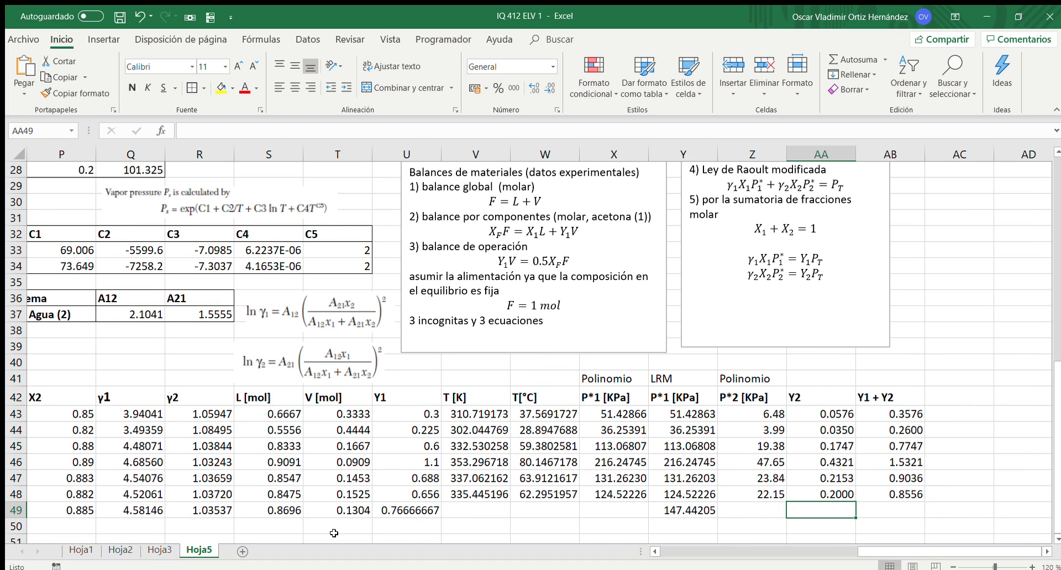
key(Right)
key(Right)
key(Right)
key(Right)
key(Right)
key(Right)
key(Right)
key(Right)
key(Right)
key(Right)
key(Right)
key(Right)
key(Right)
key(Right)
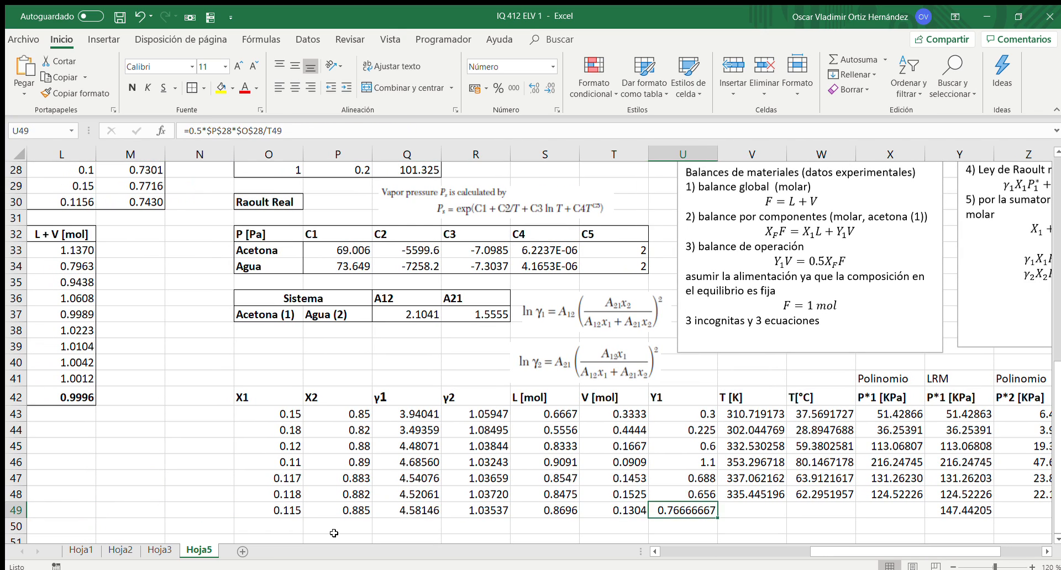
key(Right)
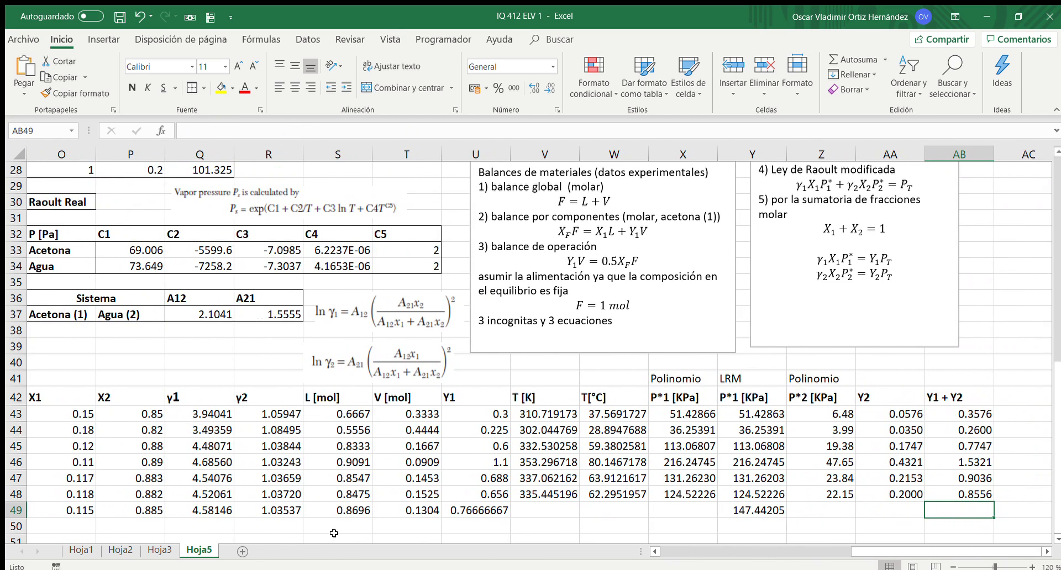
Fill P48:AB48 down to row 49 and check the Y1 + Y2 sum in AB49.
drag(139, 496, 994, 513)
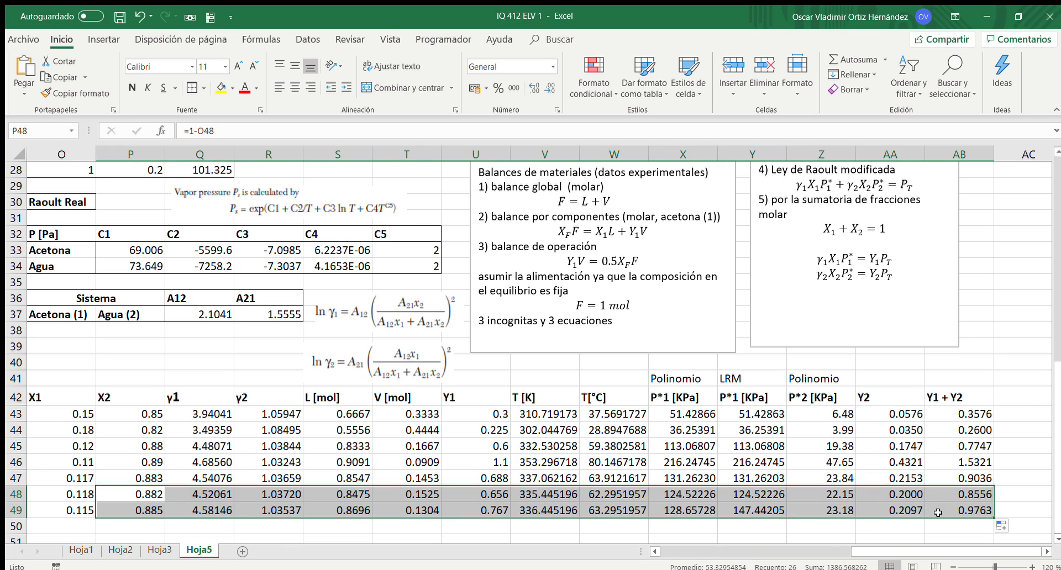
click(955, 510)
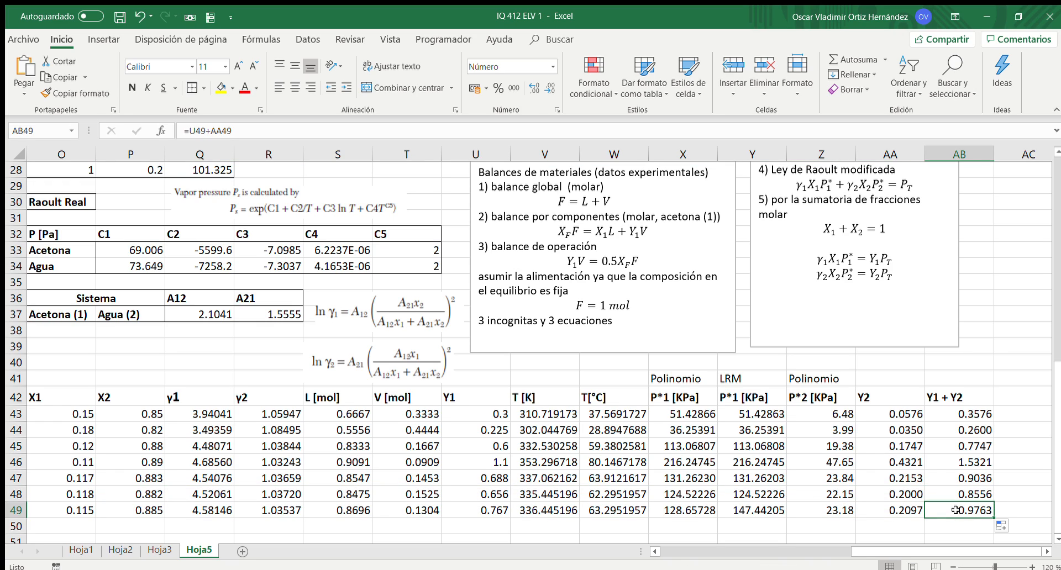
Goal-seek the polynomial P*1 in X49 to 147.44205 by changing the temperature in V49.
key(Left)
key(Left)
key(Left)
key(Left)
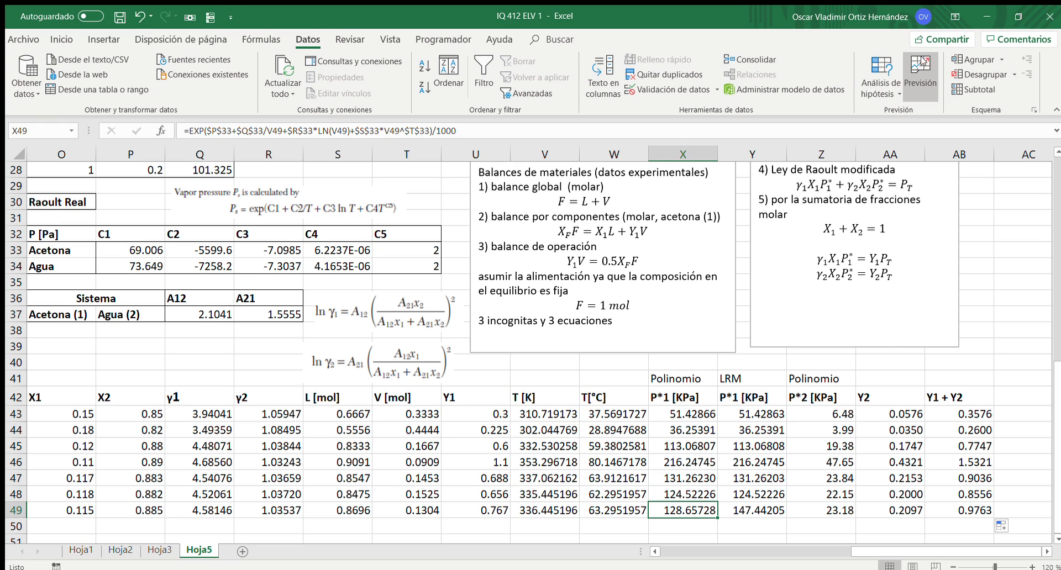
click(918, 72)
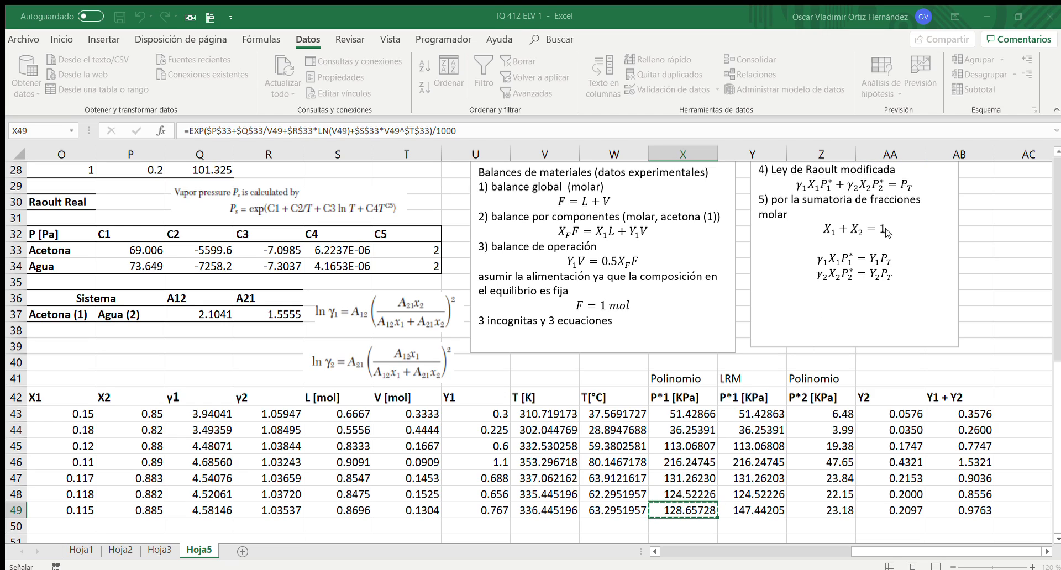
click(866, 259)
click(851, 254)
click(538, 509)
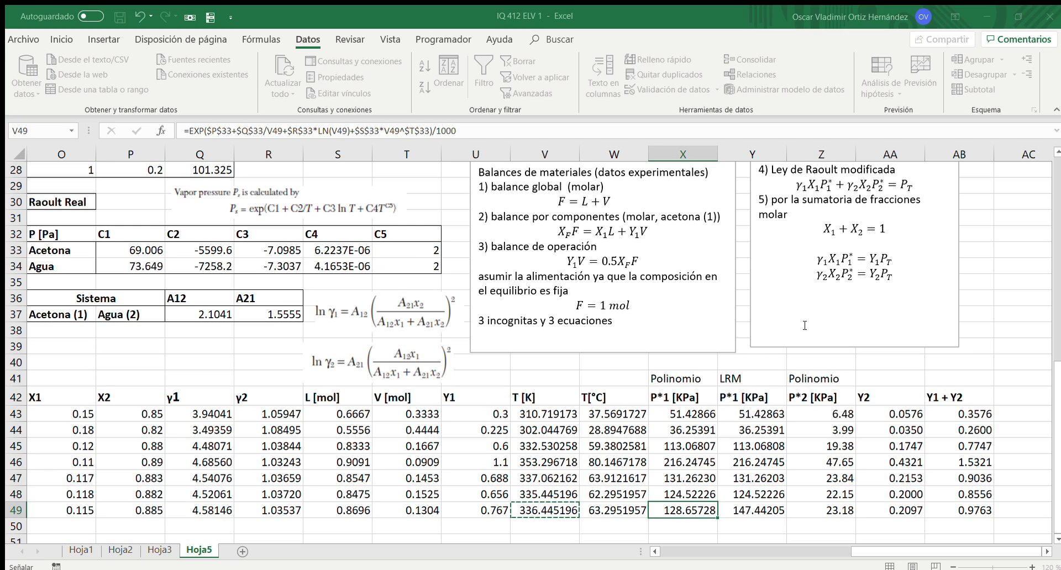
key(Return)
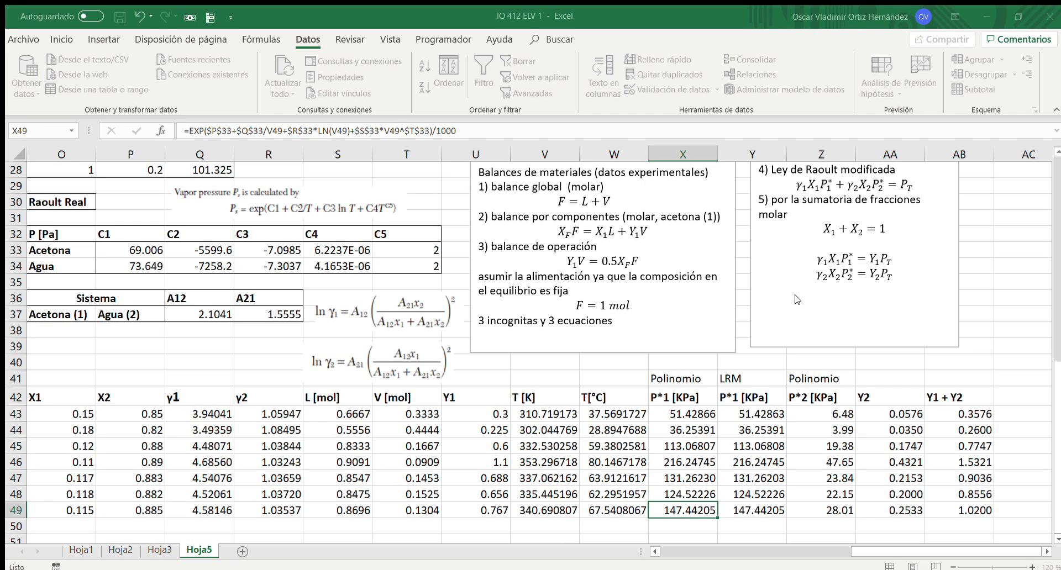
Enter 0.114 as the next X1 value in O50.
click(948, 518)
key(Left)
key(Left)
key(Left)
key(Left)
key(Left)
key(Left)
key(Left)
key(Left)
key(Left)
key(Left)
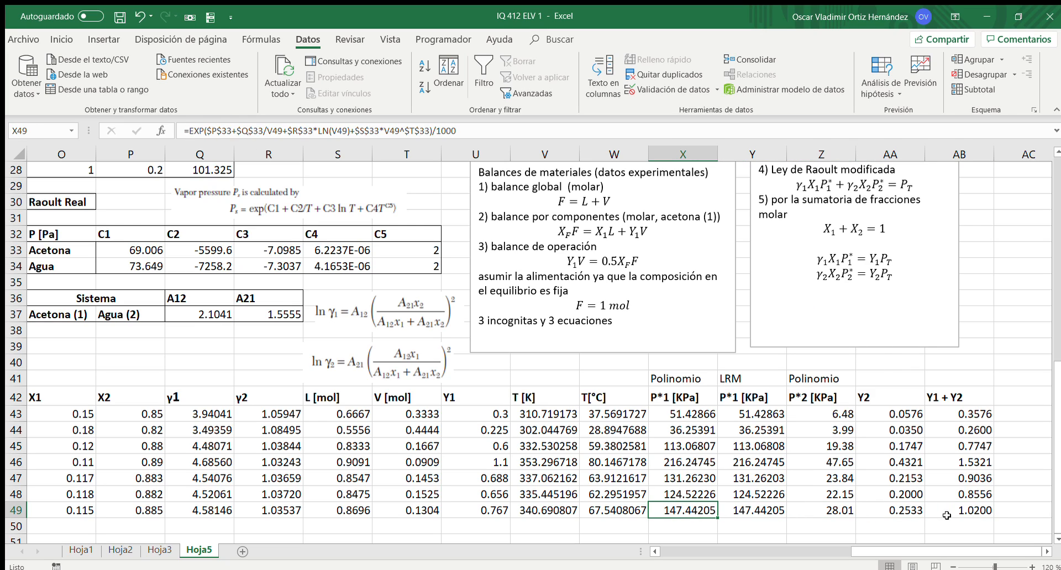
key(Left)
key(Left)
key(Left)
key(Left)
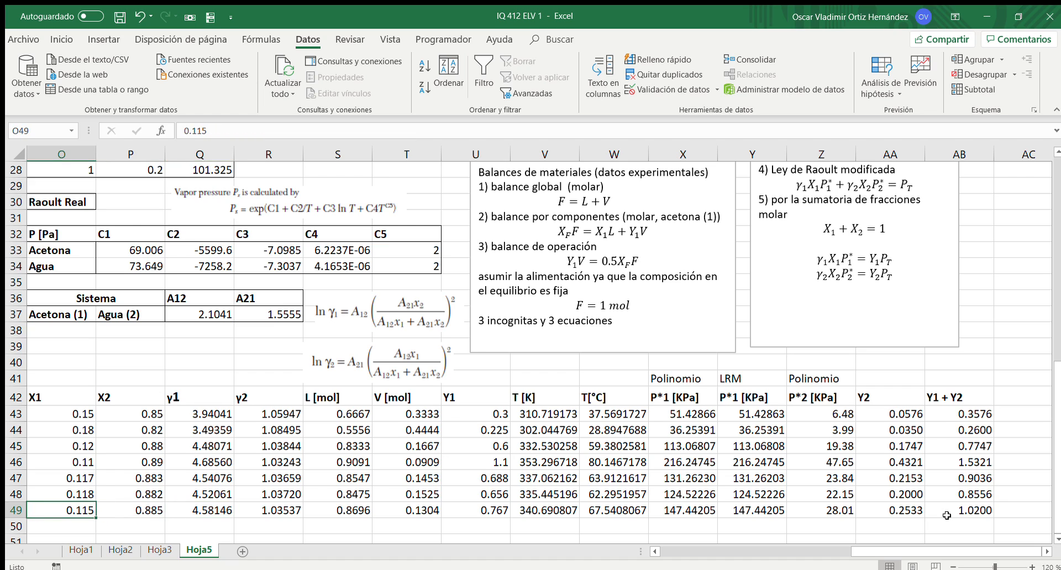
key(Right)
key(Down)
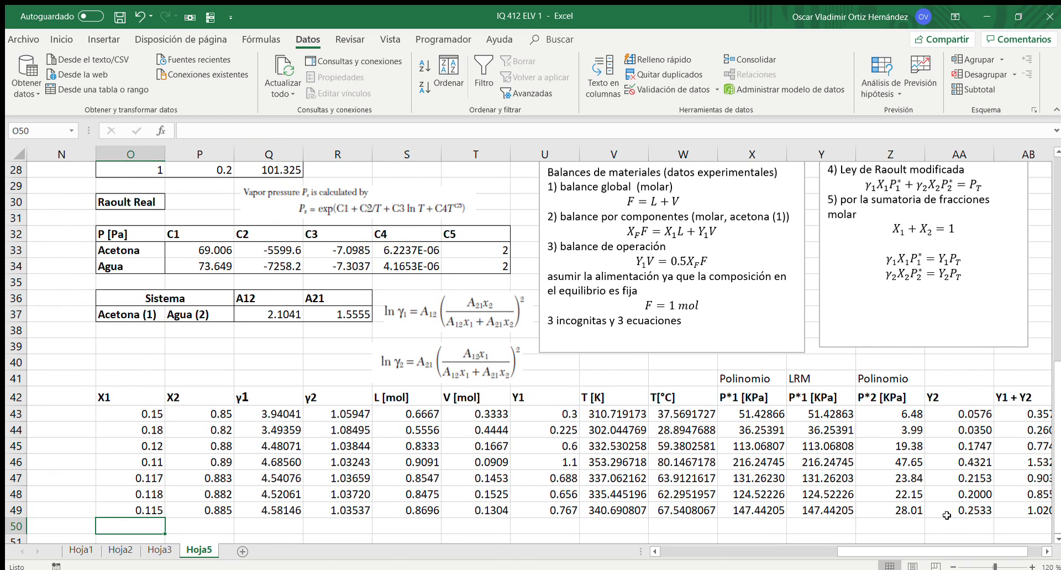
text(0.114)
key(Return)
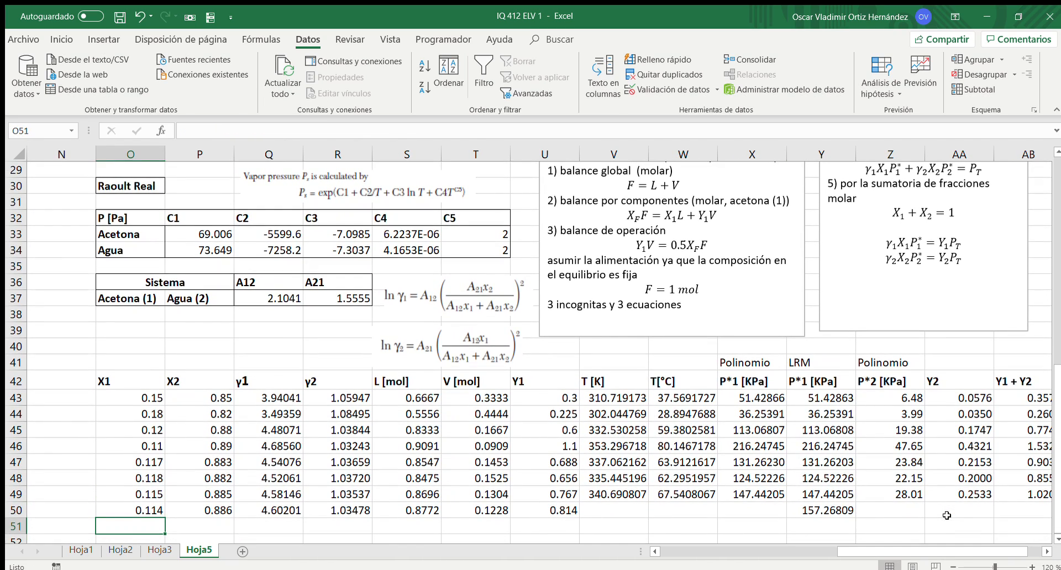
Fill the row 49 formulas in P49:AB49 down to row 50.
key(Up)
key(Right)
key(Up)
key(shift+Right)
key(shift+Right)
key(shift+Right)
key(shift+Right)
key(shift+Right)
key(shift+Right)
key(shift+Right)
key(shift+Right)
key(shift+Right)
key(shift+Right)
key(shift+Right)
key(shift+Right)
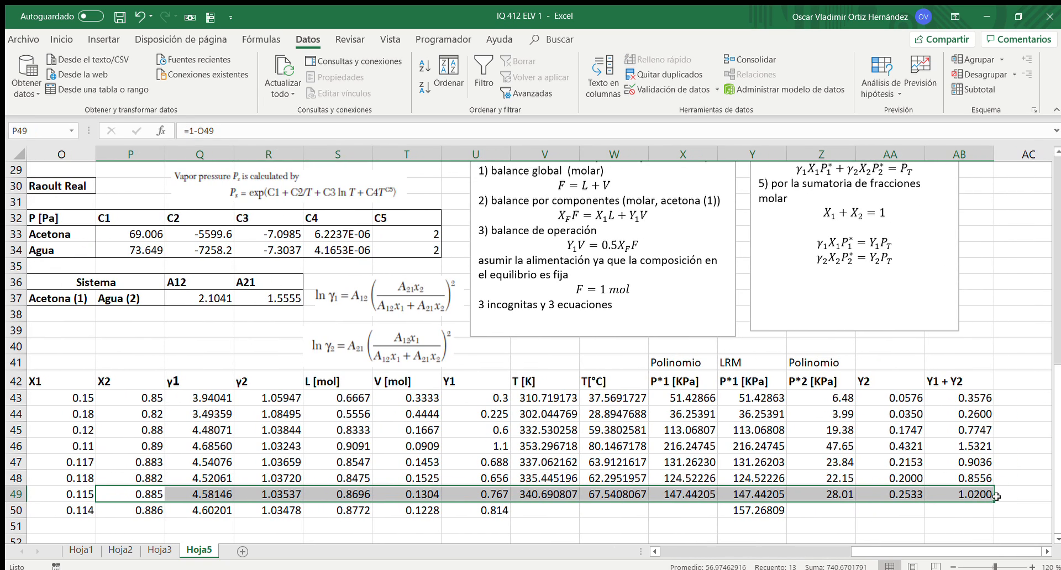
drag(995, 500, 995, 517)
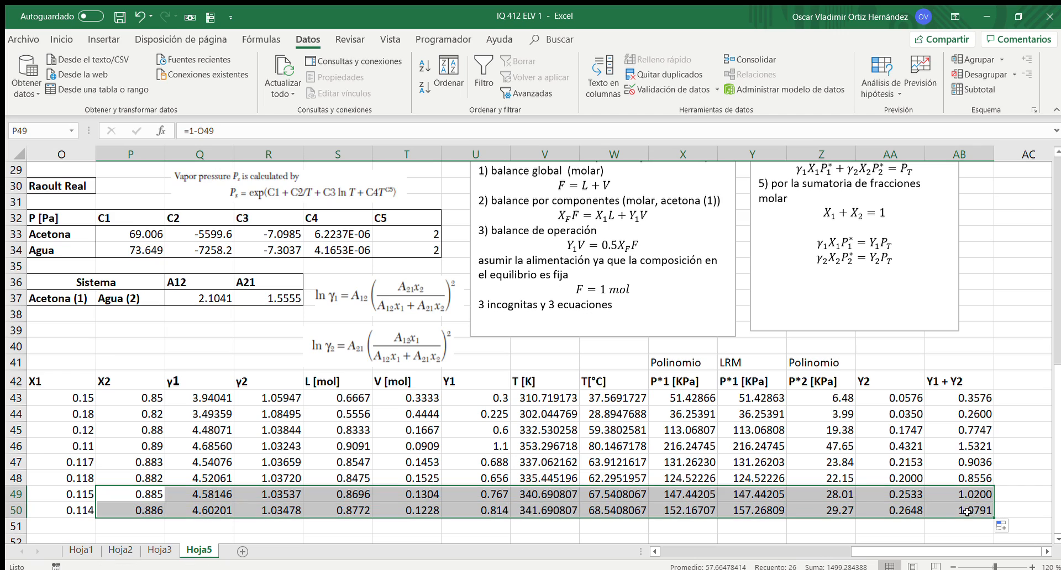
Goal-seek the polynomial P*1 in X50 to the LRM value 157.26809 by changing the temperature in V50.
click(703, 511)
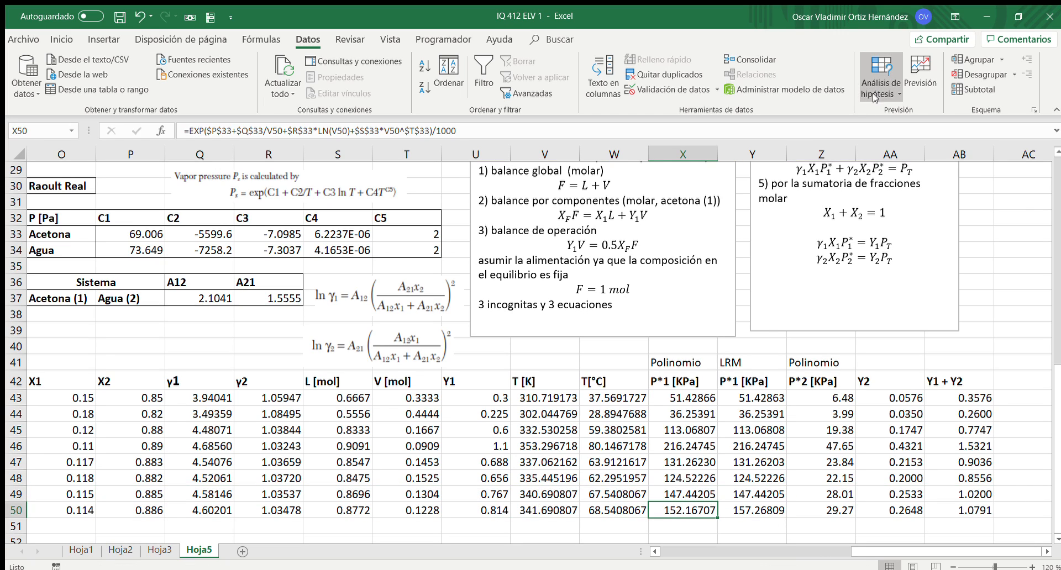
click(876, 124)
click(907, 256)
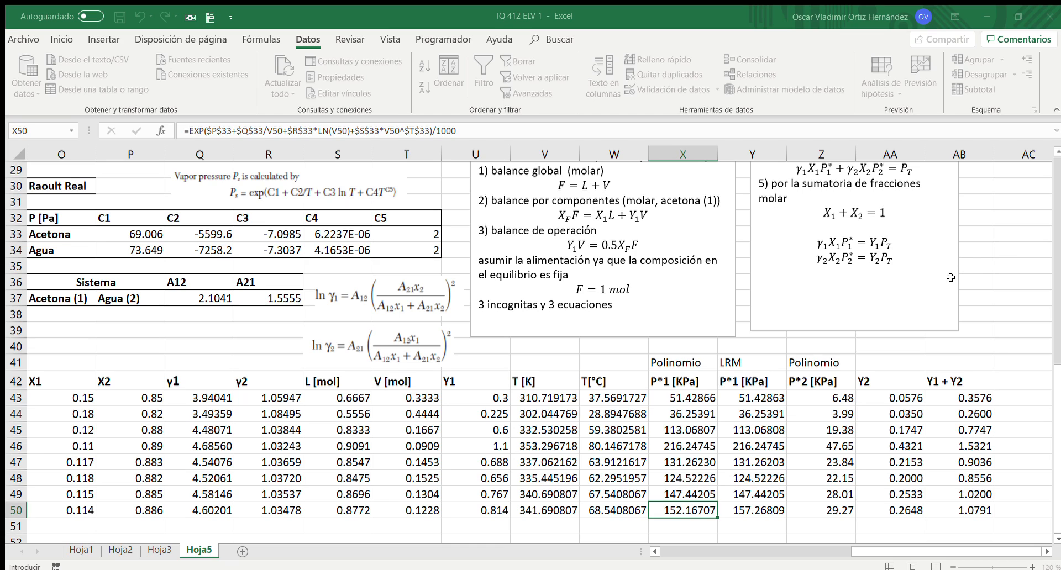
click(550, 510)
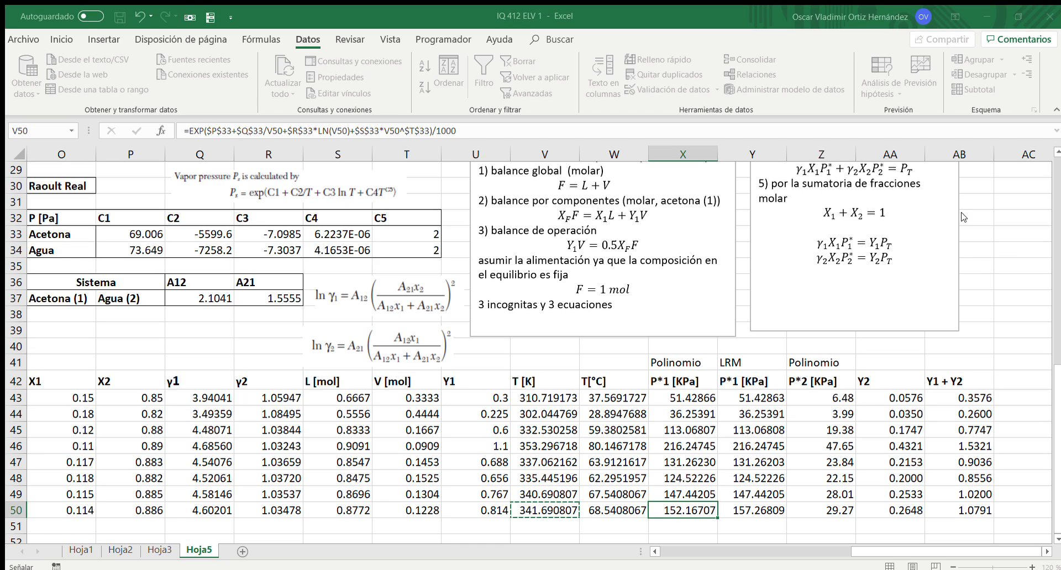
key(Return)
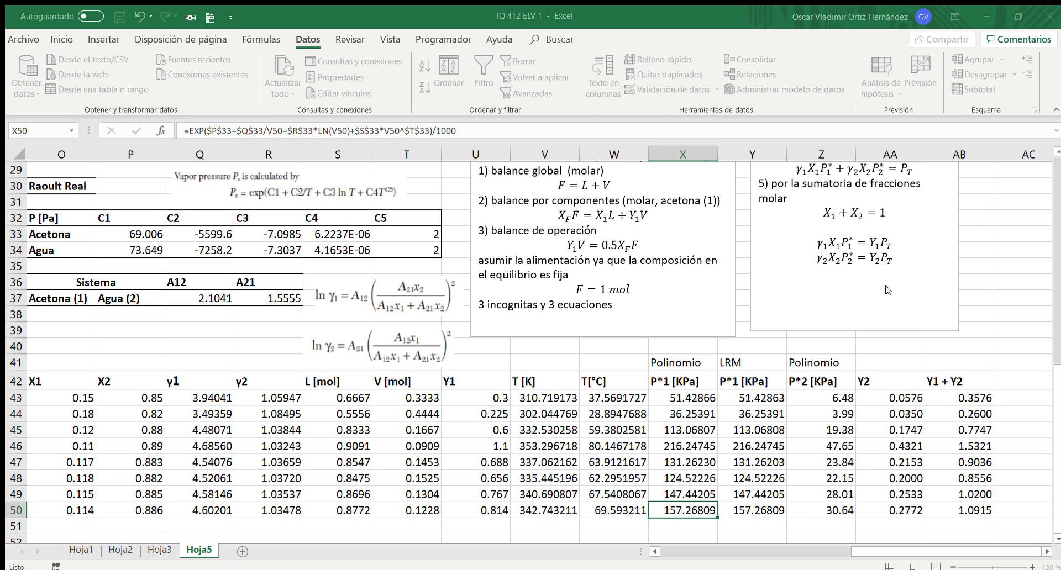
click(987, 506)
Enter 0.116 as the next X1 value in O51.
key(Left)
key(Left)
key(Left)
key(Left)
key(Left)
key(Left)
key(Left)
key(Left)
key(Left)
key(Left)
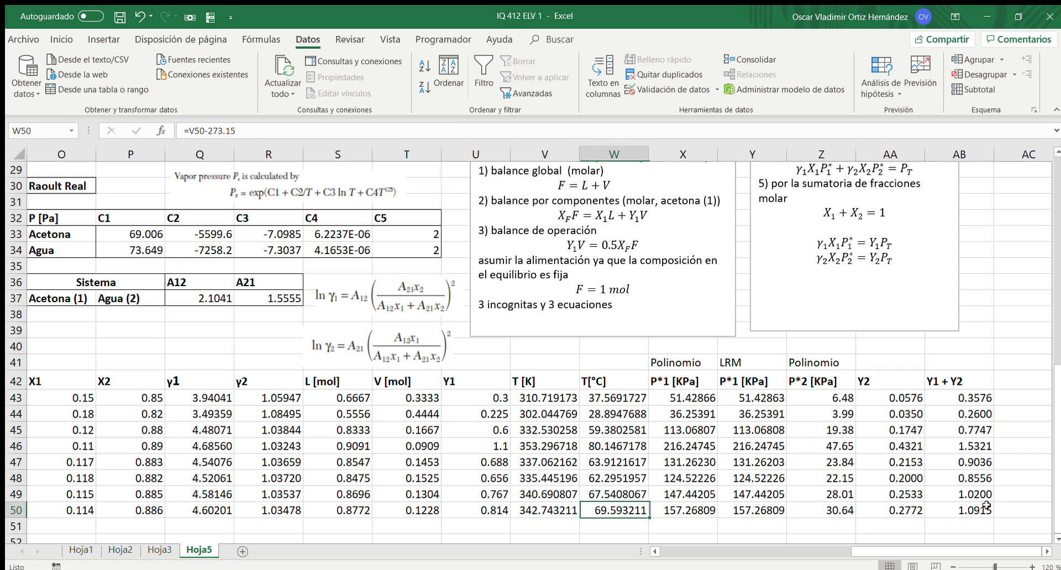
key(Left)
key(Left)
key(Left)
key(Up)
key(Down)
key(Down)
text(0.116)
key(Return)
Fill the row 50 formulas in P50:AB50 down to row 51.
key(Up)
key(Right)
key(Right)
key(Up)
key(Left)
key(shift+Right)
key(shift+Right)
key(shift+Right)
key(shift+Right)
key(shift+Right)
key(shift+Right)
key(shift+Right)
key(shift+Right)
key(shift+Right)
key(shift+Right)
key(shift+Right)
key(shift+Right)
key(shift+Right)
key(shift+Right)
key(shift+Right)
key(shift+Right)
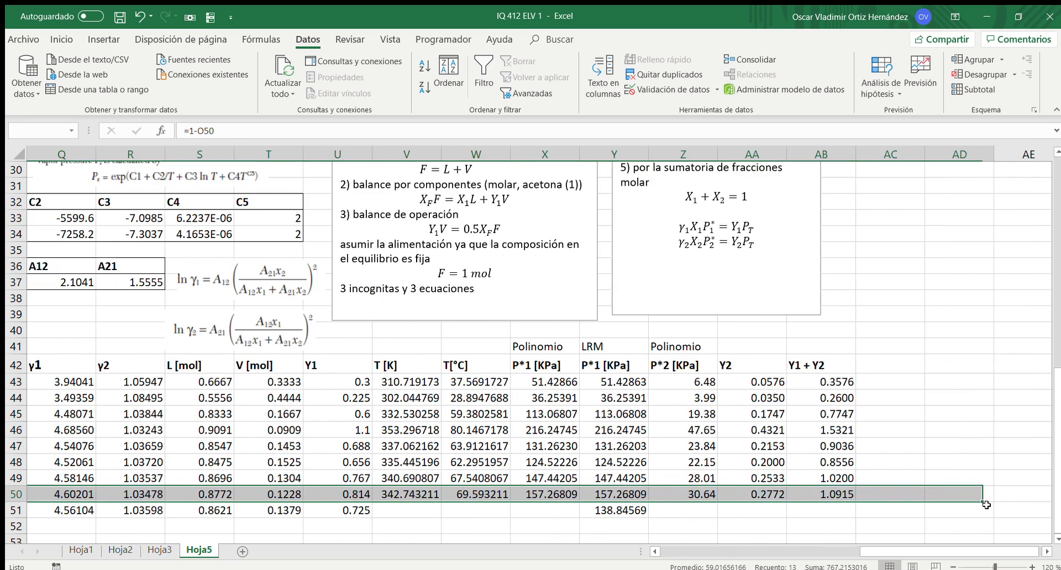
key(shift+Left)
key(shift+Left)
key(shift+Left)
key(shift+Left)
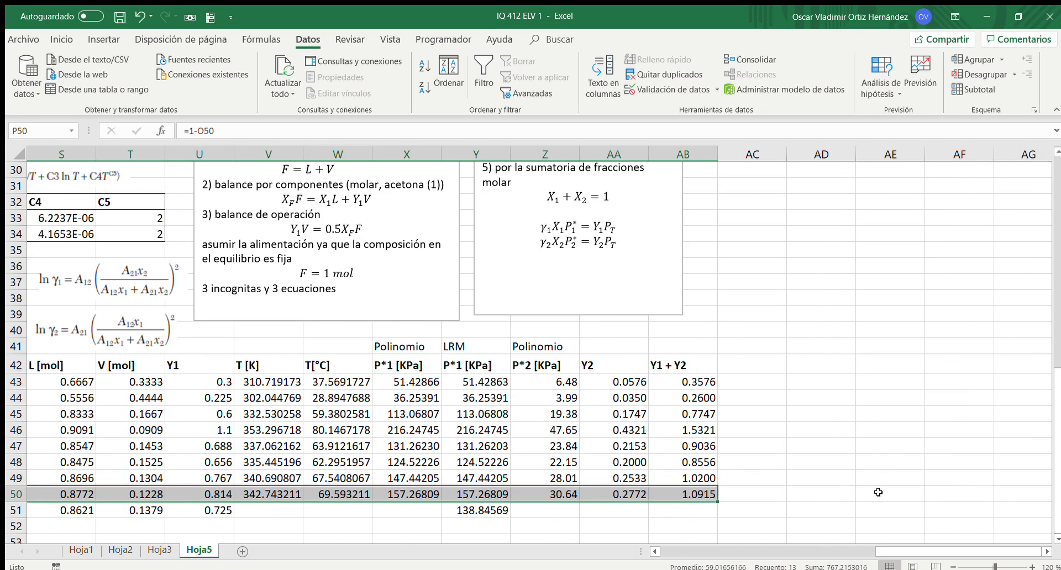
drag(720, 500, 721, 518)
Goal-seek the polynomial P*1 in X51 to the LRM value 138.84569 by changing the temperature in V51.
click(655, 551)
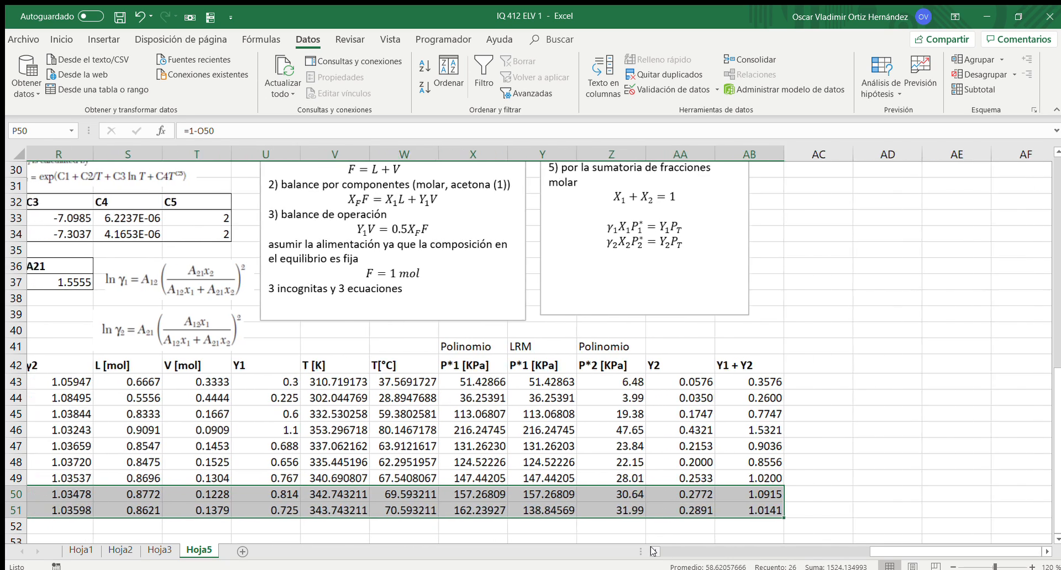
click(655, 551)
click(655, 551)
click(654, 551)
click(655, 551)
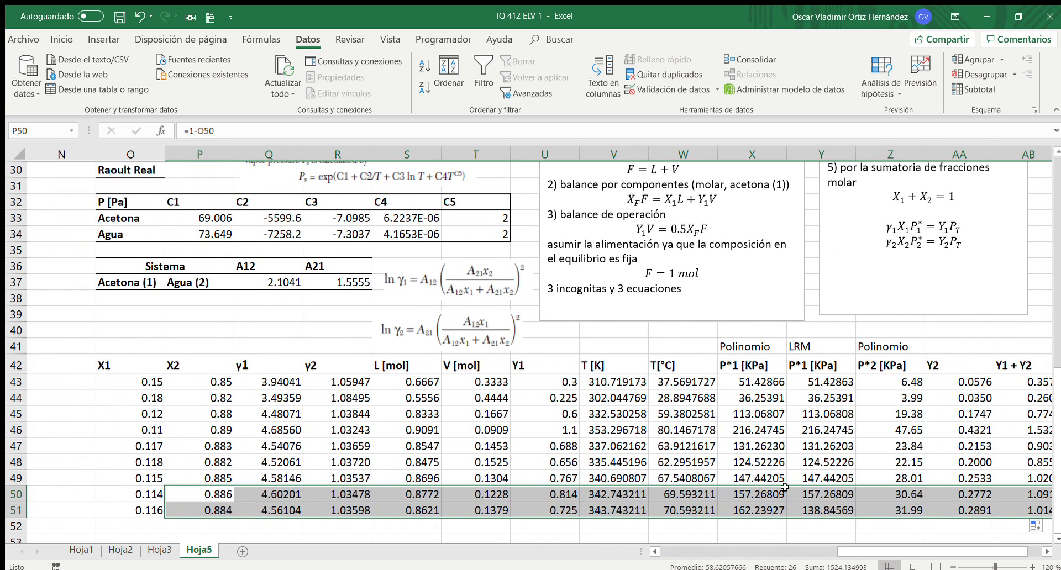
click(1050, 552)
click(745, 511)
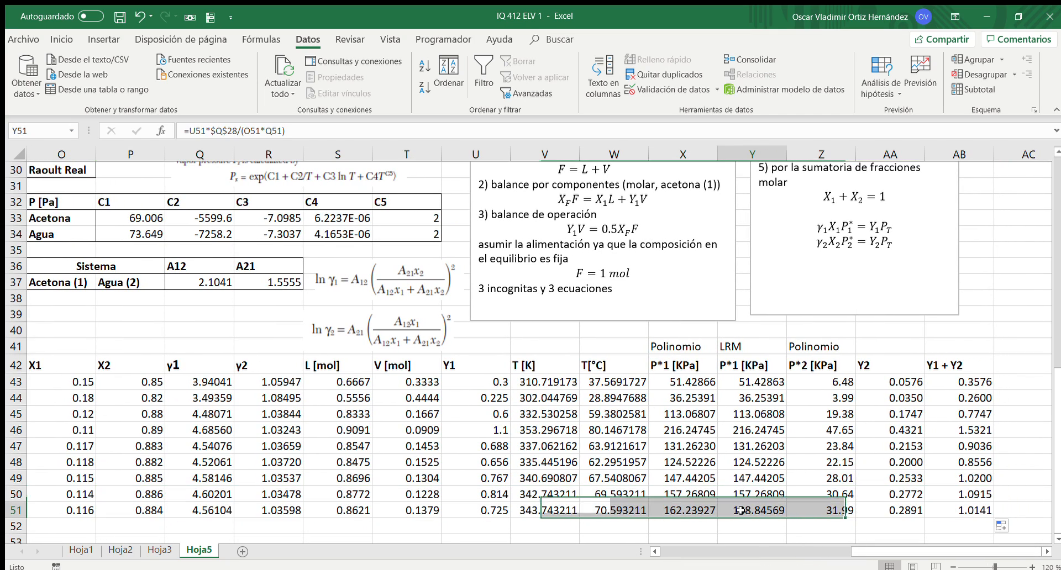
click(702, 510)
click(880, 81)
click(887, 126)
key(Escape)
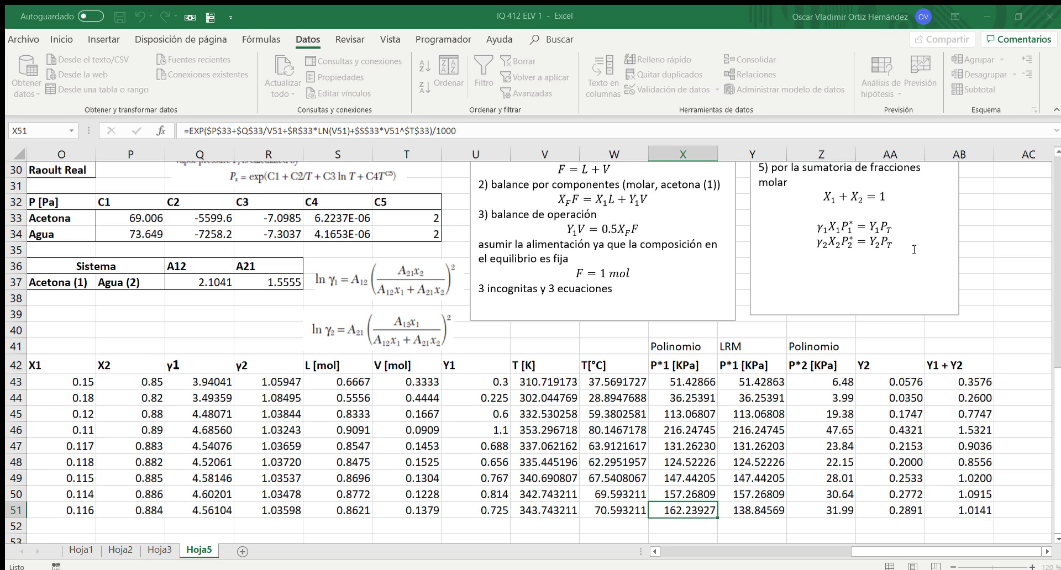
click(986, 269)
click(541, 511)
click(984, 229)
click(898, 285)
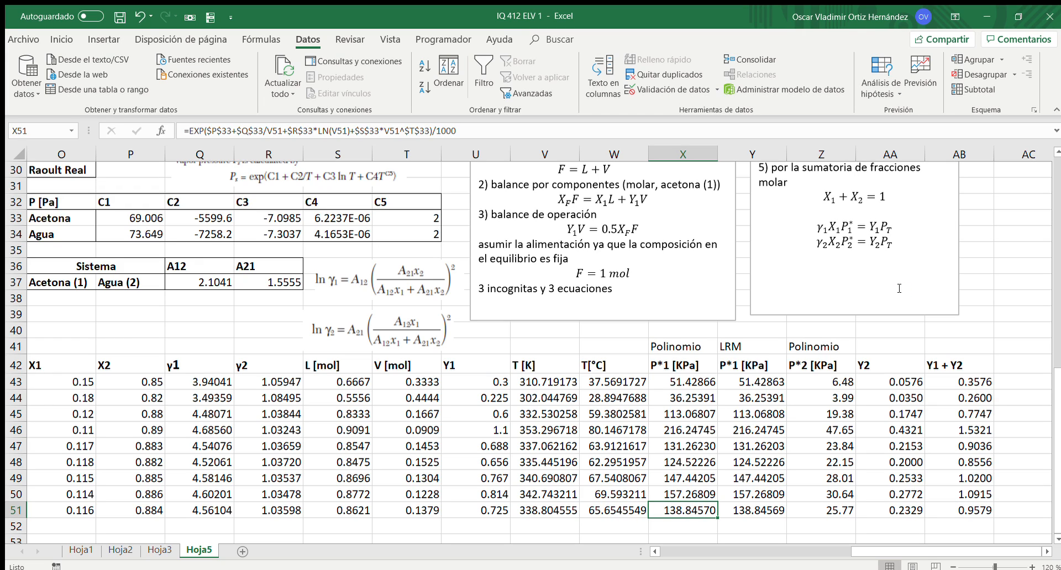
Enter 0.1158 as the next X1 value in O52.
key(Left)
key(Left)
key(Left)
key(Left)
key(Left)
key(Left)
key(Left)
key(Left)
key(Left)
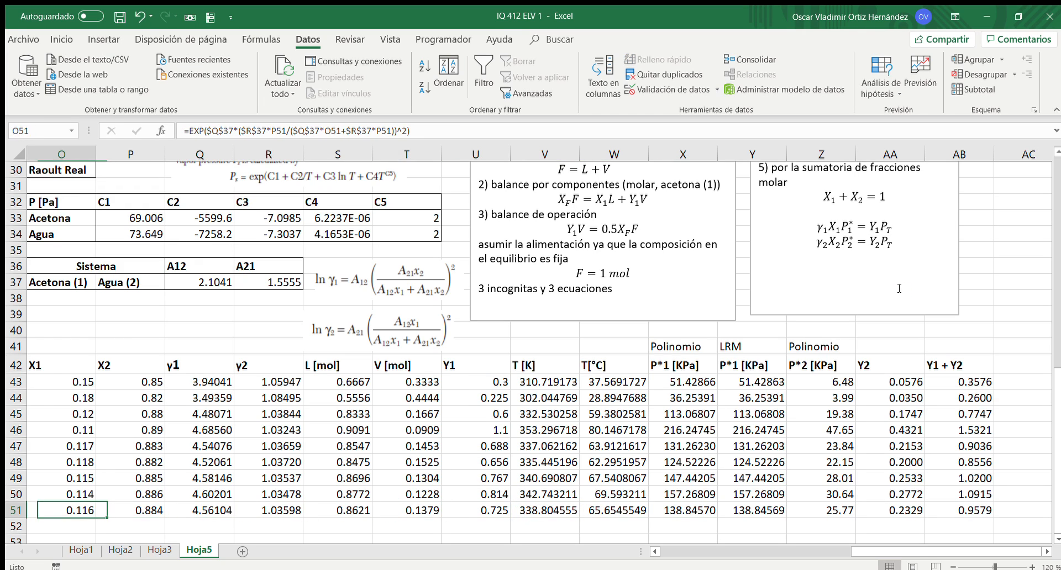
key(Up)
key(Down)
key(Down)
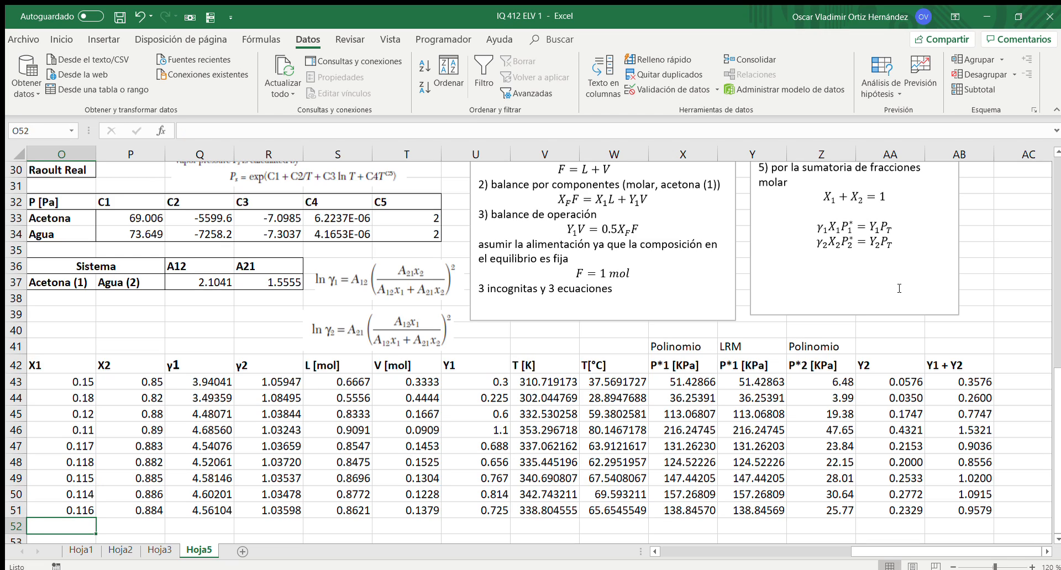
text(0.115)
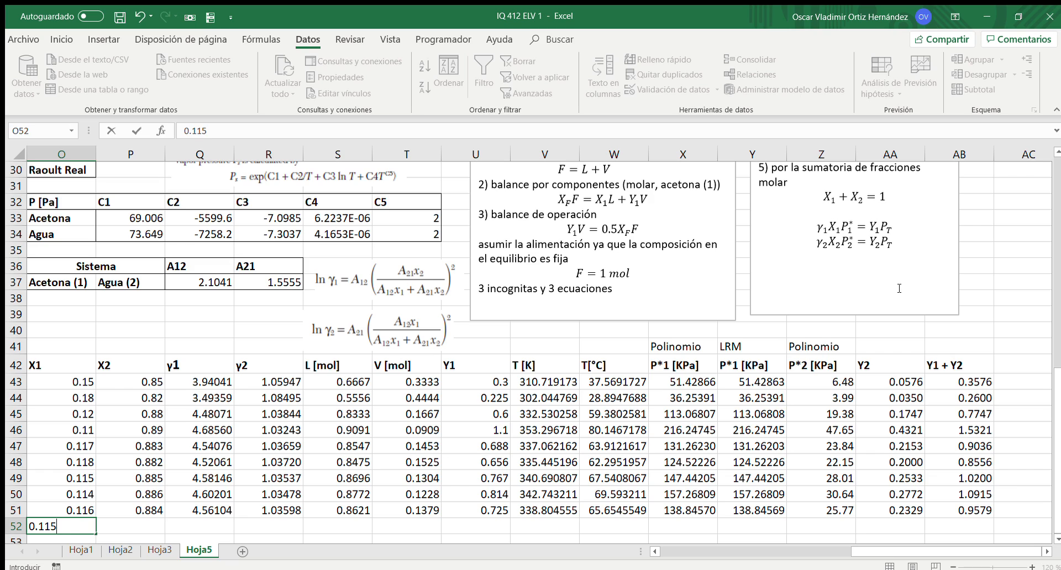
text(8)
key(Return)
Fill the row 51 formulas in P51:AB51 down to row 52.
key(Up)
key(Up)
key(Right)
key(shift+Right)
key(shift+Right)
key(shift+Right)
key(shift+Right)
key(shift+Right)
key(shift+Right)
key(shift+Right)
key(shift+Right)
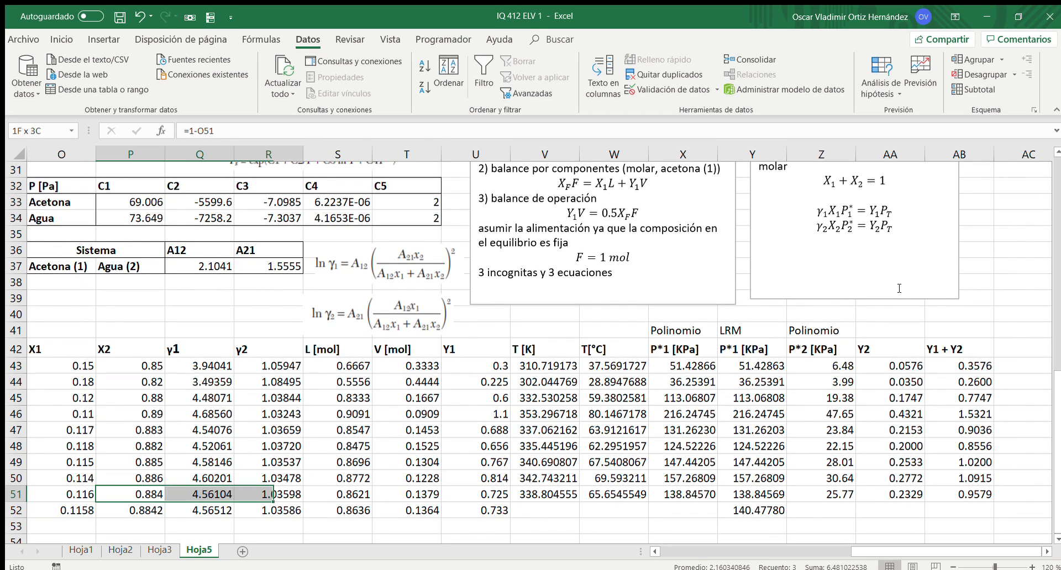
key(shift+Right)
key(shift+Right)
key(shift+Right)
key(shift+Right)
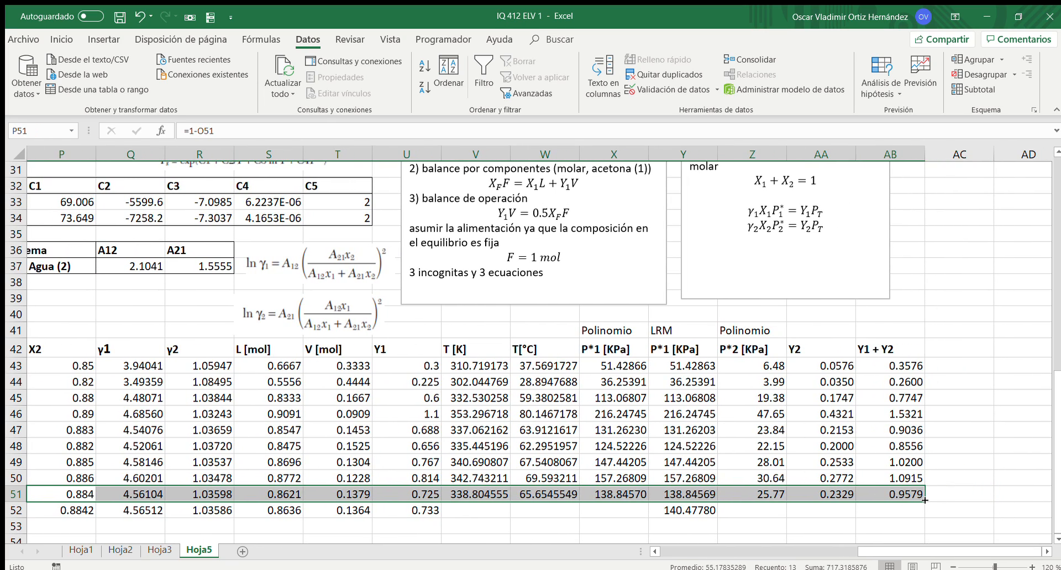
drag(926, 501, 925, 518)
Change the X1 value in O52 to 0.1154.
drag(871, 552, 848, 552)
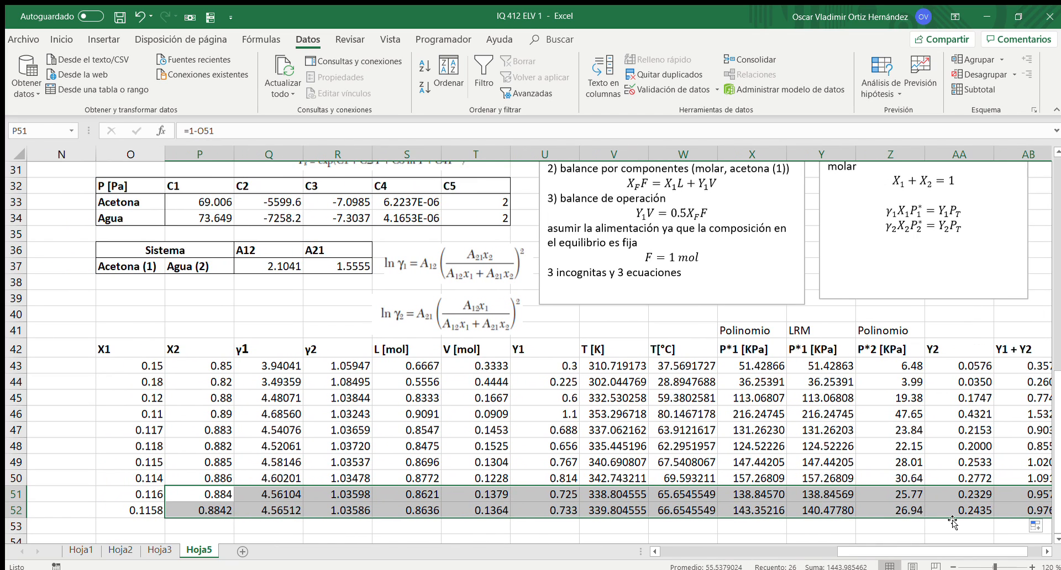
click(1047, 552)
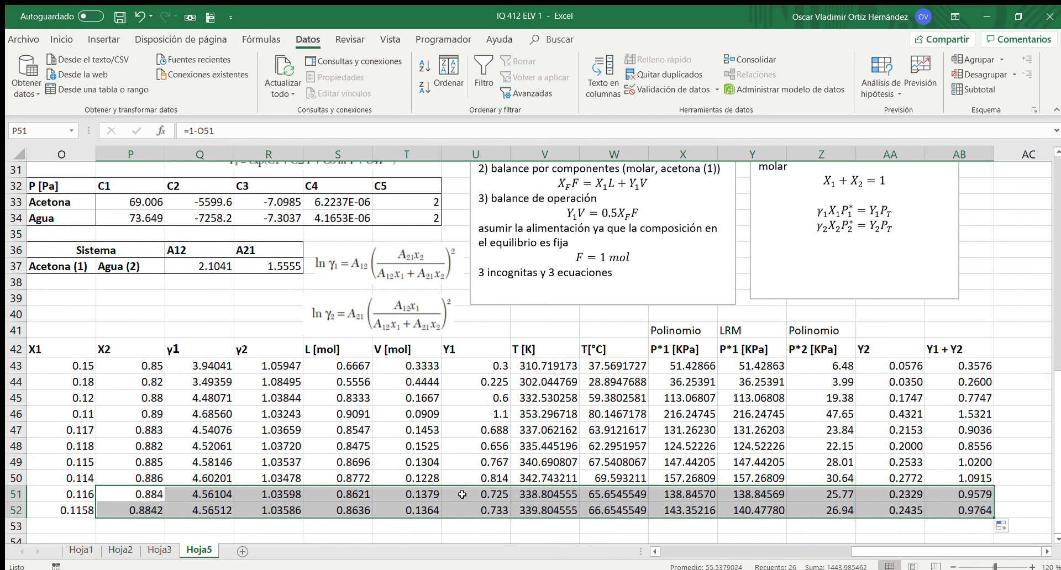
double_click(84, 510)
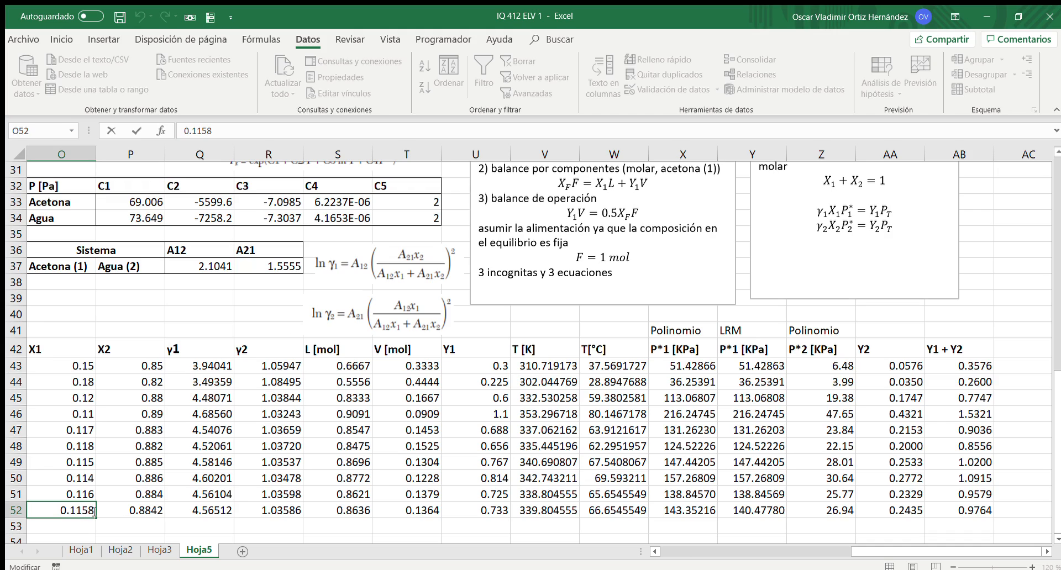
text(¿)
key(BackSpace)
key(BackSpace)
text(4)
key(Return)
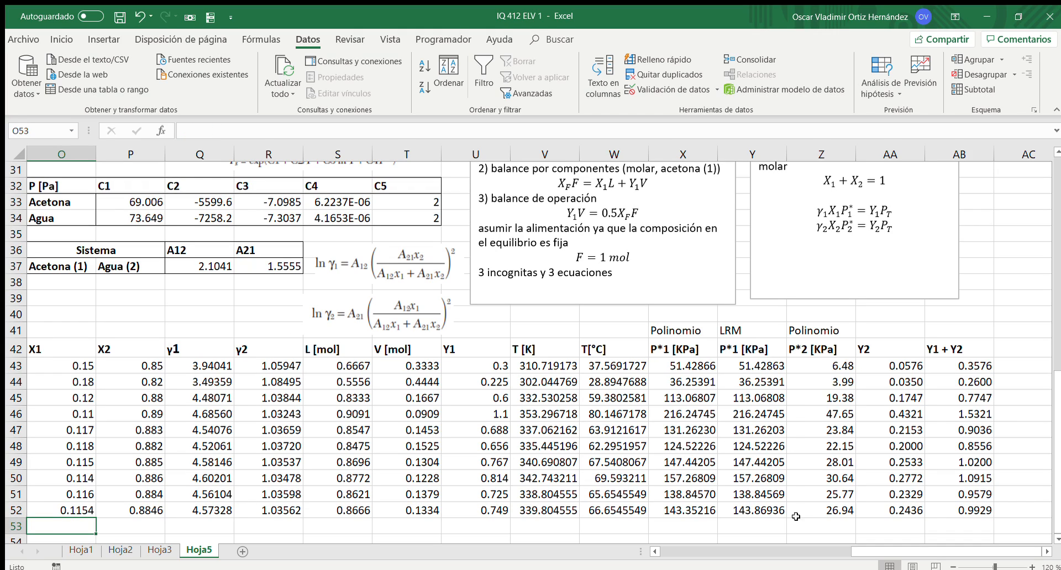
Goal-seek the polynomial P*1 in X52 to the LRM value 143.86936 by changing the temperature in V52.
click(685, 507)
click(886, 72)
click(869, 127)
key(Escape)
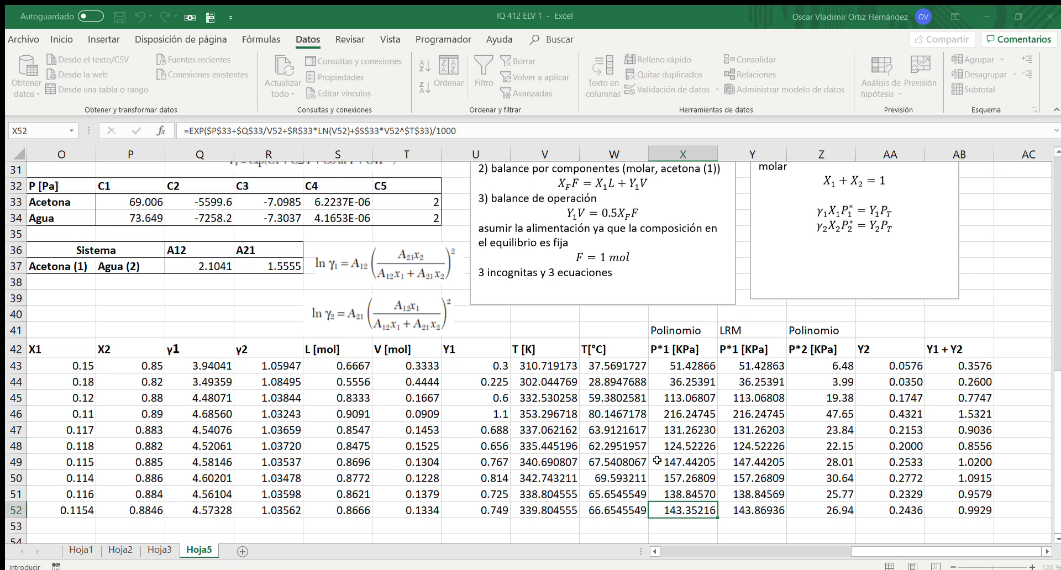
click(555, 512)
key(Return)
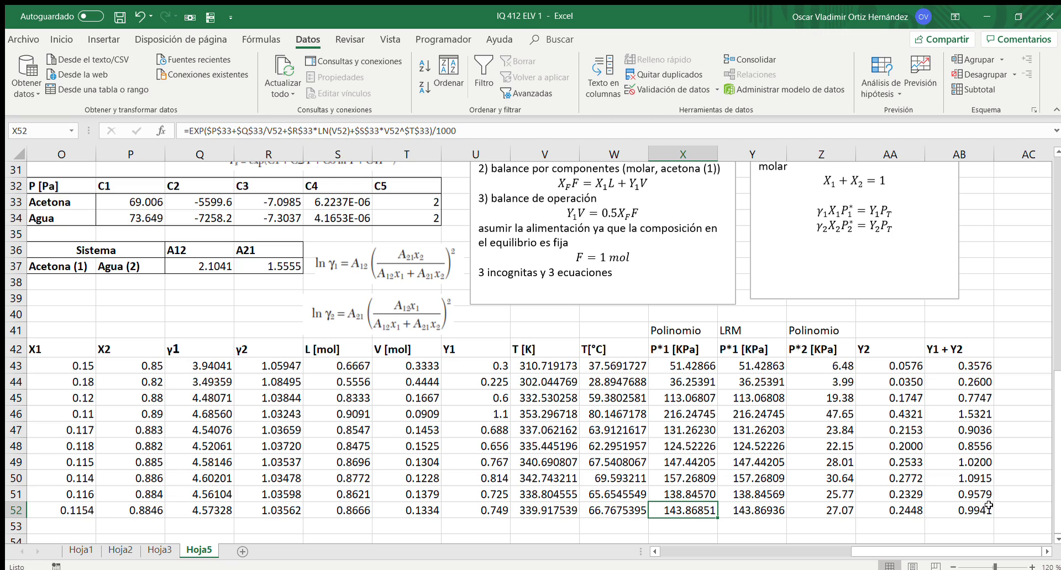
Enter 0.1155 as the next X1 value in O53.
key(Left)
key(Left)
key(Left)
key(Left)
key(Left)
key(Left)
key(Left)
key(Left)
key(Left)
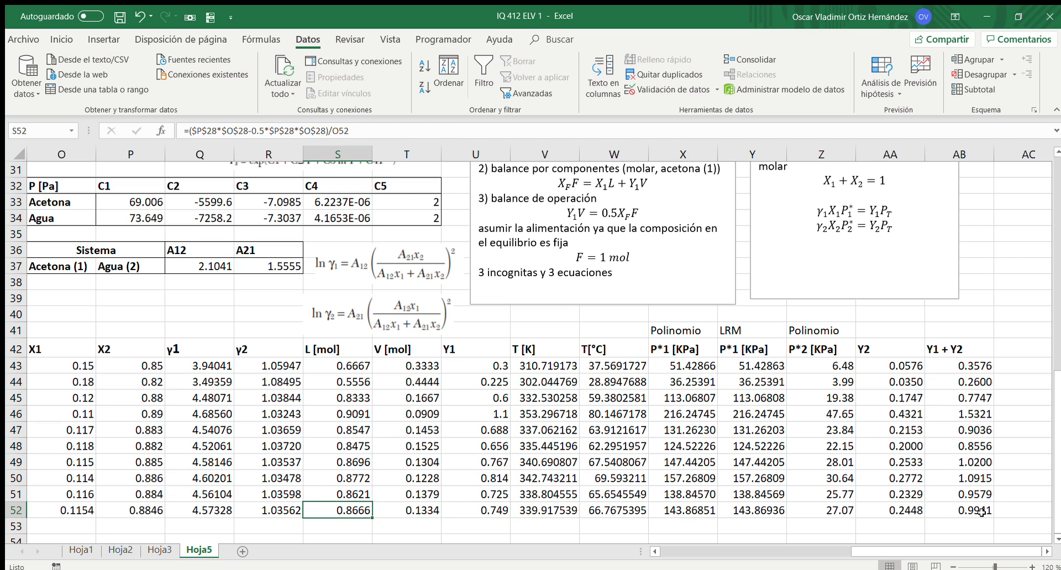
key(Down)
text(0)
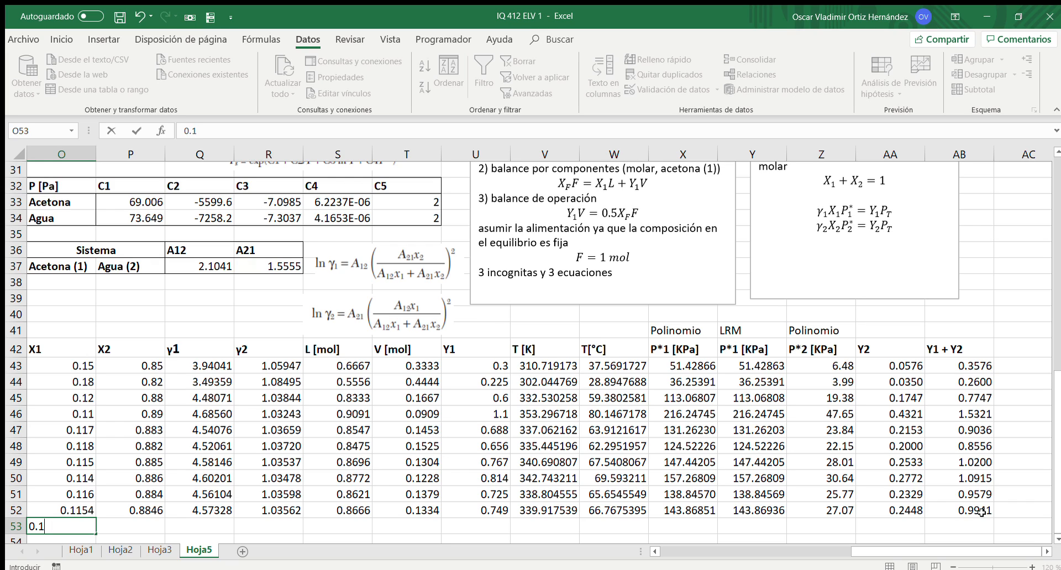
key(Return)
key(Up)
key(Up)
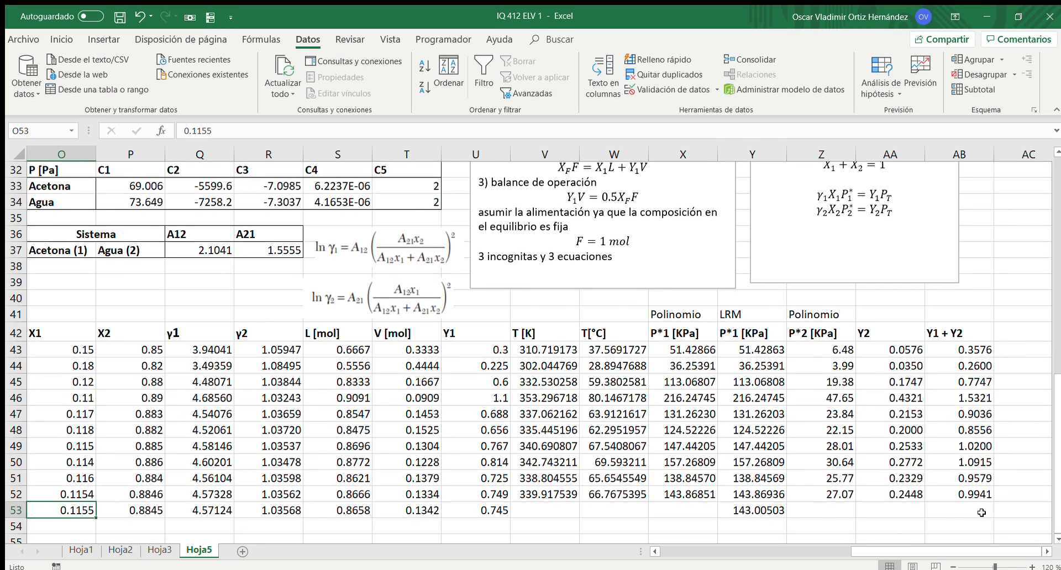
Fill the row 52 formulas in P52:AB52 down to row 53.
key(Right)
key(shift+Right)
key(shift+Right)
key(shift+Right)
key(shift+Right)
key(shift+Right)
key(shift+Right)
key(shift+Right)
key(shift+Right)
key(shift+Right)
key(shift+Right)
key(shift+Right)
key(shift+Right)
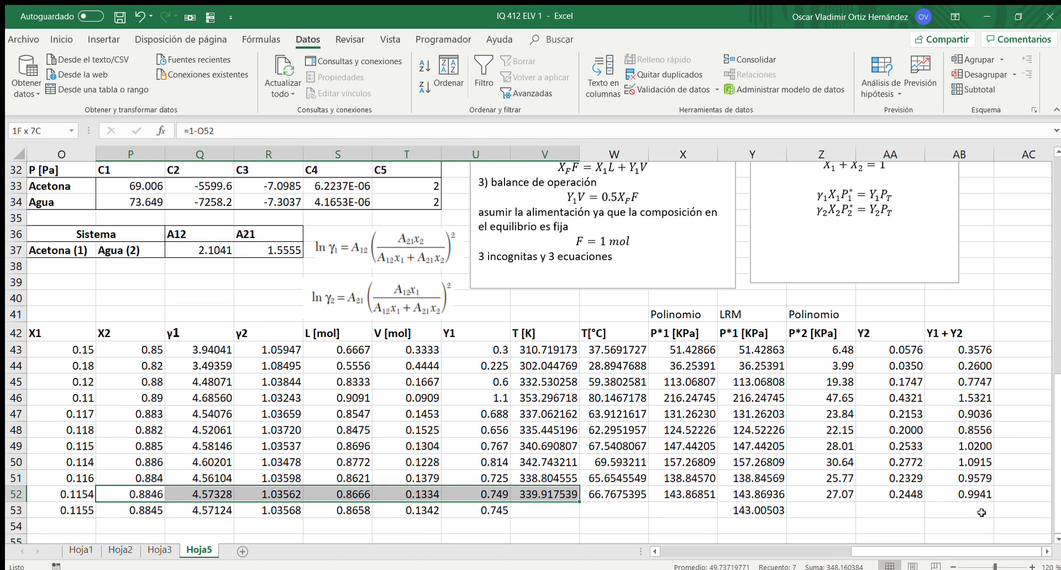
scroll(982, 513, right, 1)
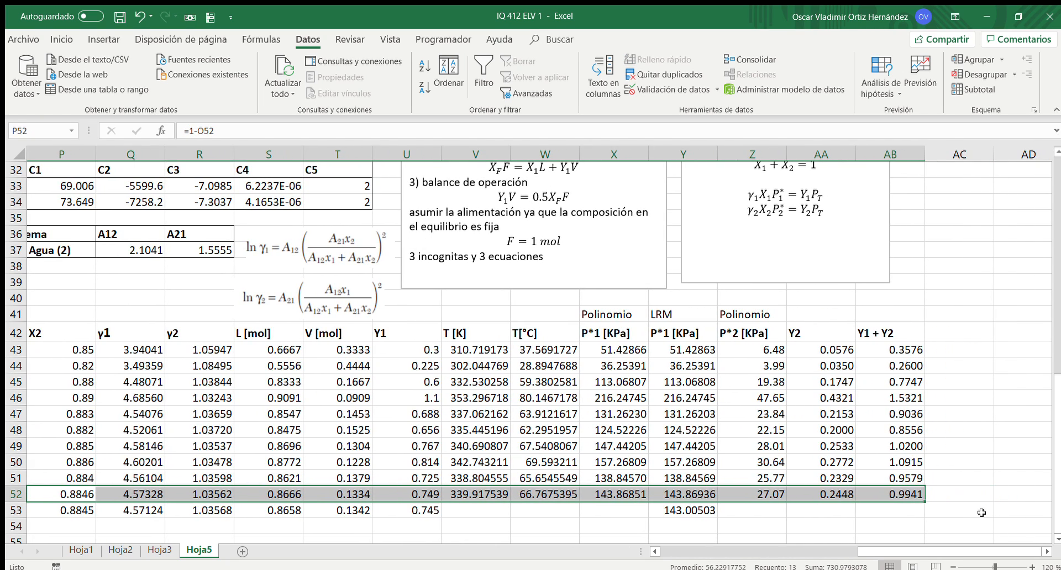
drag(924, 501, 924, 516)
Goal-seek the polynomial P*1 in X53 to the LRM value 143.00503 by changing the temperature in V53.
click(640, 523)
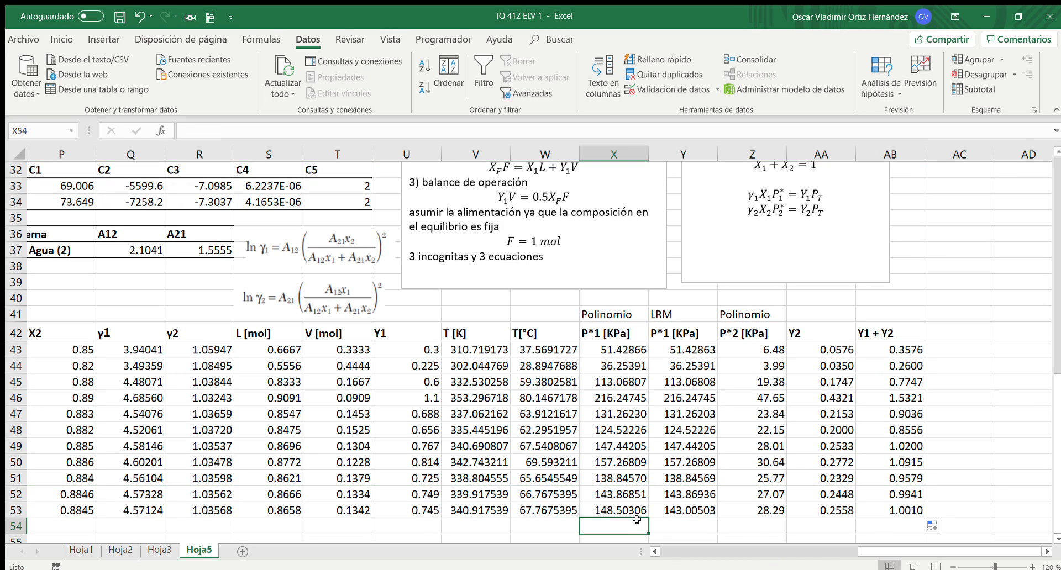
click(634, 507)
click(862, 76)
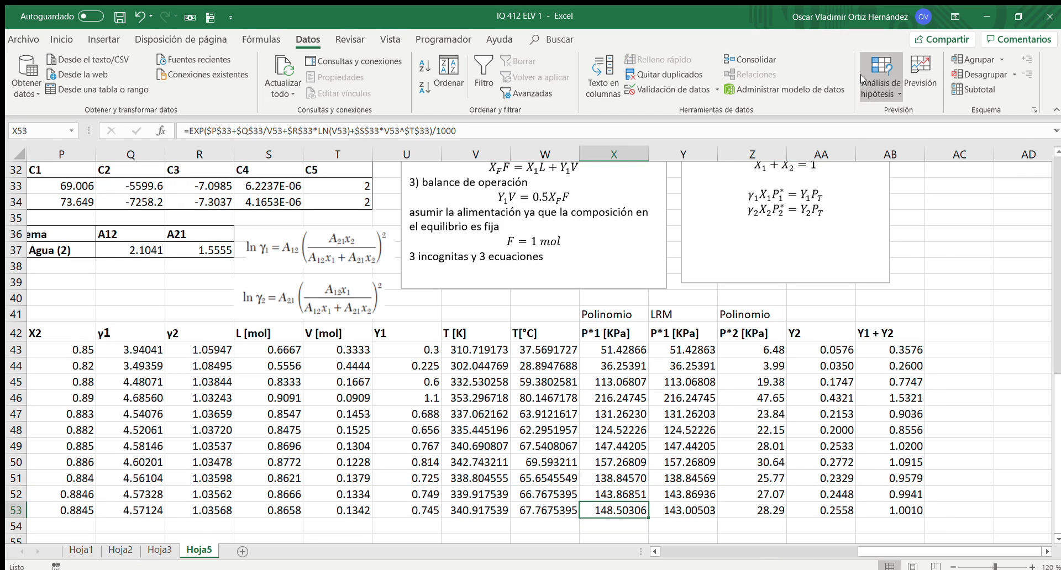
click(871, 120)
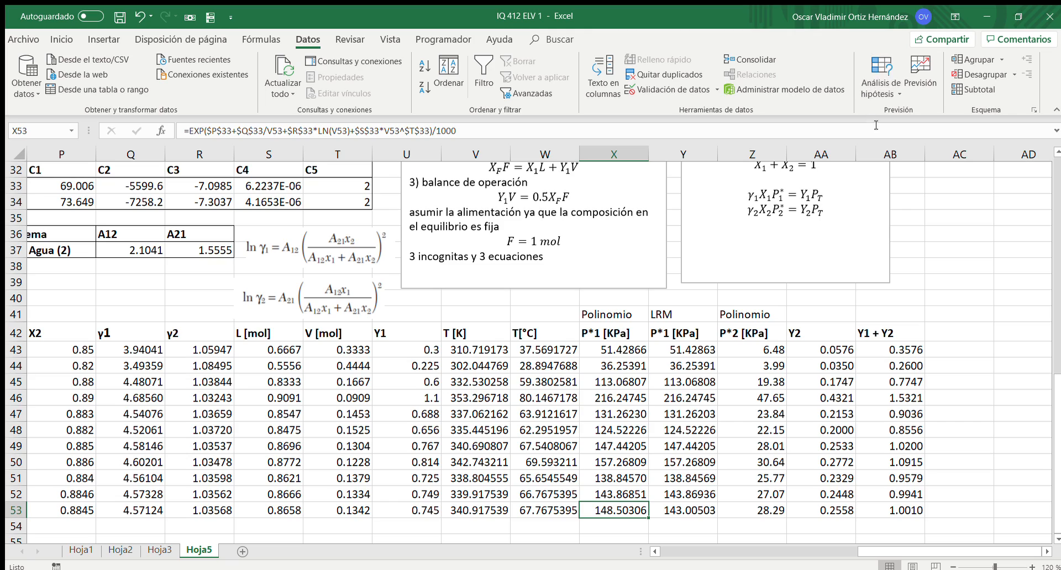
click(928, 247)
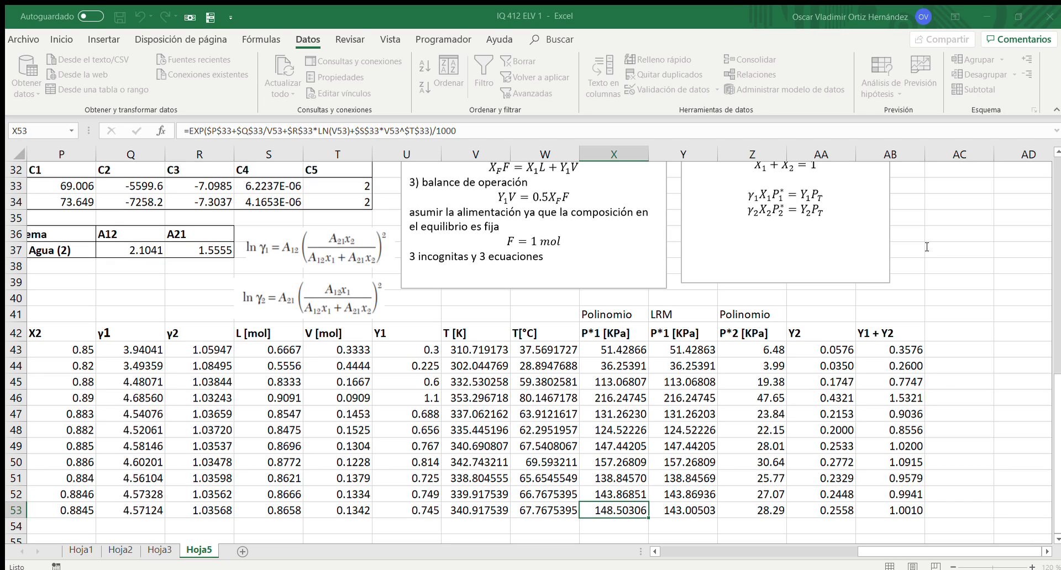
click(984, 267)
click(473, 507)
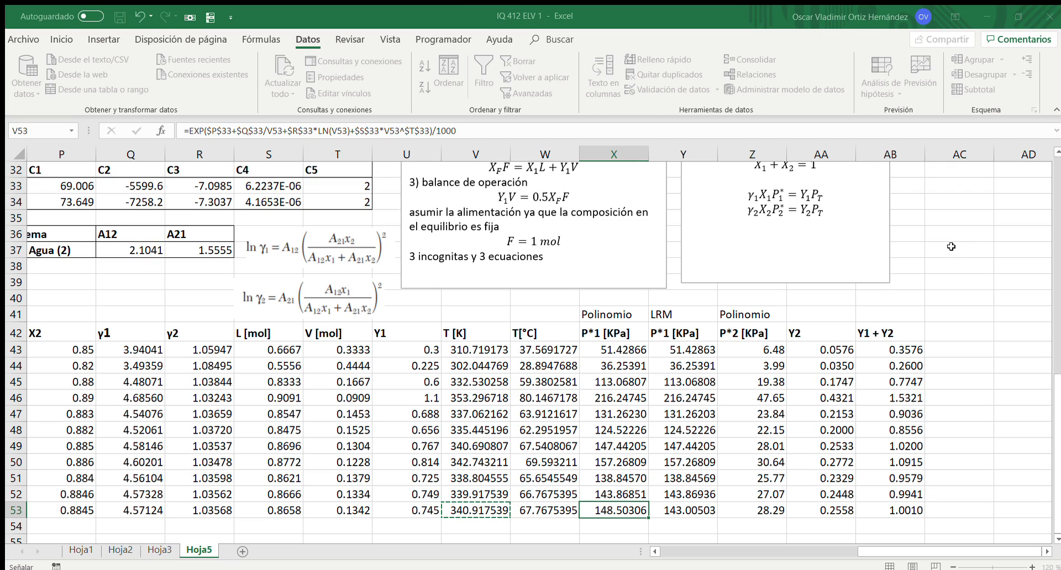
click(984, 220)
click(881, 284)
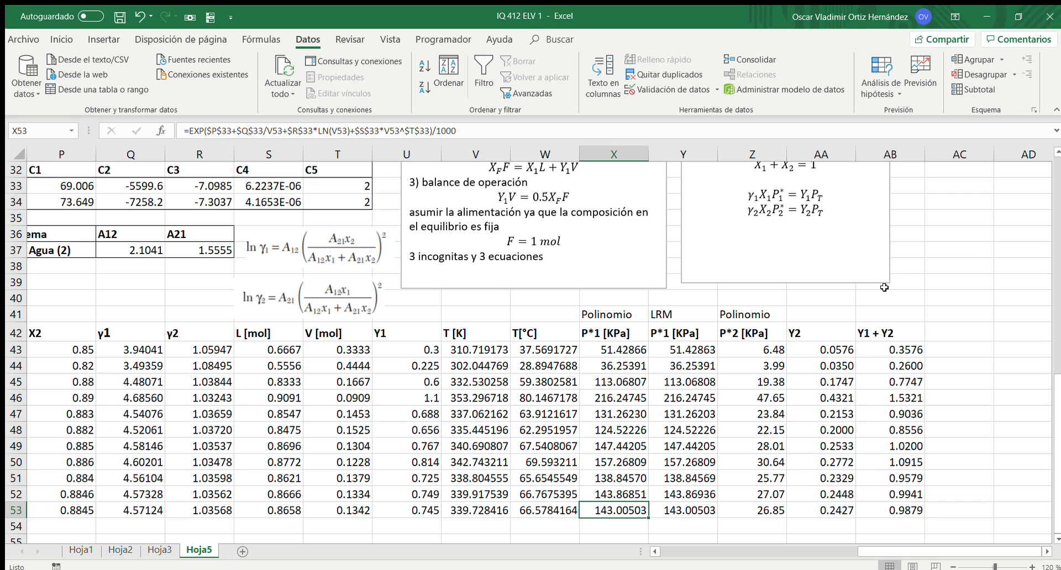
Enter 0.1153 as the next X1 value in O54.
key(Left)
key(Left)
key(Left)
key(Left)
key(Left)
key(Left)
key(Left)
key(Left)
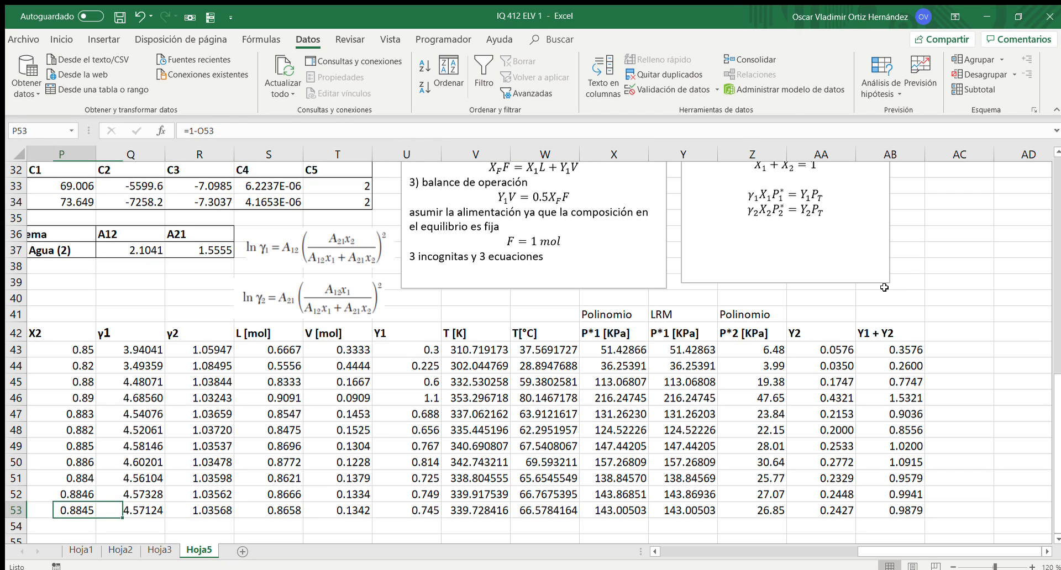
key(Left)
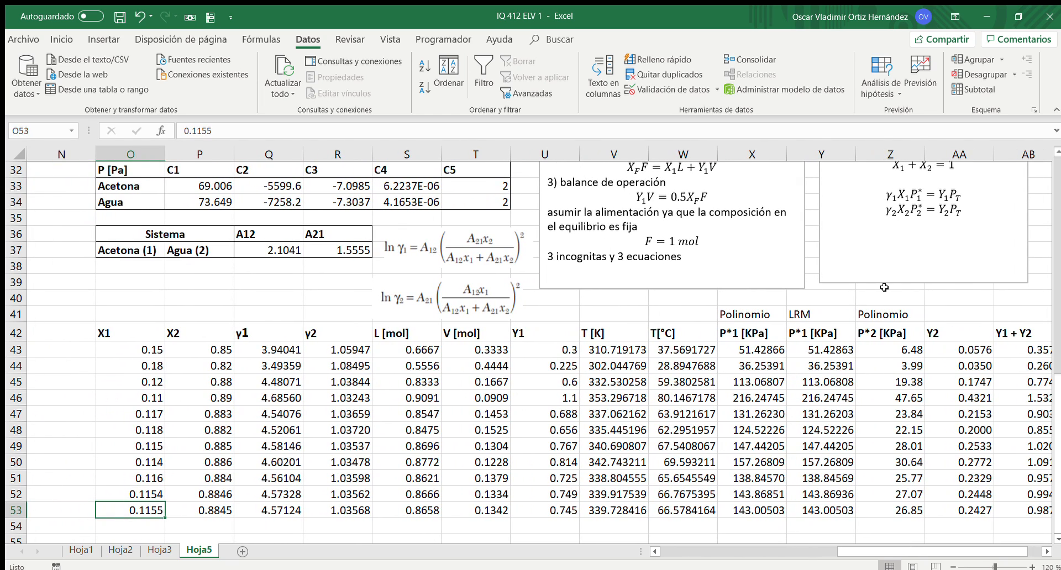
key(Right)
key(Right)
key(Right)
key(Left)
key(Left)
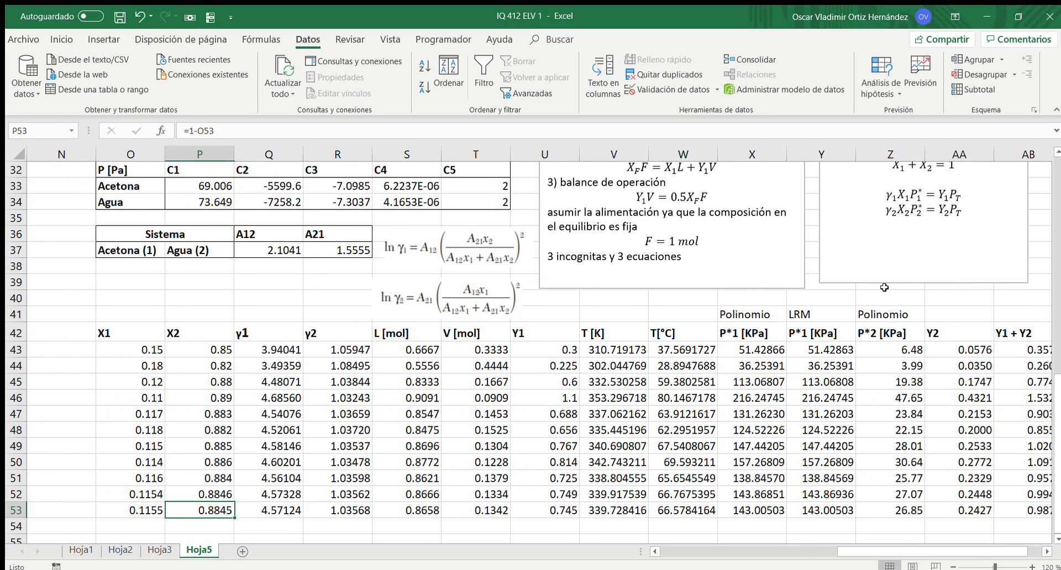
key(Left)
key(Down)
text(0.1153)
key(Return)
key(Up)
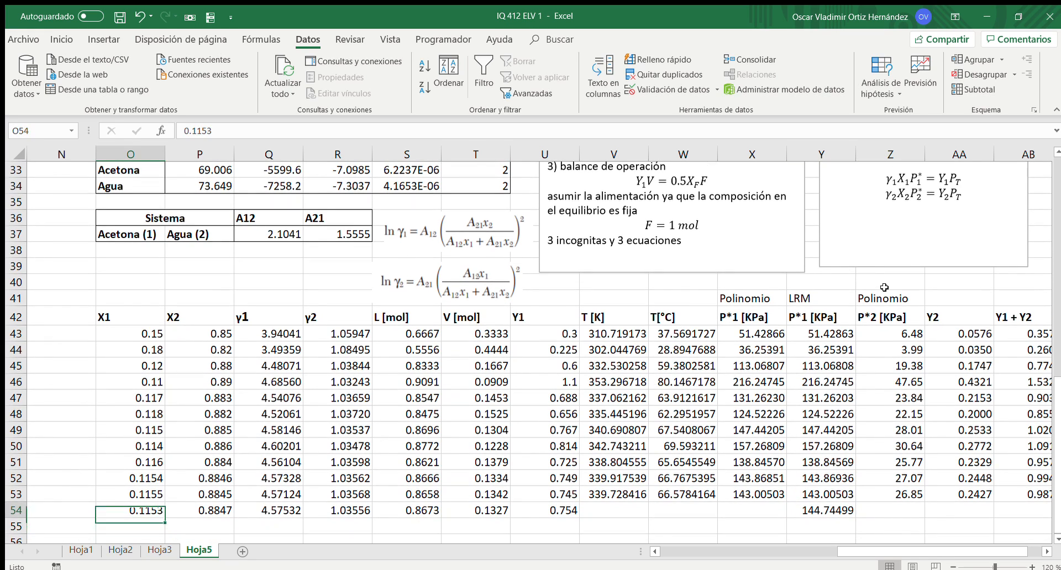
Fill the whole iteration row O53:AB53 down to row 54.
key(Up)
key(shift+Right)
key(shift+Right)
key(shift+Right)
key(shift+Right)
key(shift+Right)
key(shift+Right)
key(shift+Right)
key(shift+Right)
key(shift+Right)
key(shift+Right)
key(shift+Right)
key(shift+Right)
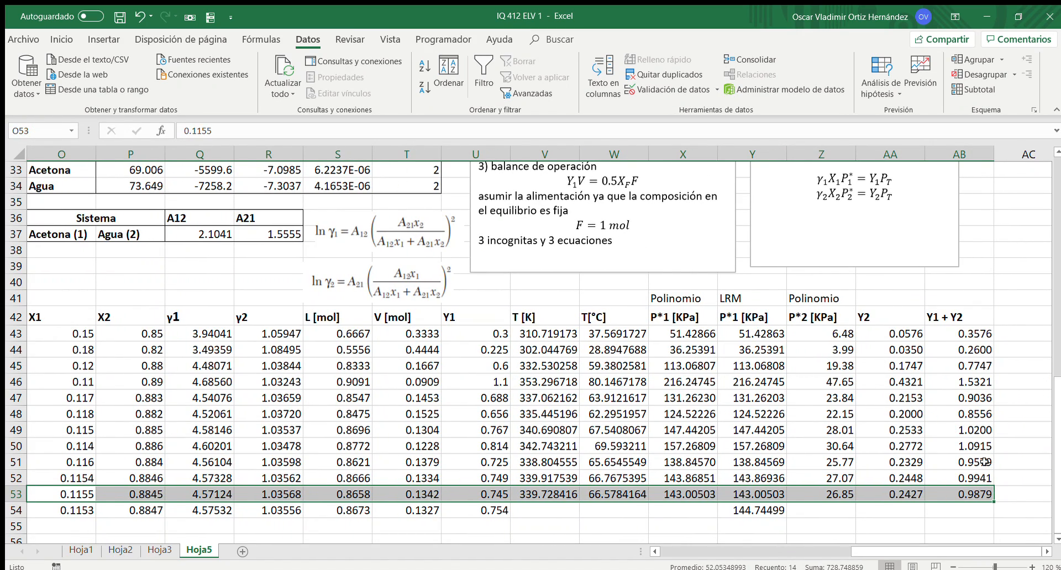
mouse_move(993, 500)
mouse_down()
mouse_move(991, 511)
mouse_move(973, 508)
mouse_up()
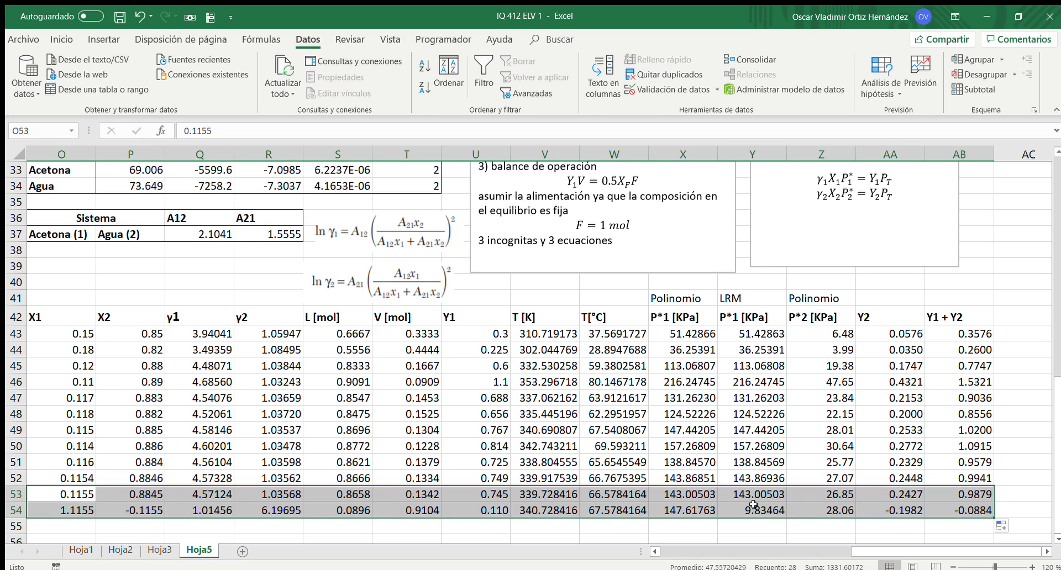
Check the LRM P*1 formula in Y53 and re-enter 0.1153 as the X1 value in O54.
double_click(754, 496)
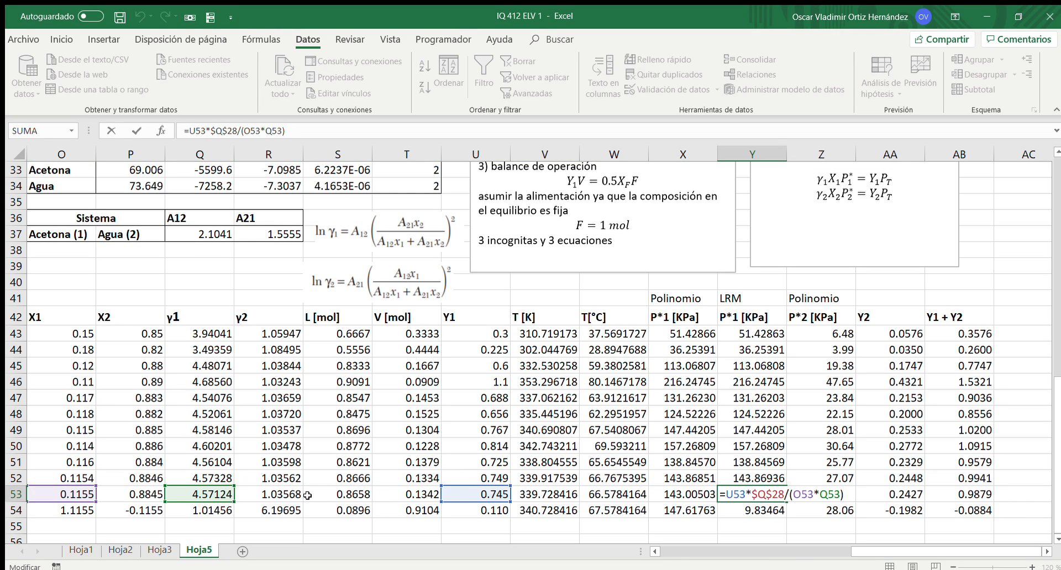
key(ctrl+Return)
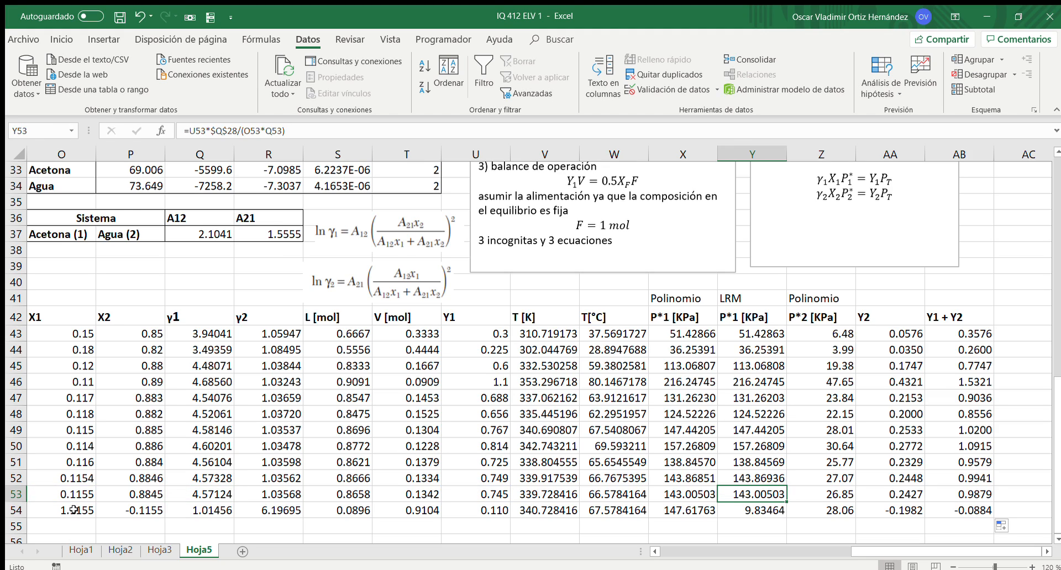
click(74, 510)
text(0.1153)
key(Return)
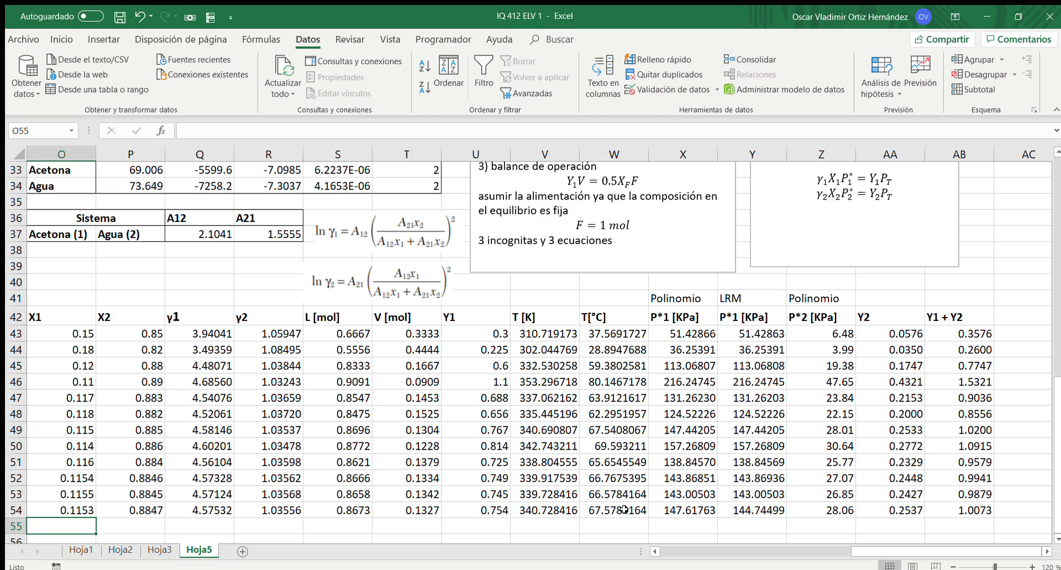
Goal-seek the polynomial P*1 in X54 to the LRM value 144.74499 by changing the temperature in V54.
click(701, 510)
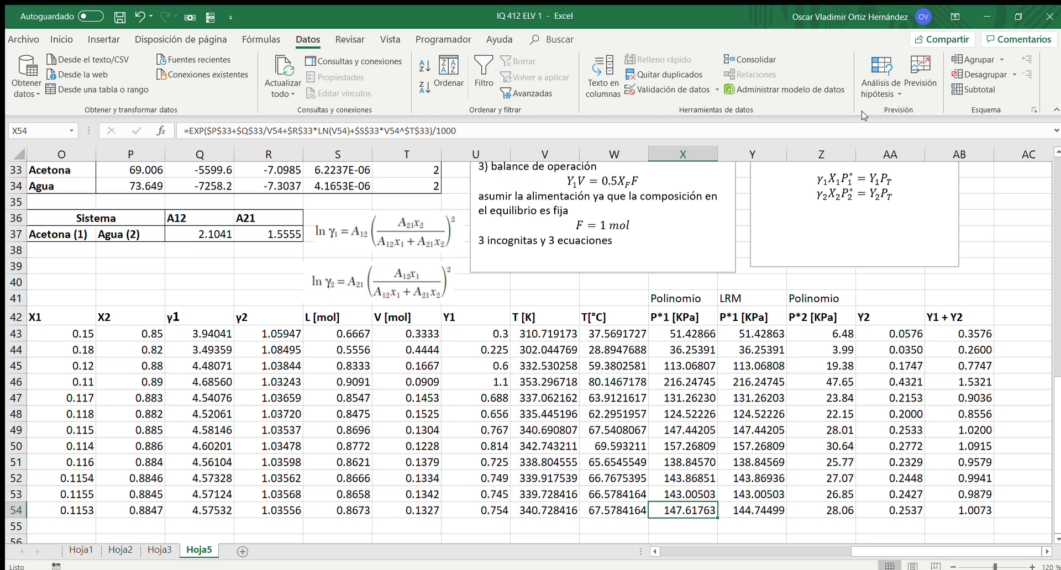
click(879, 134)
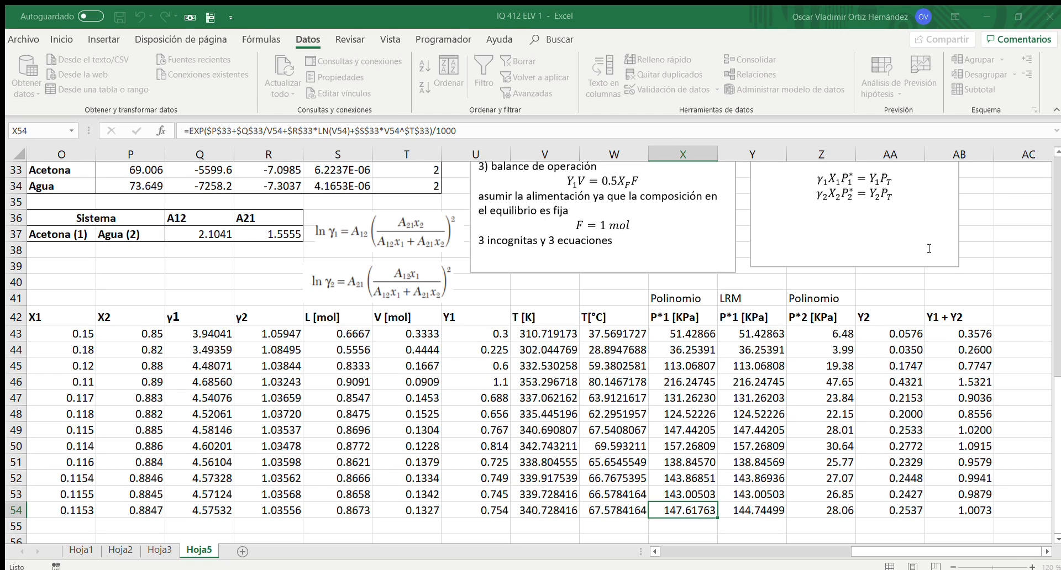
click(545, 509)
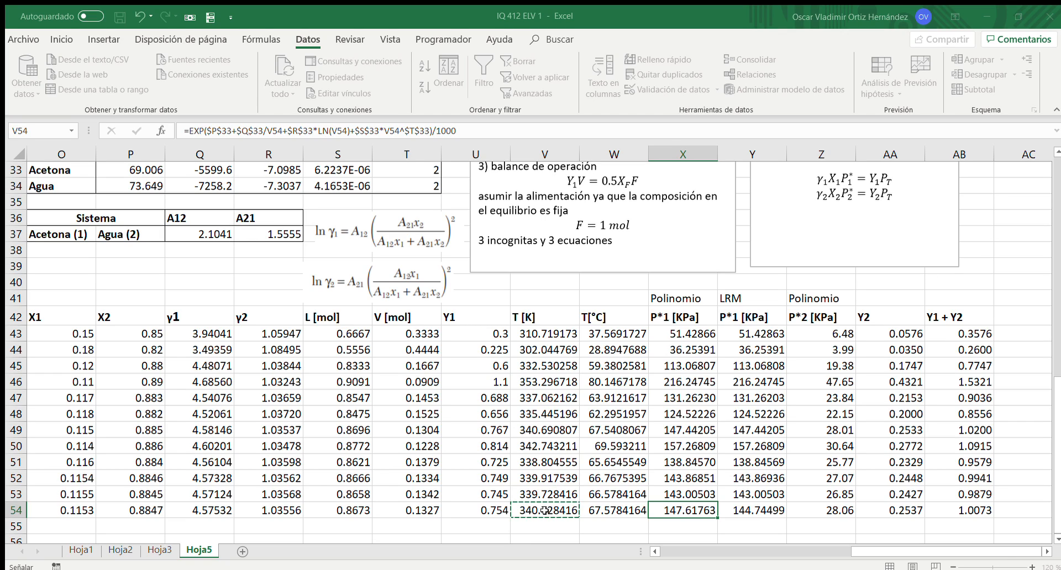
click(987, 220)
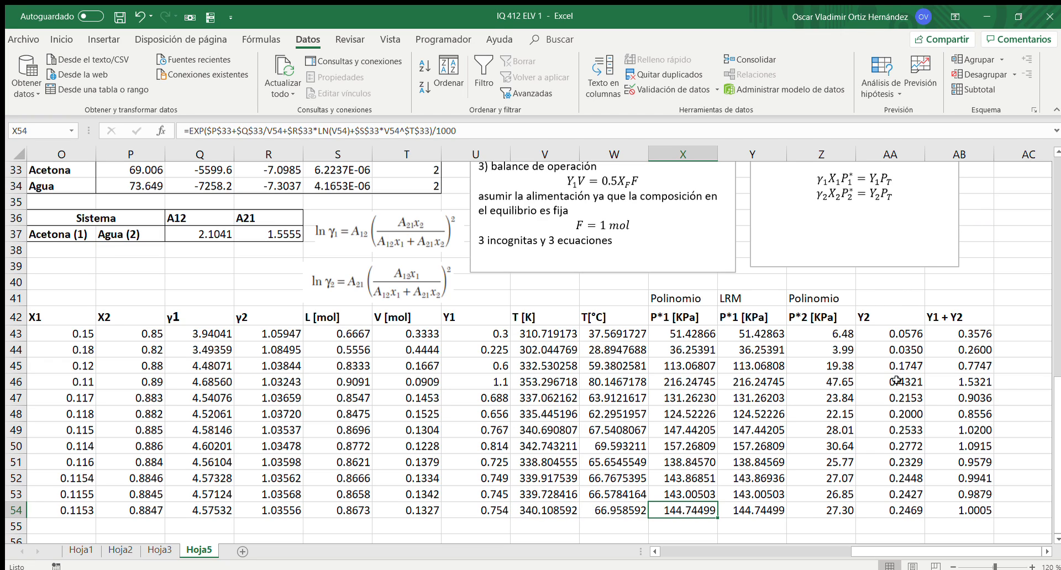
Review the row 54 results from the Y1 + Y2 sum back to X1.
click(948, 509)
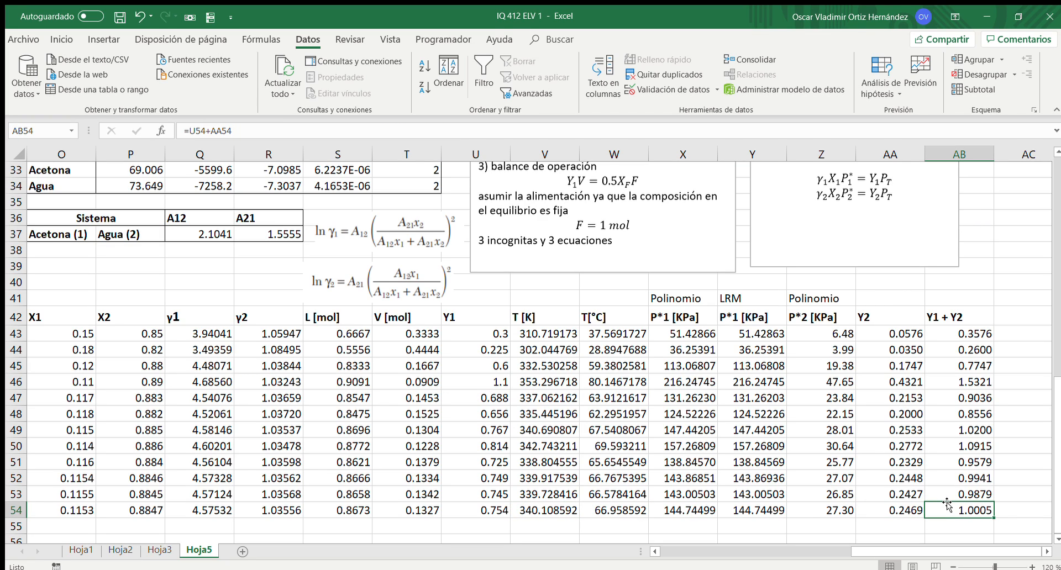
key(Left)
key(Left)
key(Left)
key(Left)
key(Left)
key(Left)
key(Left)
key(Left)
key(Left)
key(Left)
key(Left)
key(Left)
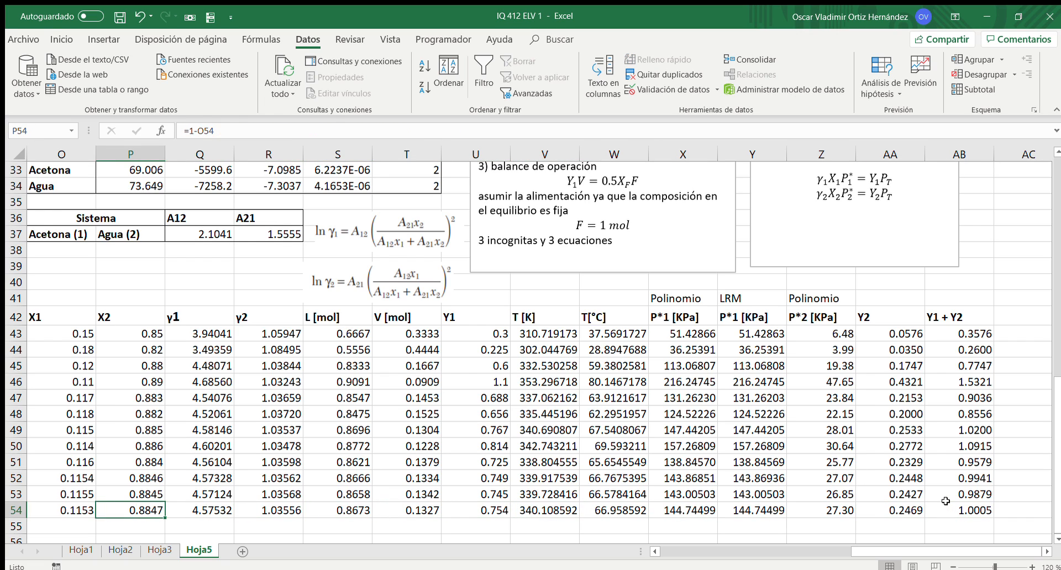
key(Left)
key(Up)
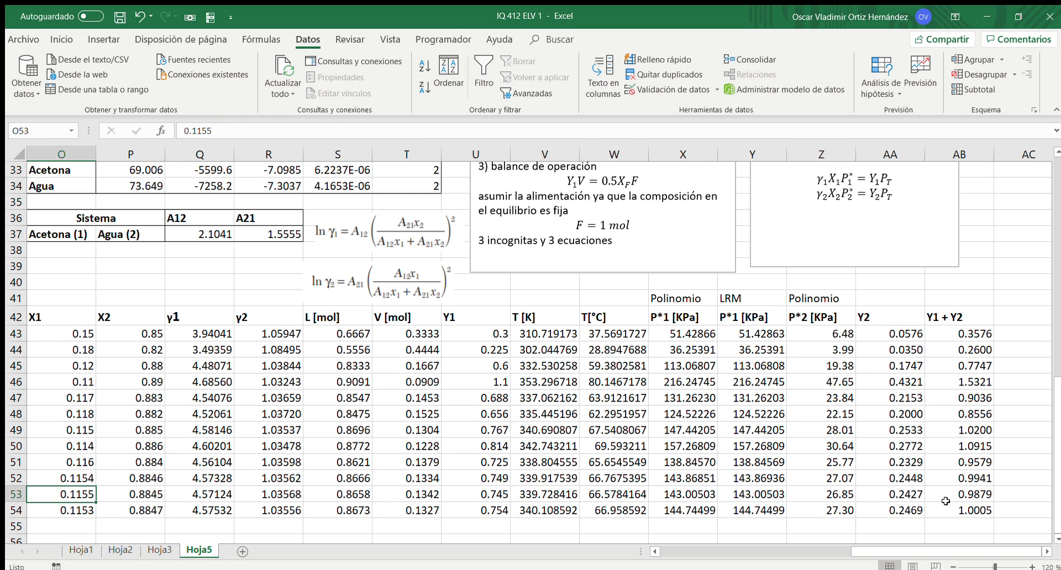
Add an outside border around the table header row O42:AB42.
key(Left)
key(Right)
key(Up)
key(Up)
key(Up)
key(Up)
key(Up)
key(Up)
key(Up)
key(Up)
key(Up)
key(Up)
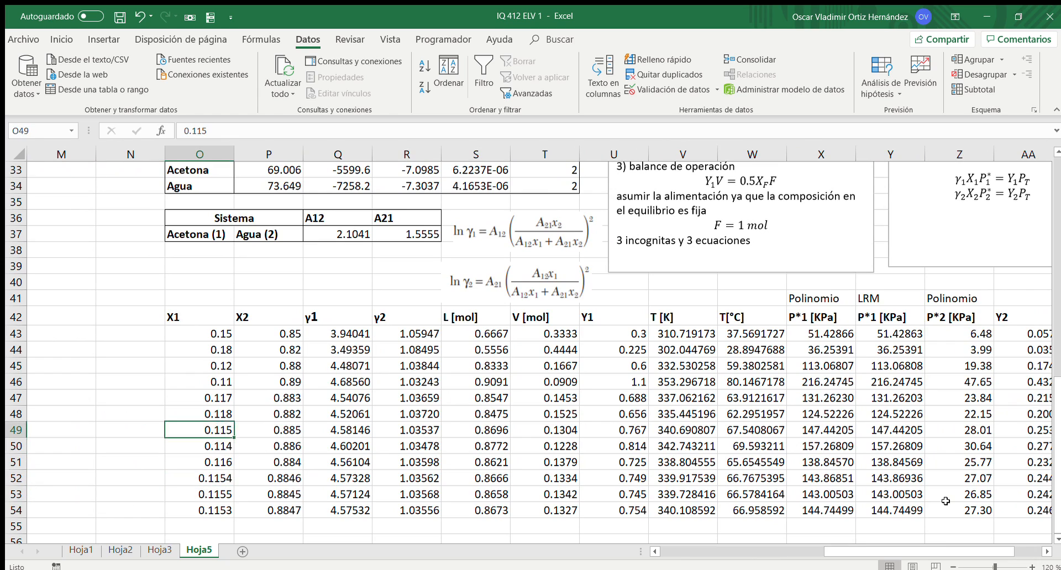
key(Up)
key(shift+Right)
key(shift+Right)
key(shift+Right)
key(shift+Right)
key(shift+Right)
key(shift+Right)
key(shift+Right)
key(shift+Right)
key(shift+Right)
key(shift+Right)
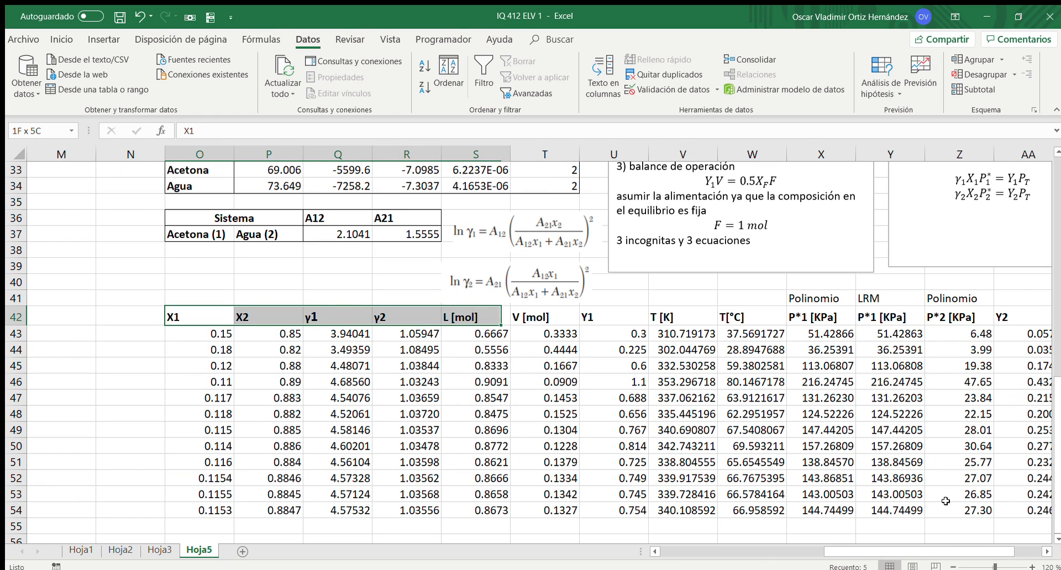
key(shift+Right)
key(shift+Right)
key(shift+Right)
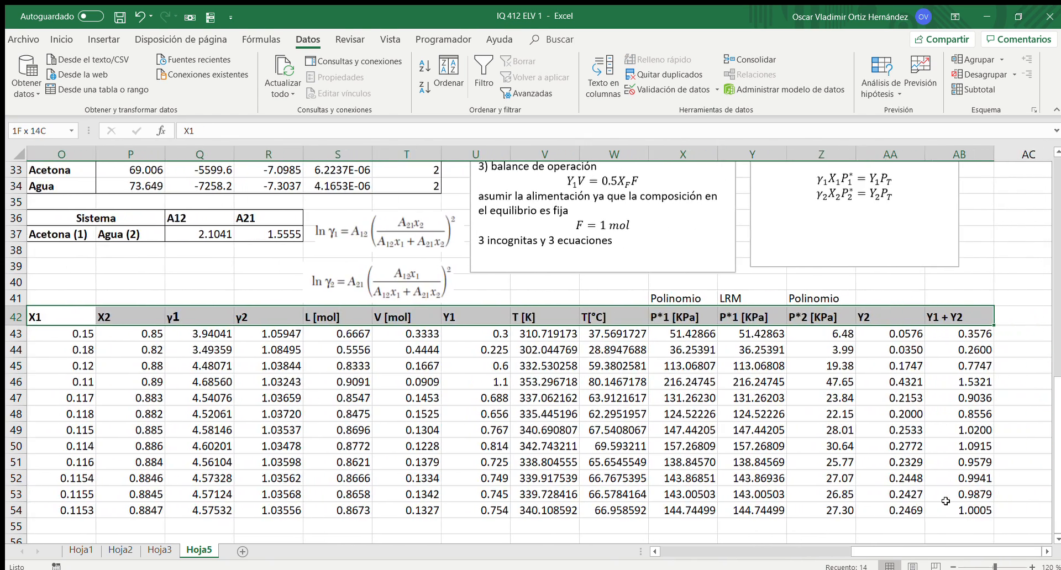
click(65, 40)
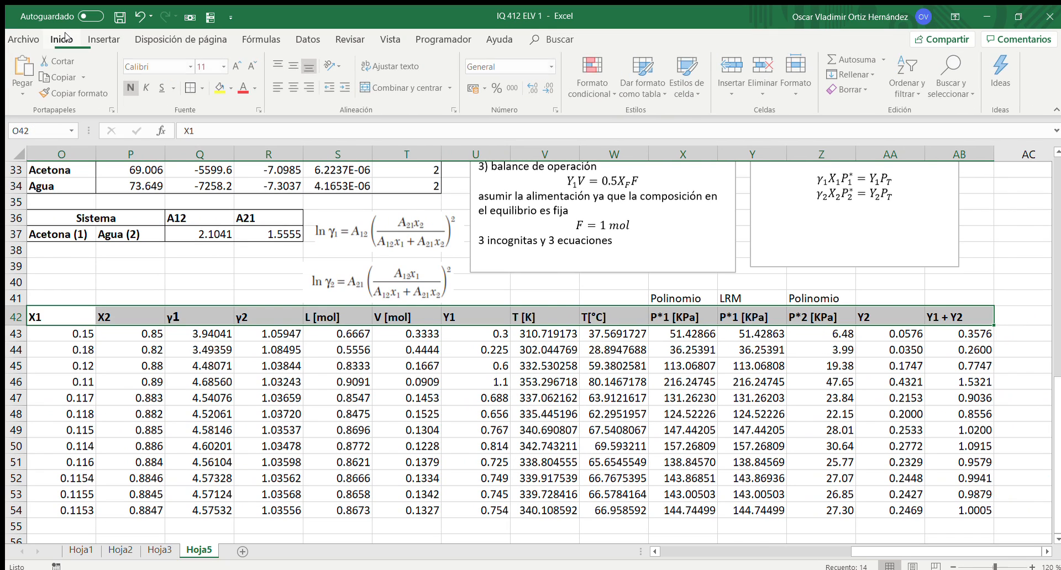
Add an outside border around the entire iteration table O42:AB54.
key(shift+Down)
key(shift+Down)
key(shift+Down)
key(shift+Down)
key(shift+Down)
key(shift+Down)
key(shift+Down)
key(shift+Down)
key(shift+Down)
key(shift+Down)
key(shift+Down)
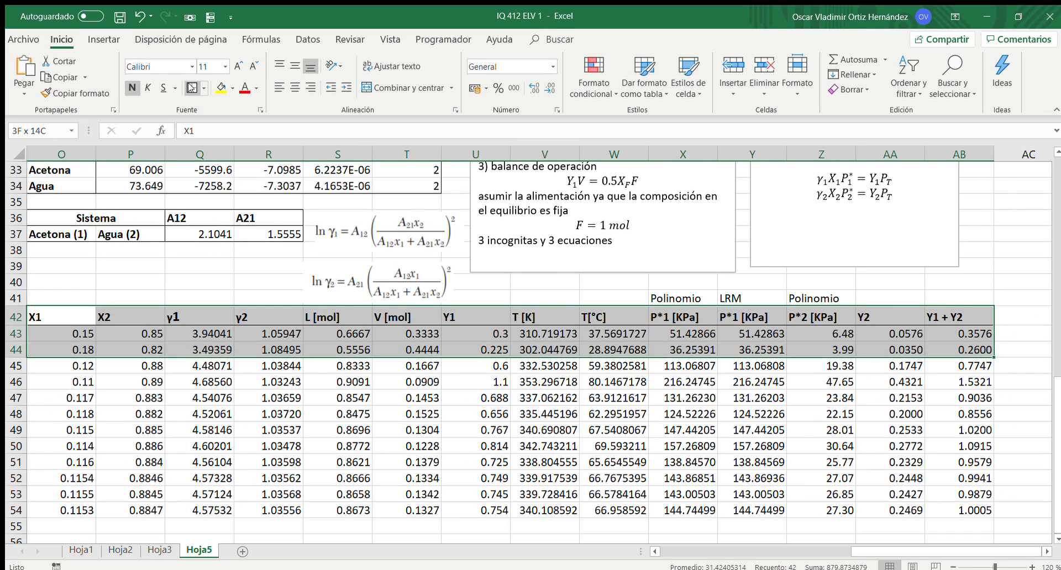
key(shift+Down)
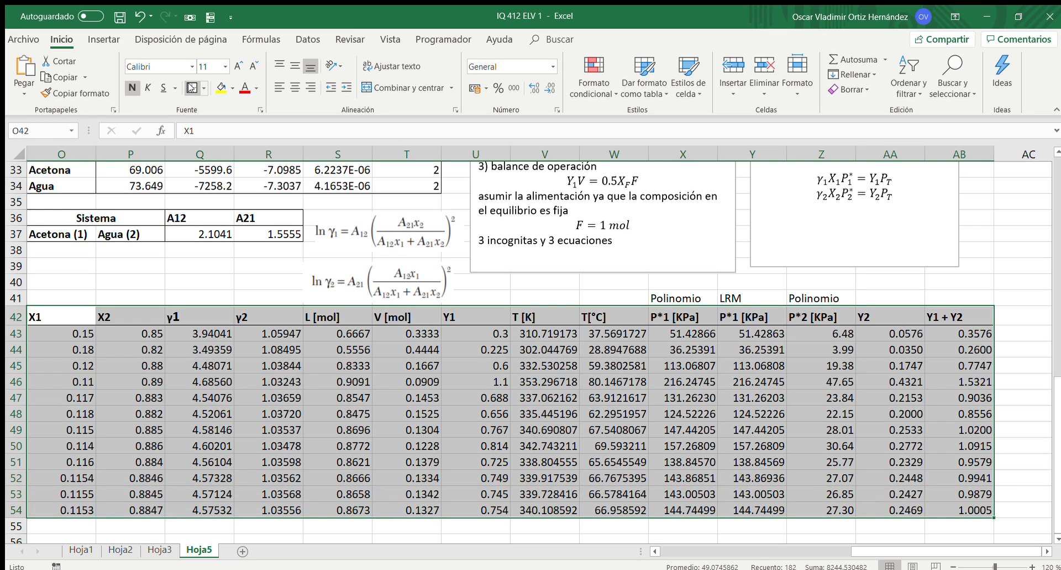
click(191, 88)
Make the final iteration row O54:AB54 bold.
key(Down)
key(Down)
key(Down)
key(Down)
key(Down)
key(Down)
key(Down)
key(Down)
key(Down)
key(Down)
key(Down)
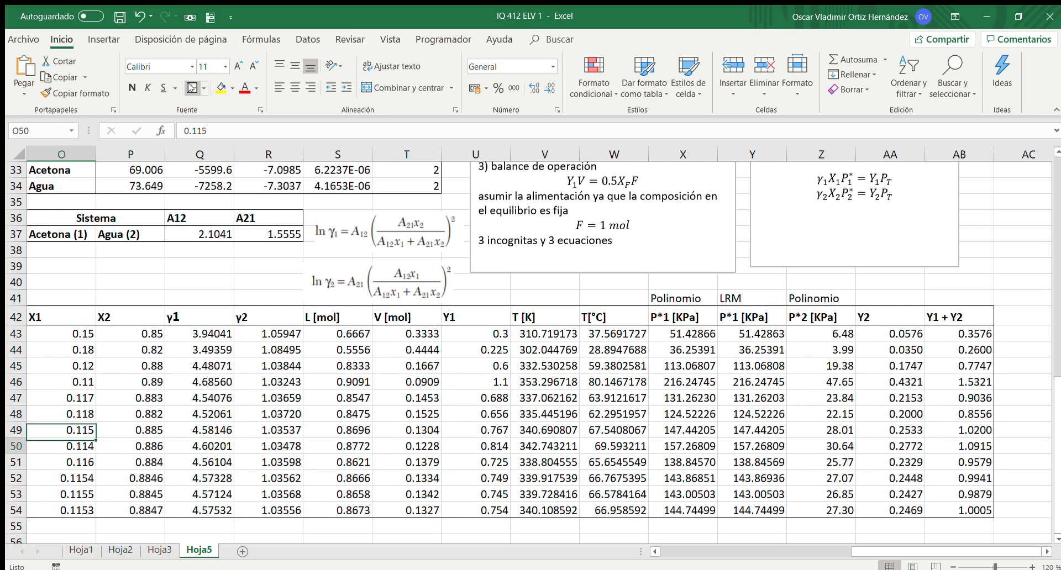
key(Down)
key(shift+Right)
key(shift+Right)
key(shift+Right)
key(shift+Right)
key(shift+Right)
key(shift+Right)
key(shift+Right)
key(shift+Right)
key(shift+Right)
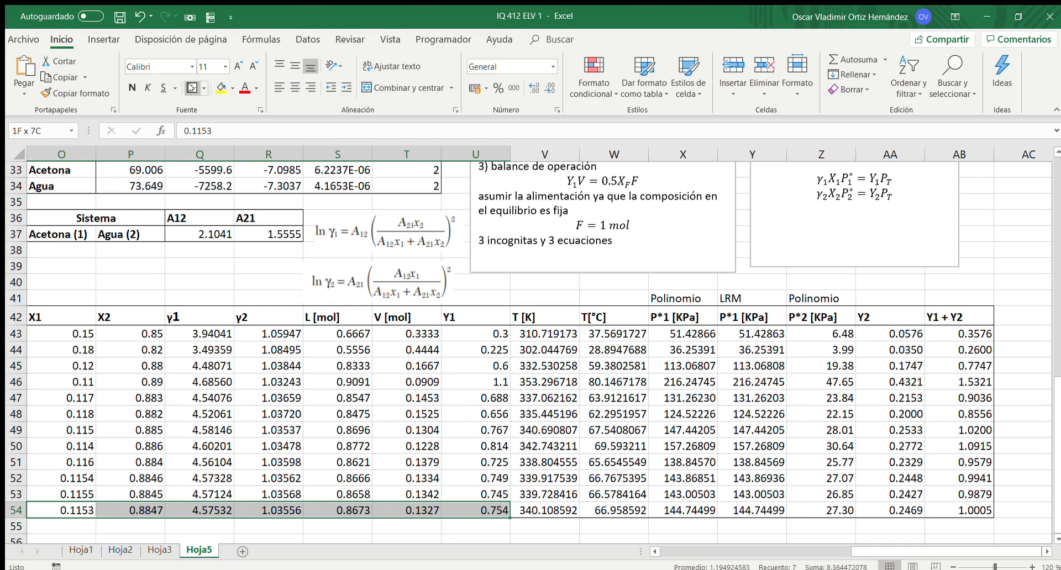
key(shift+Right)
key(shift+Right)
key(shift+Right)
key(shift+Right)
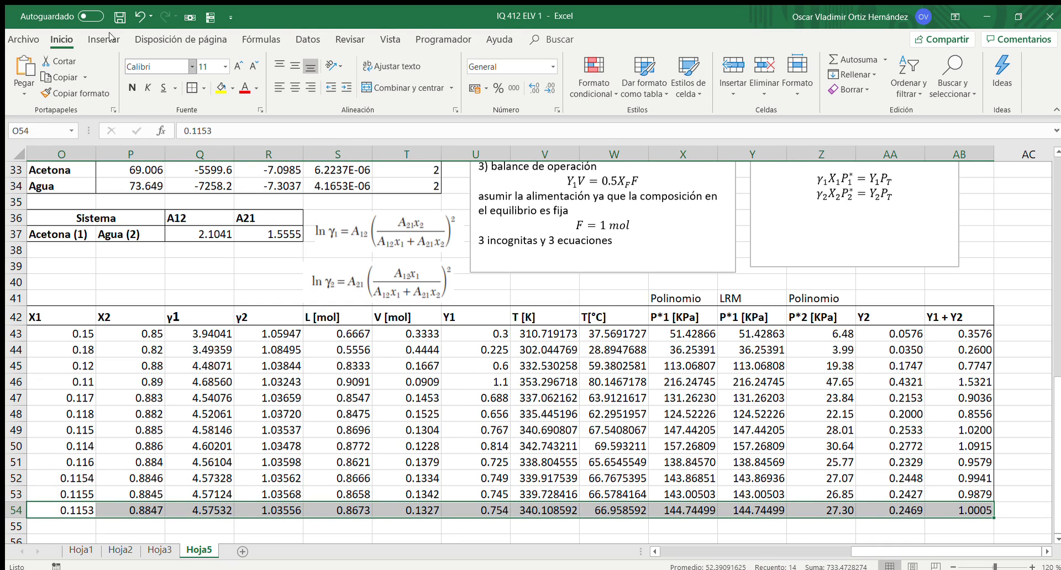
click(131, 87)
Review the solution values in row 54 from X1 across to Y1.
key(Left)
key(Right)
key(Right)
key(Left)
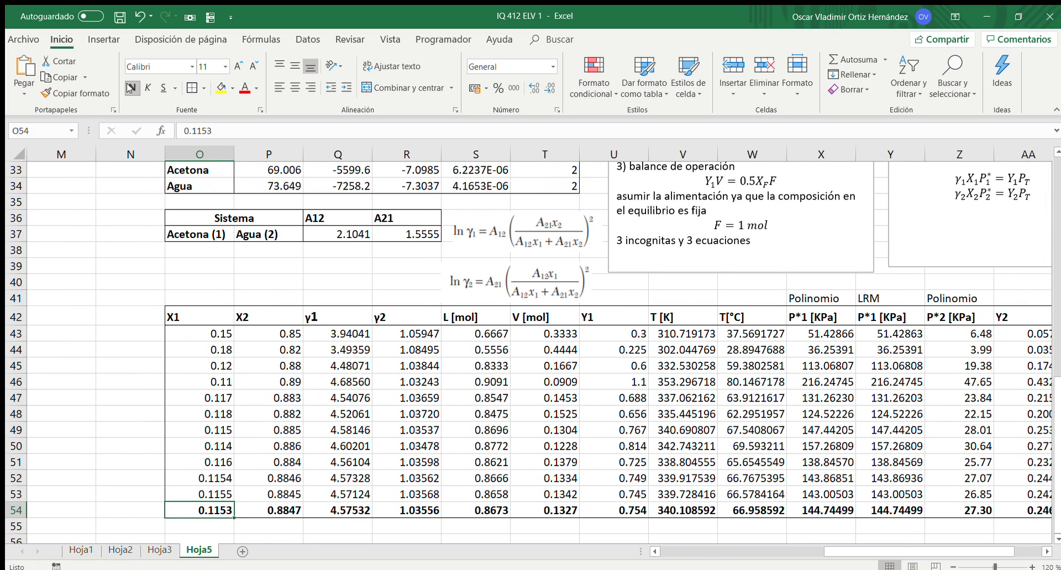
key(Right)
key(Right)
key(Right)
key(Right)
key(Right)
key(Right)
key(Right)
key(Right)
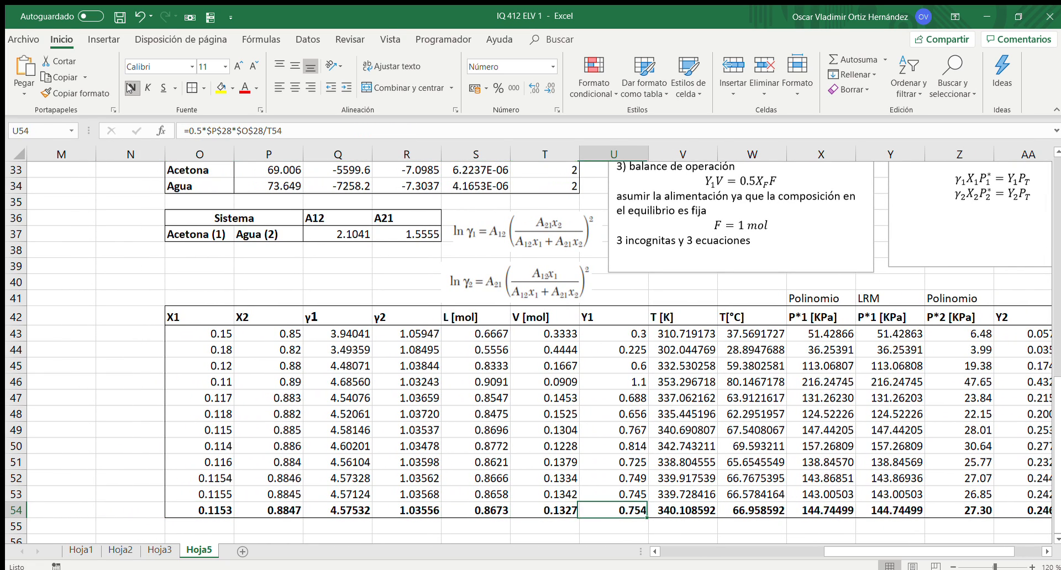
Format the T [K] and T[°C] values in V43:W54 to two decimal places.
key(Up)
key(Up)
key(Up)
key(Up)
key(Up)
key(Up)
key(Up)
key(Left)
key(Up)
key(Up)
key(Up)
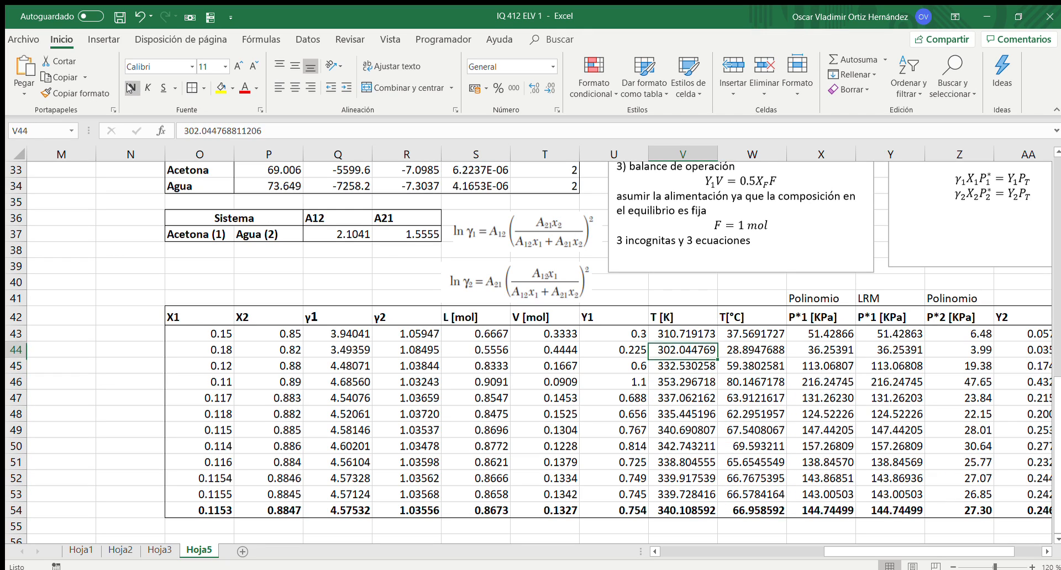
key(Up)
key(shift+Right)
key(shift+Right)
key(shift+Down)
key(shift+Left)
key(shift+Down)
key(shift+Down)
key(shift+Down)
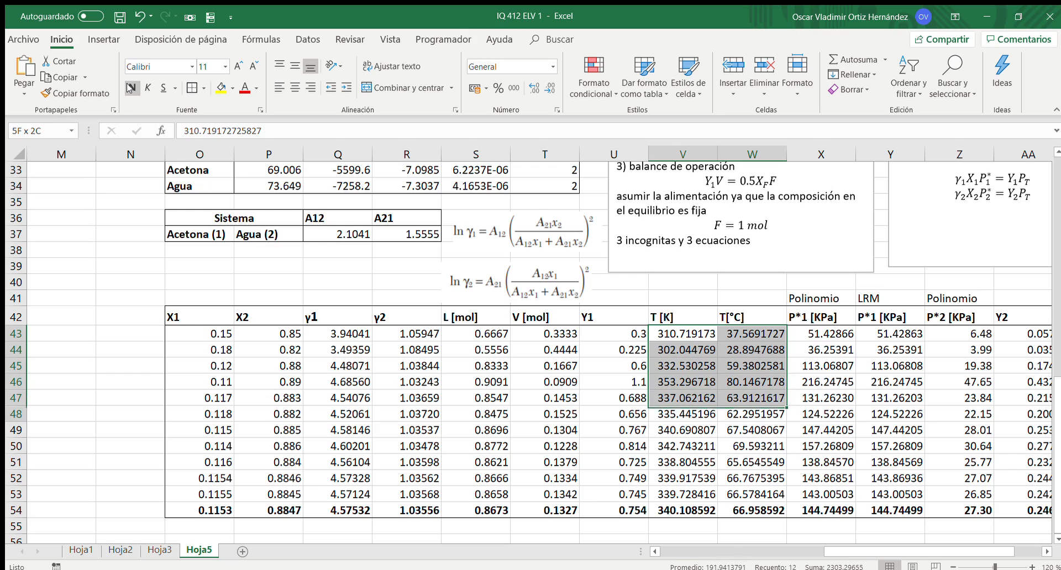
key(shift+Down)
key(shift+Down)
key(shift+Down)
key(shift+Down)
key(shift+Down)
key(shift+Down)
key(shift+Down)
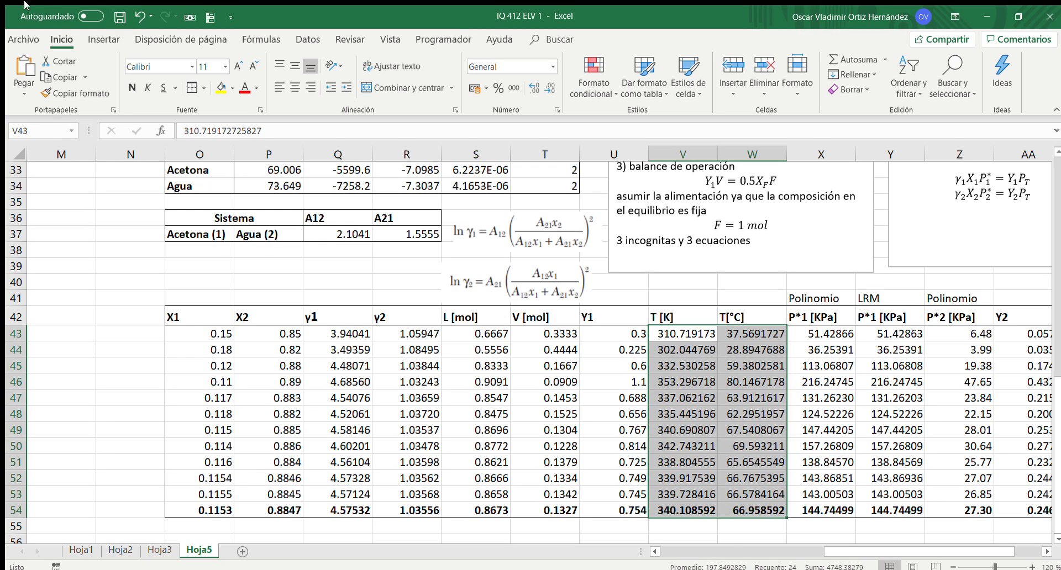
click(556, 86)
click(555, 85)
click(556, 86)
click(555, 85)
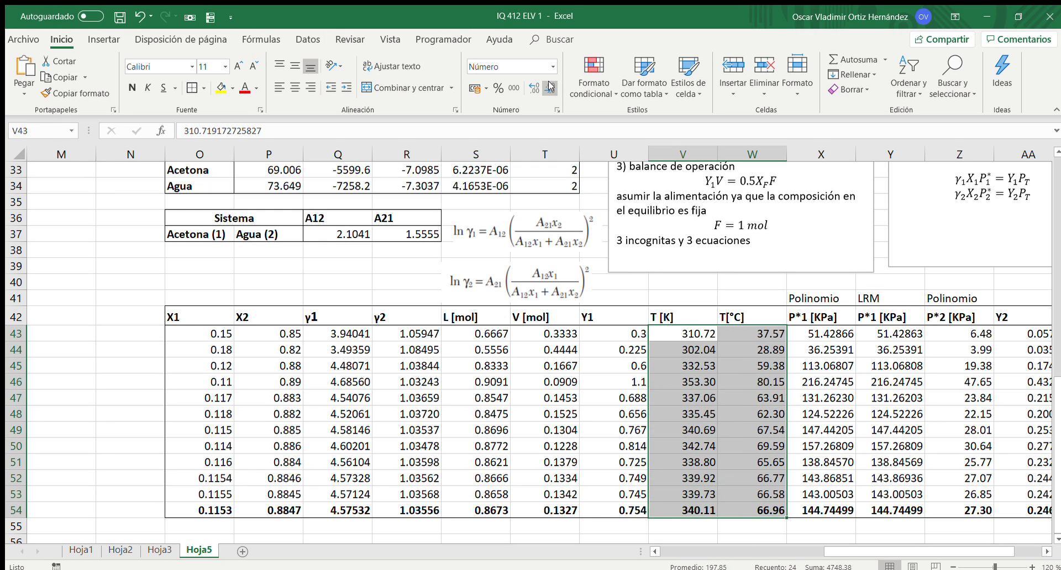
Compare the final temperature in W54 with the bold final row of the earlier iteration table, F42:L42.
click(772, 513)
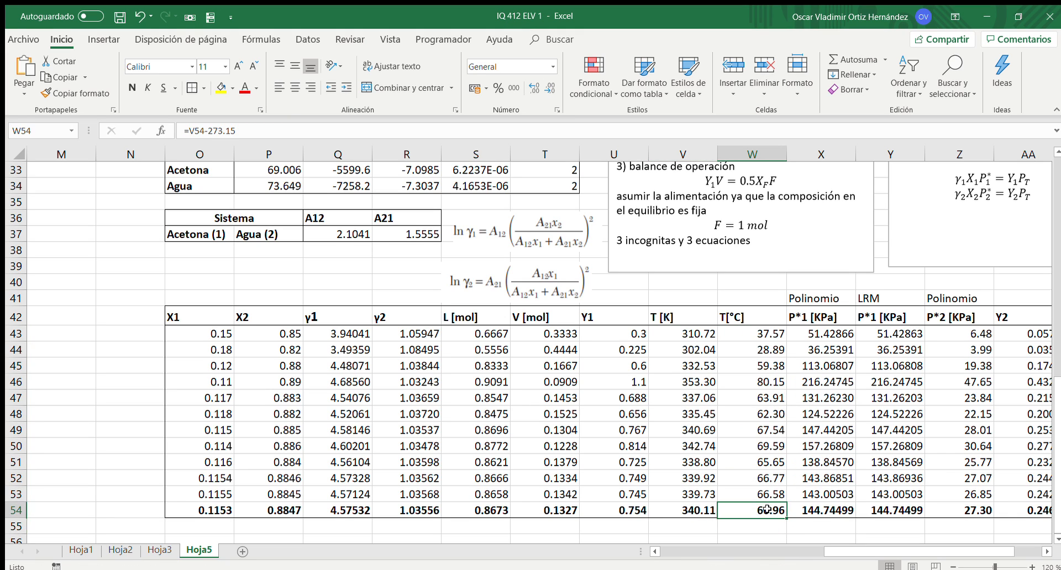
key(Left)
key(Left)
key(Home)
key(Up)
key(Up)
key(Up)
key(Up)
key(Up)
key(Up)
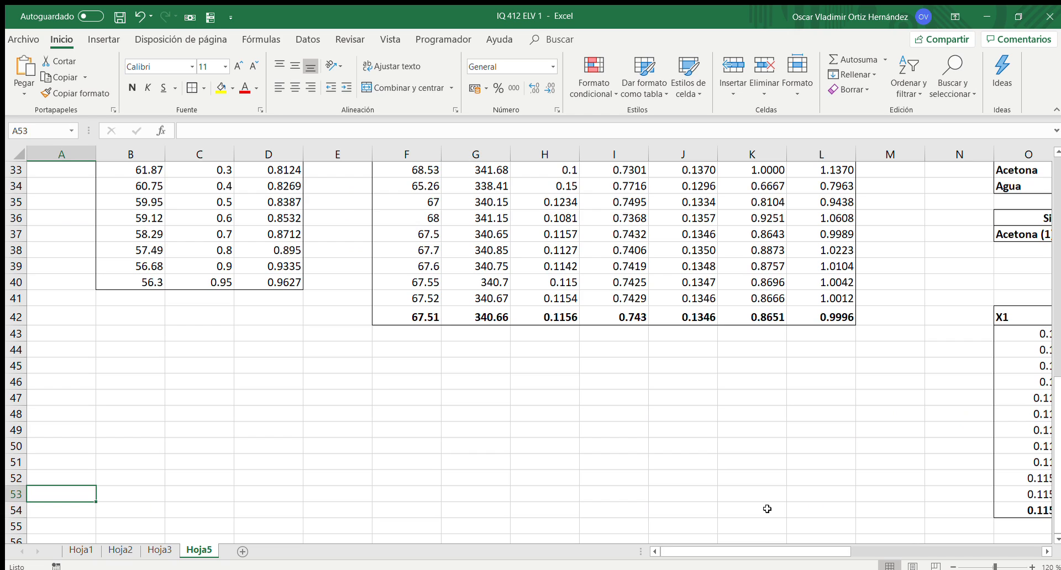
key(Right)
key(Right)
key(Up)
key(Up)
key(Right)
key(Right)
key(Right)
key(Up)
key(Up)
key(Up)
key(Up)
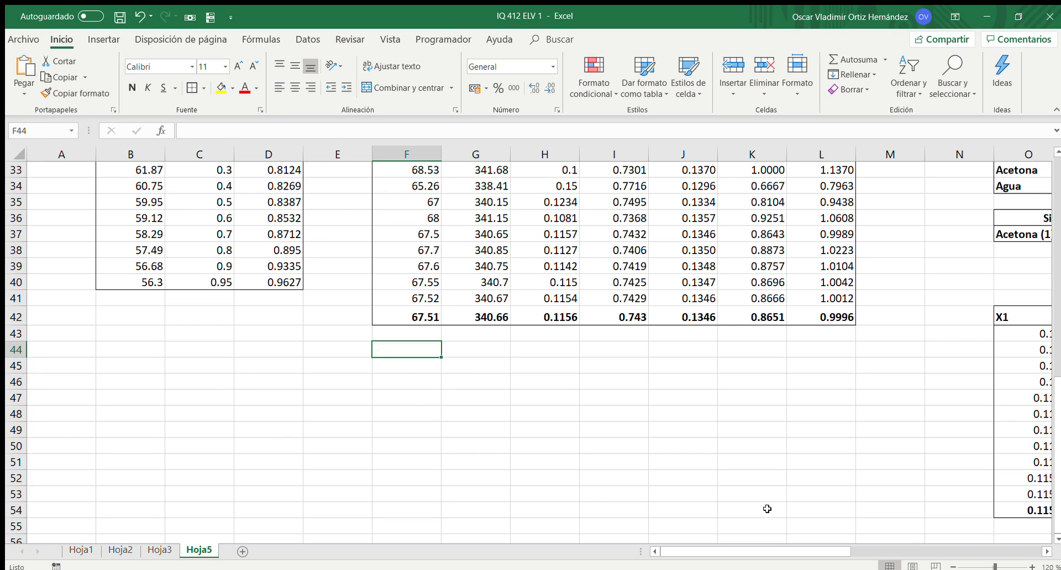
key(Right)
key(Right)
key(Right)
key(Right)
key(Right)
key(Right)
key(Right)
key(Right)
key(Right)
key(Right)
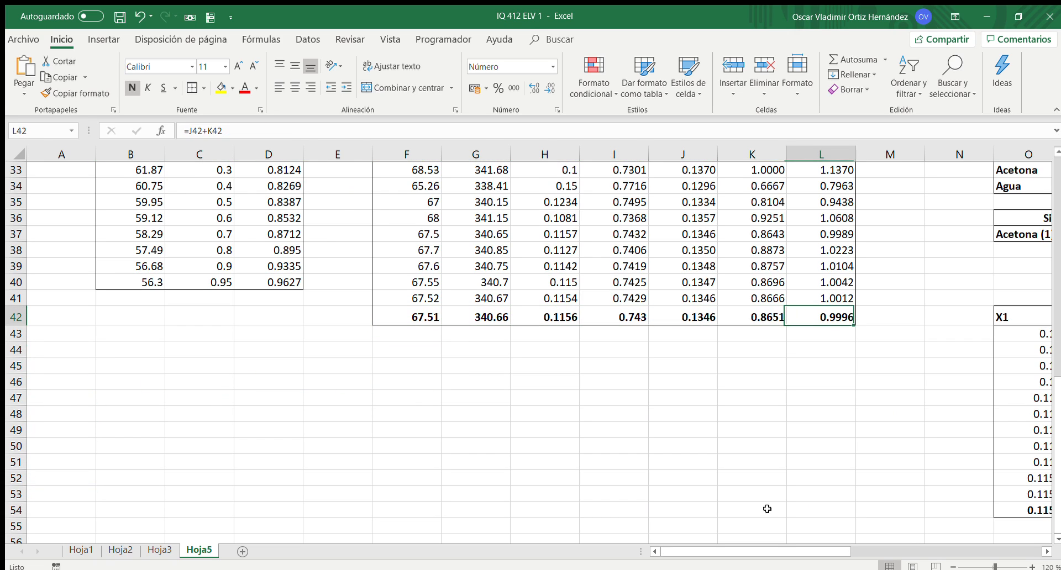
Review the activity-coefficient iteration table from X1 across to the Y1 + Y2 column.
key(Right)
key(Right)
key(Right)
key(Right)
key(Right)
key(Right)
key(Right)
key(Right)
key(Right)
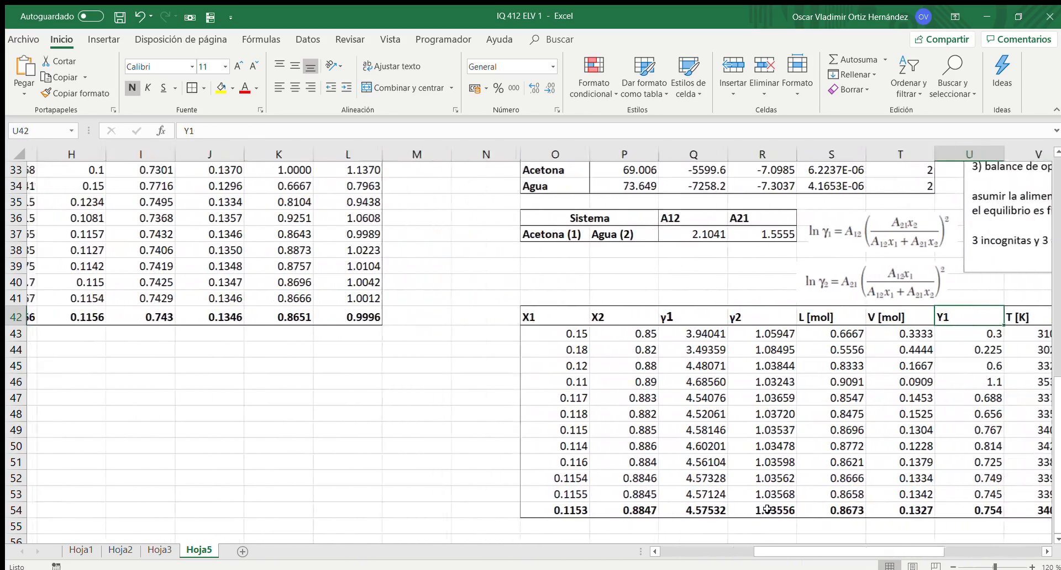
key(Right)
key(Right)
key(Right)
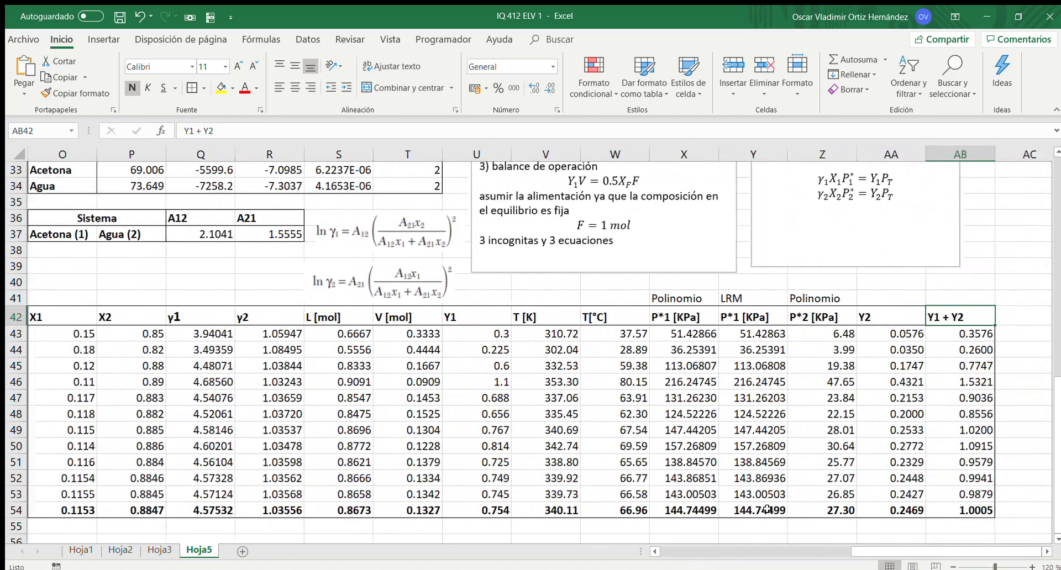